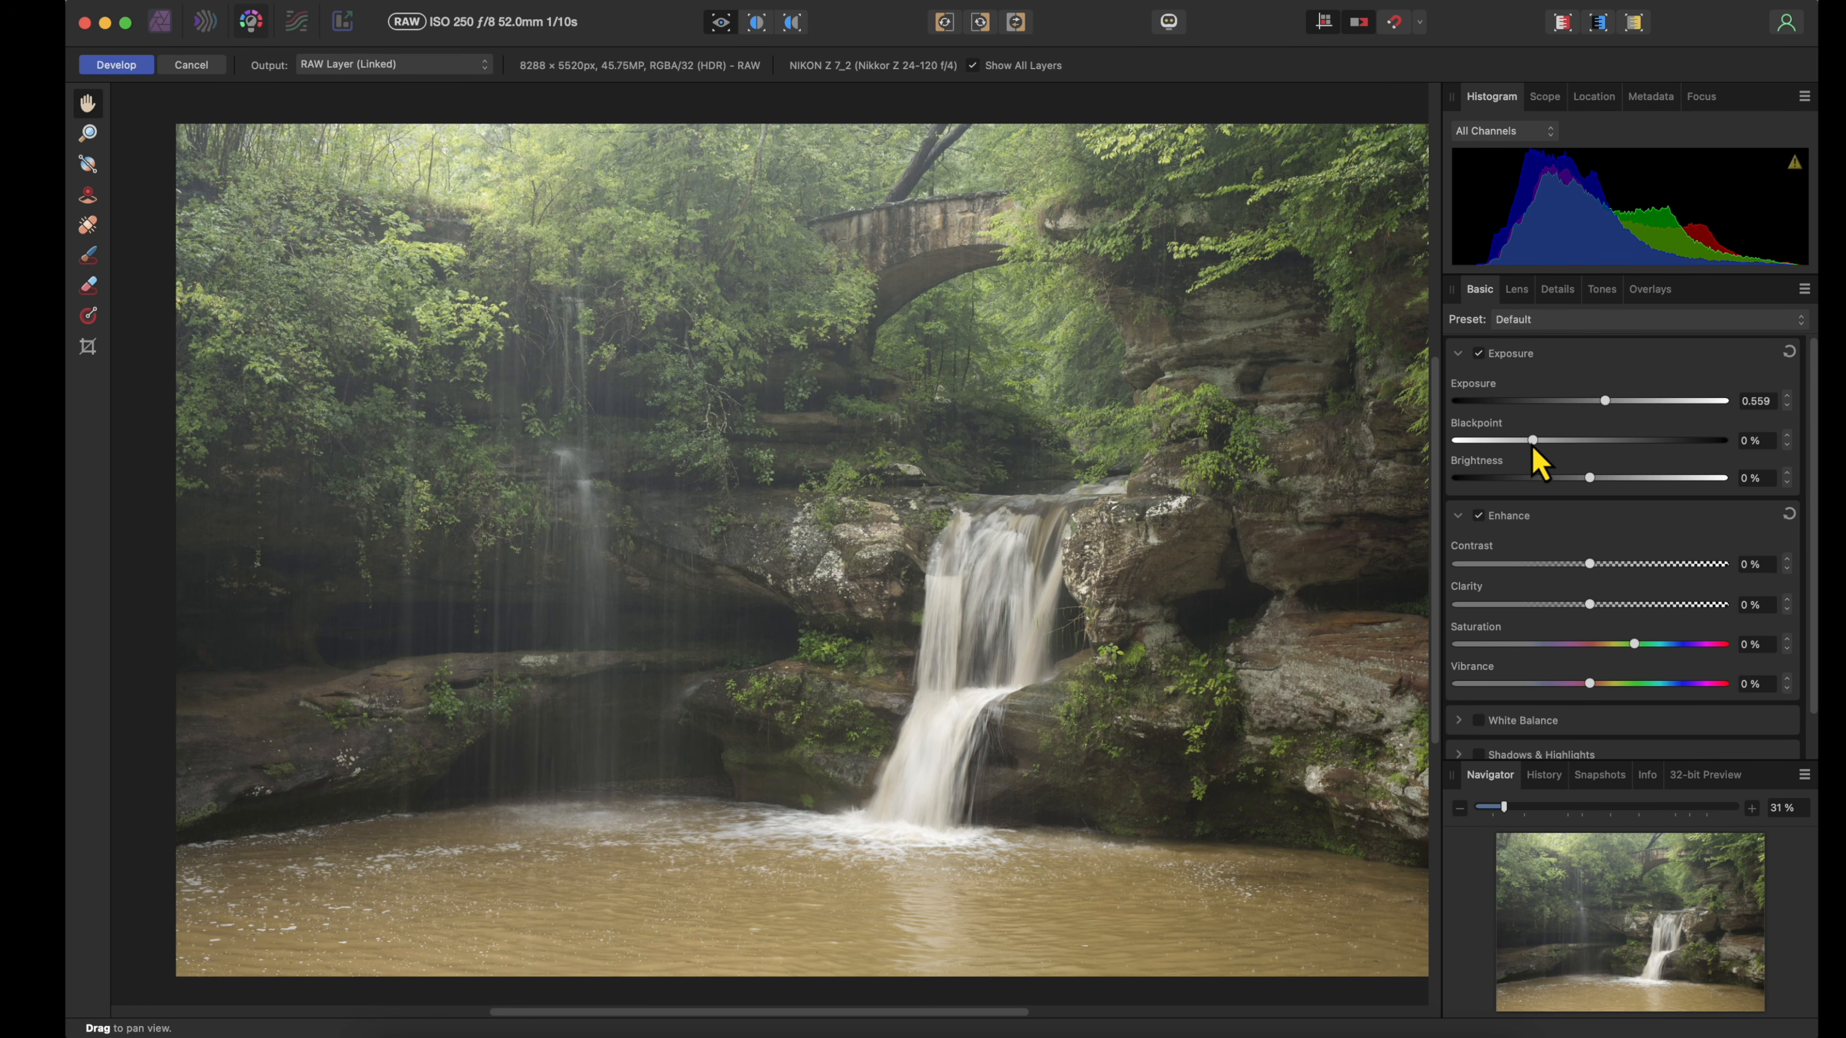
Set the blackpoint to -2 % and enable the White Balance adjustment with a temperature of 4566 K
mouse_move(1531, 441)
mouse_down()
mouse_move(1496, 441)
mouse_move(1519, 441)
mouse_up()
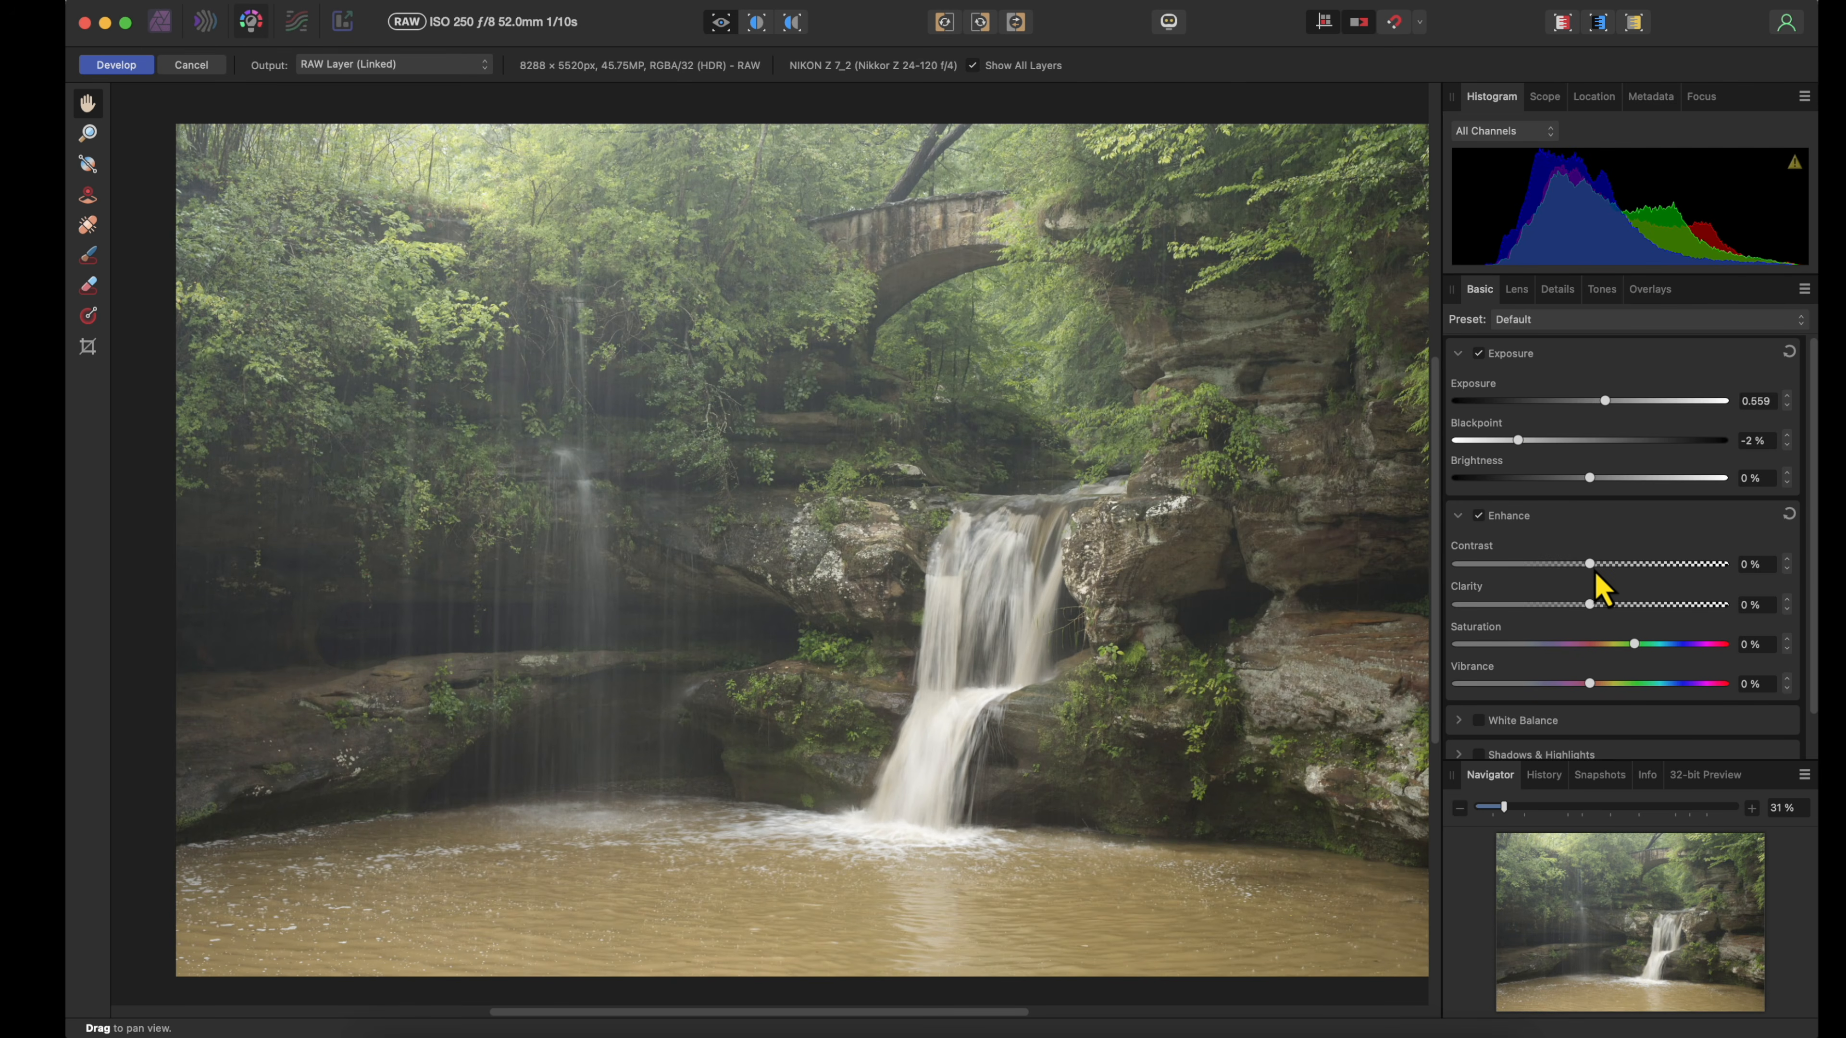
scroll(1603, 586, down, 2)
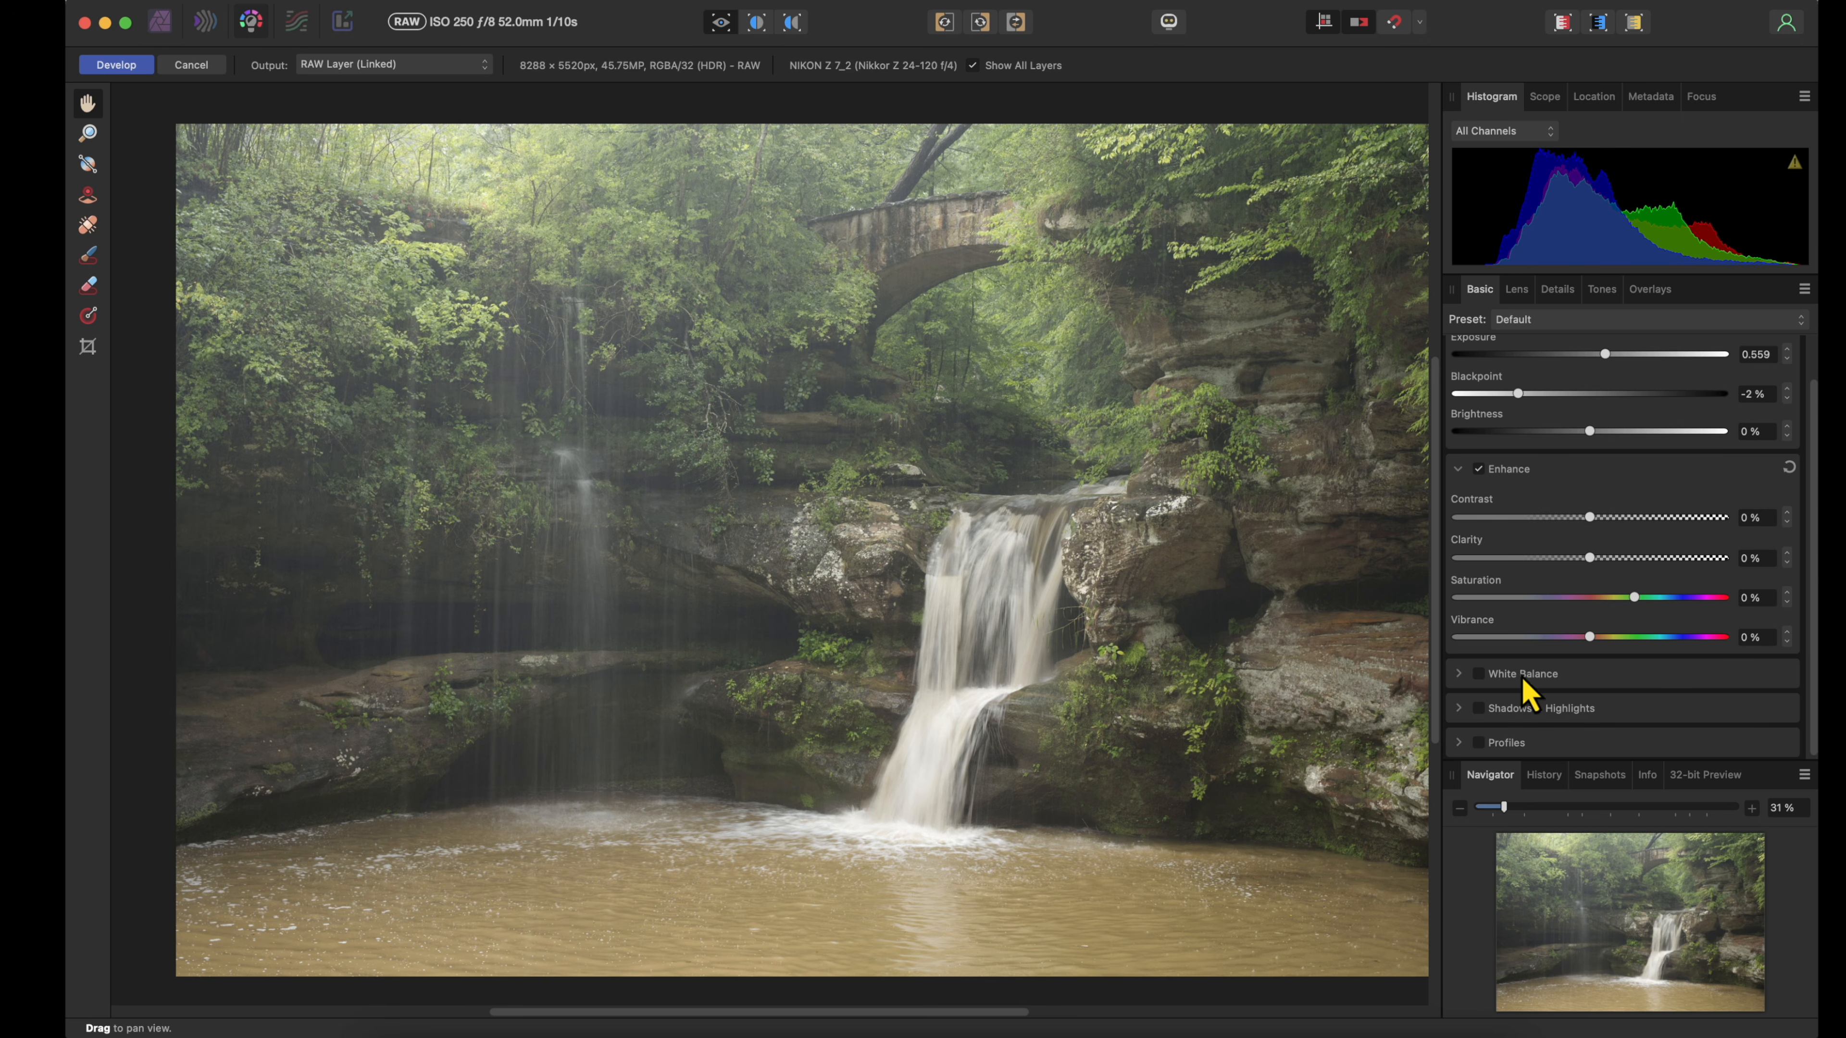
click(1458, 673)
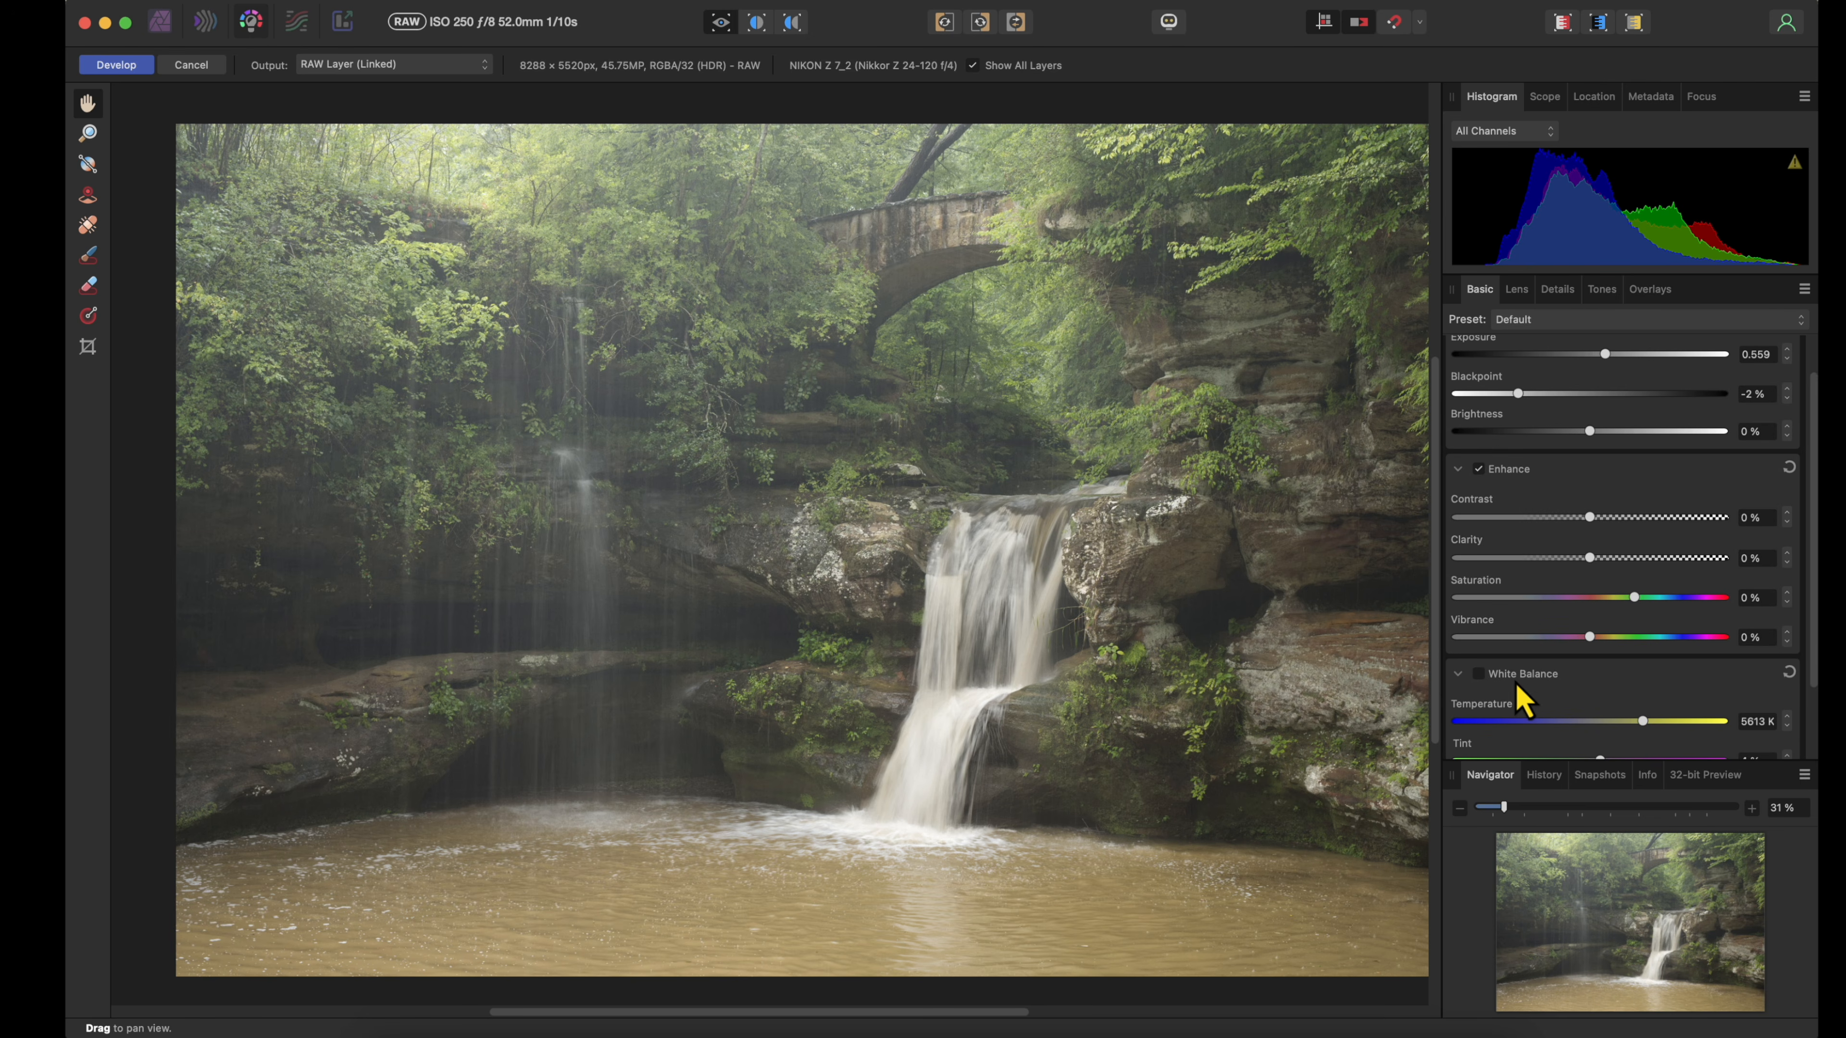
mouse_move(1643, 722)
mouse_down()
mouse_move(1717, 724)
mouse_move(1482, 726)
mouse_move(1666, 731)
mouse_move(1618, 730)
mouse_up()
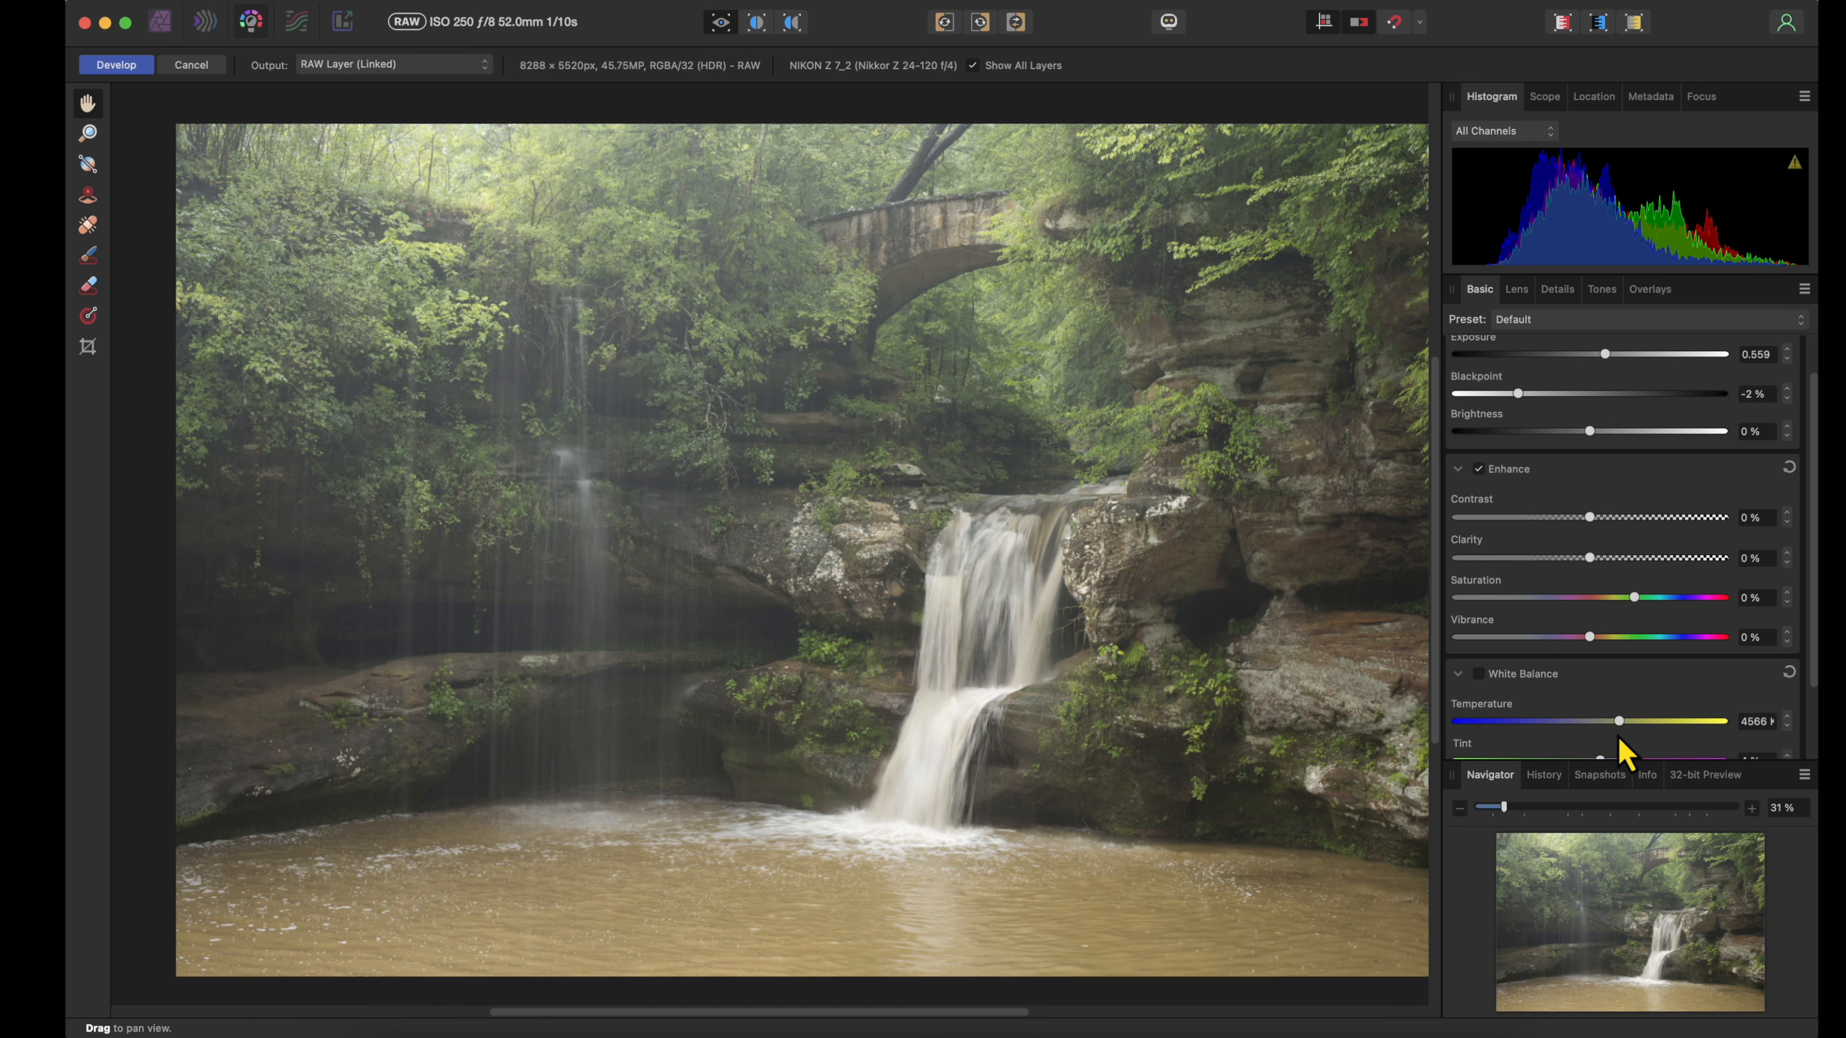
scroll(1516, 605, down, 2)
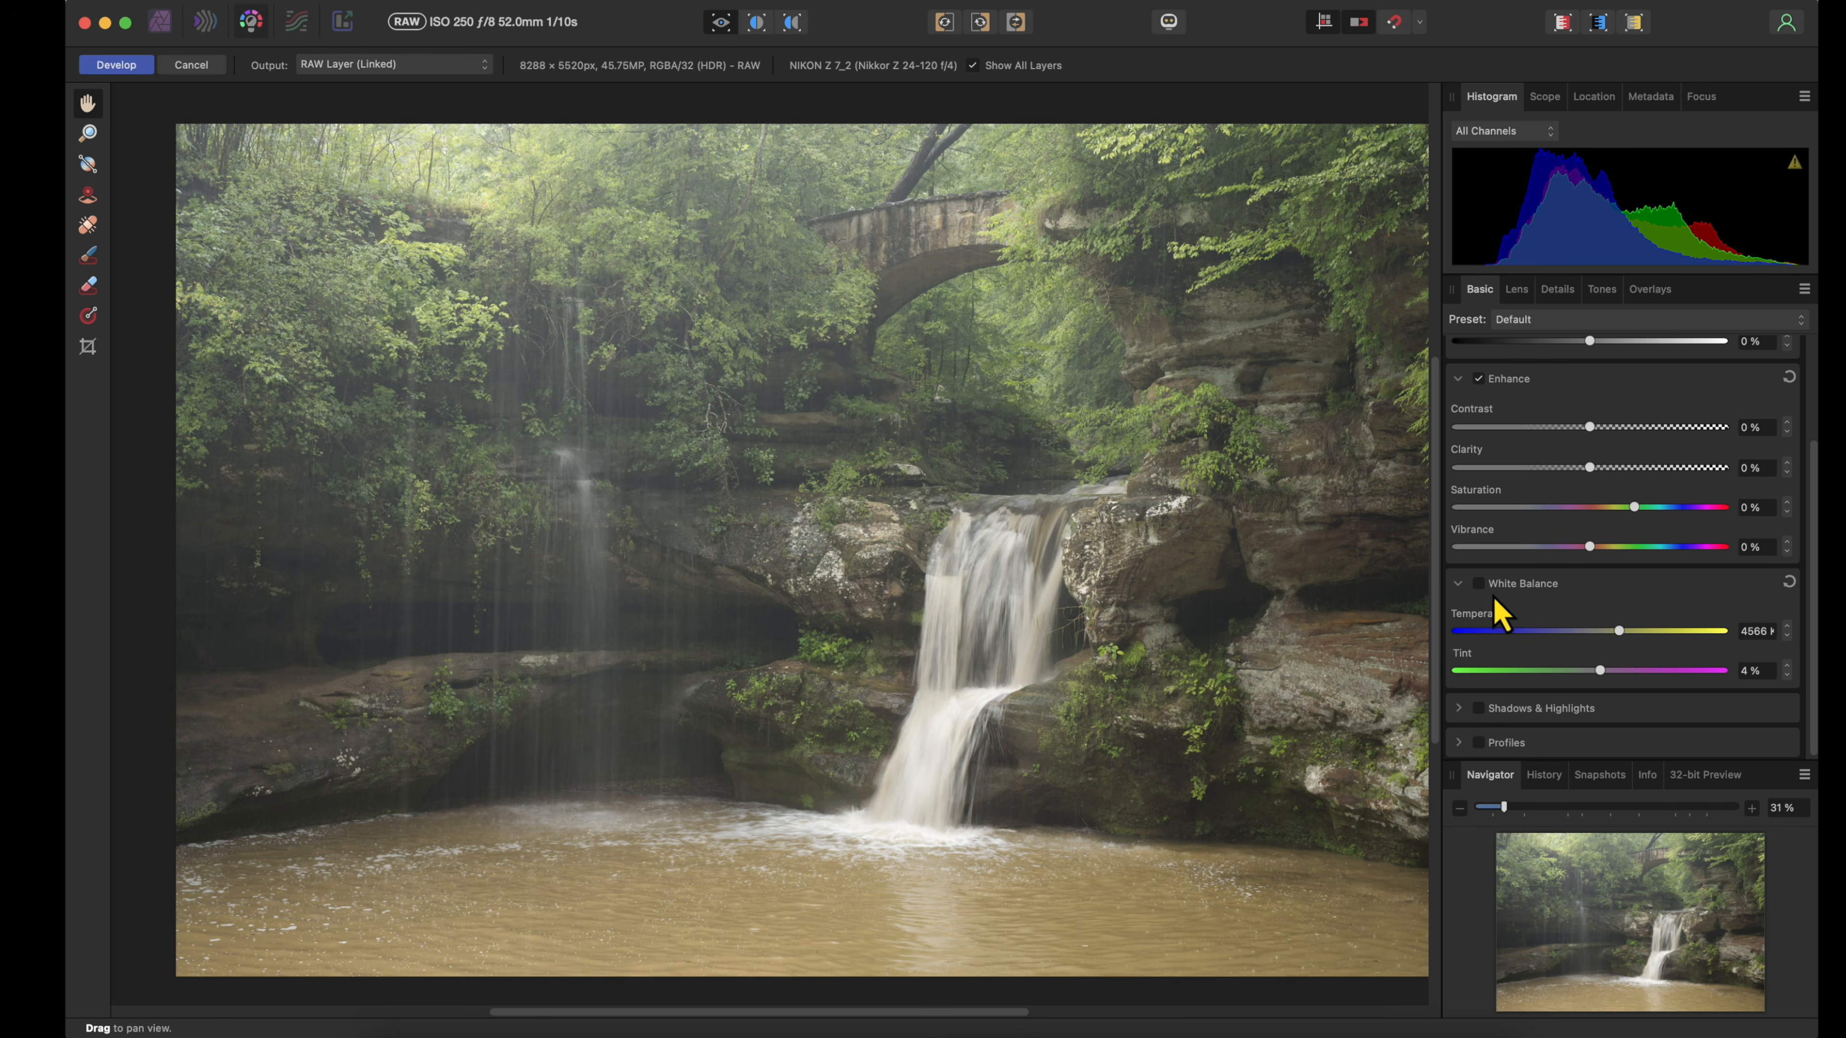
click(1478, 584)
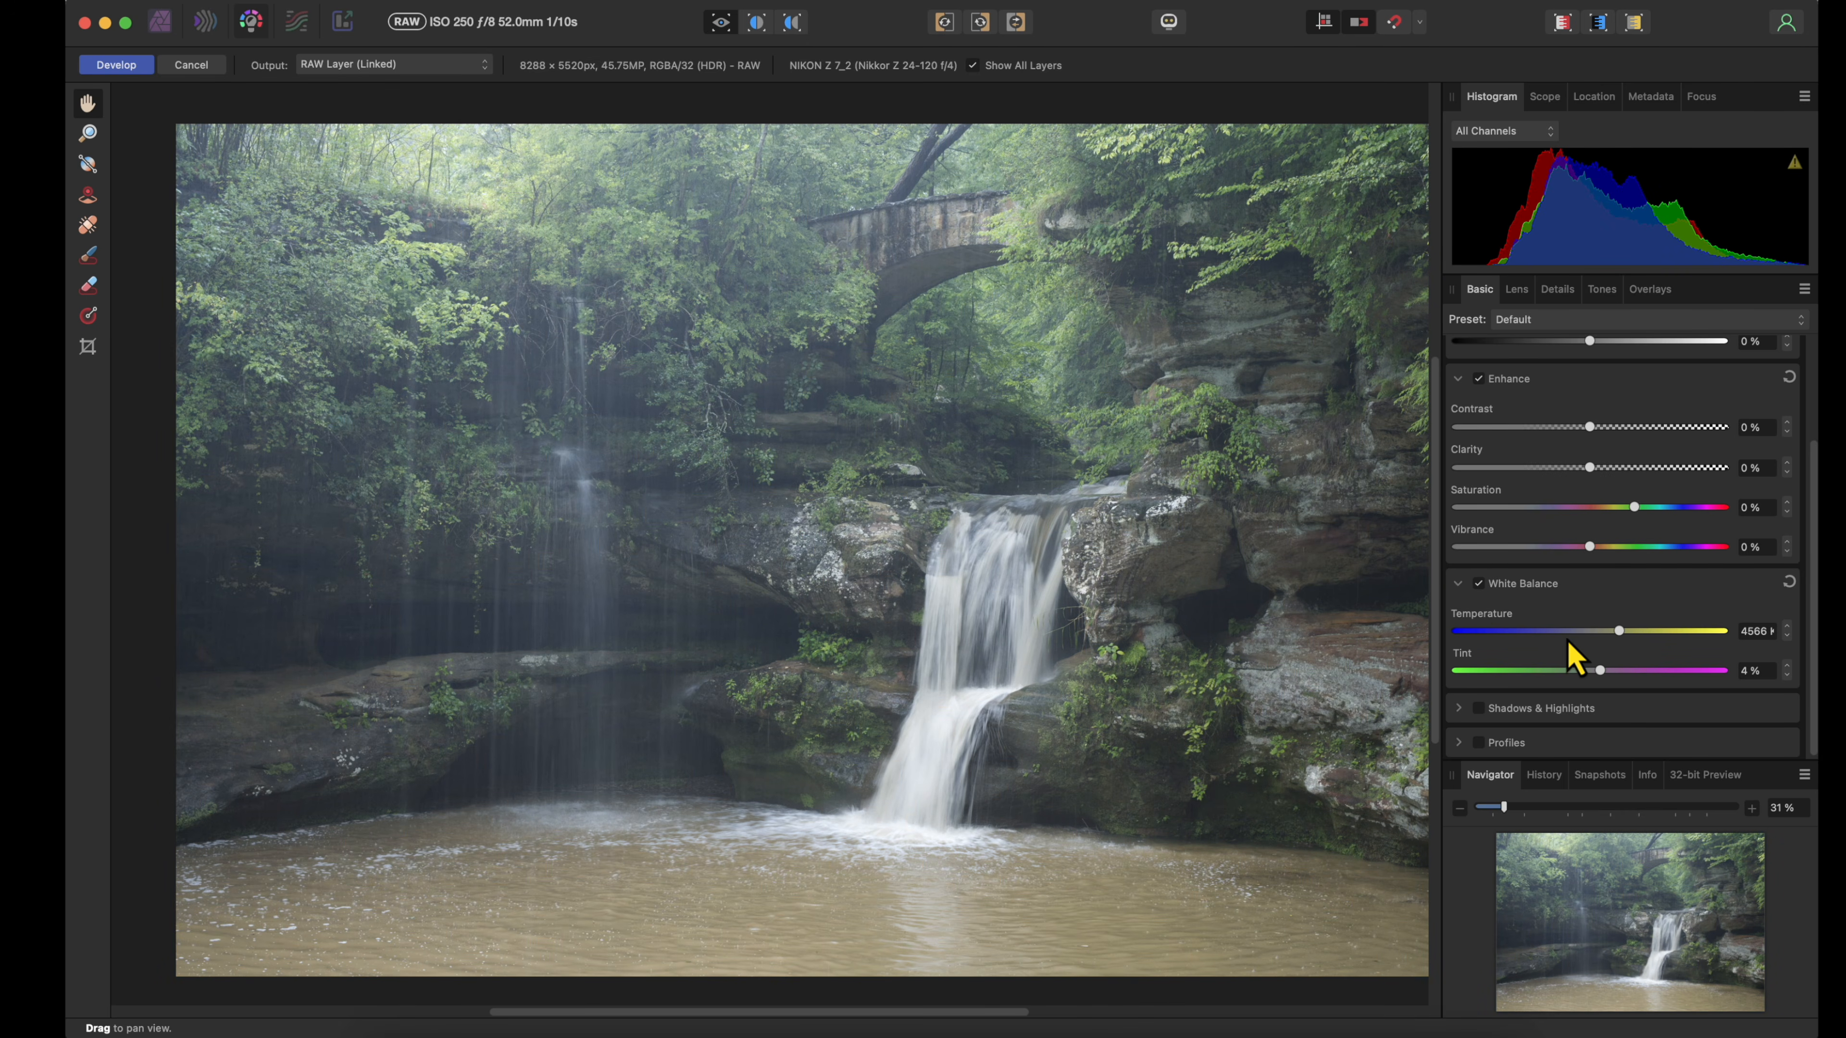
Set the white balance temperature to 5220 K and the tint to 10 %
drag(1620, 641, 1644, 640)
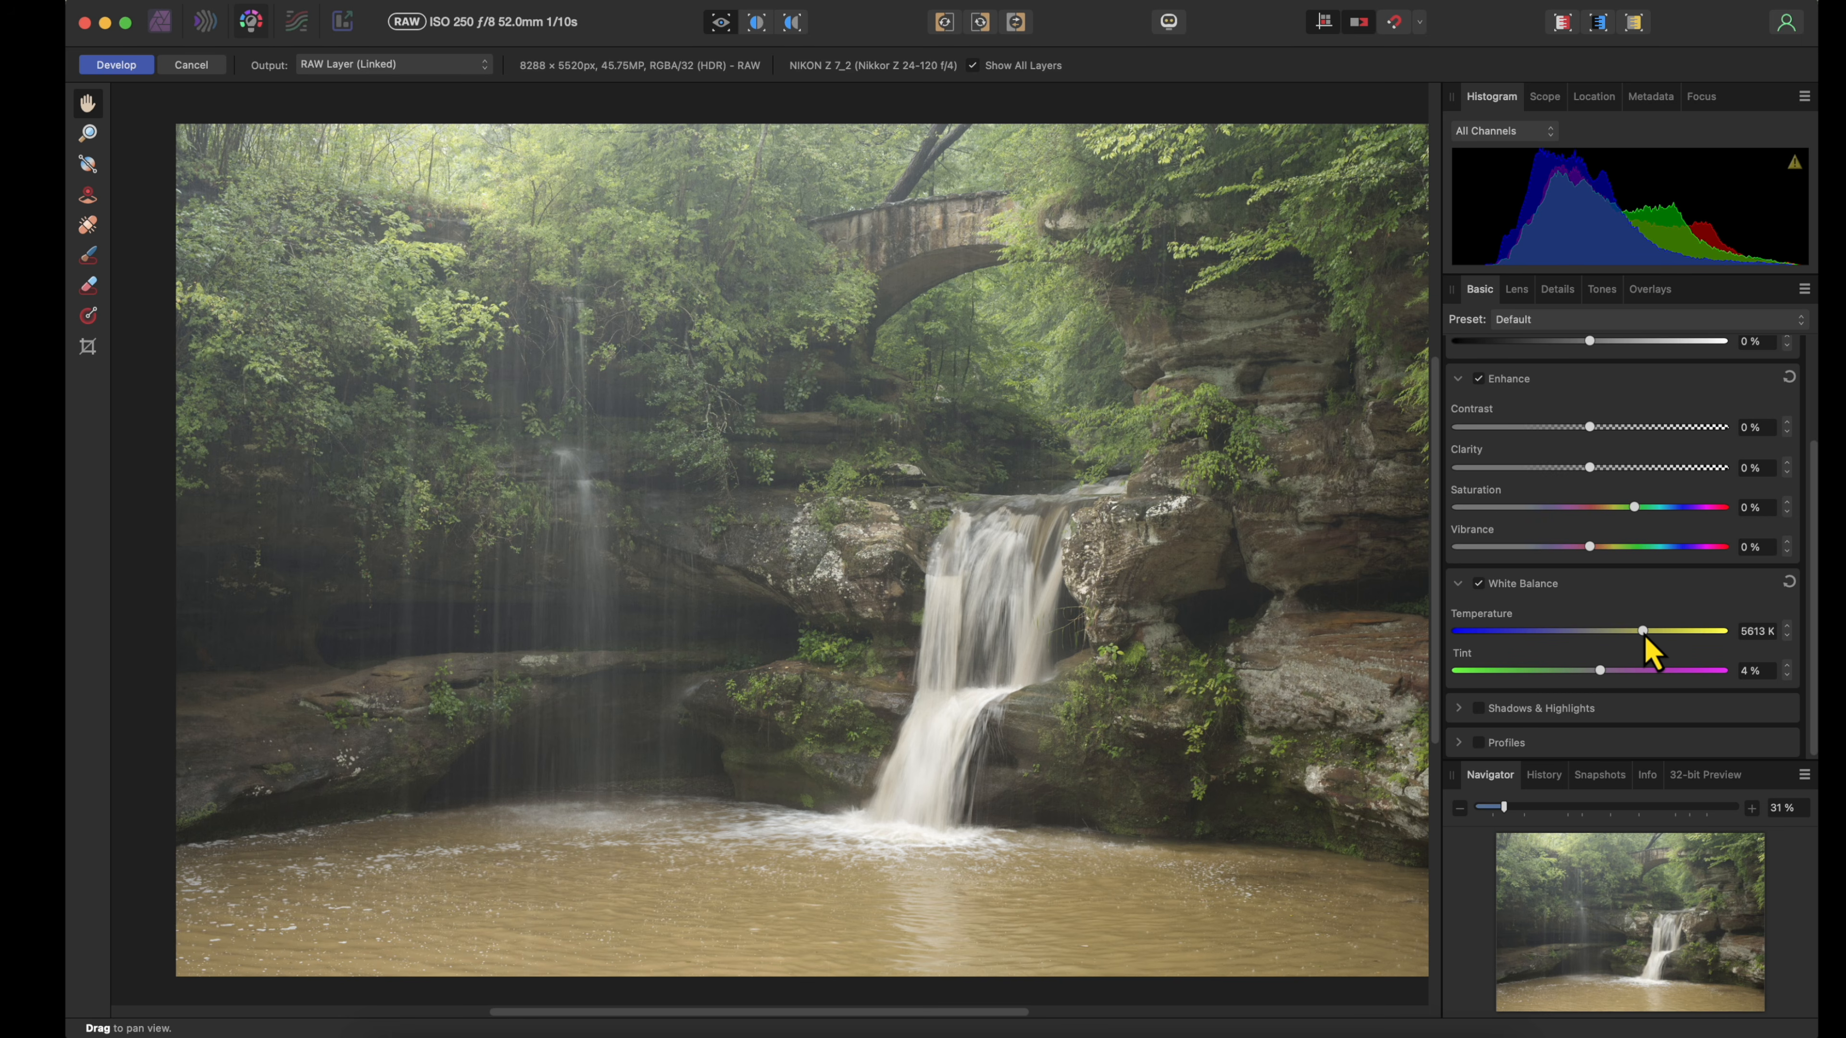
drag(1643, 632, 1638, 630)
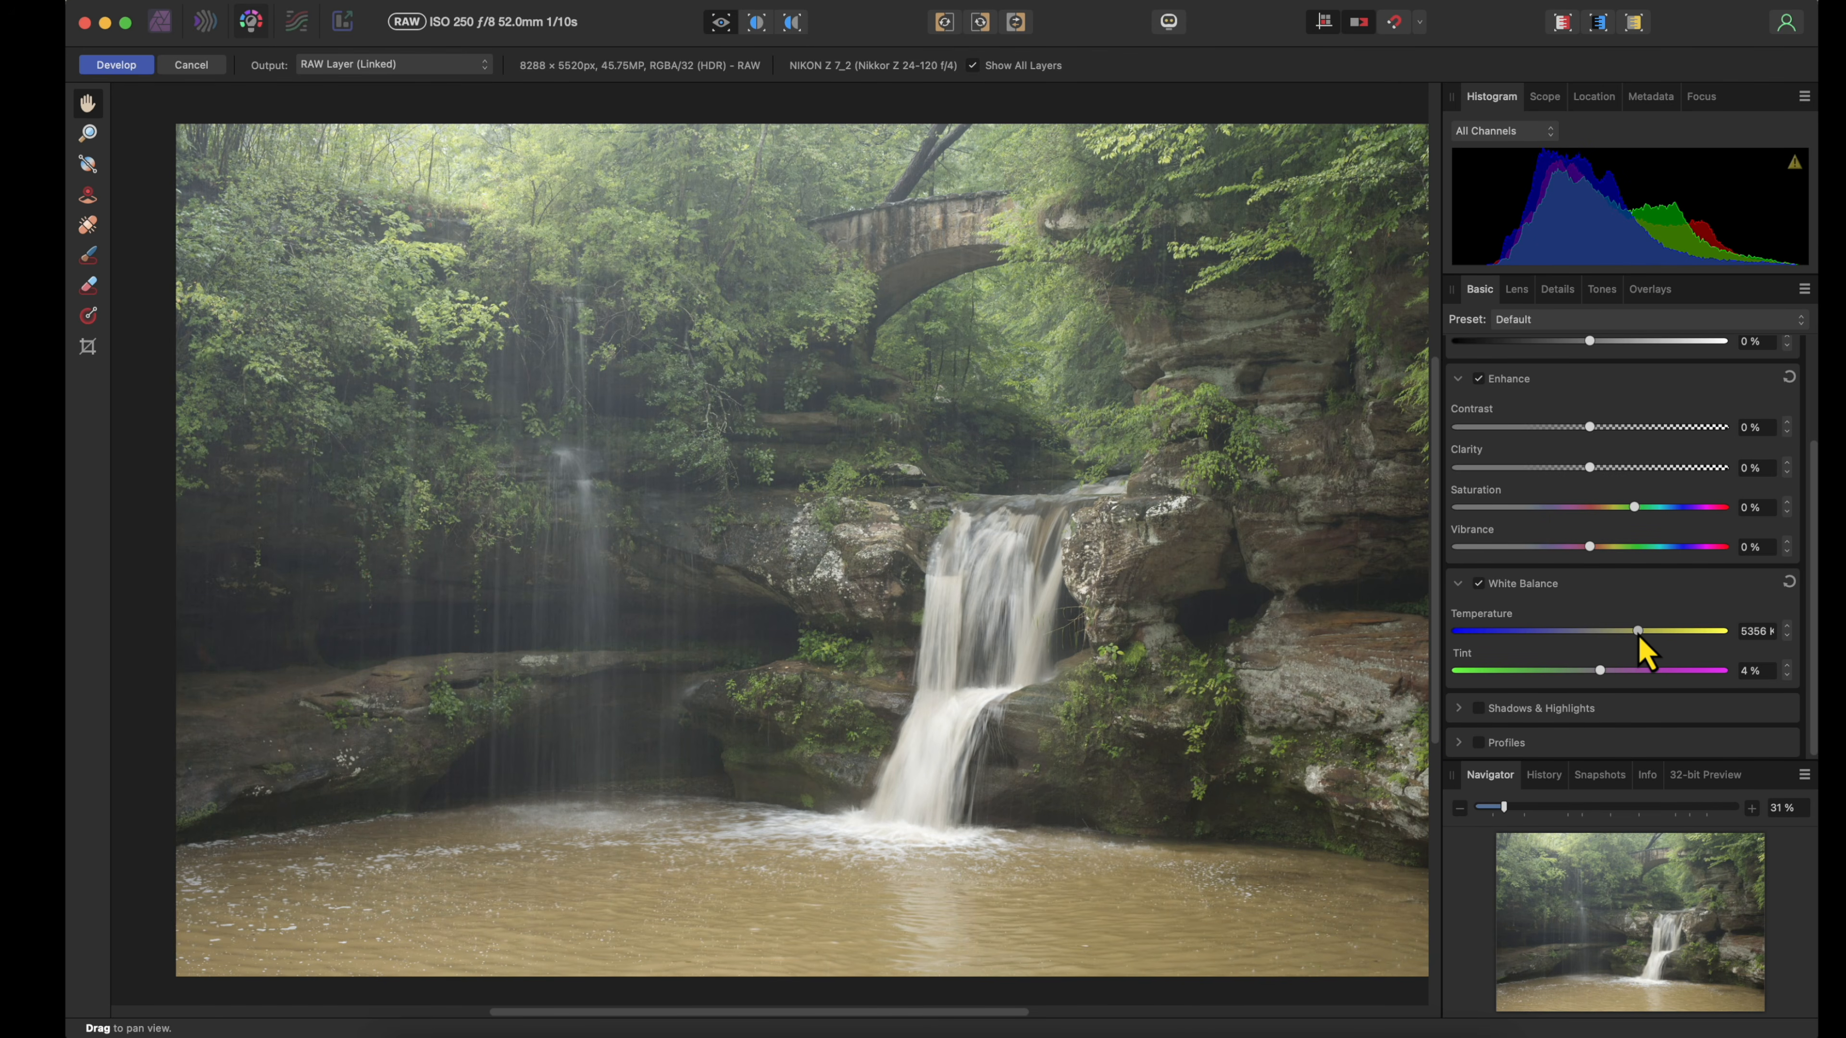
drag(1643, 651, 1637, 636)
drag(1601, 673, 1625, 674)
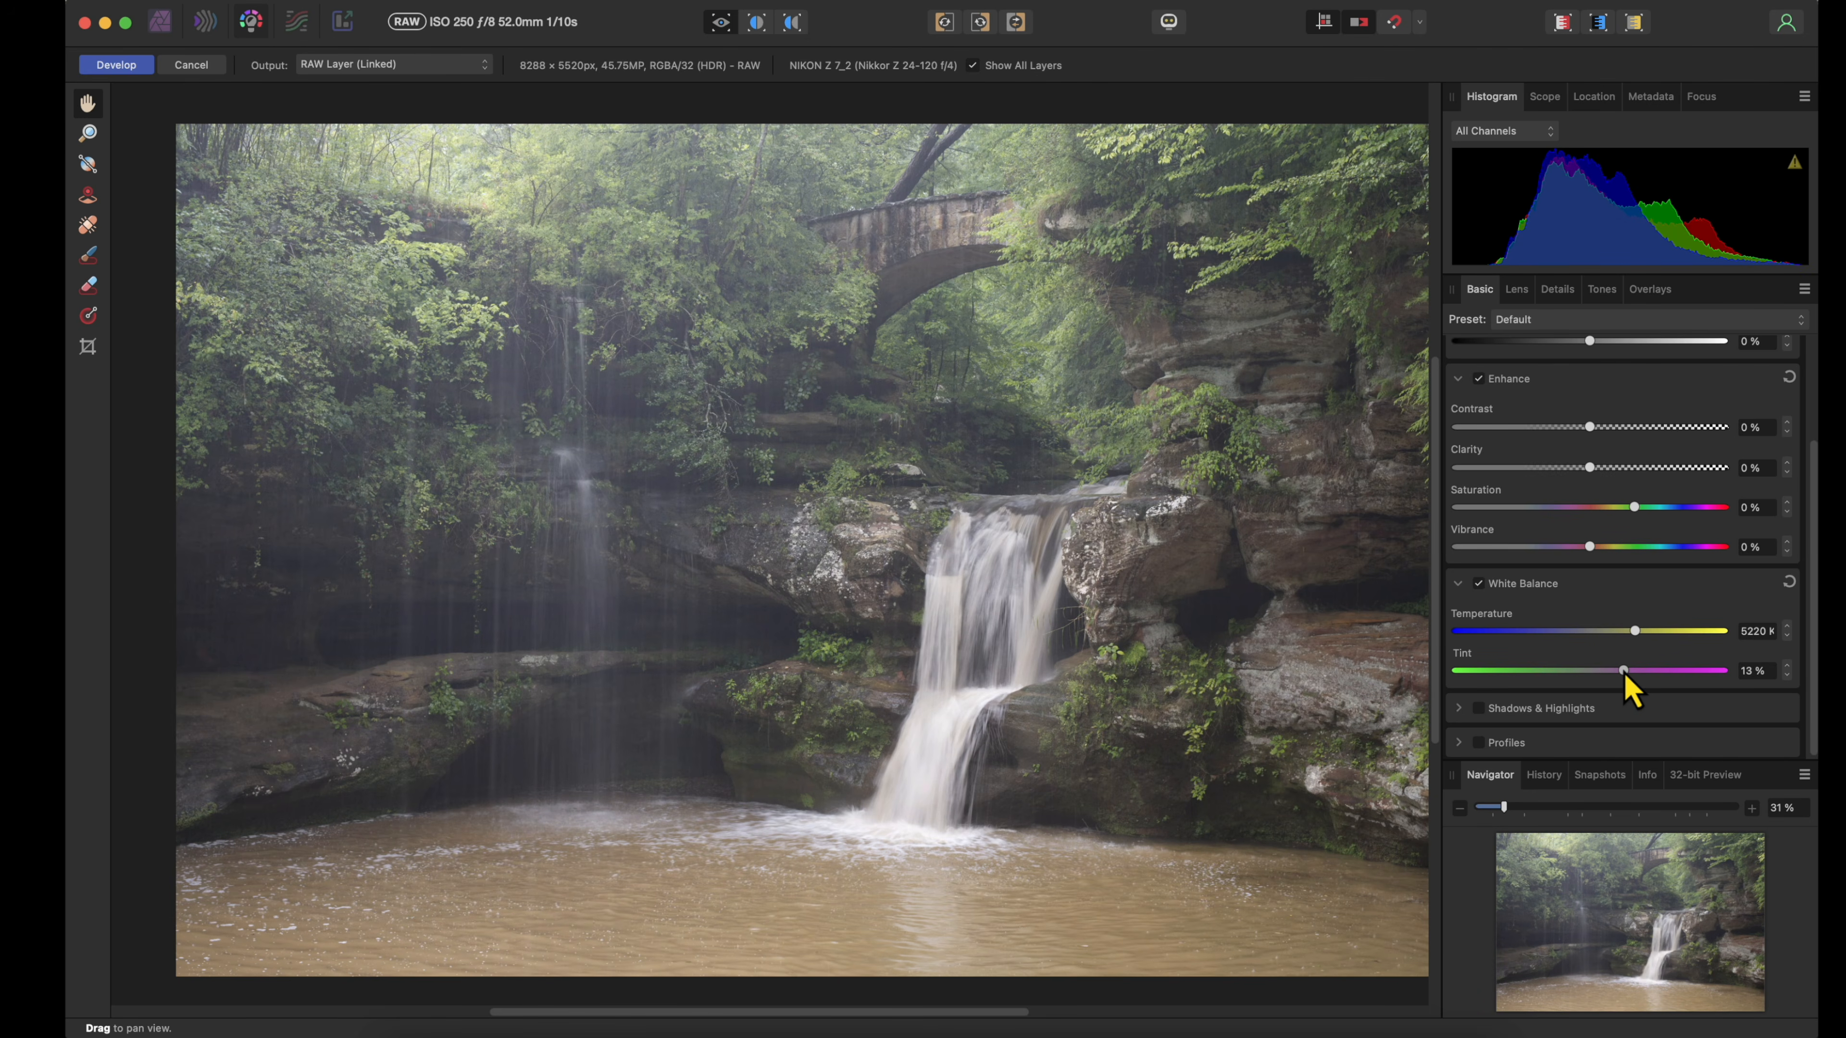
drag(1624, 672, 1620, 672)
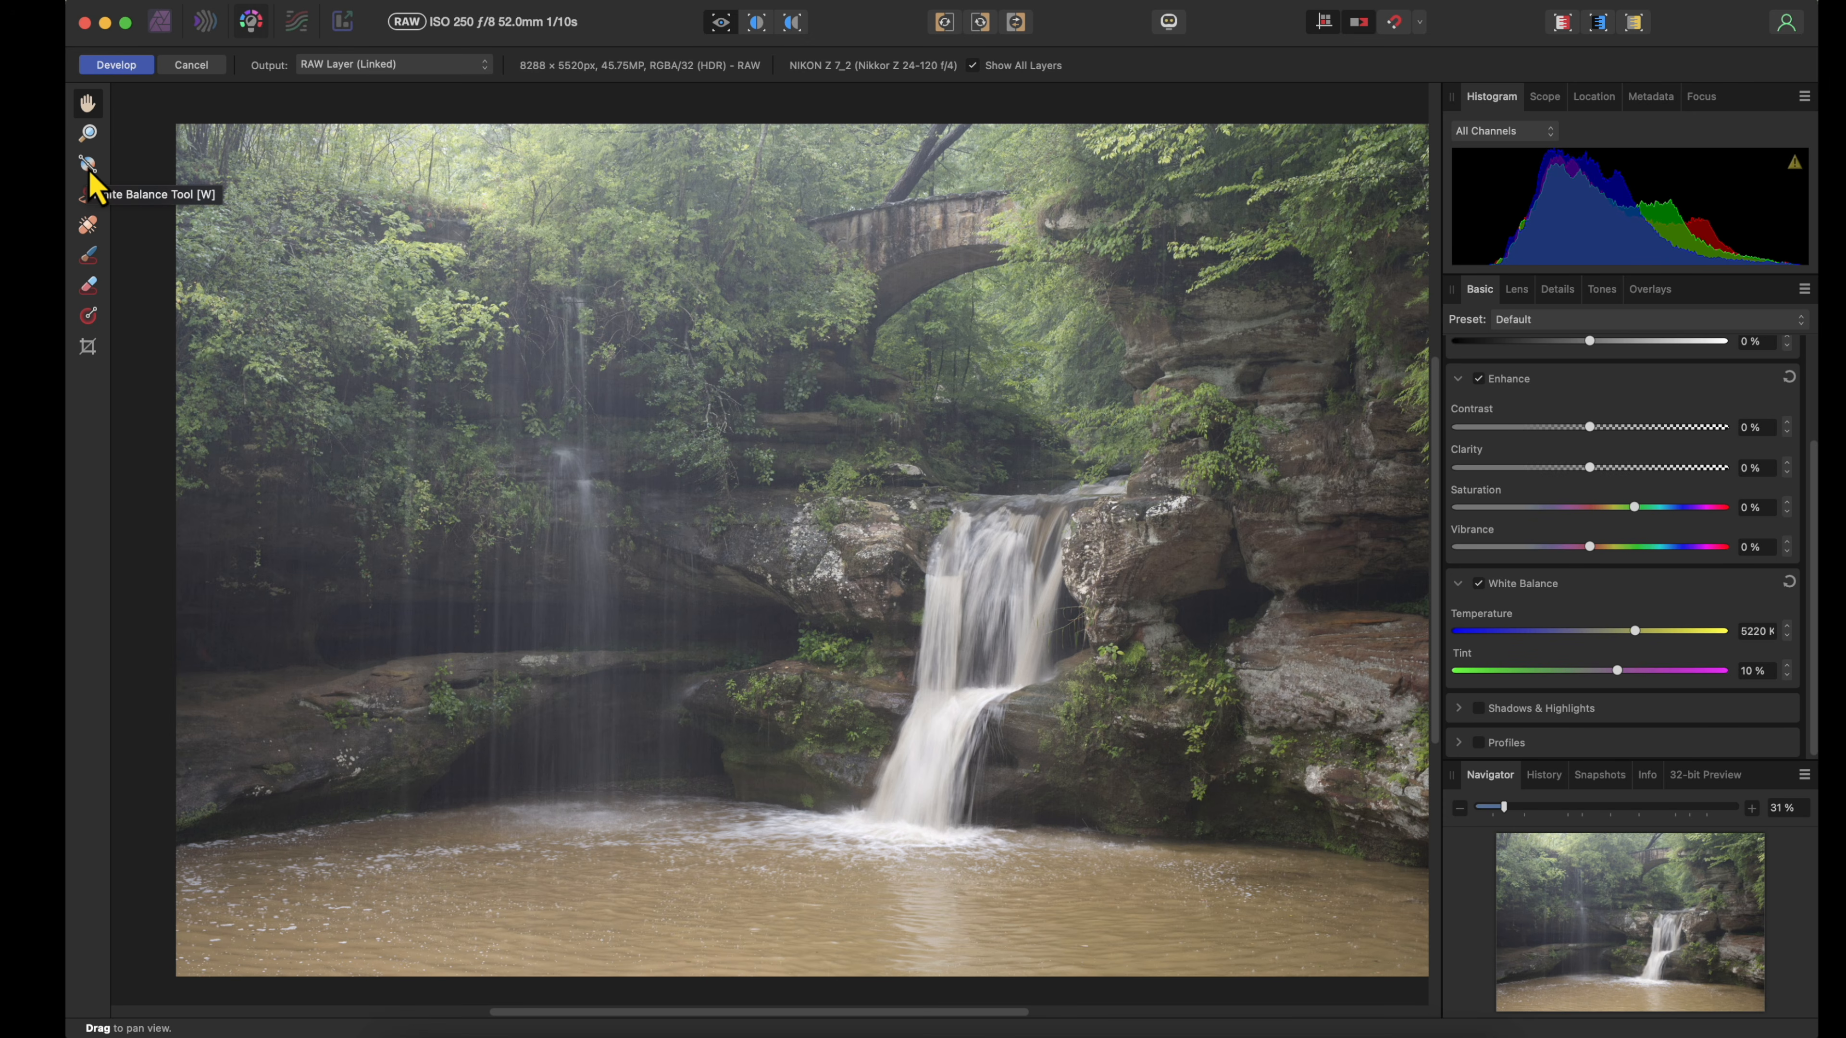
Sample whitepoints on the rocks around the waterfall with the White Balance Tool and adjust the temperature to 5125 K
key(w)
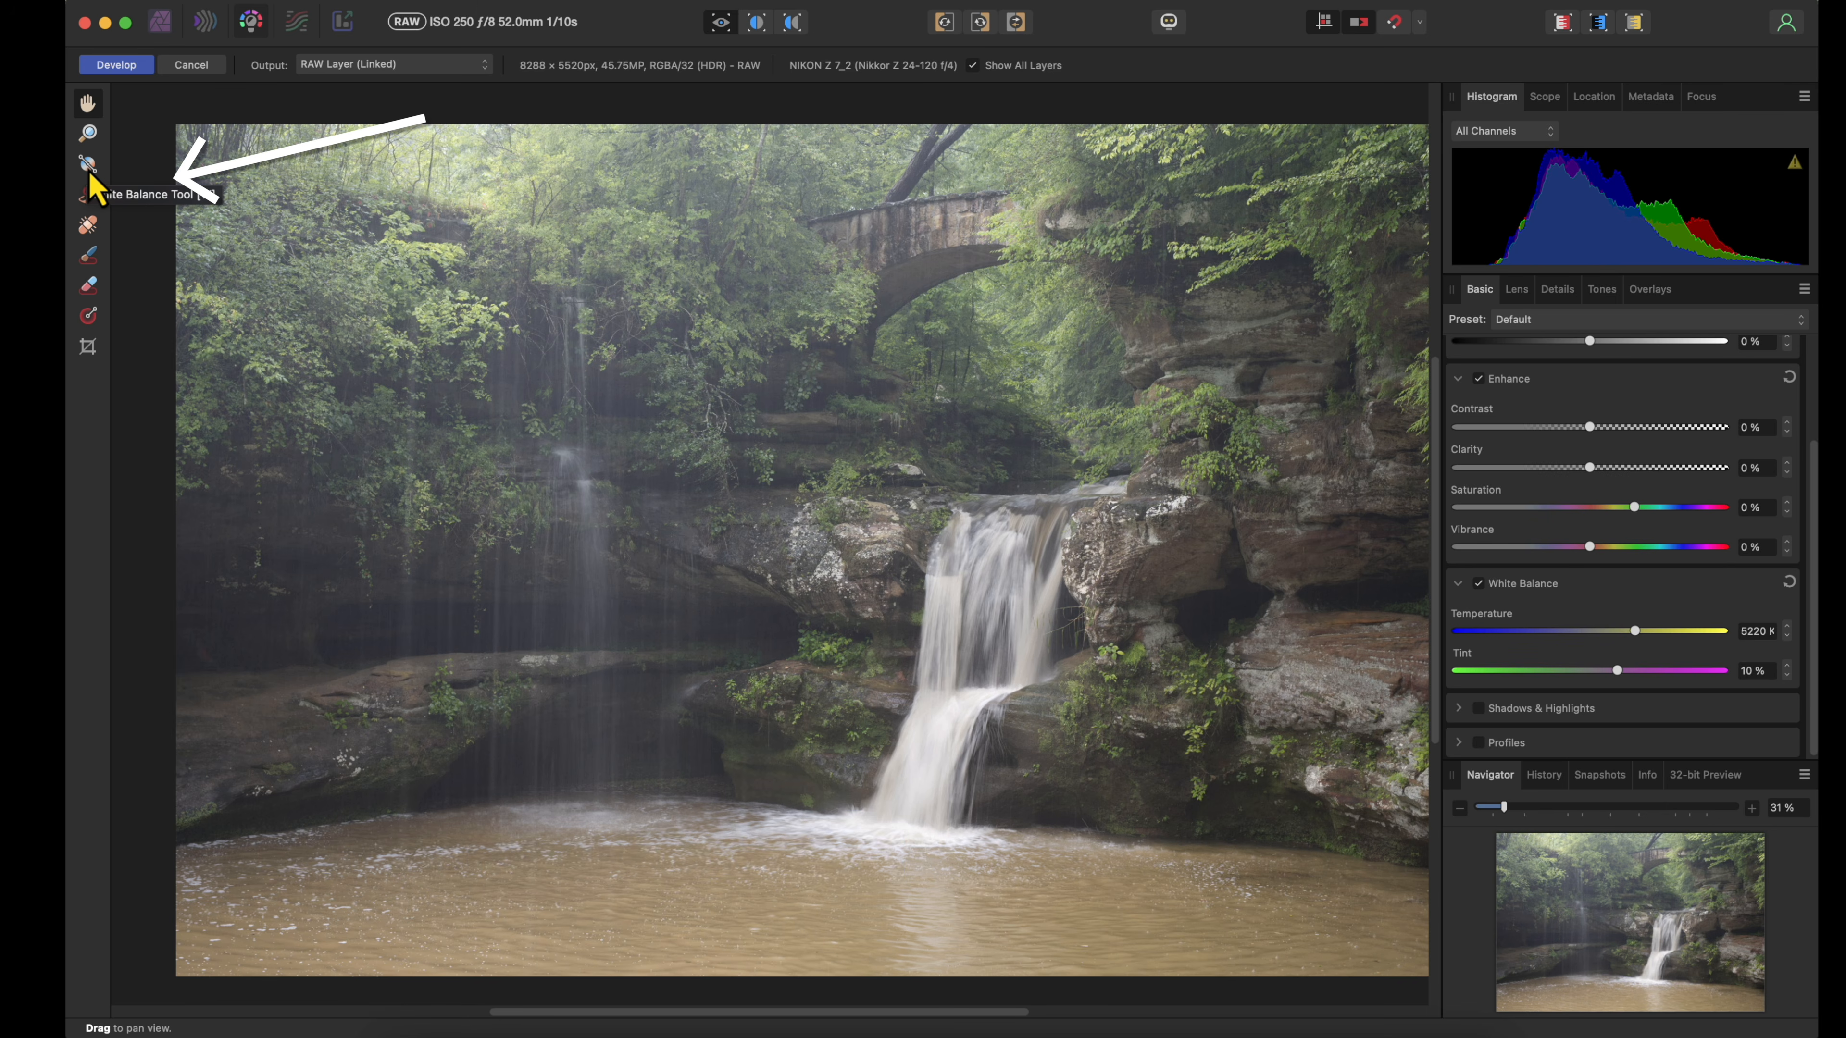
click(88, 169)
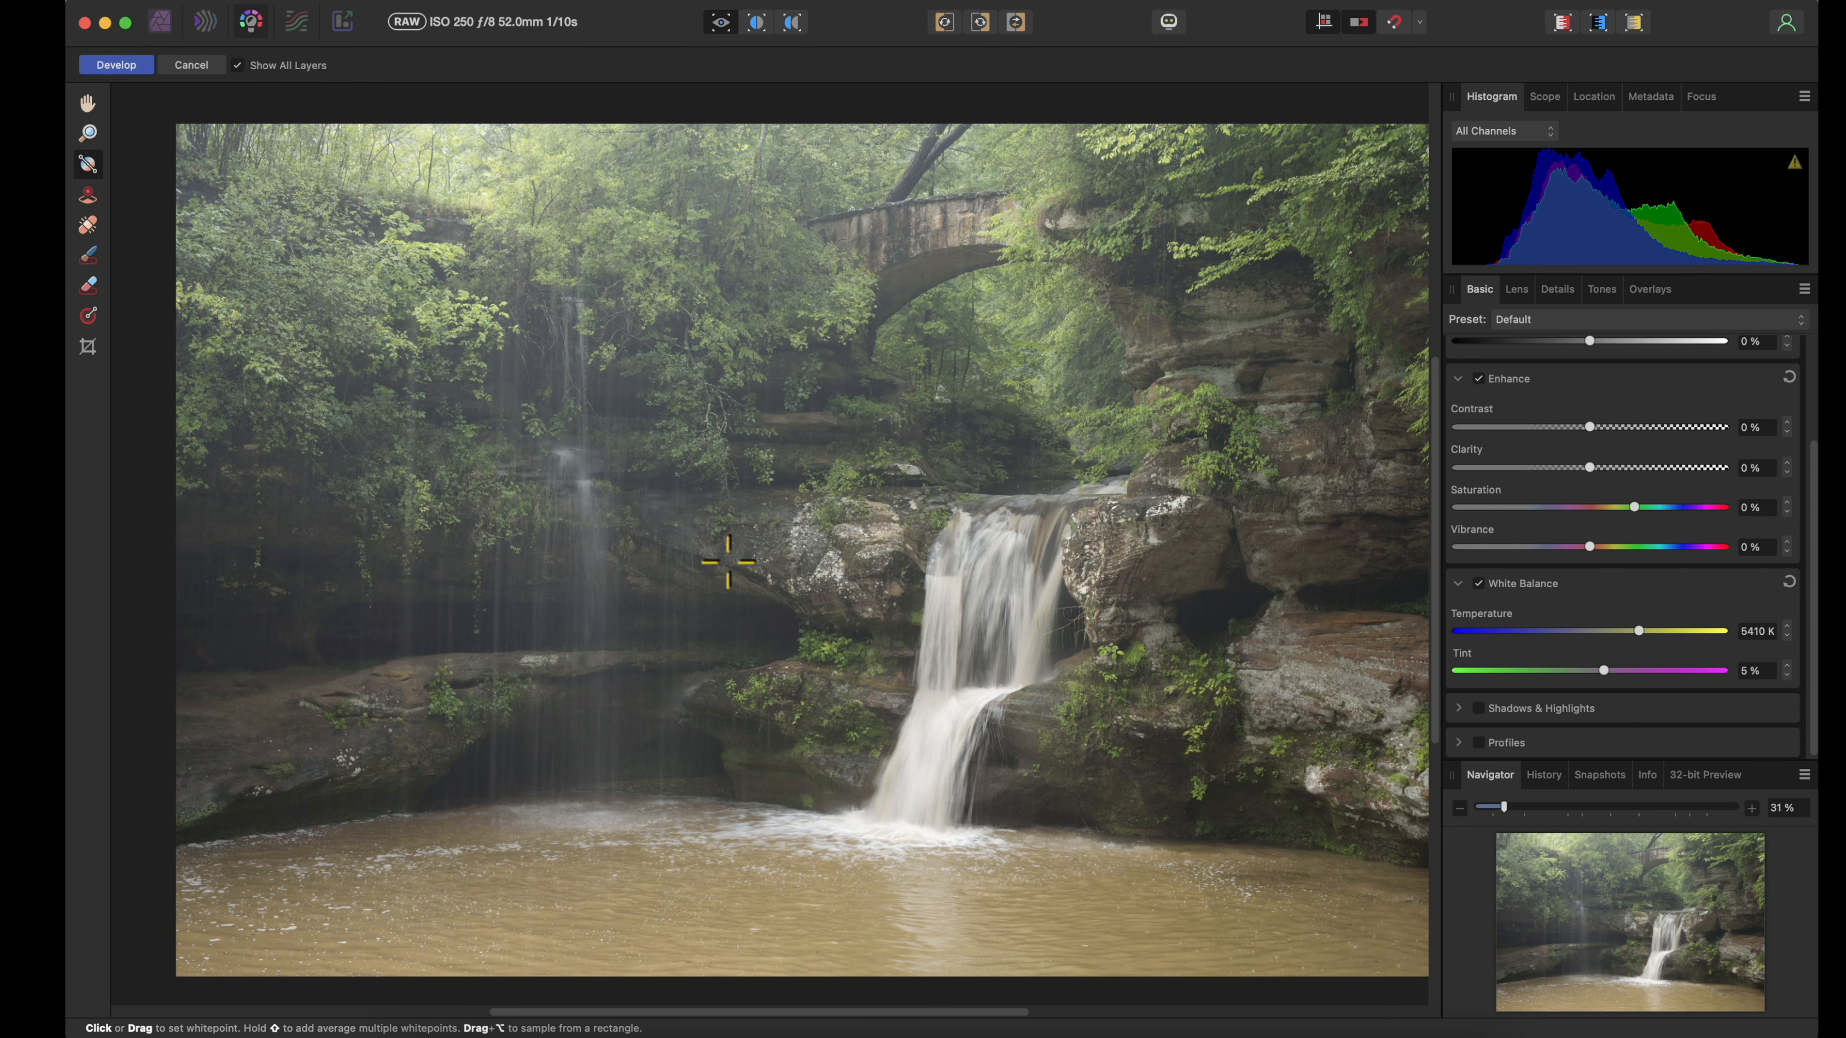
click(313, 745)
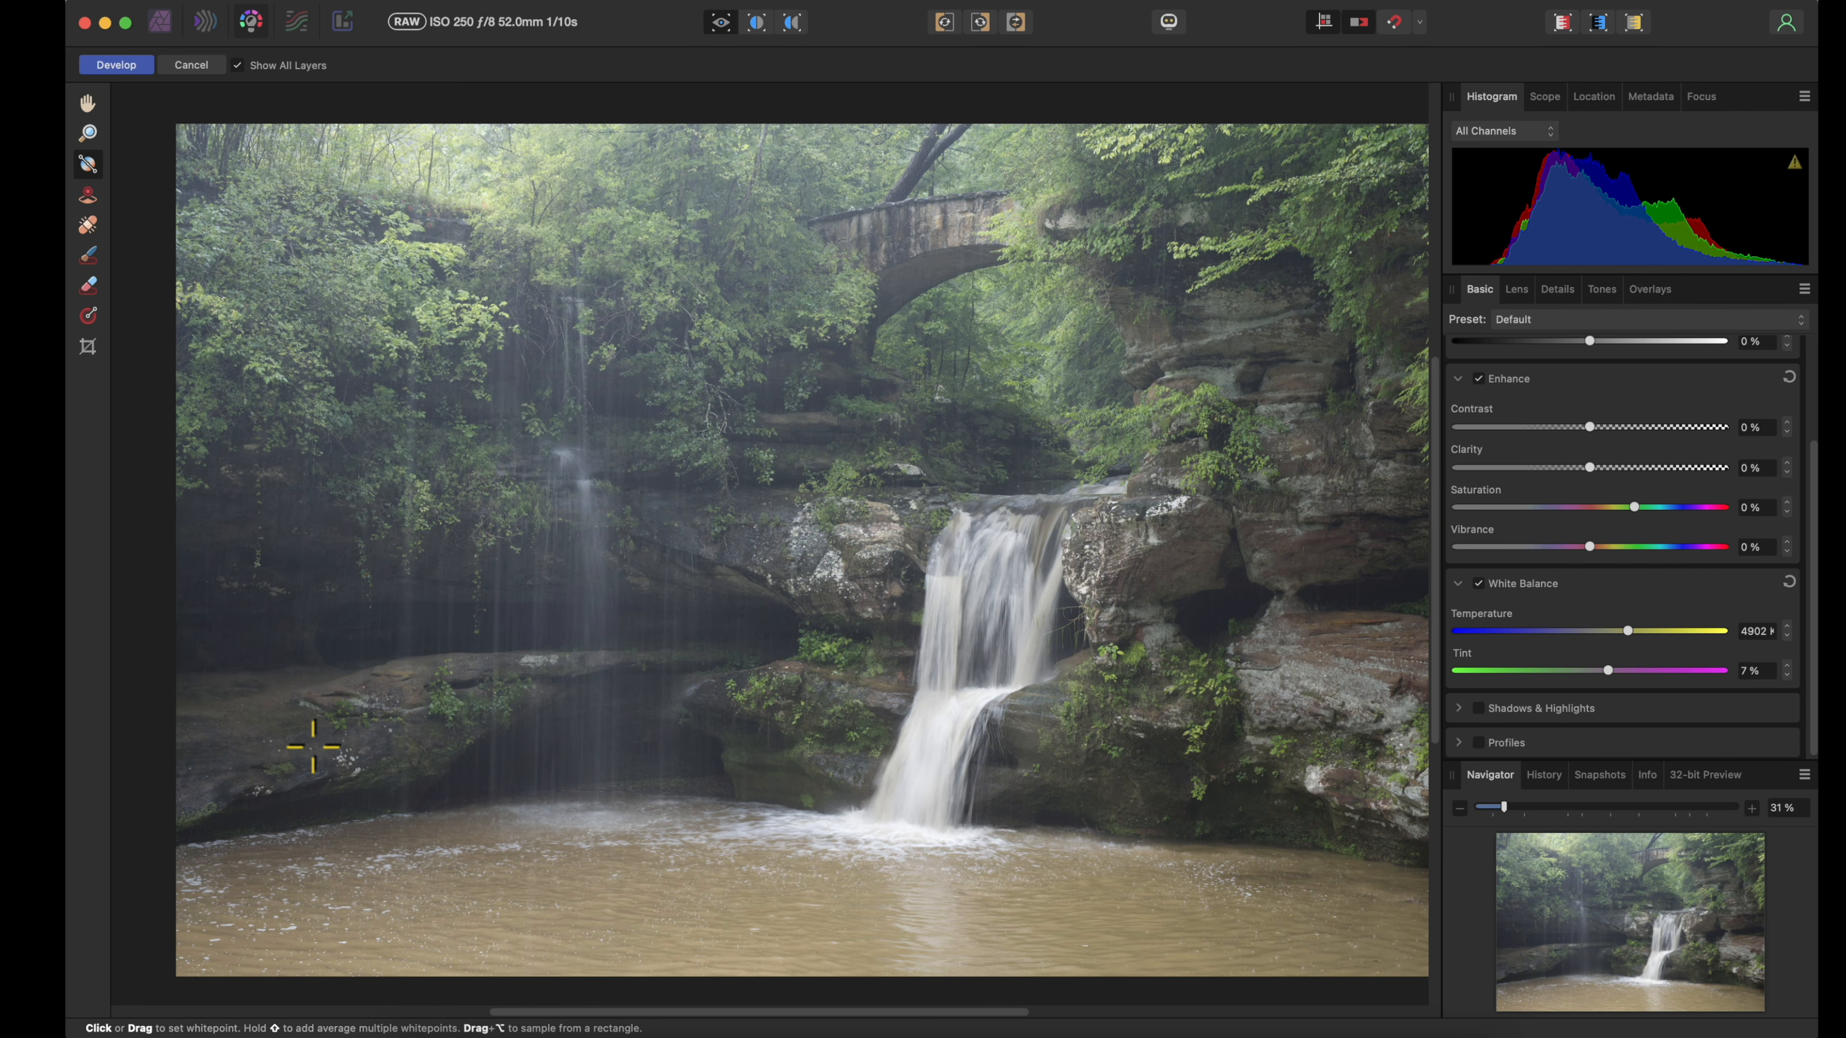
click(748, 538)
click(1044, 715)
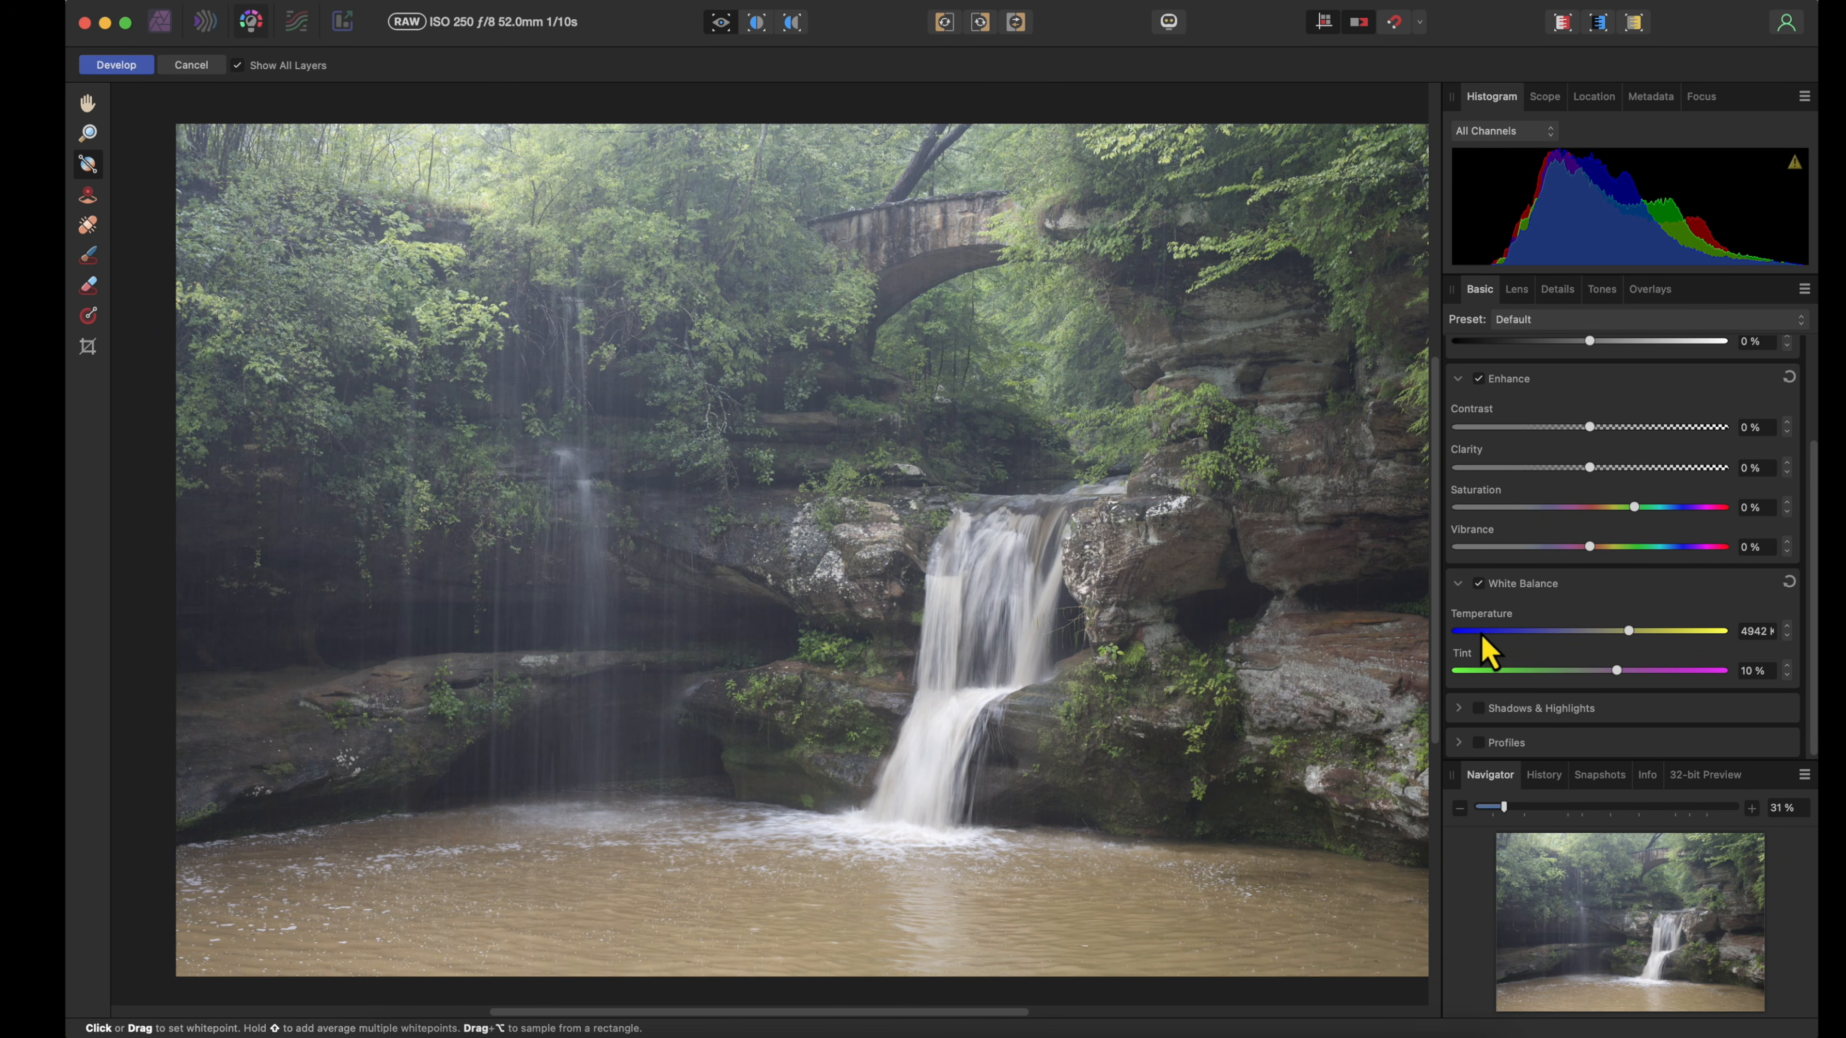
drag(1629, 632, 1634, 633)
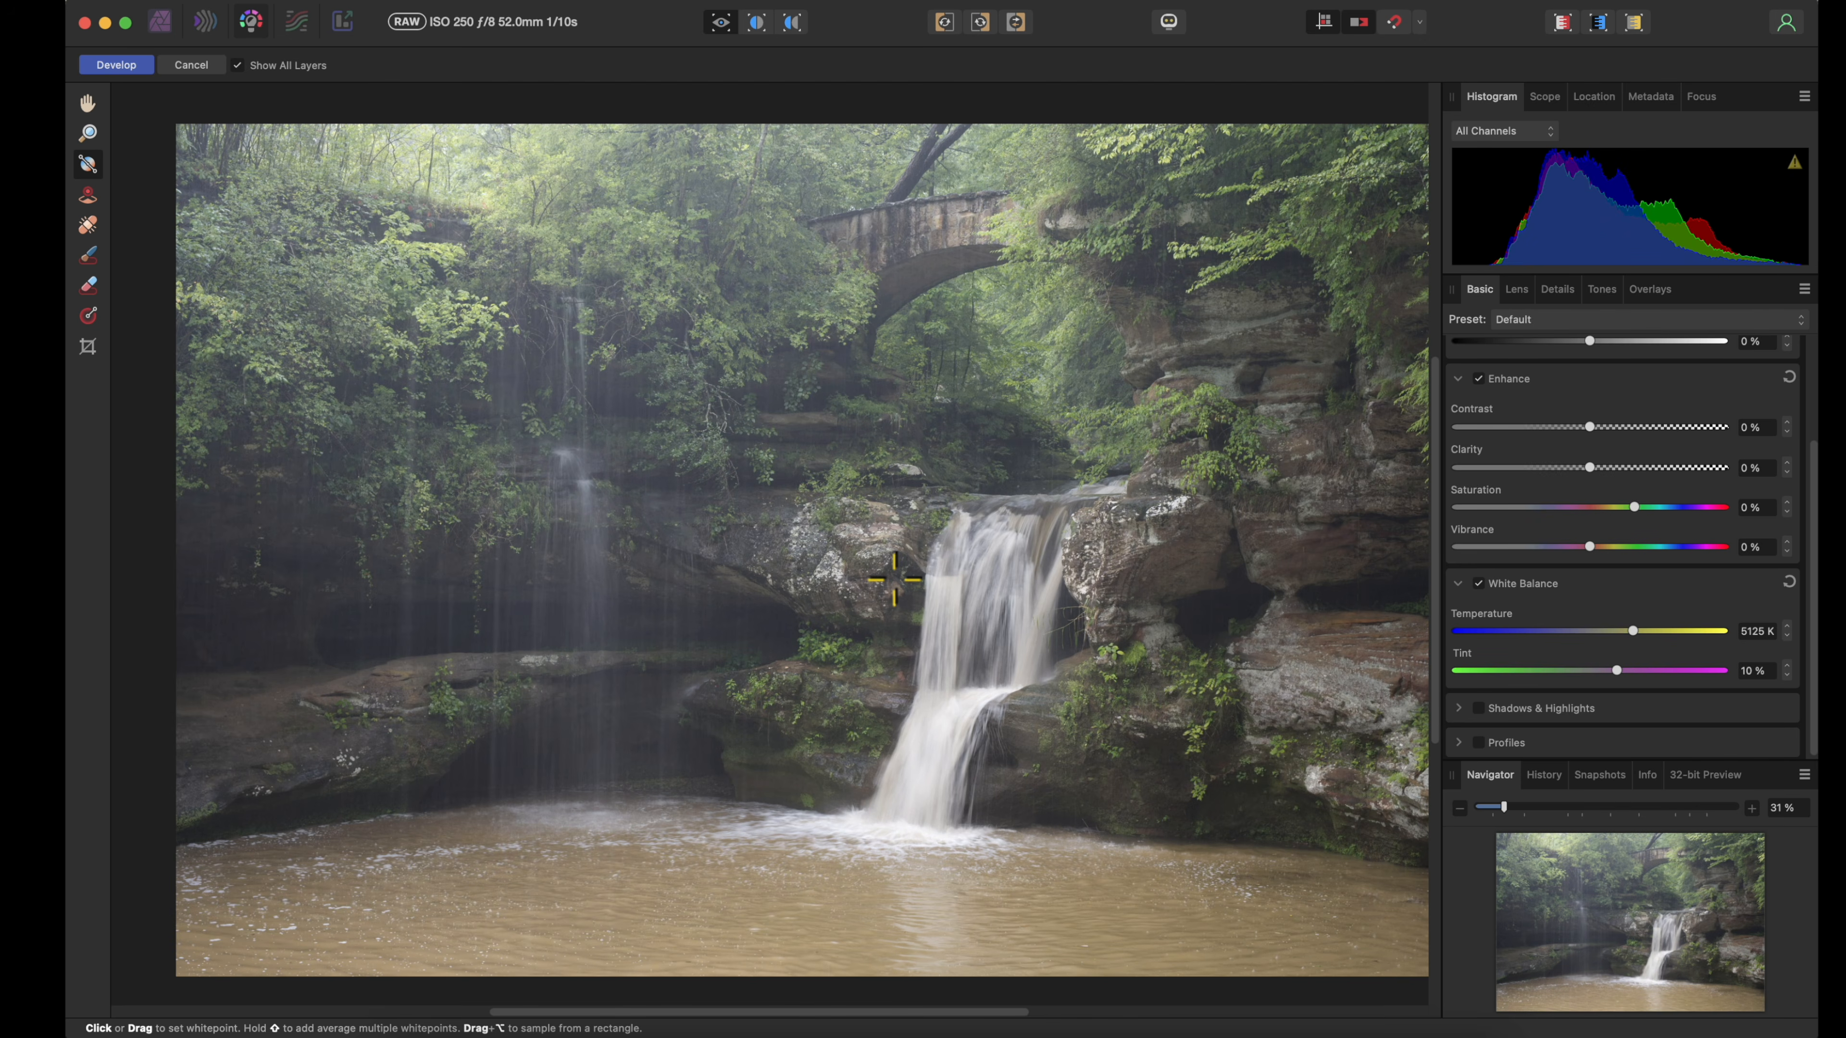
key(h)
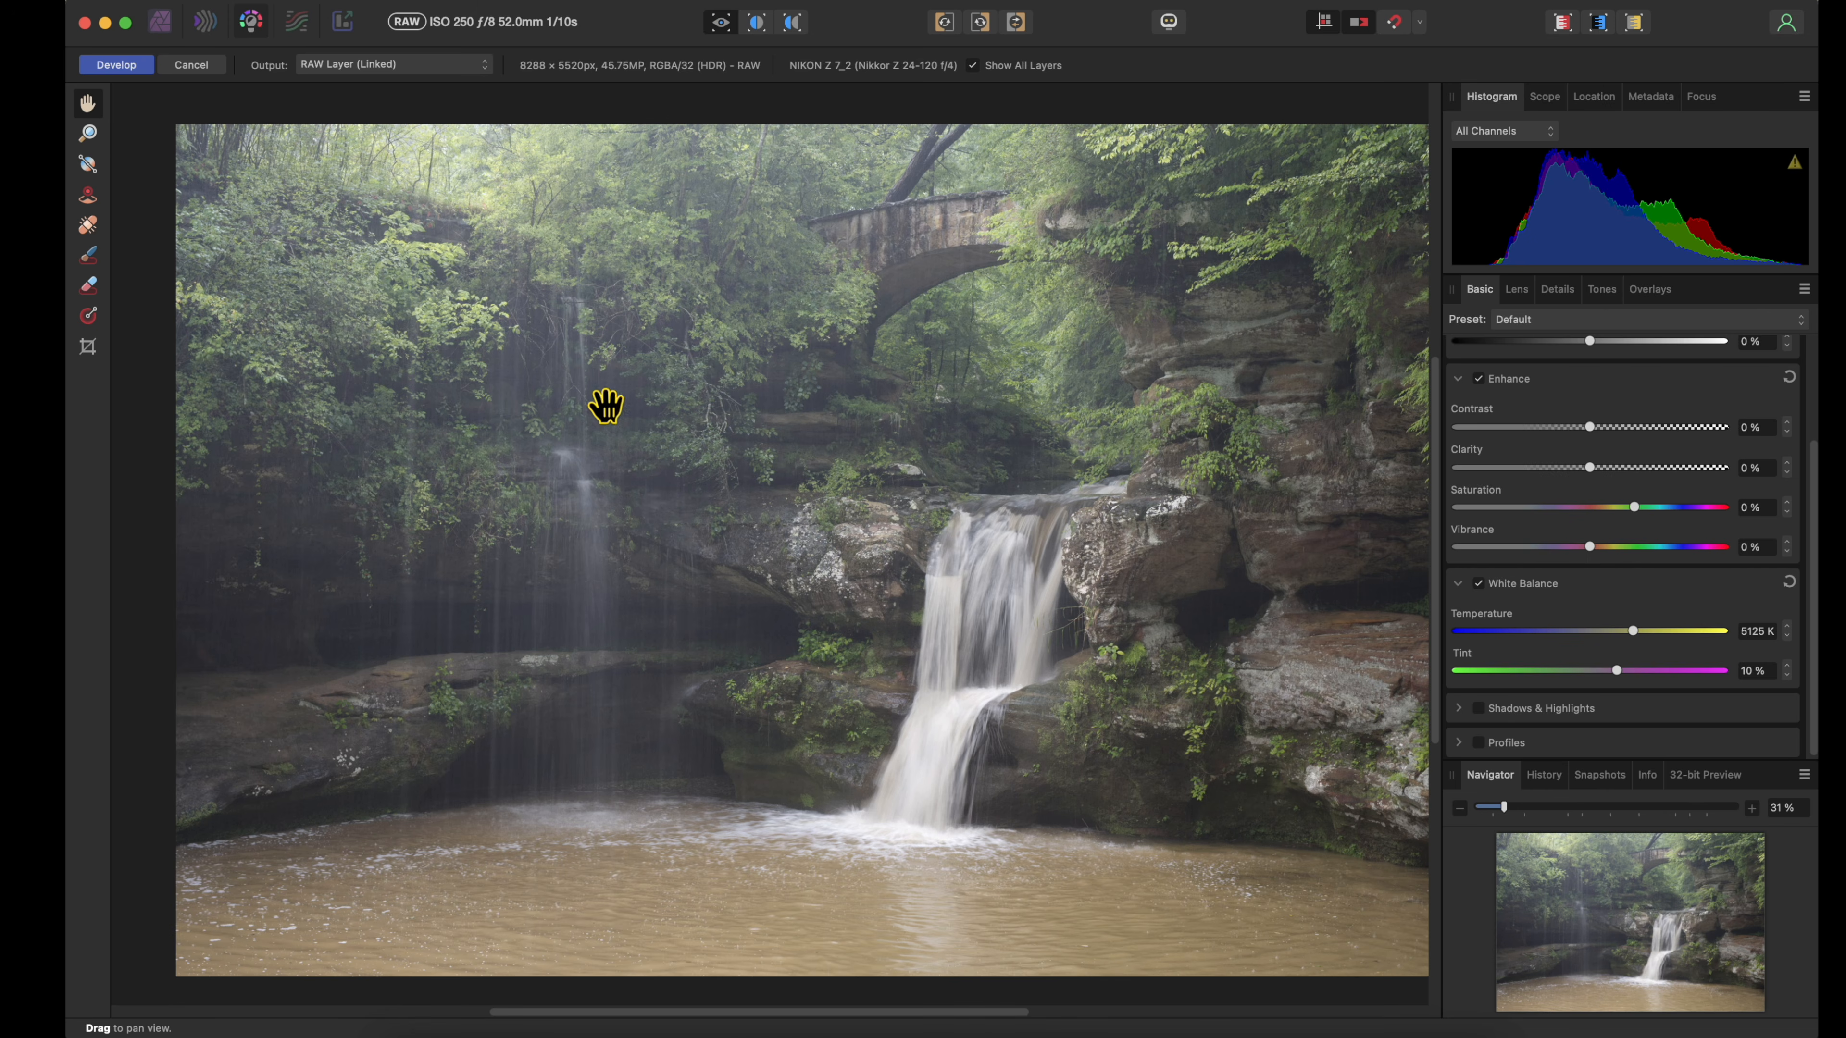
mouse_move(726, 429)
mouse_down()
mouse_move(791, 420)
mouse_move(723, 432)
mouse_up()
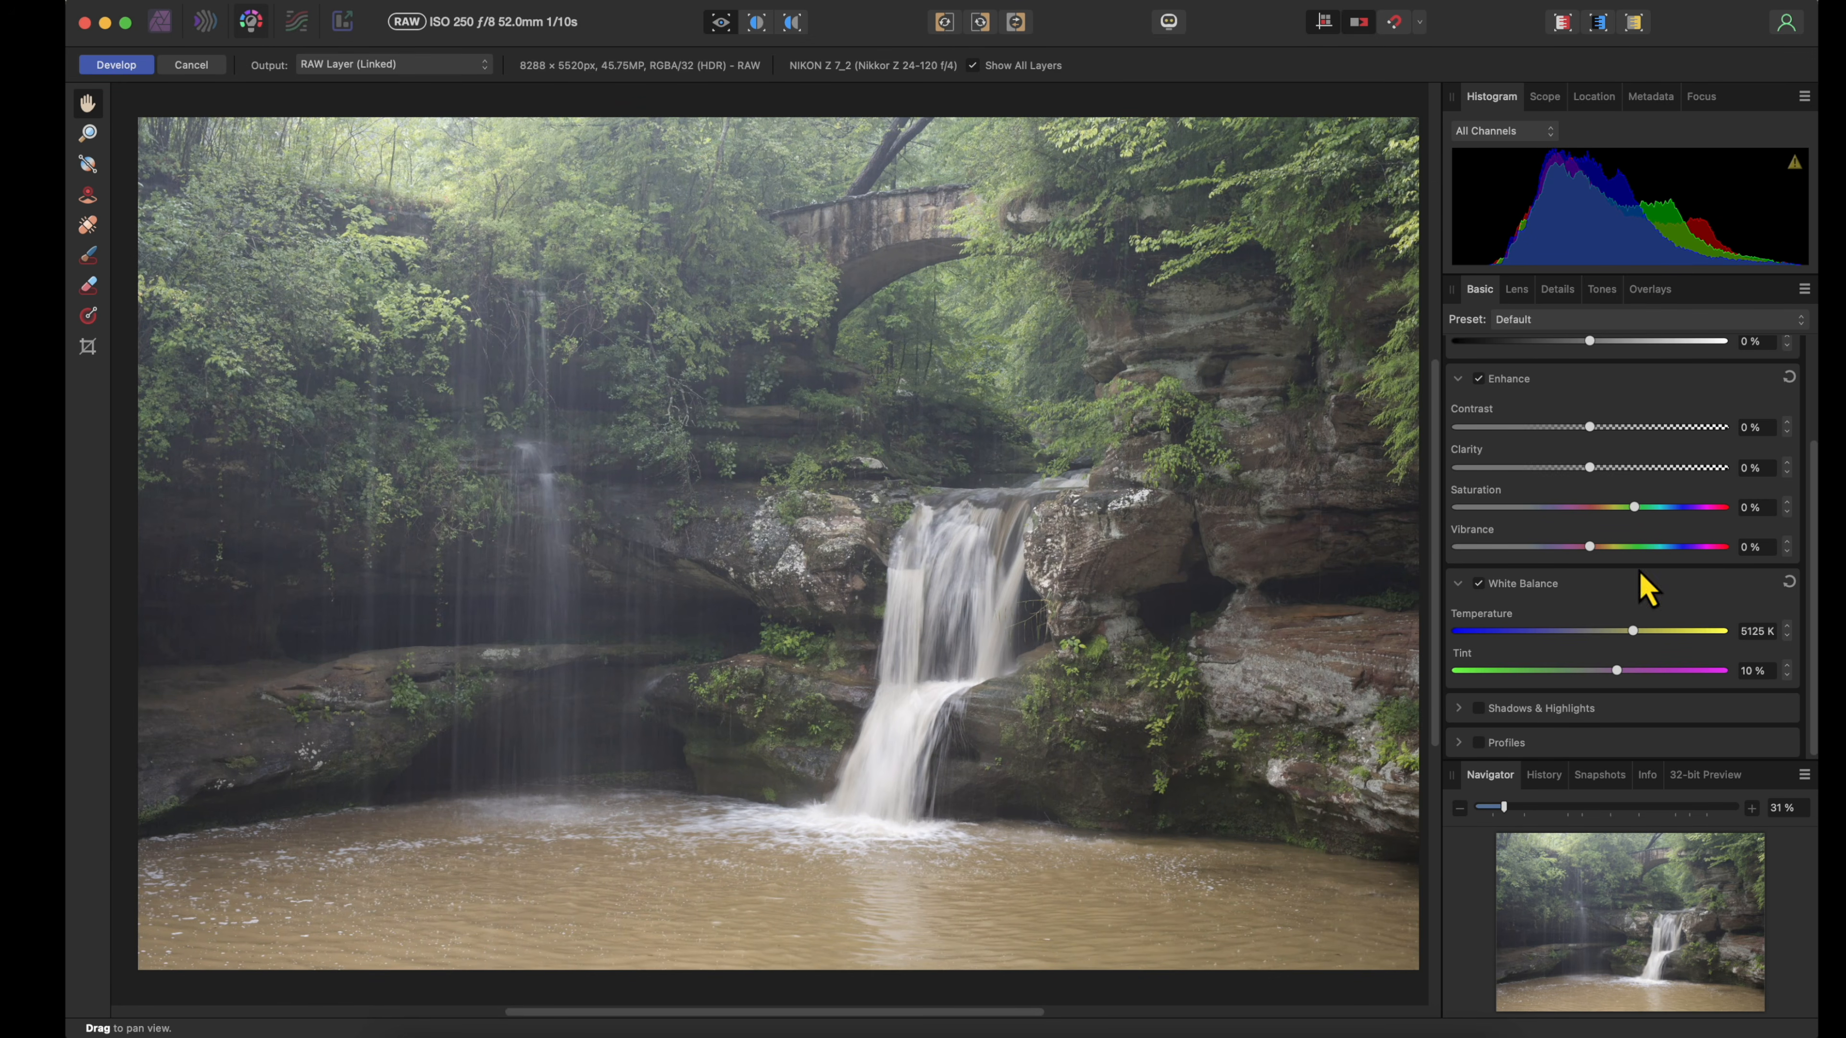
Enable the Shadows & Highlights adjustment with shadows at 2 %
click(1458, 708)
scroll(1615, 709, down, 3)
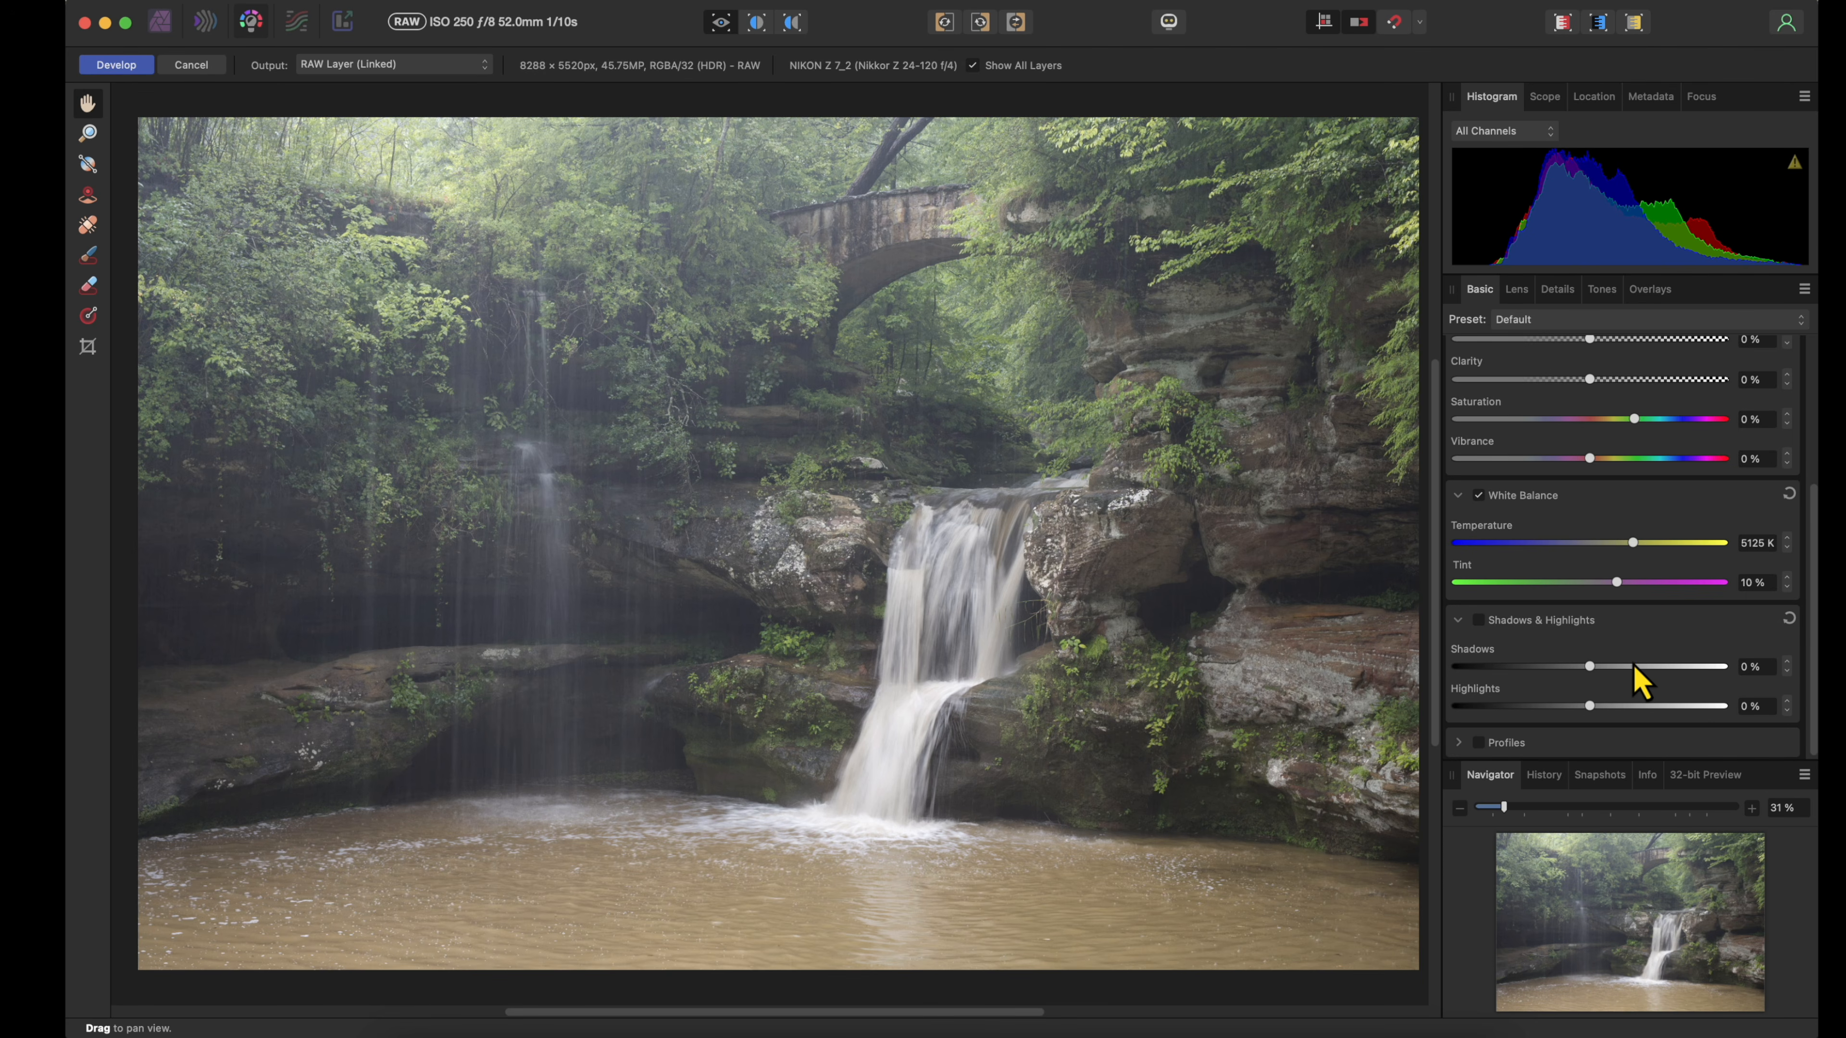
drag(1590, 672, 1593, 674)
click(1480, 623)
Try a lens correction scale of 98 % and restore it to 100 %
click(1518, 293)
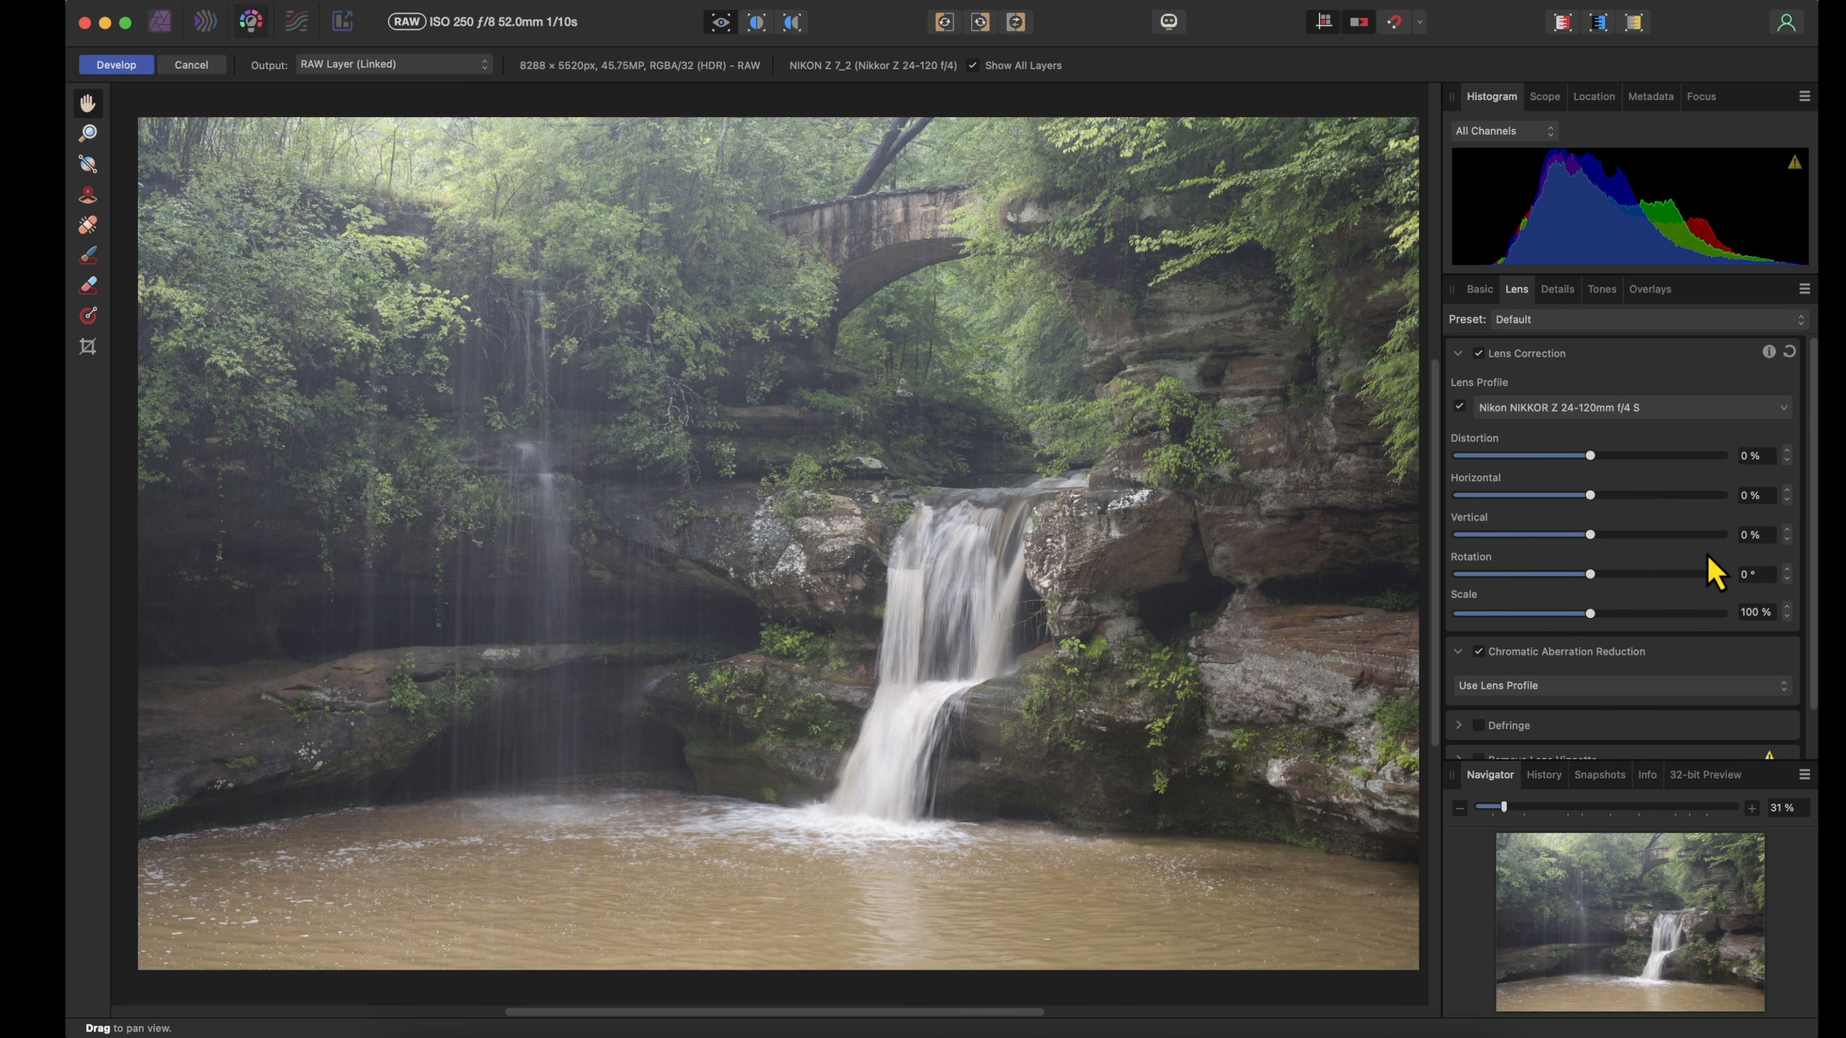
click(1787, 618)
click(1787, 617)
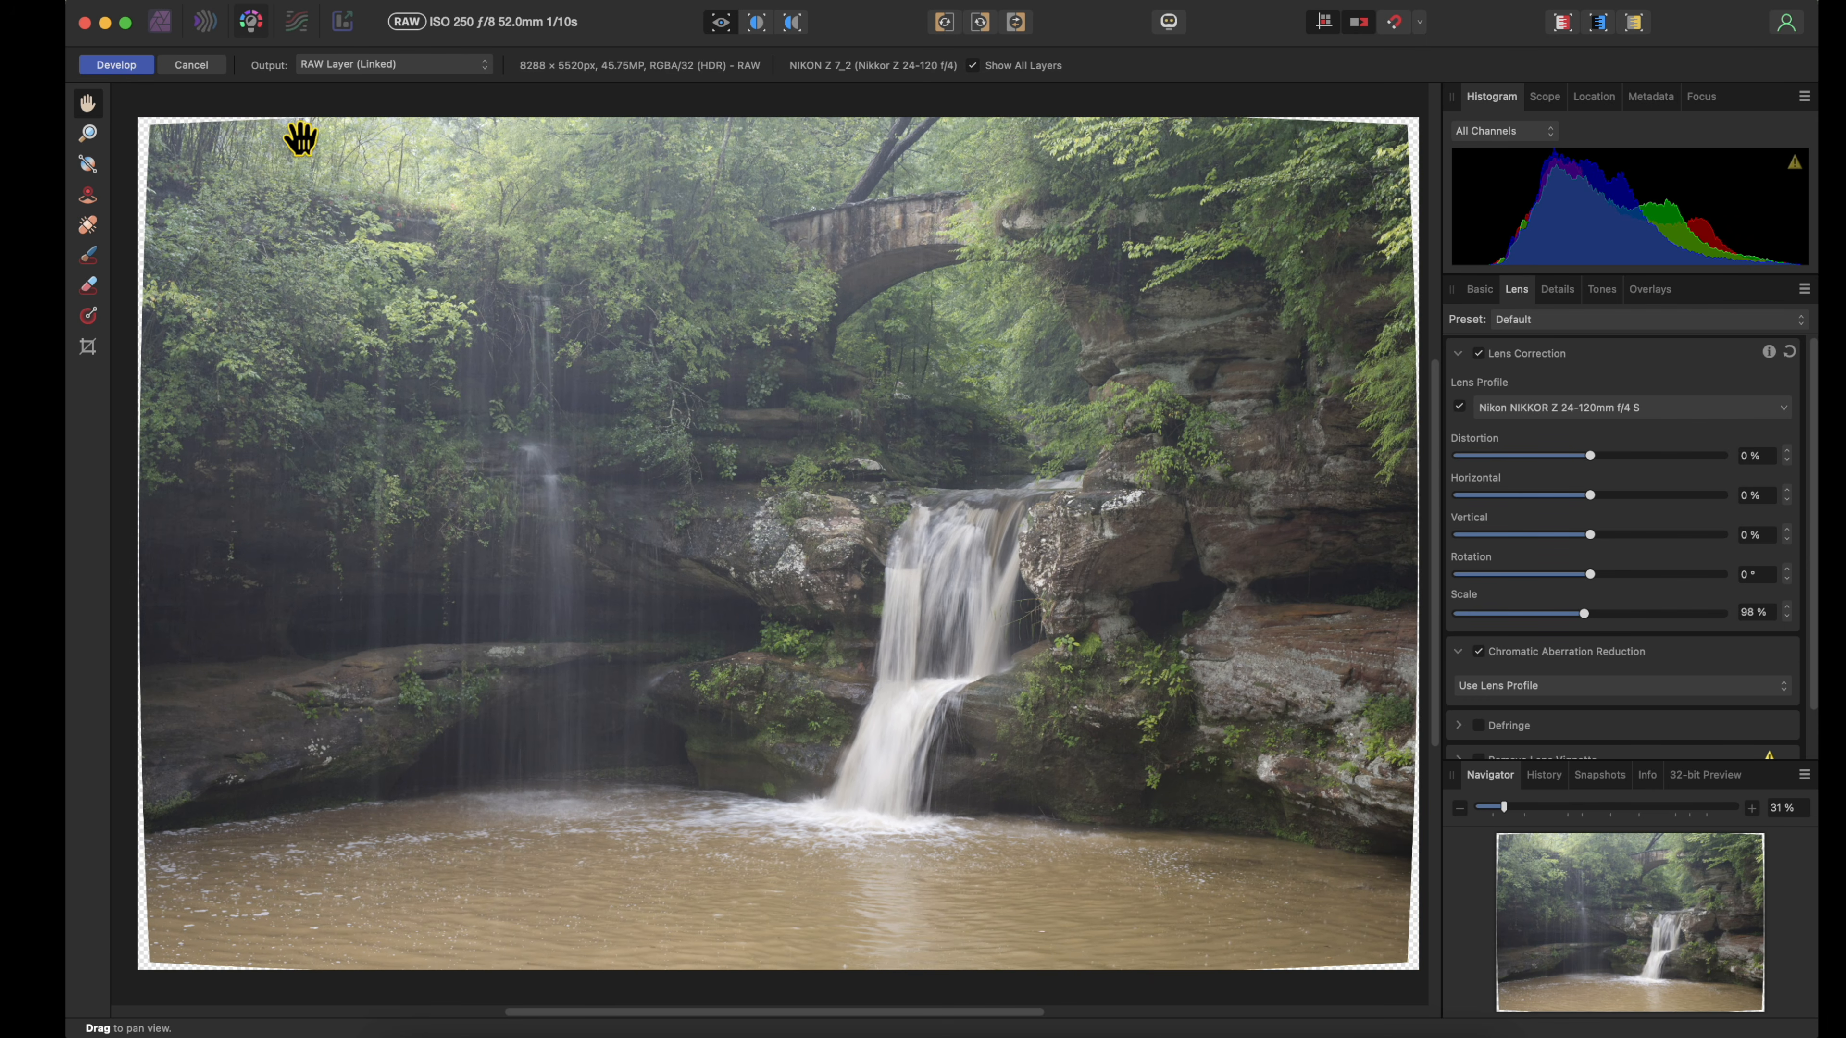
click(1787, 608)
click(1787, 608)
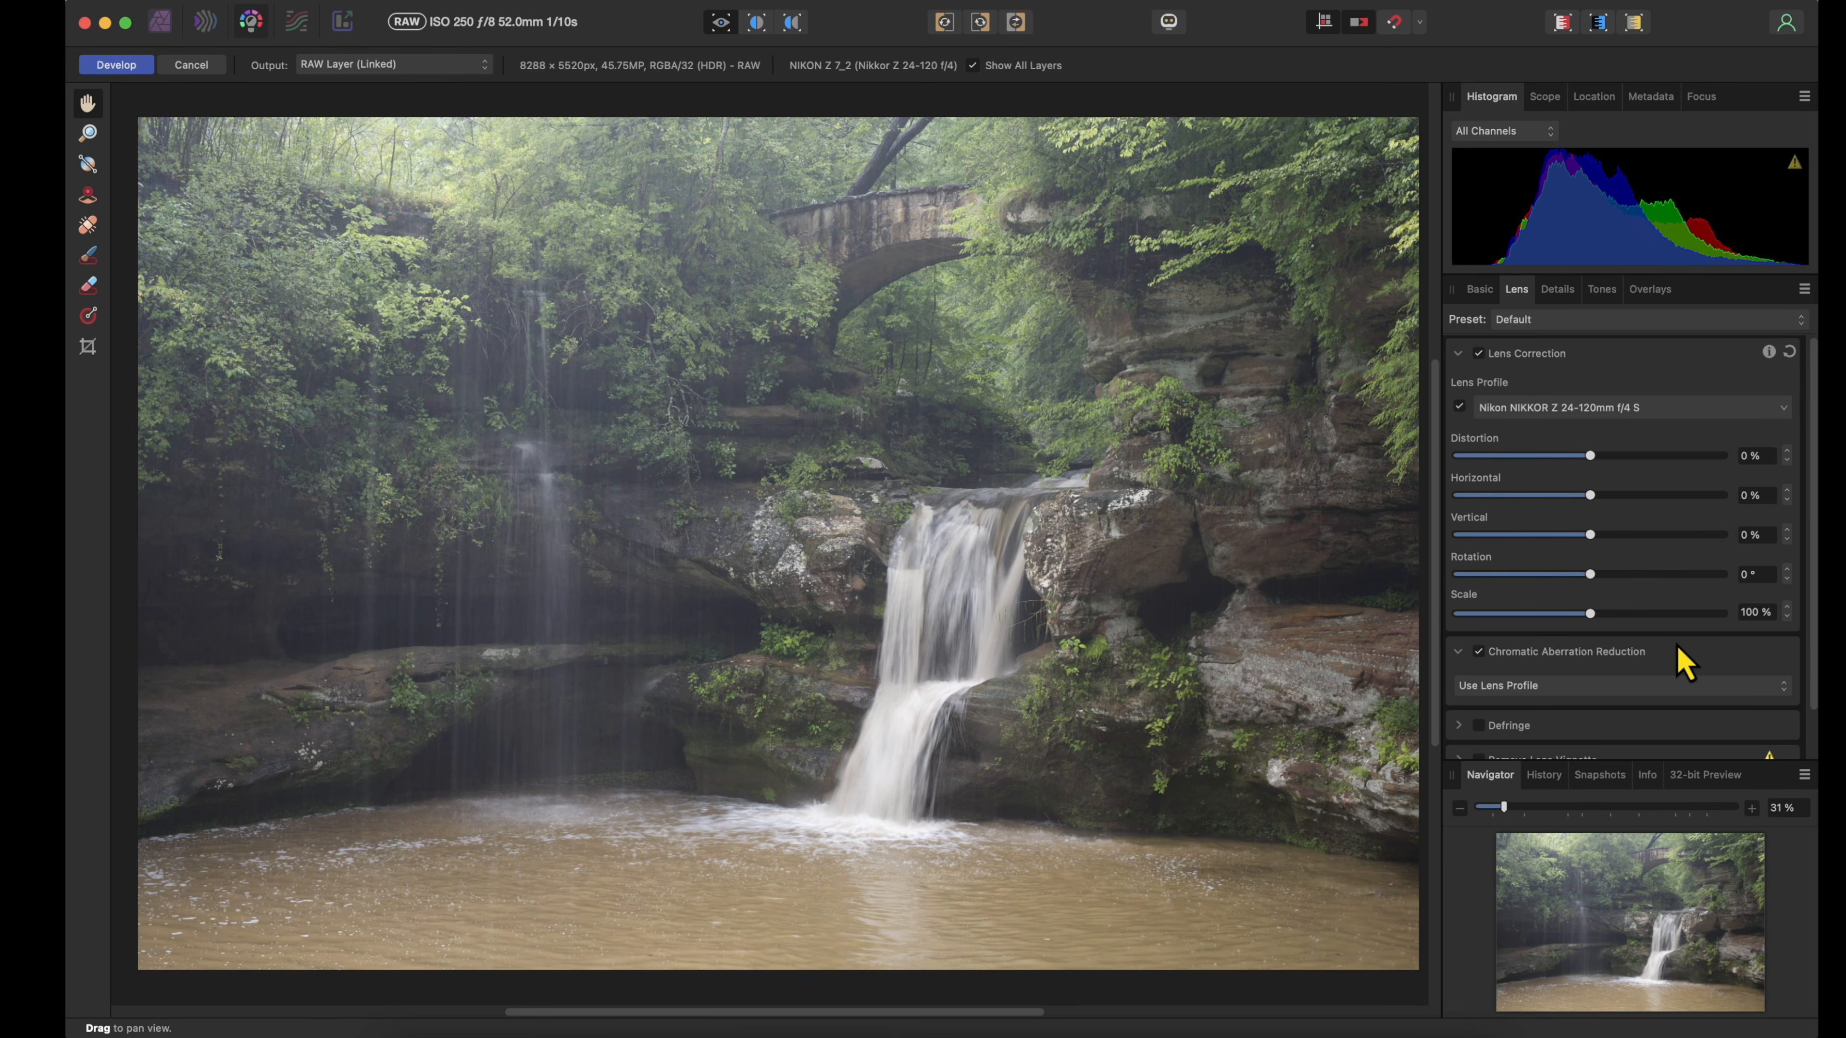
Commit the RAW development and switch to the Photo Persona
scroll(1684, 661, down, 2)
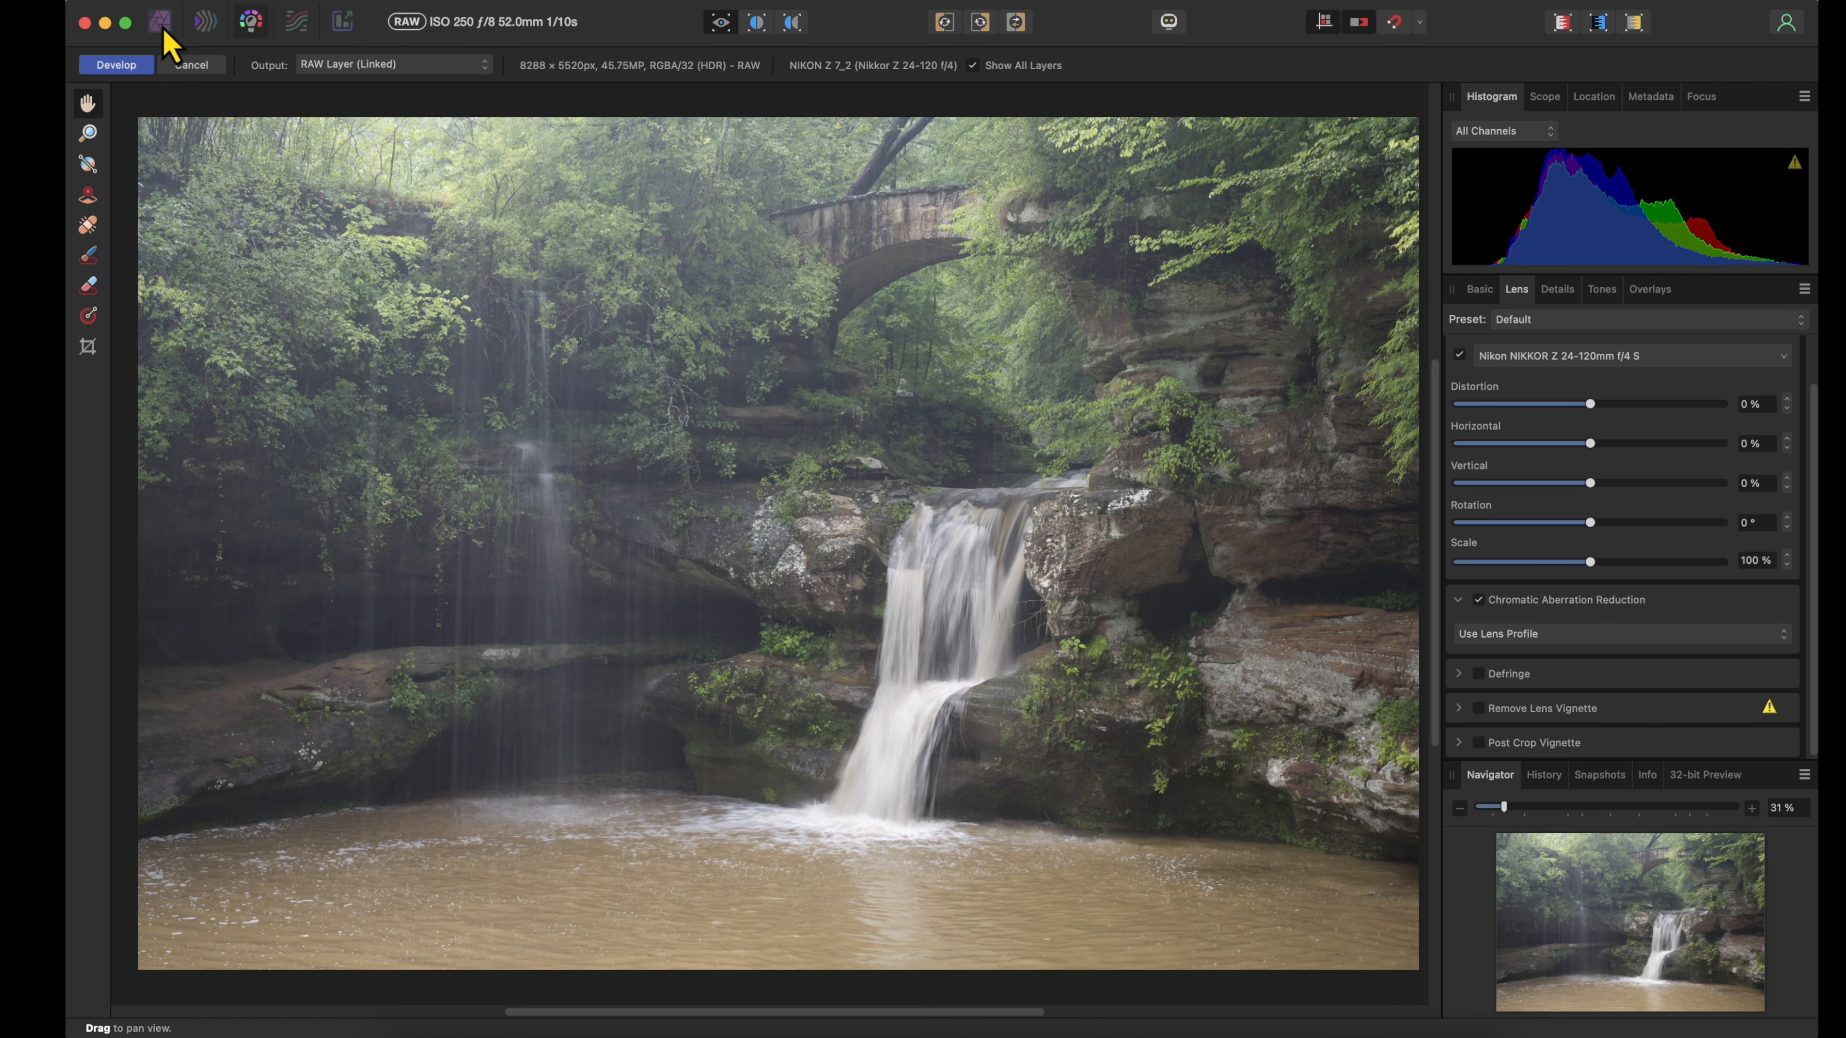
click(161, 30)
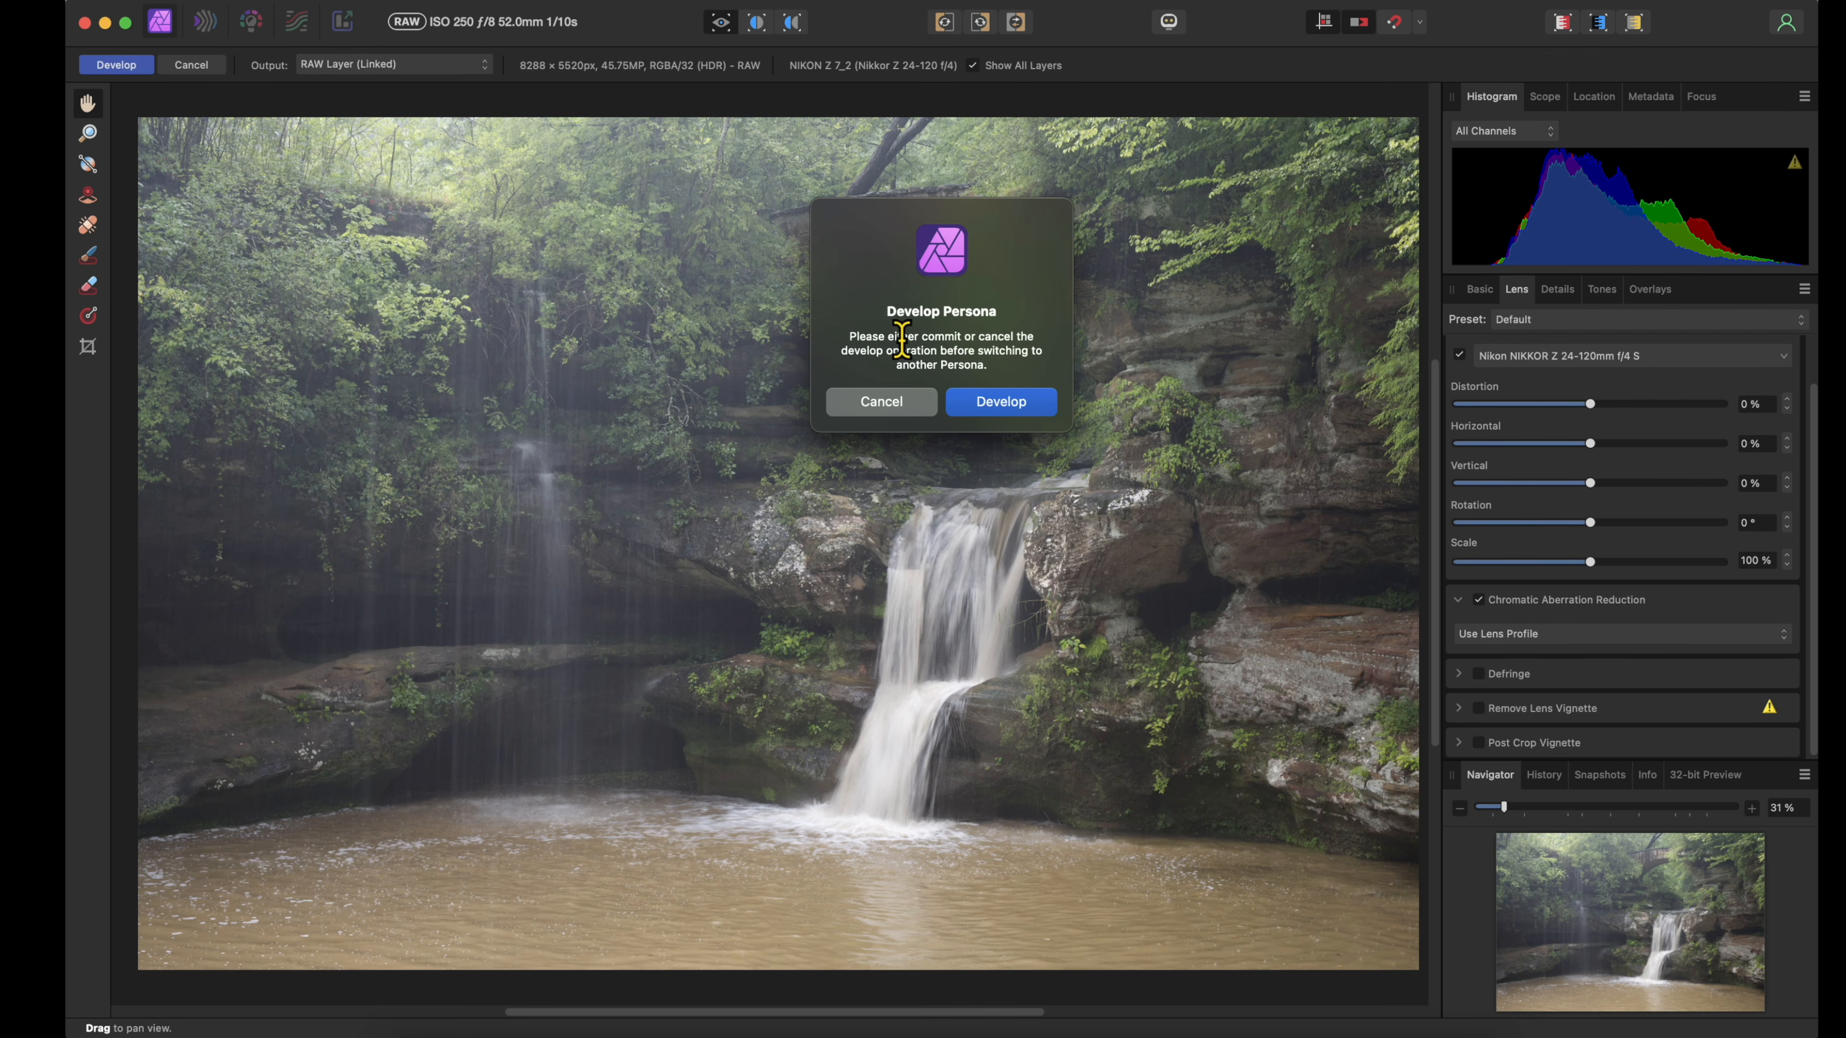
click(985, 412)
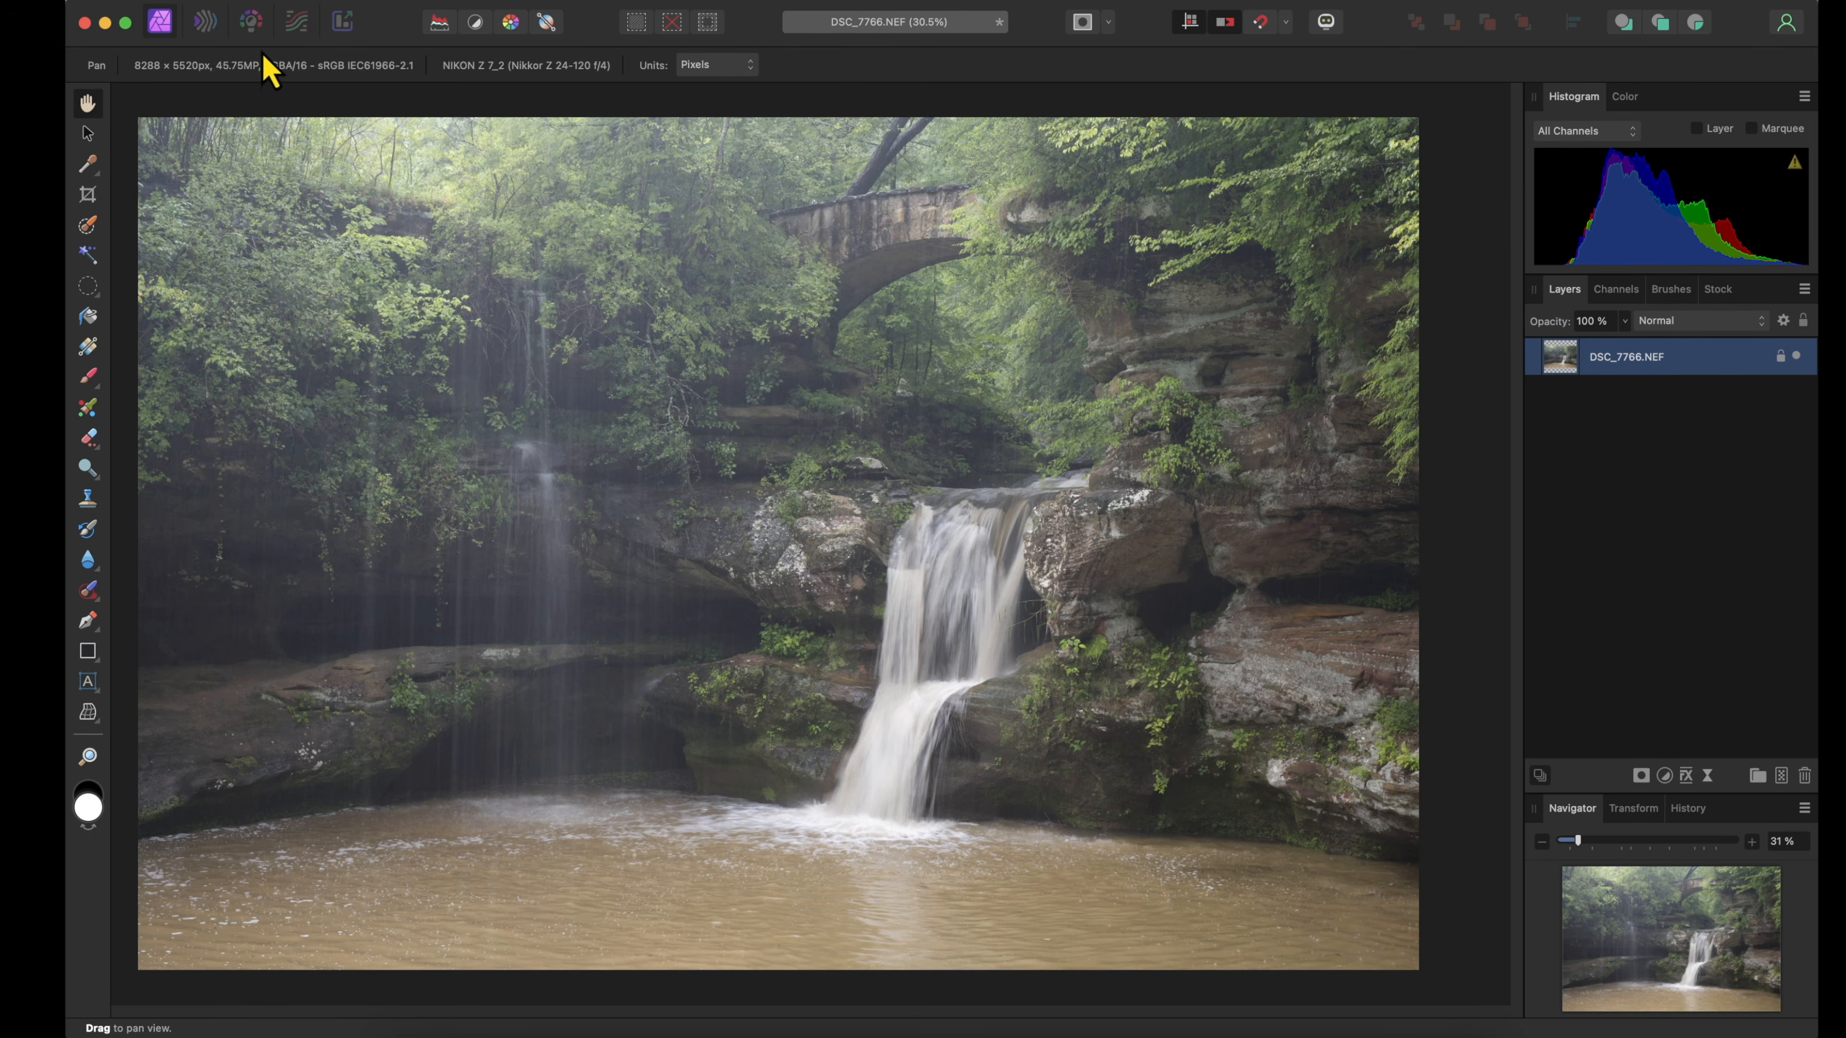
Reopen the linked RAW layer in the Develop Persona, set the white balance temperature to 25000 K and develop it again
click(252, 23)
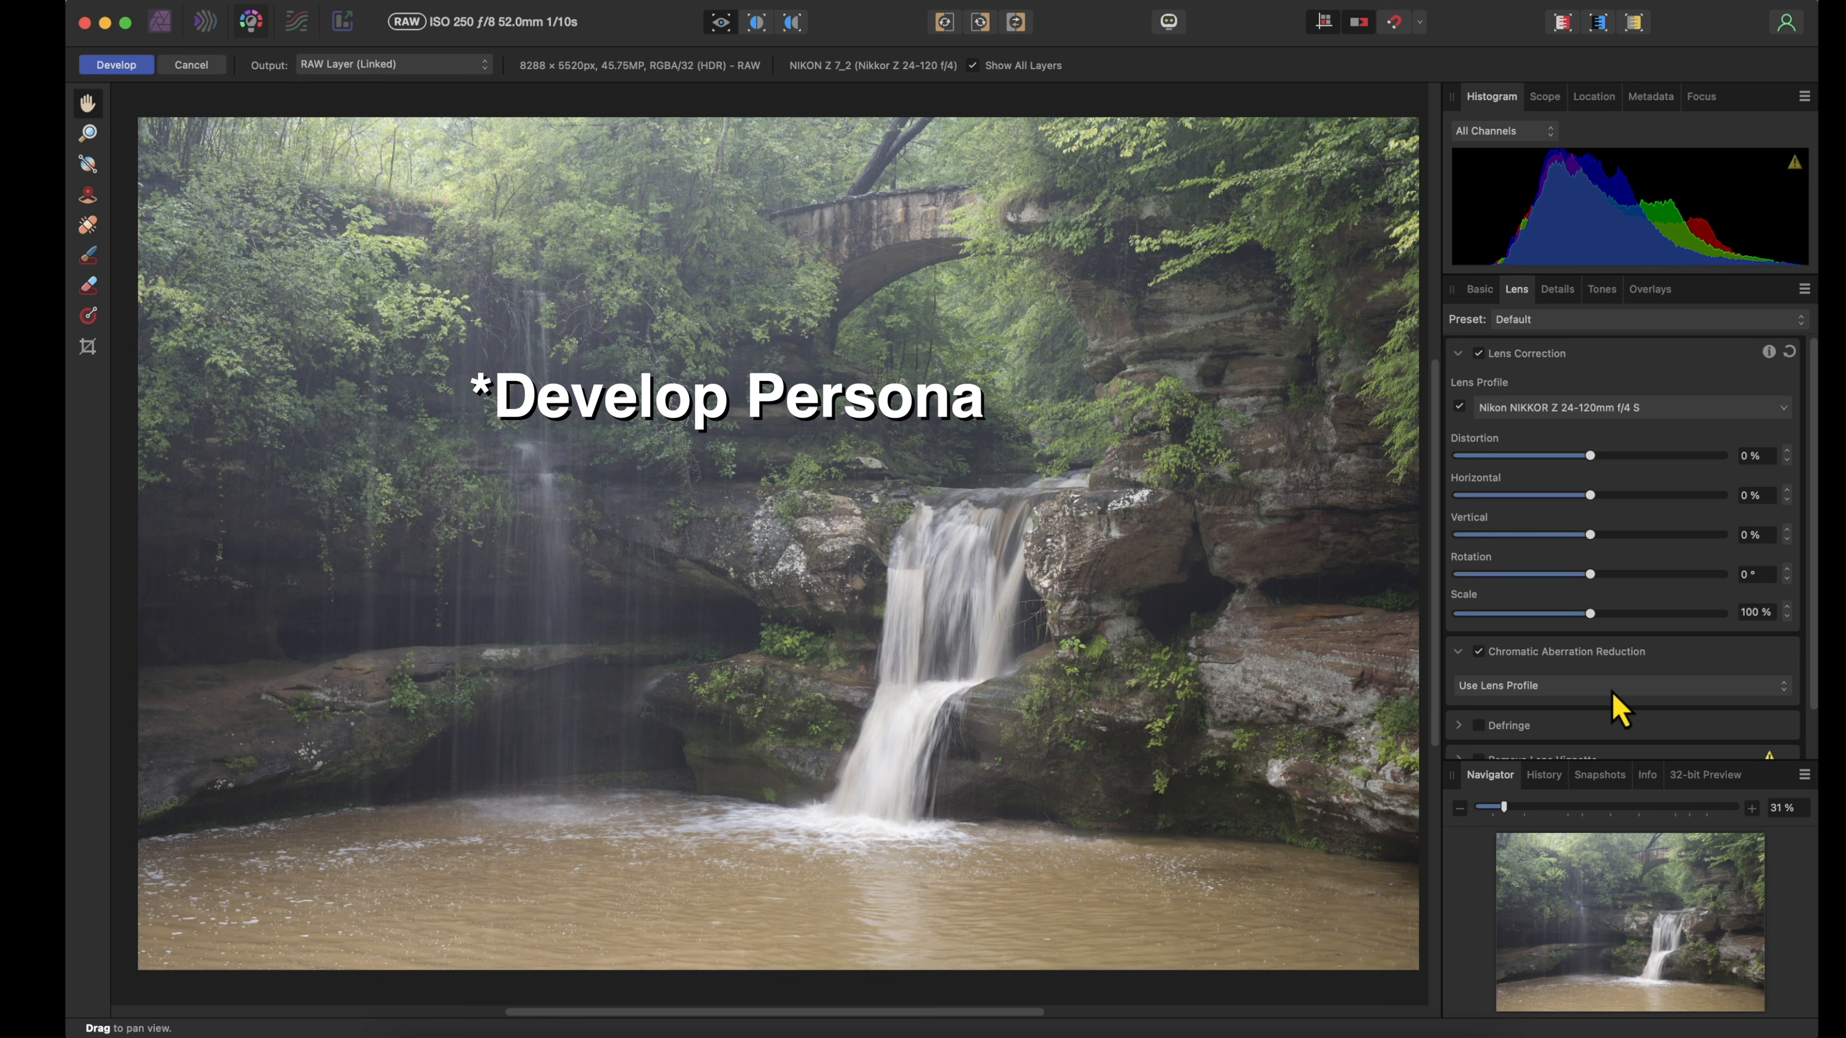
click(1478, 291)
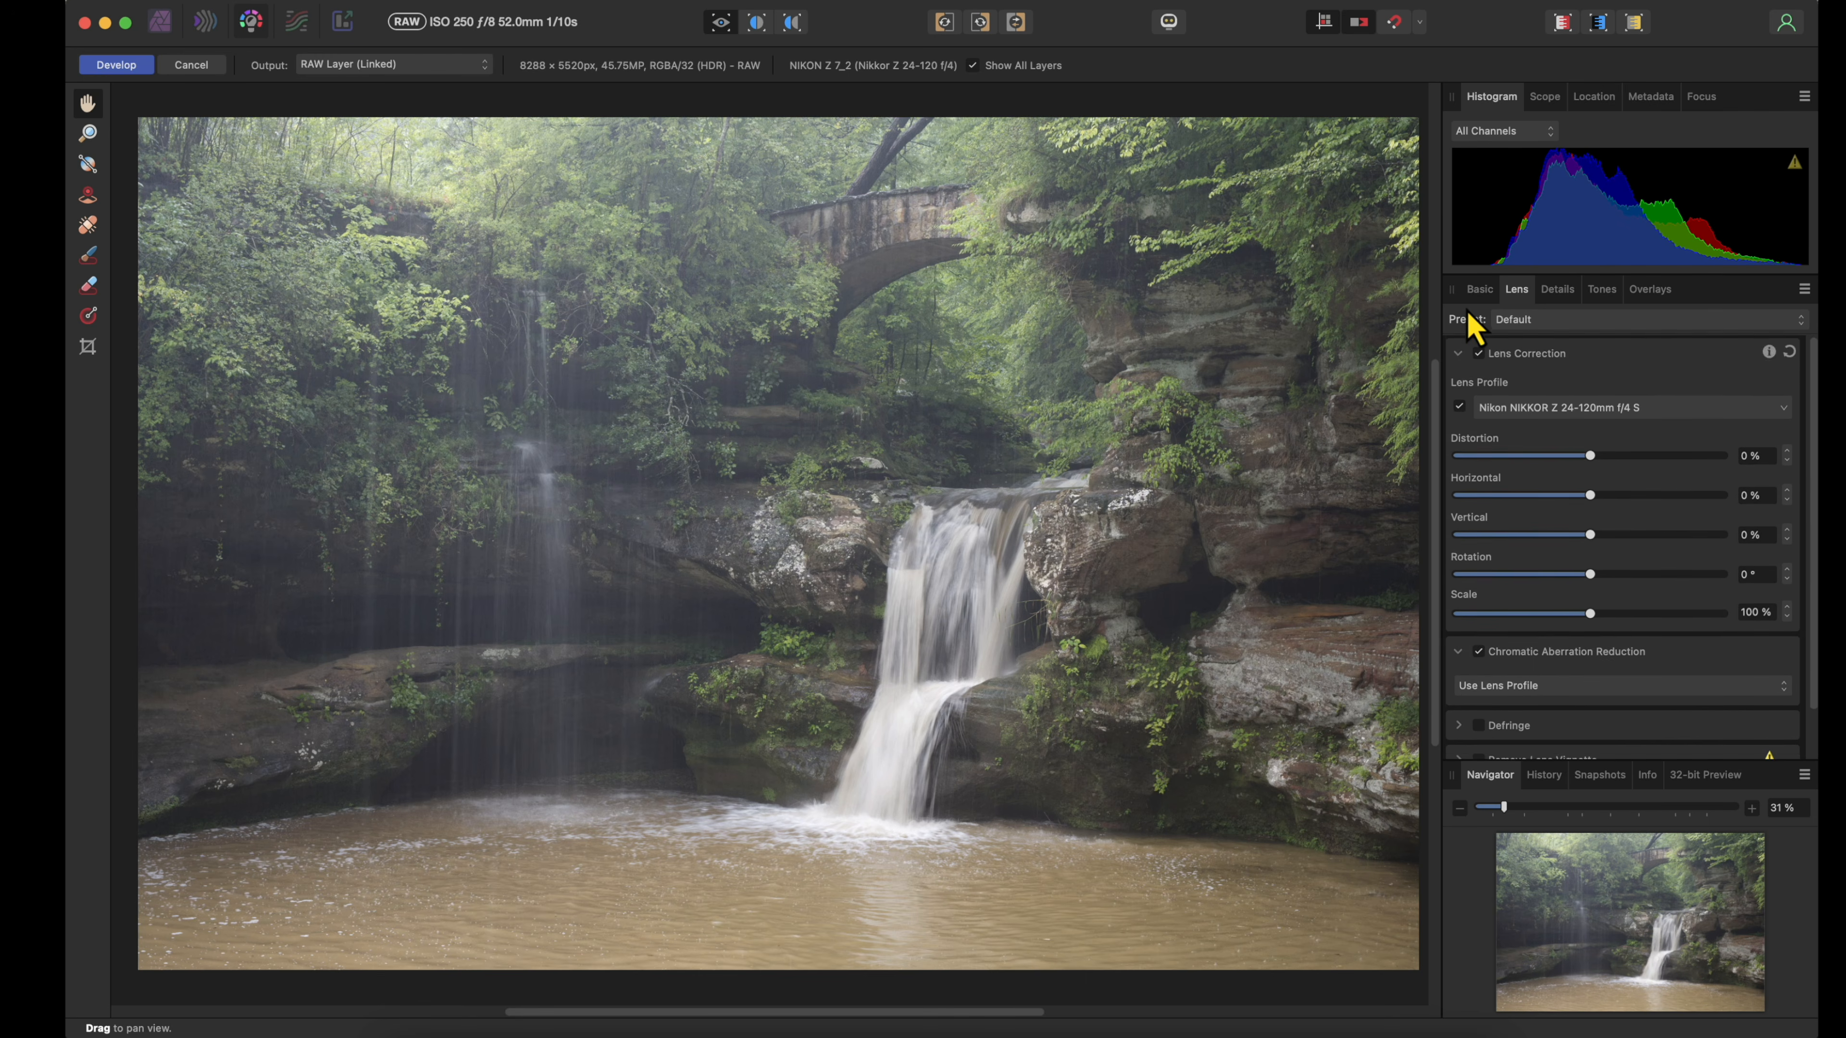
drag(1632, 545, 1724, 546)
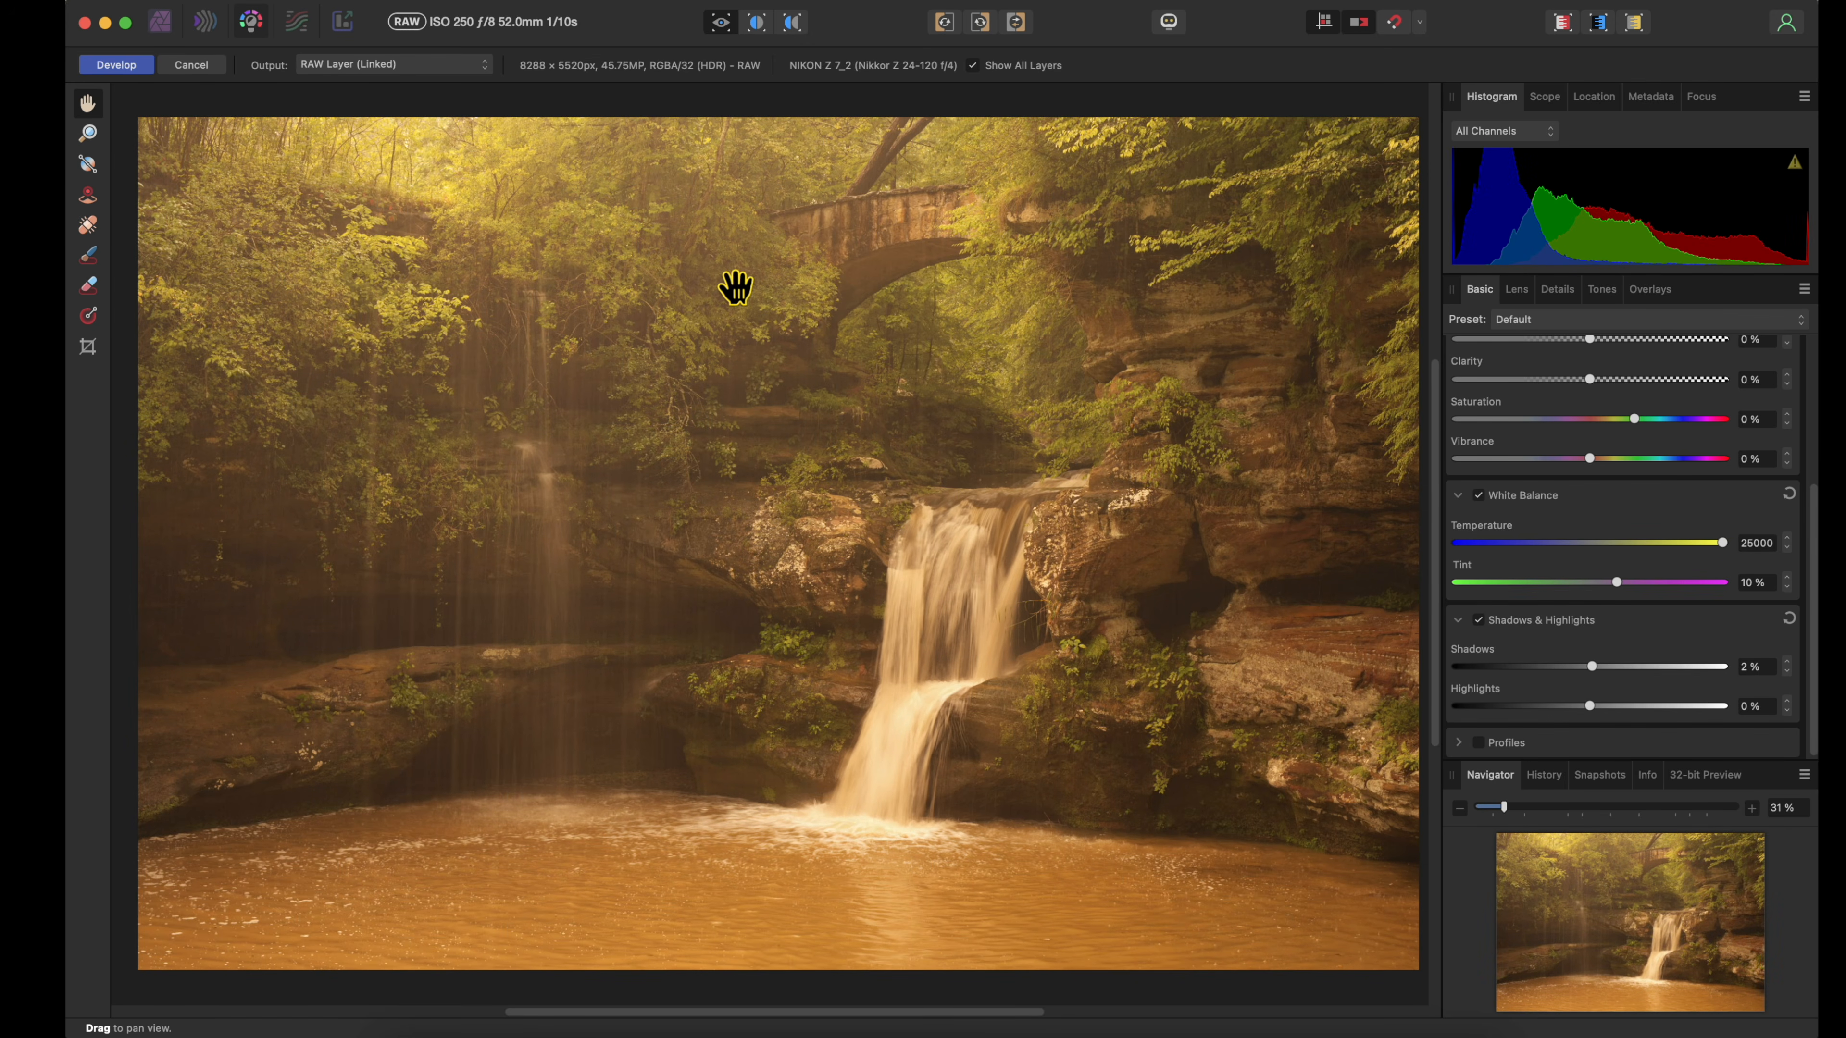
click(161, 21)
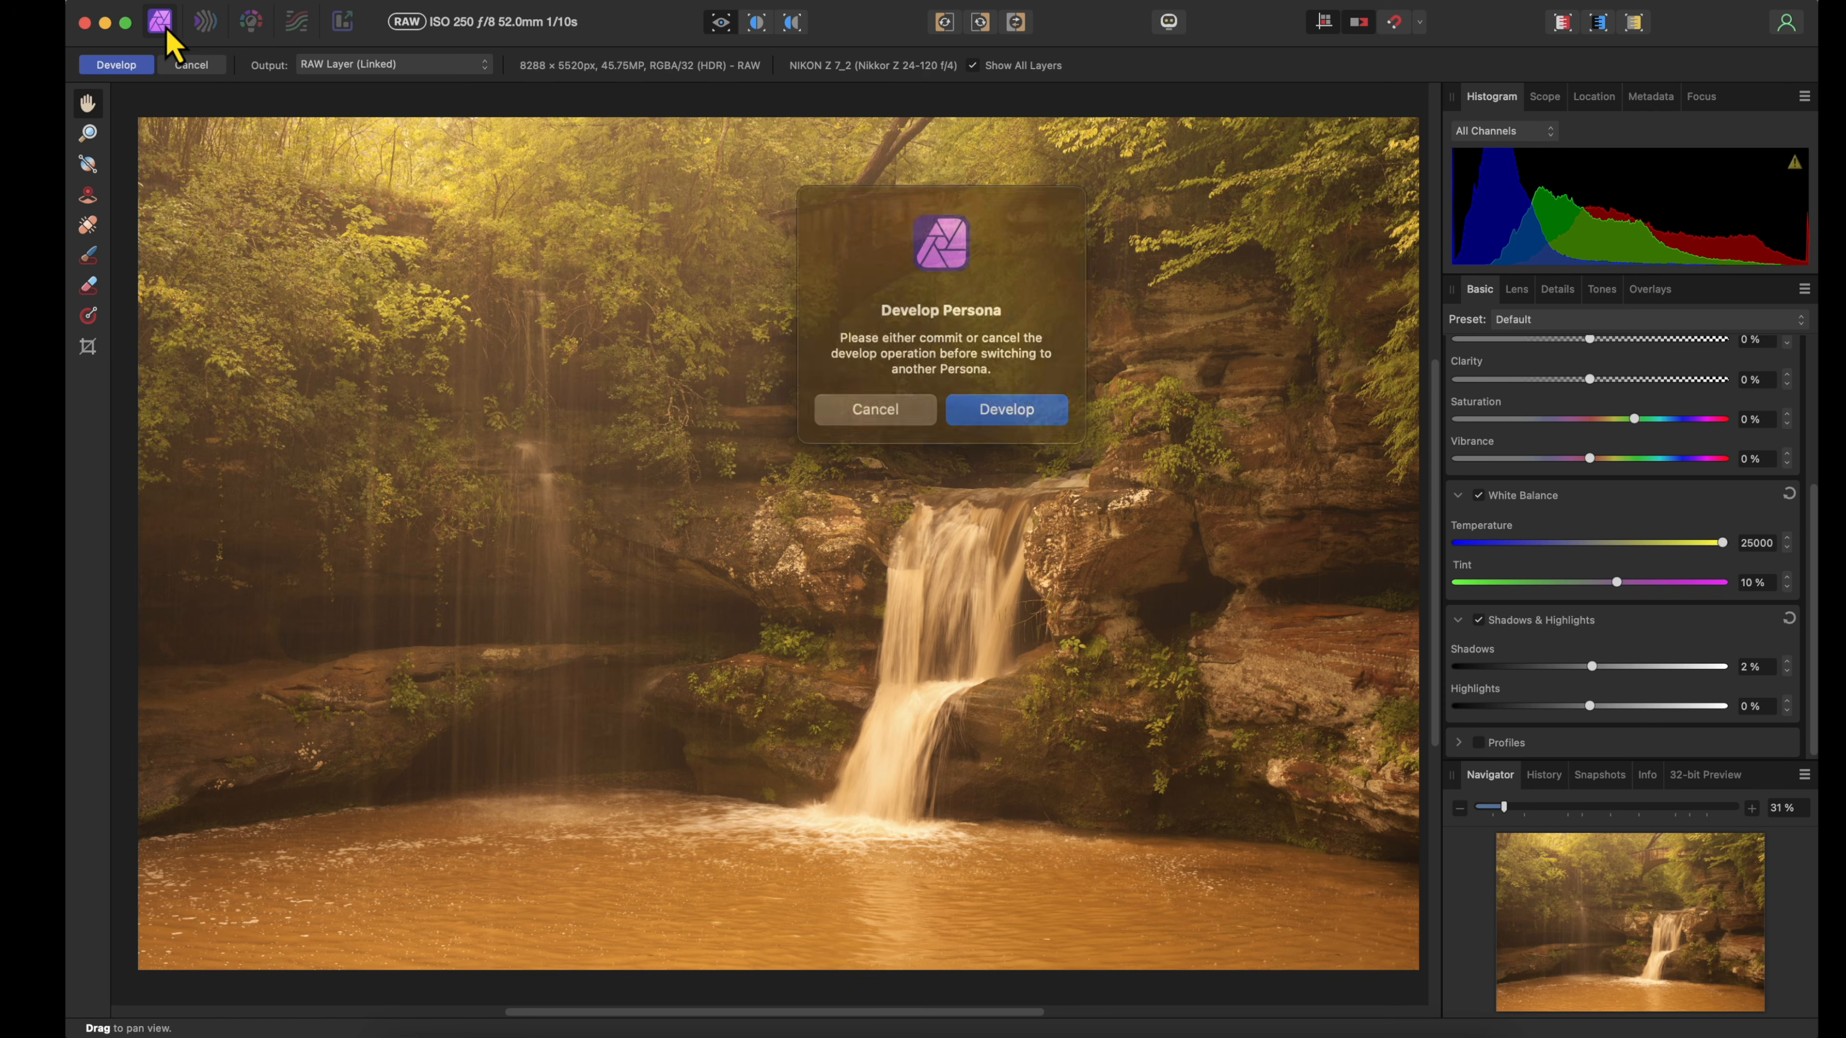
click(1001, 404)
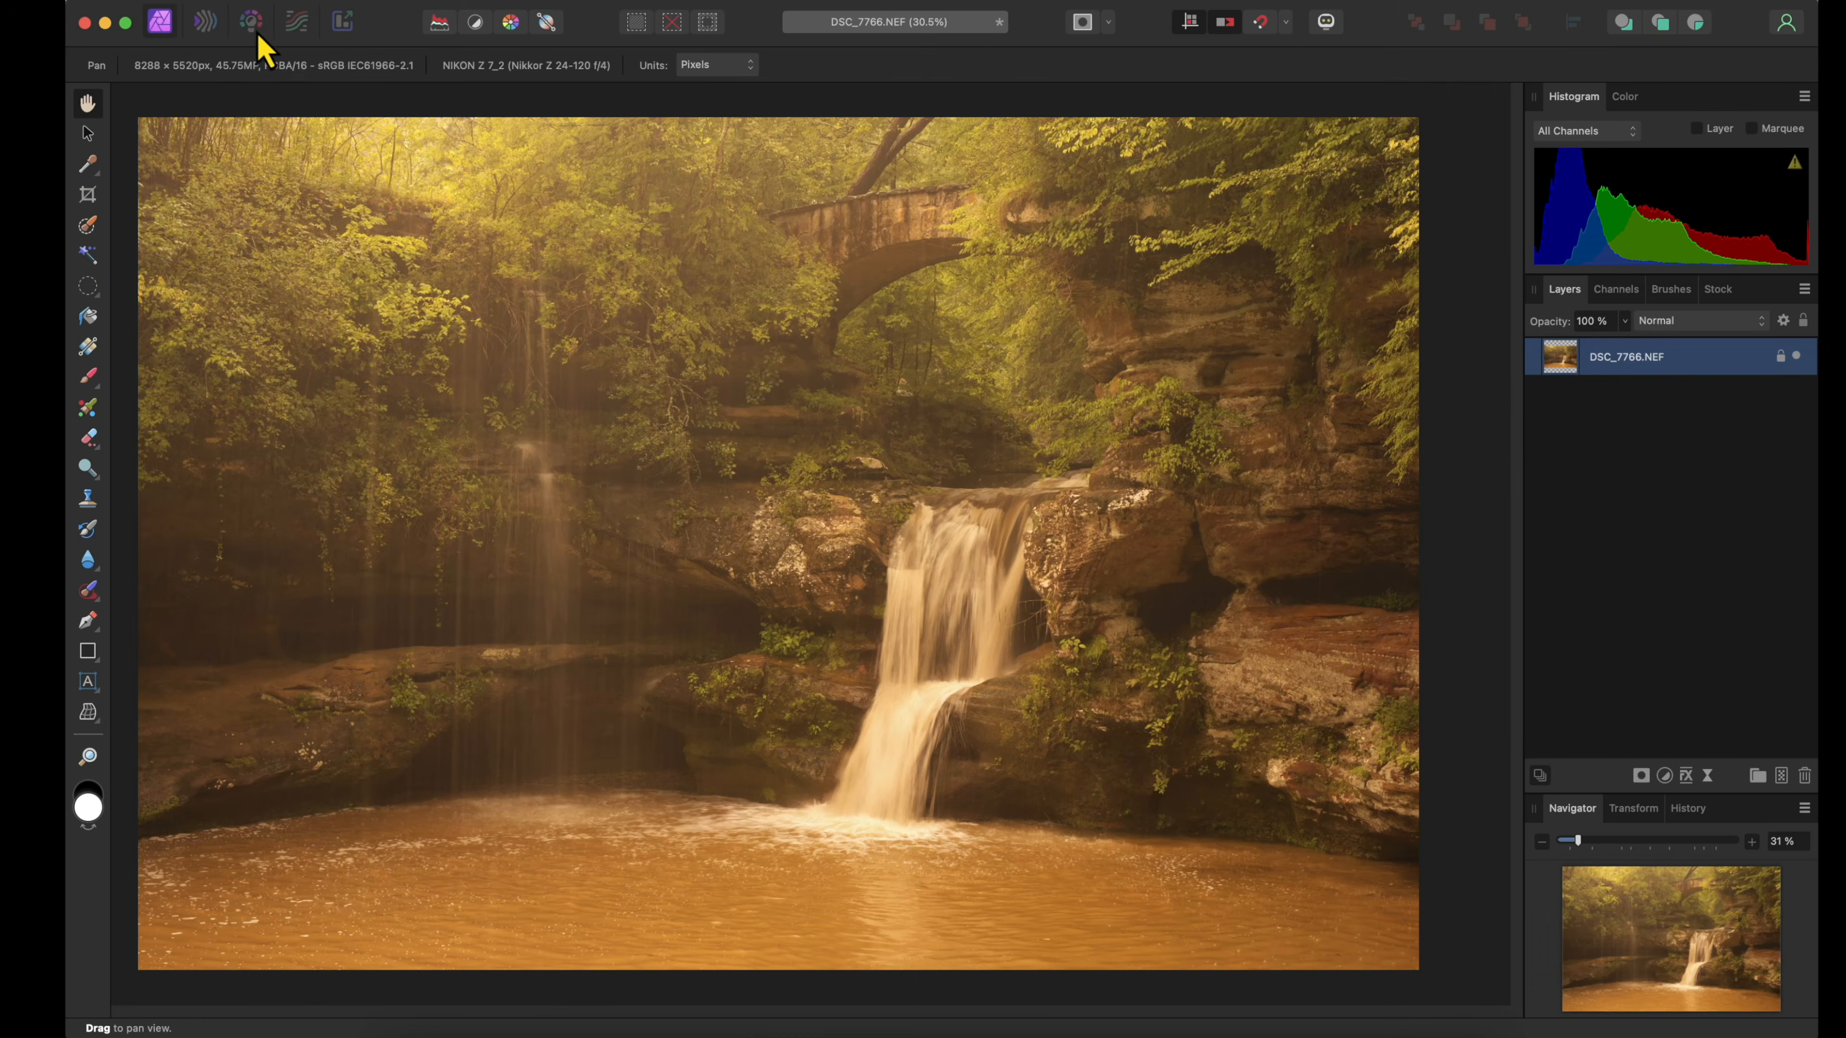
Return the RAW layer to the Develop Persona, set the white balance temperature to 5193 K and commit to the Photo Persona
click(251, 21)
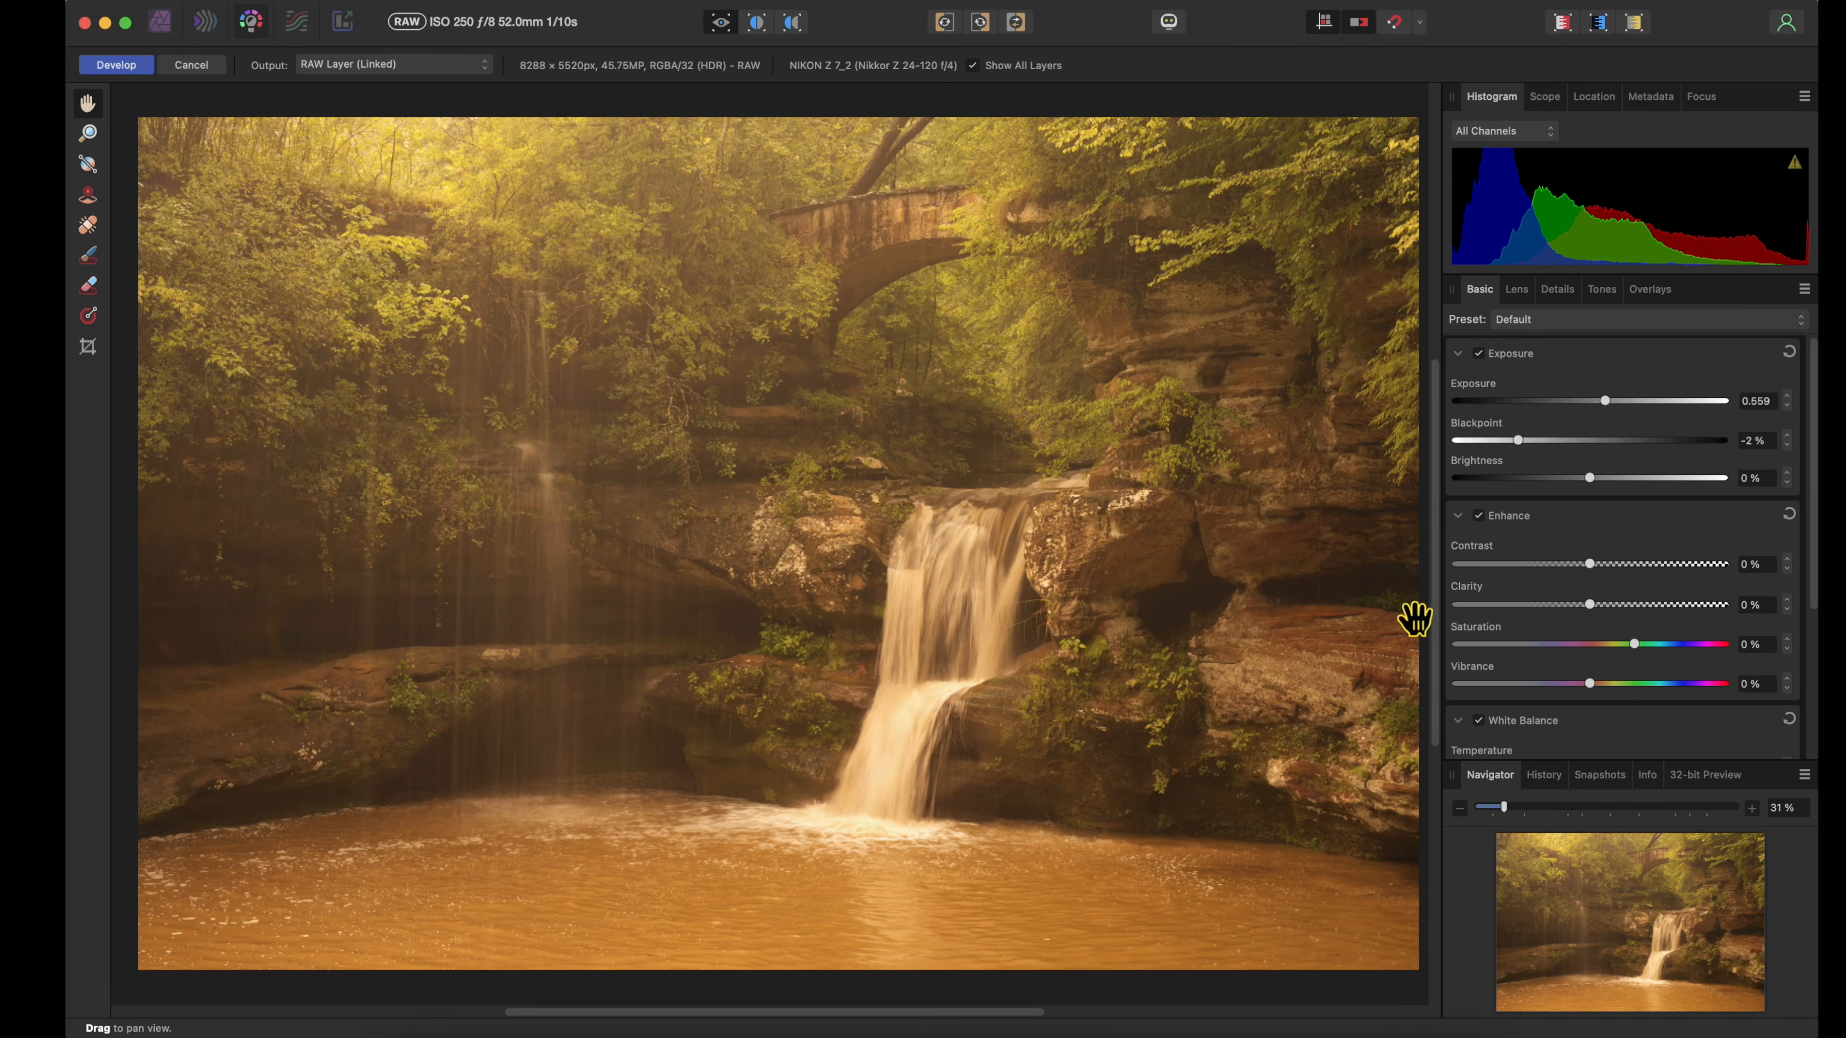
scroll(1656, 611, down, 3)
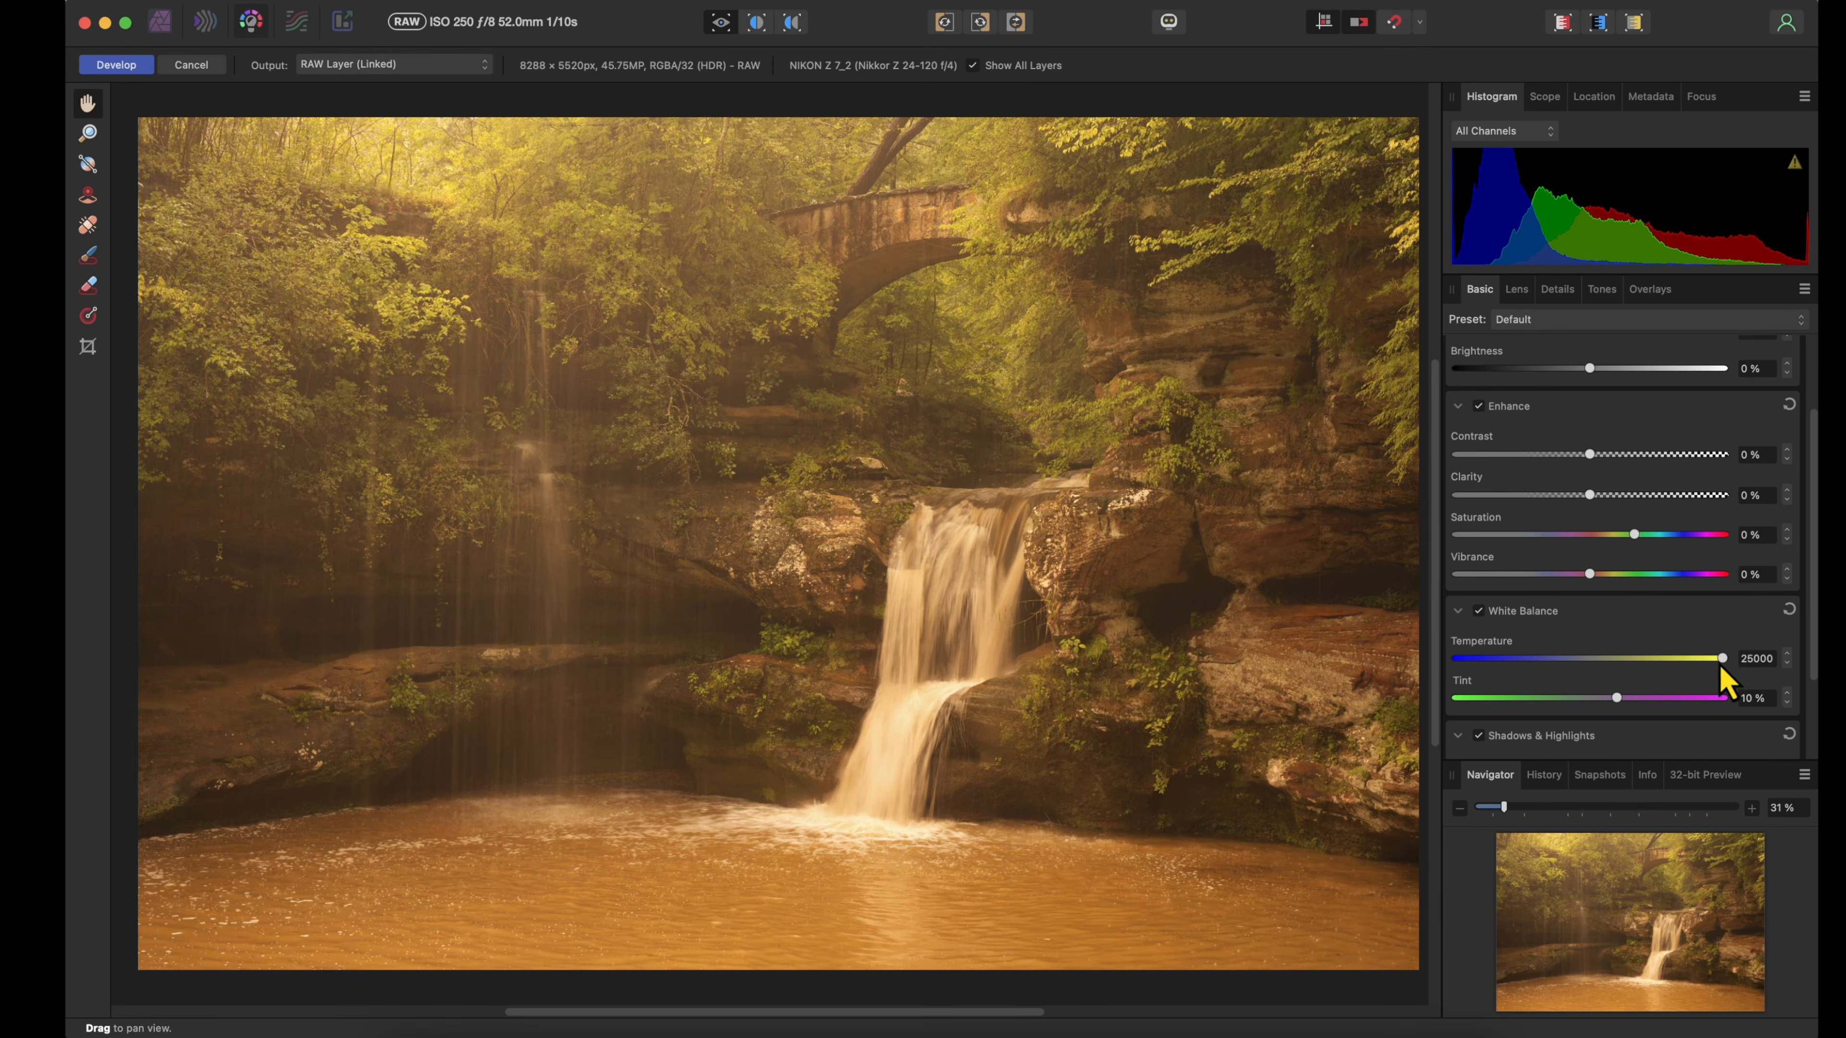
drag(1723, 661, 1635, 662)
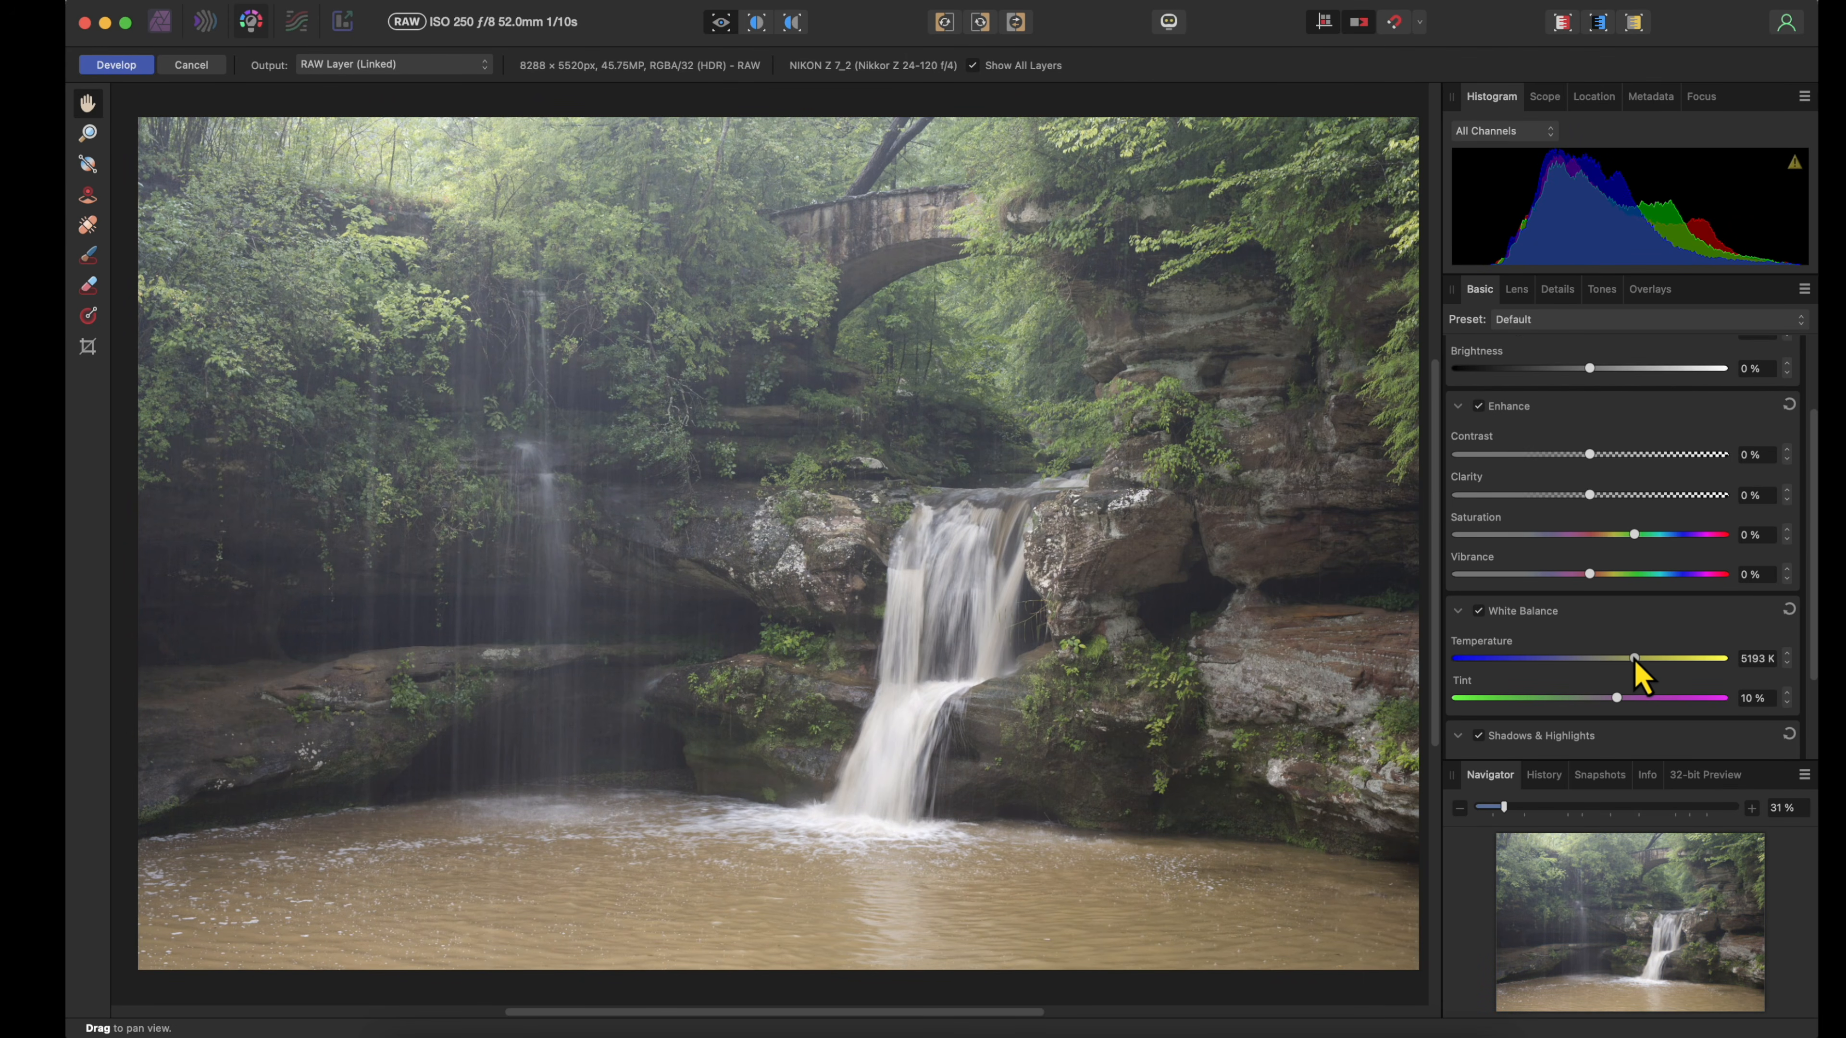
click(160, 23)
click(1001, 404)
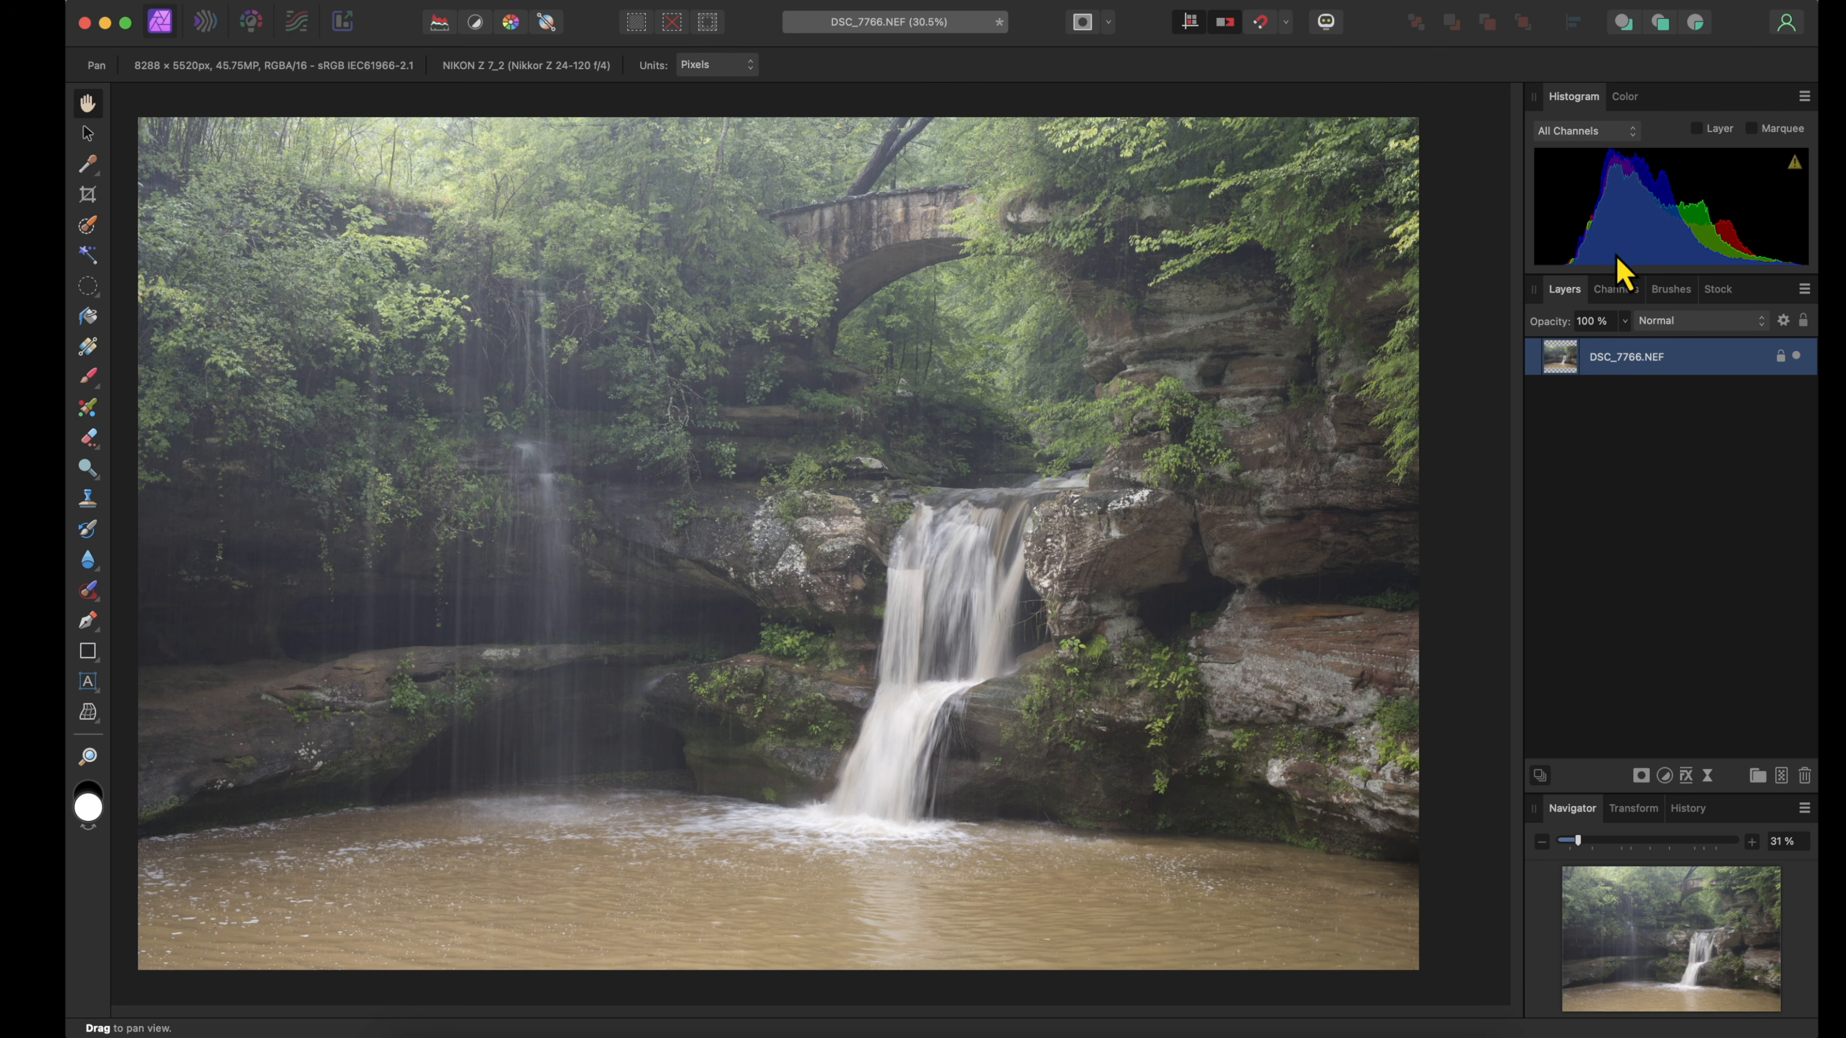
click(1618, 294)
click(1670, 297)
click(1722, 298)
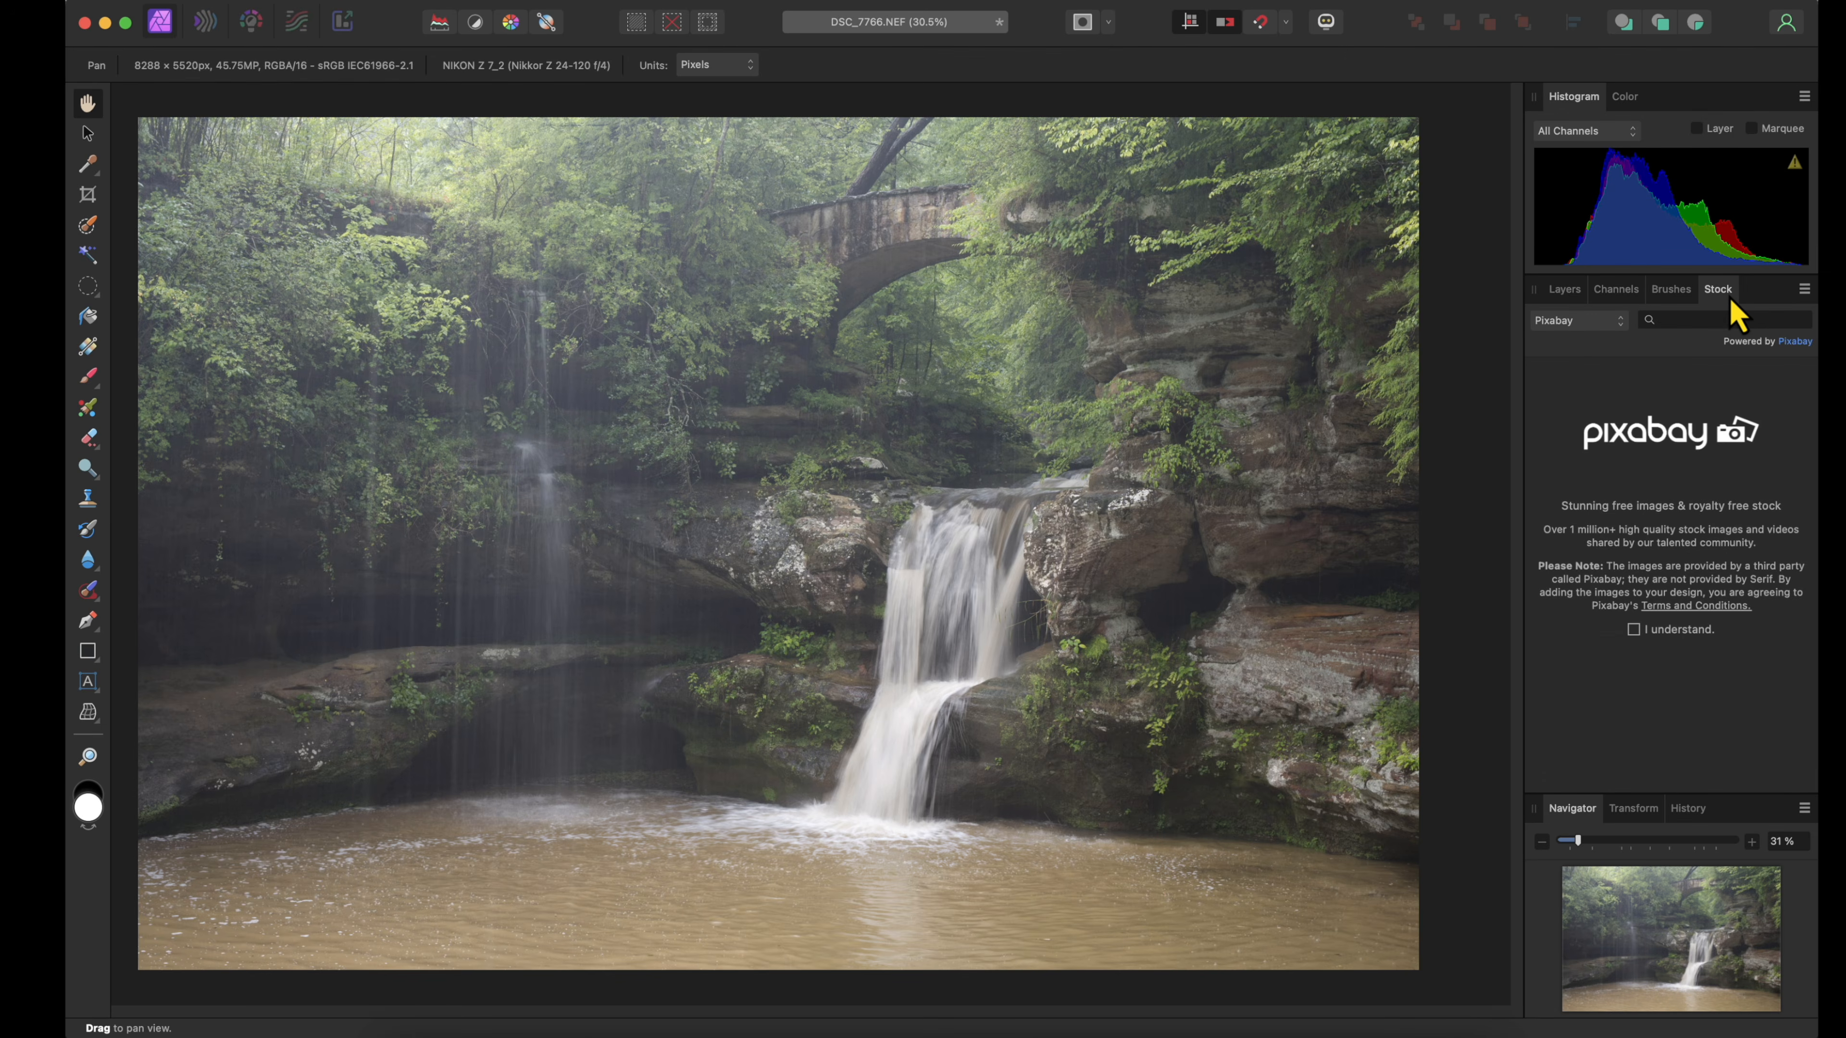
click(1568, 297)
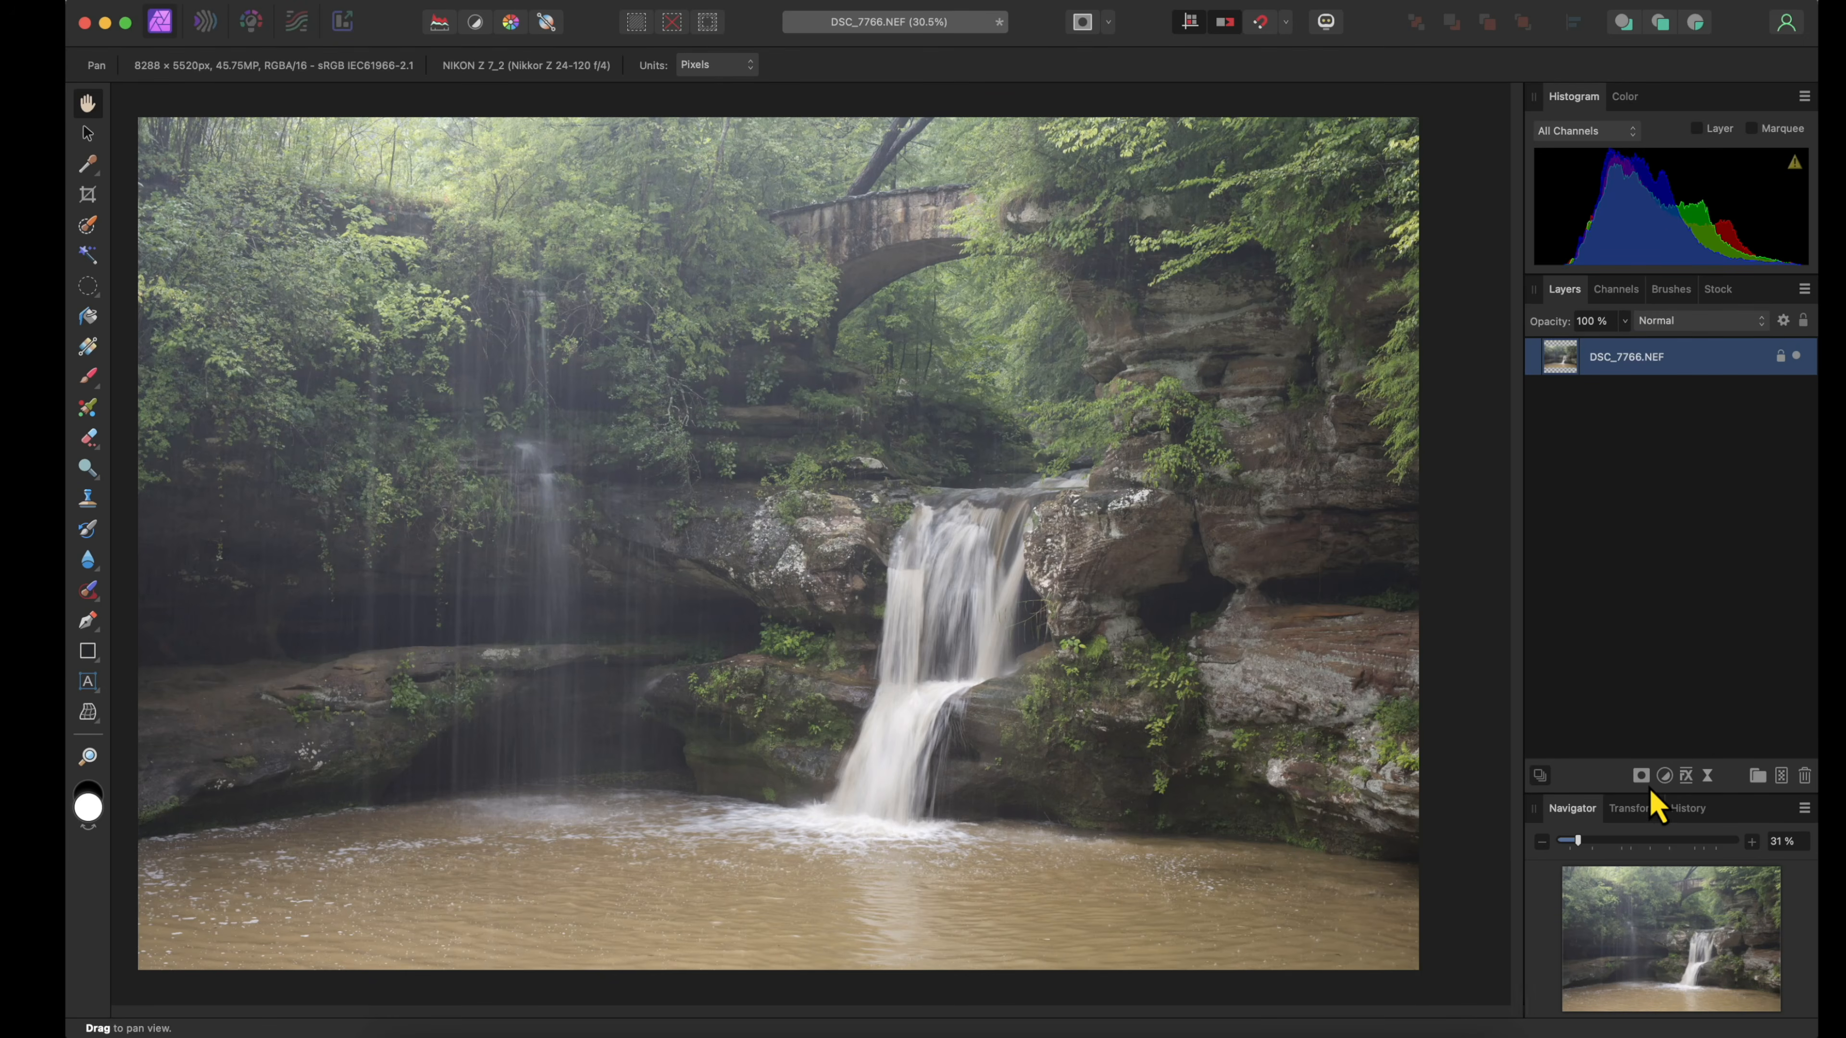
click(465, 3)
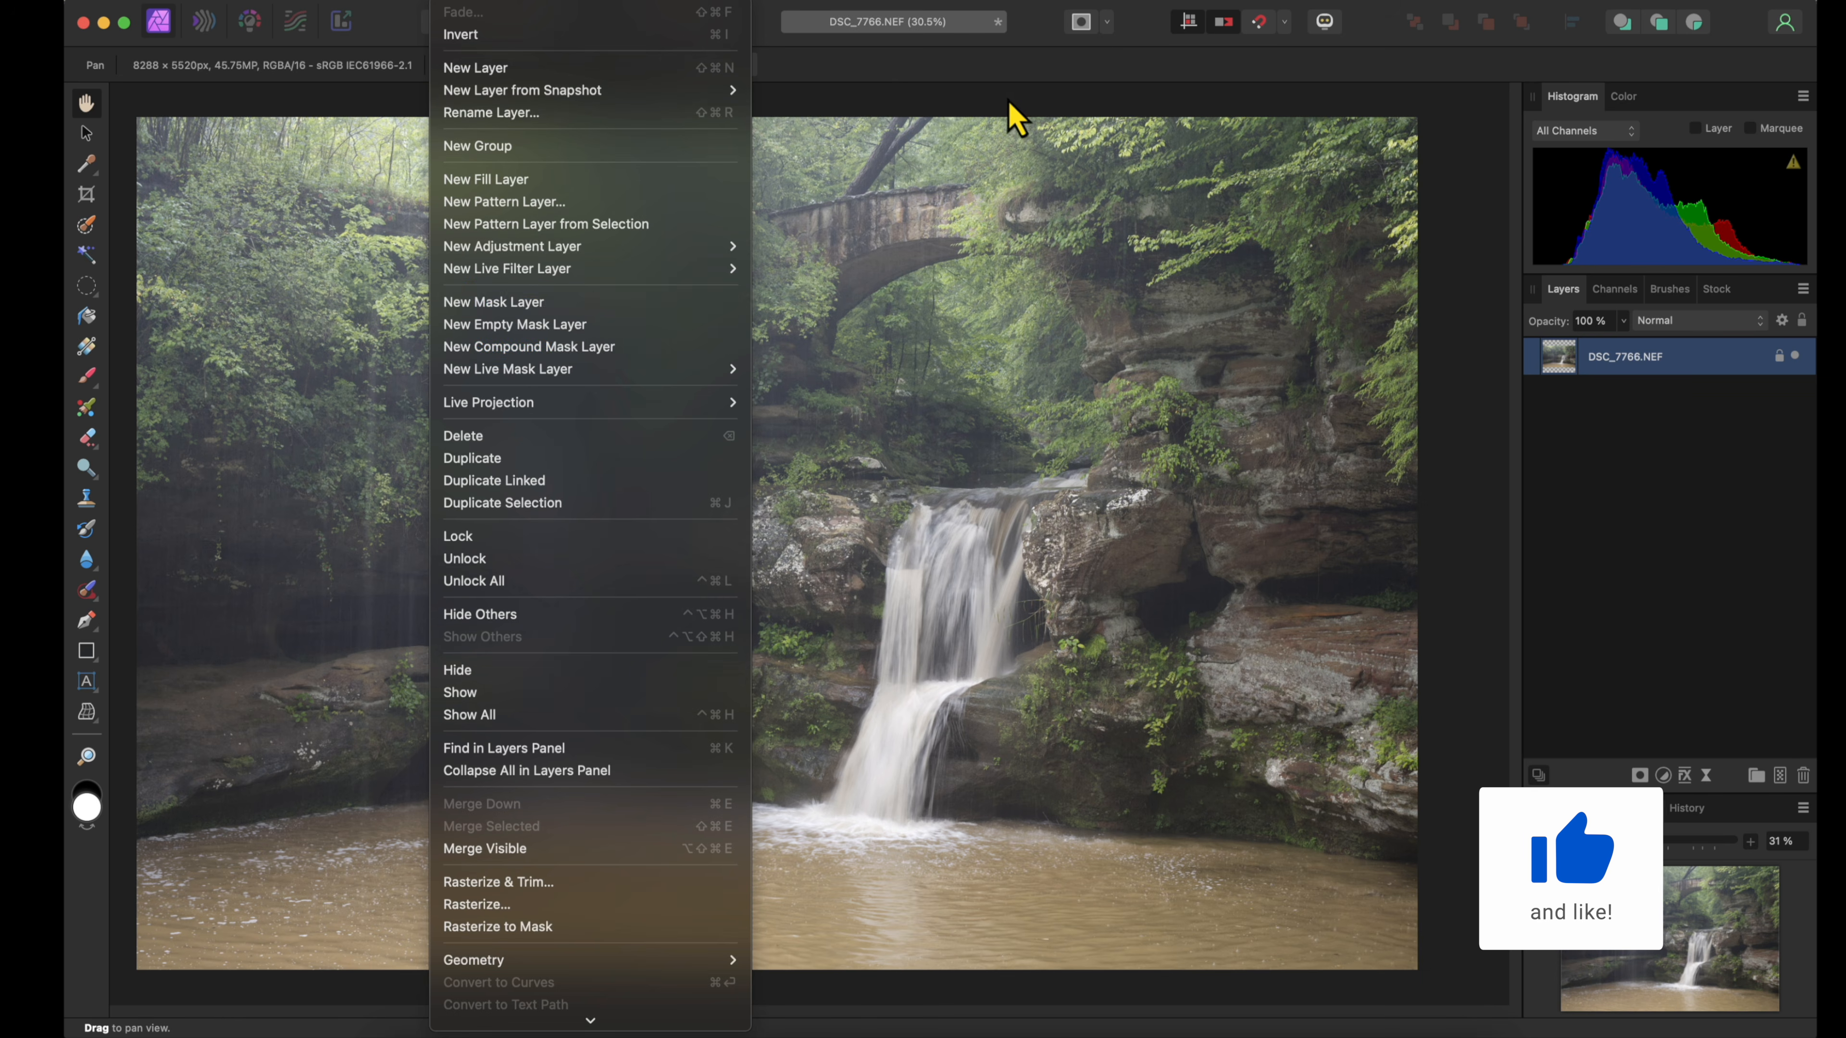
click(1044, 64)
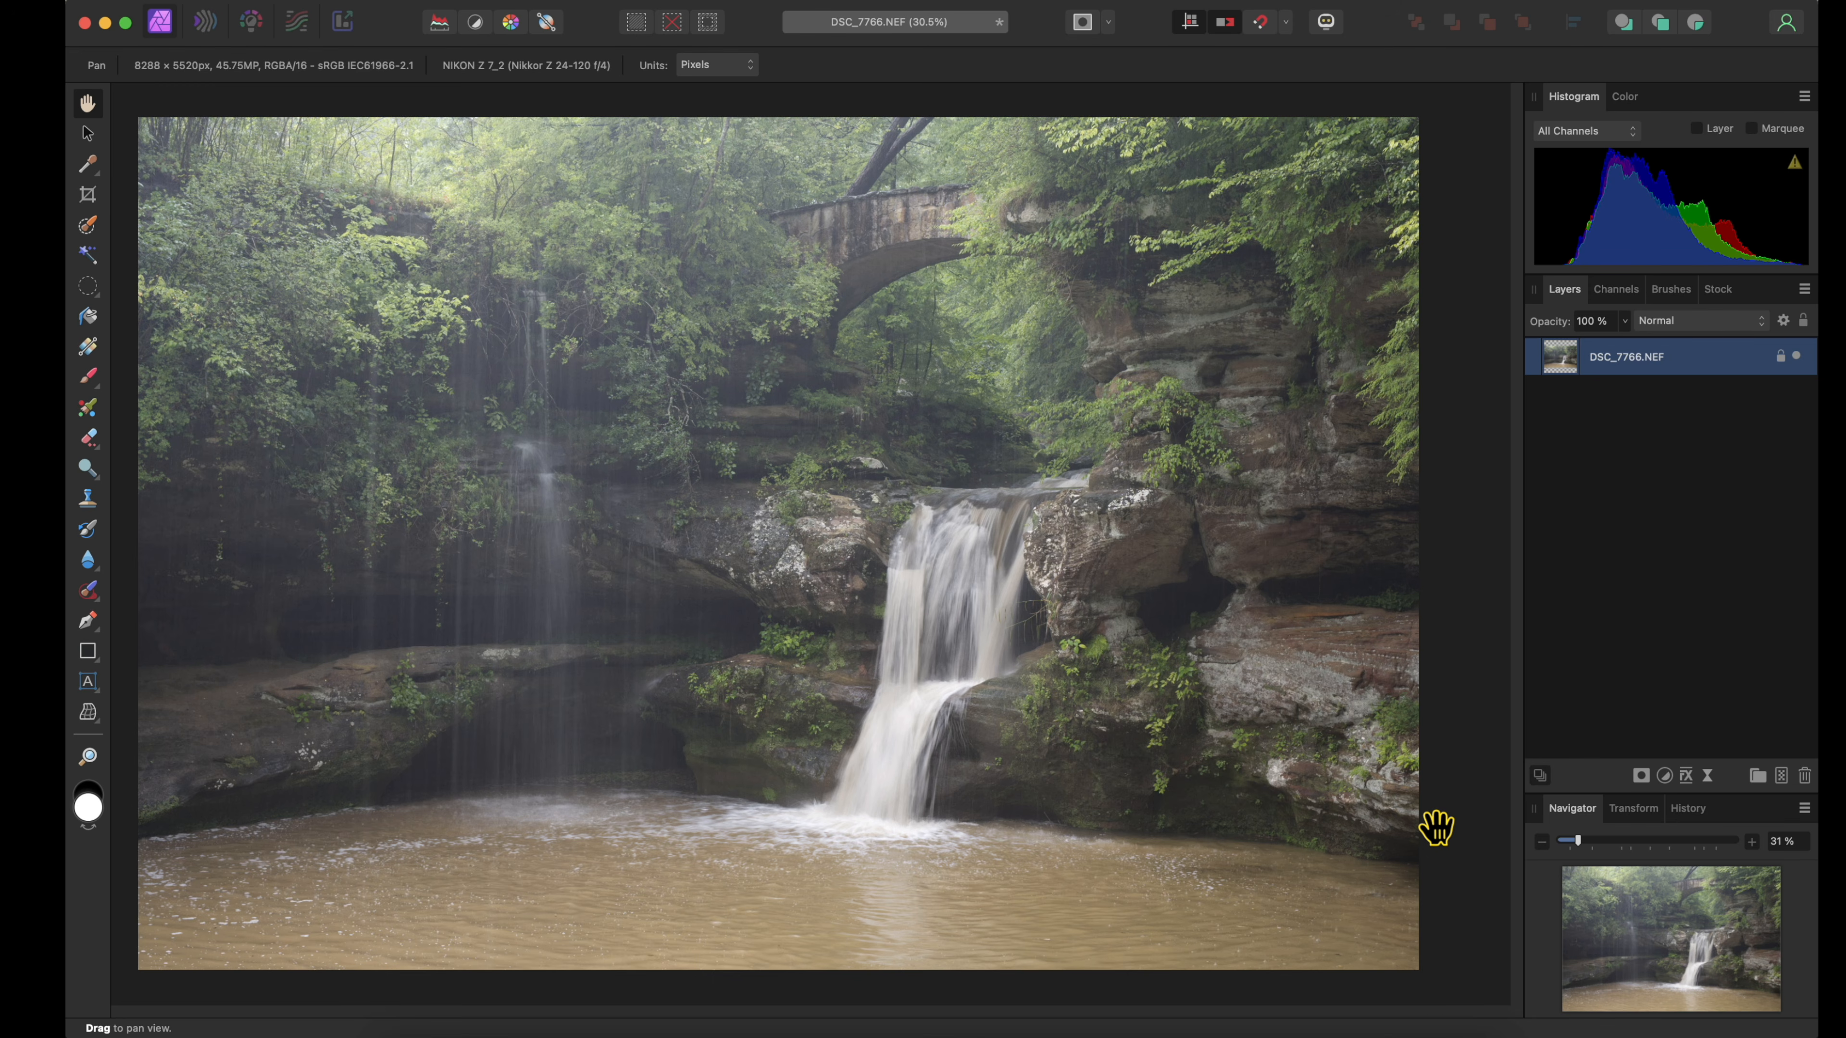
key(super+1)
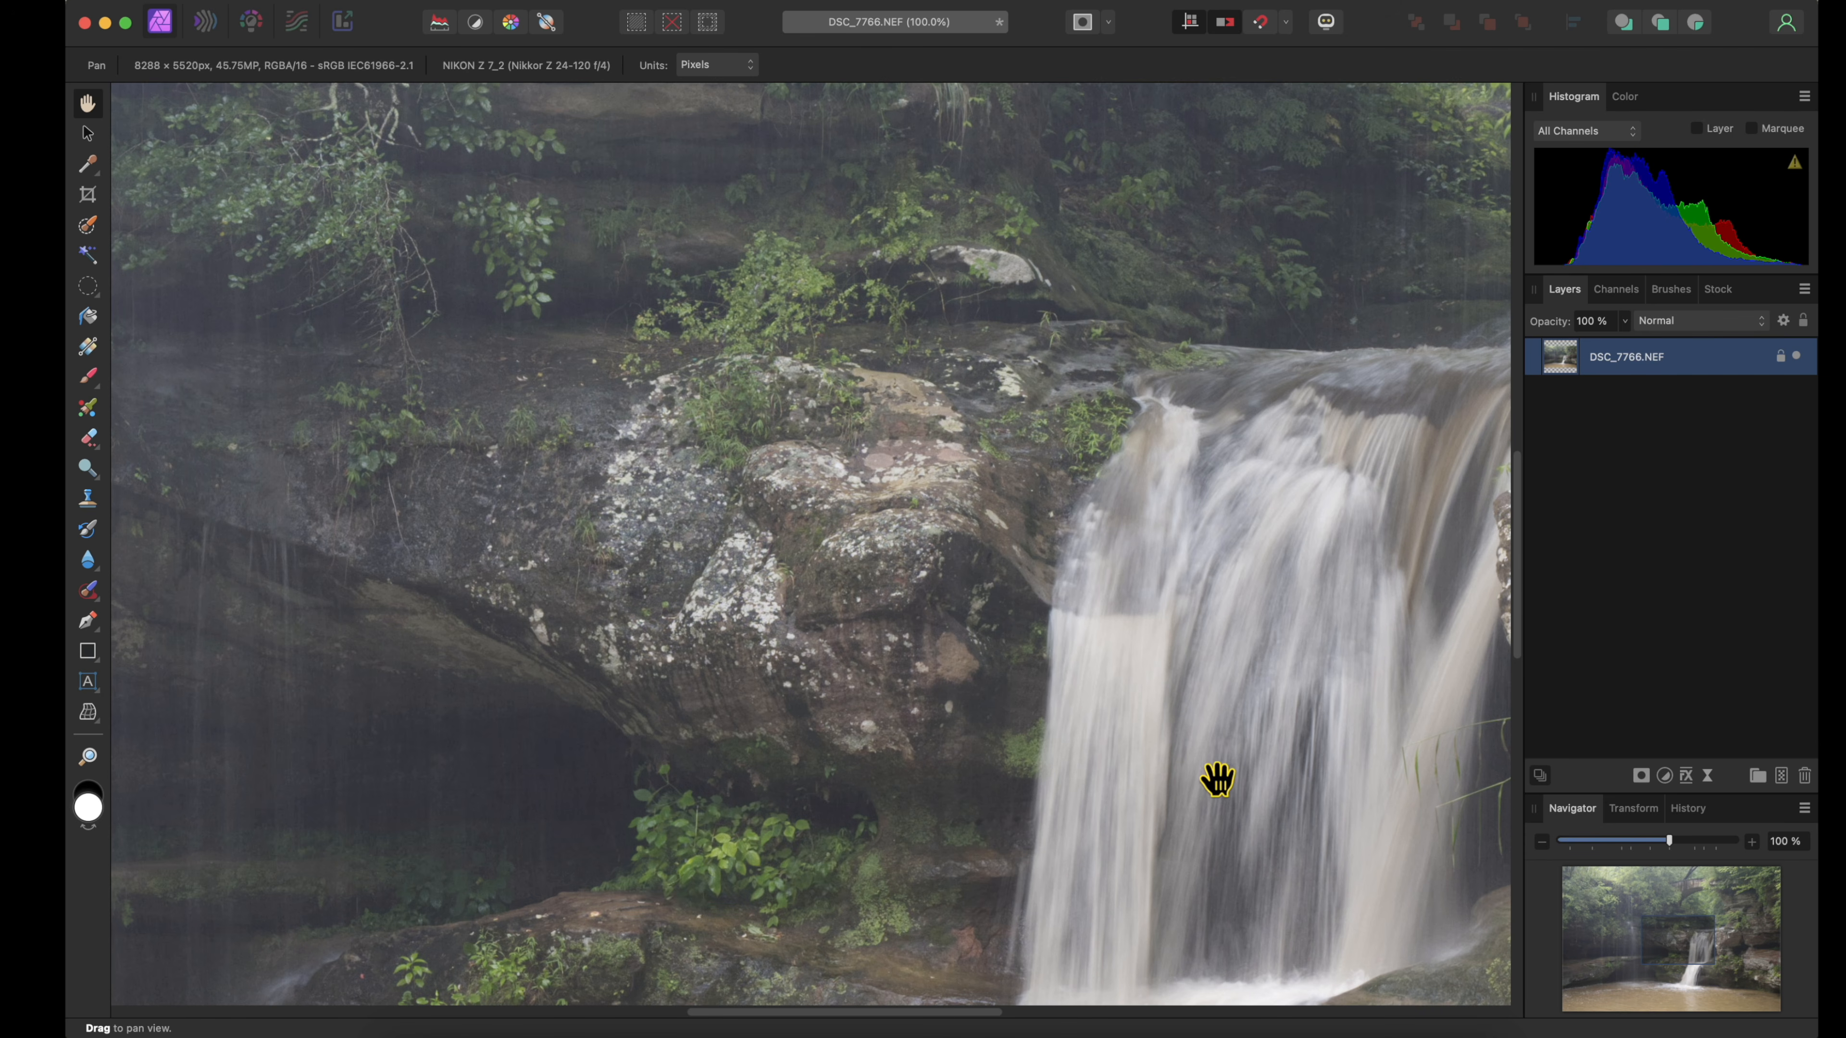
click(1671, 946)
drag(1672, 939, 1710, 963)
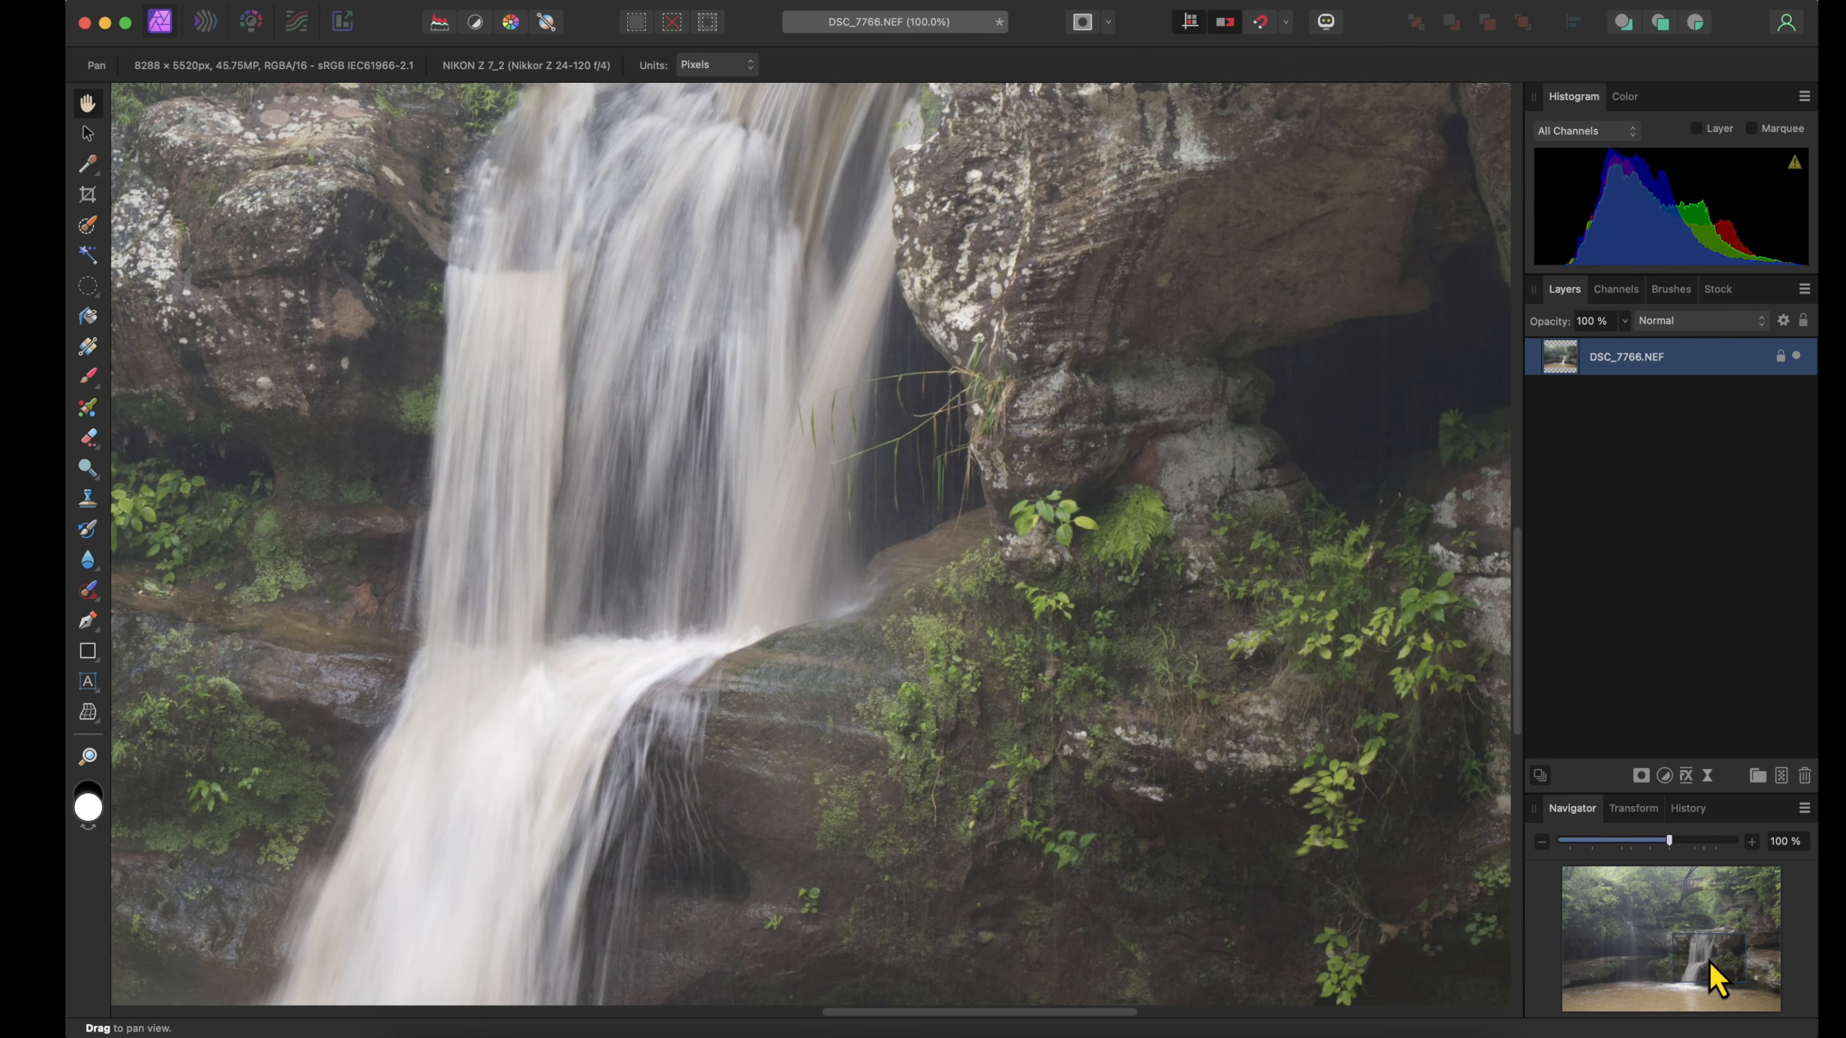
key(super+0)
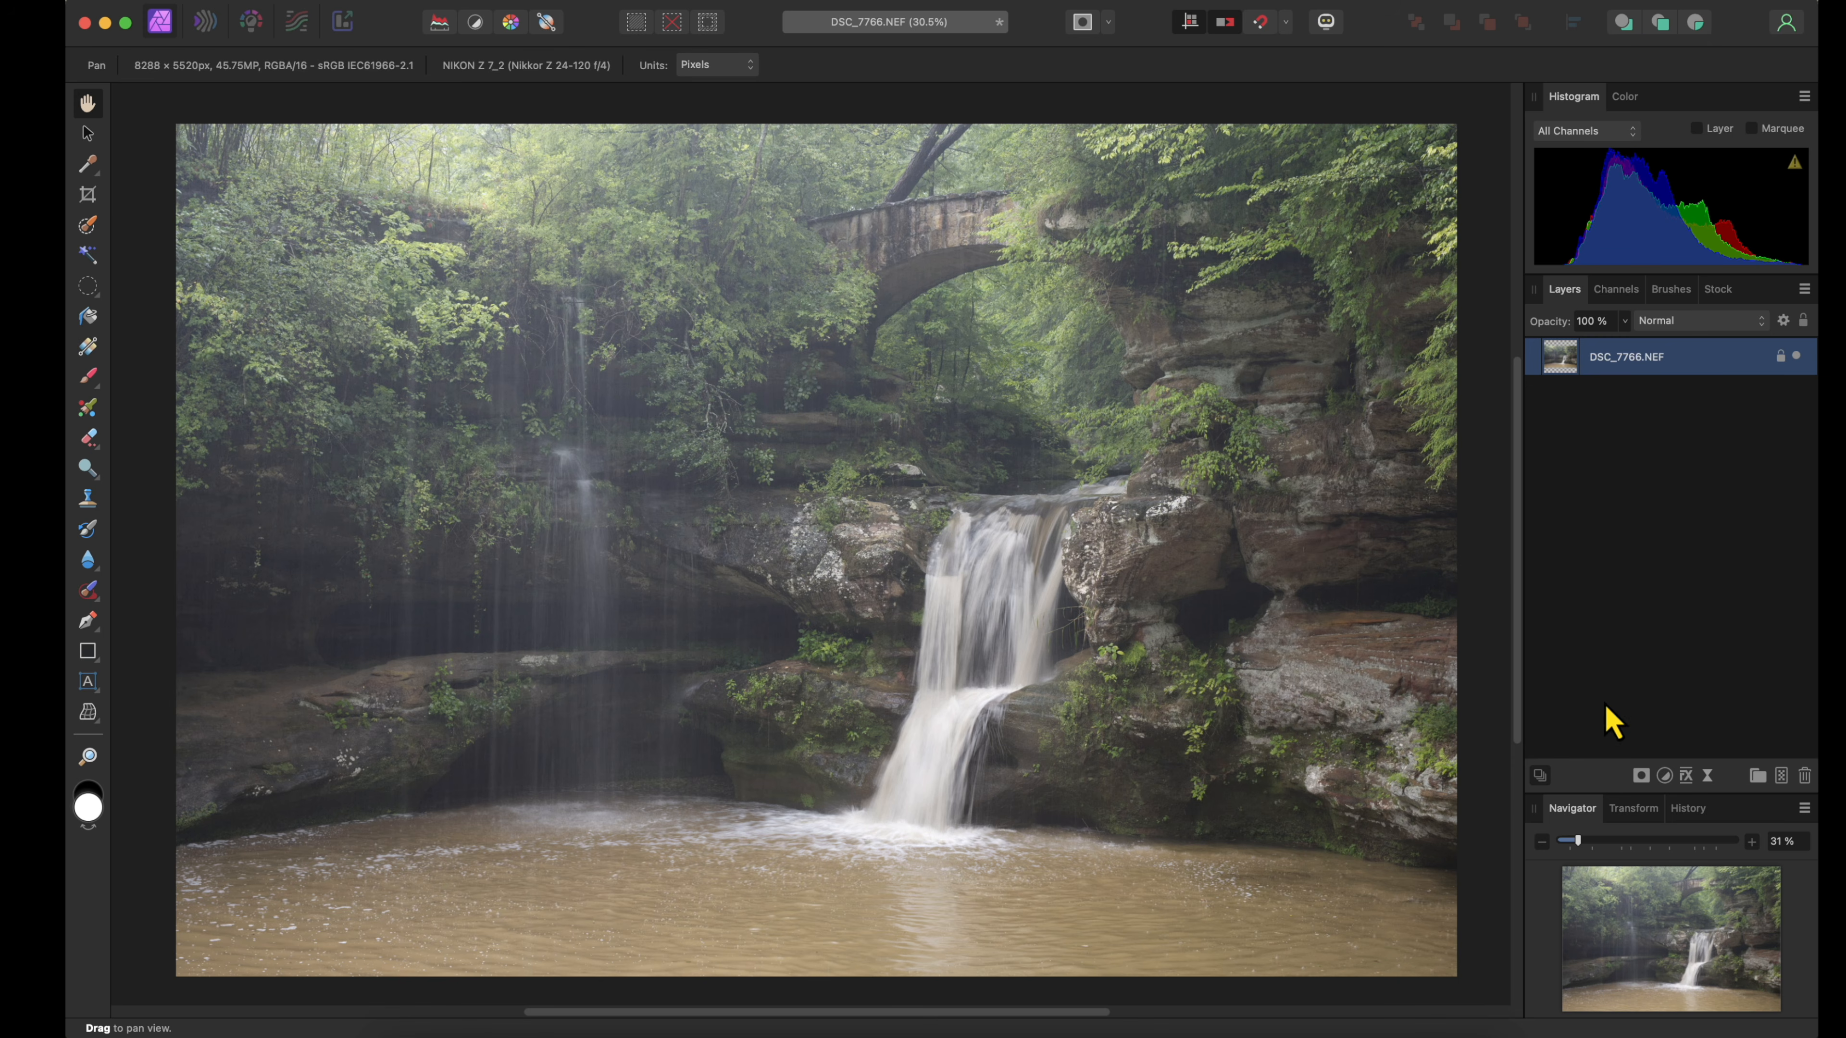
Add a Levels adjustment with black level 10 % and white level 97 %, and compare the photo with and without it
click(1663, 777)
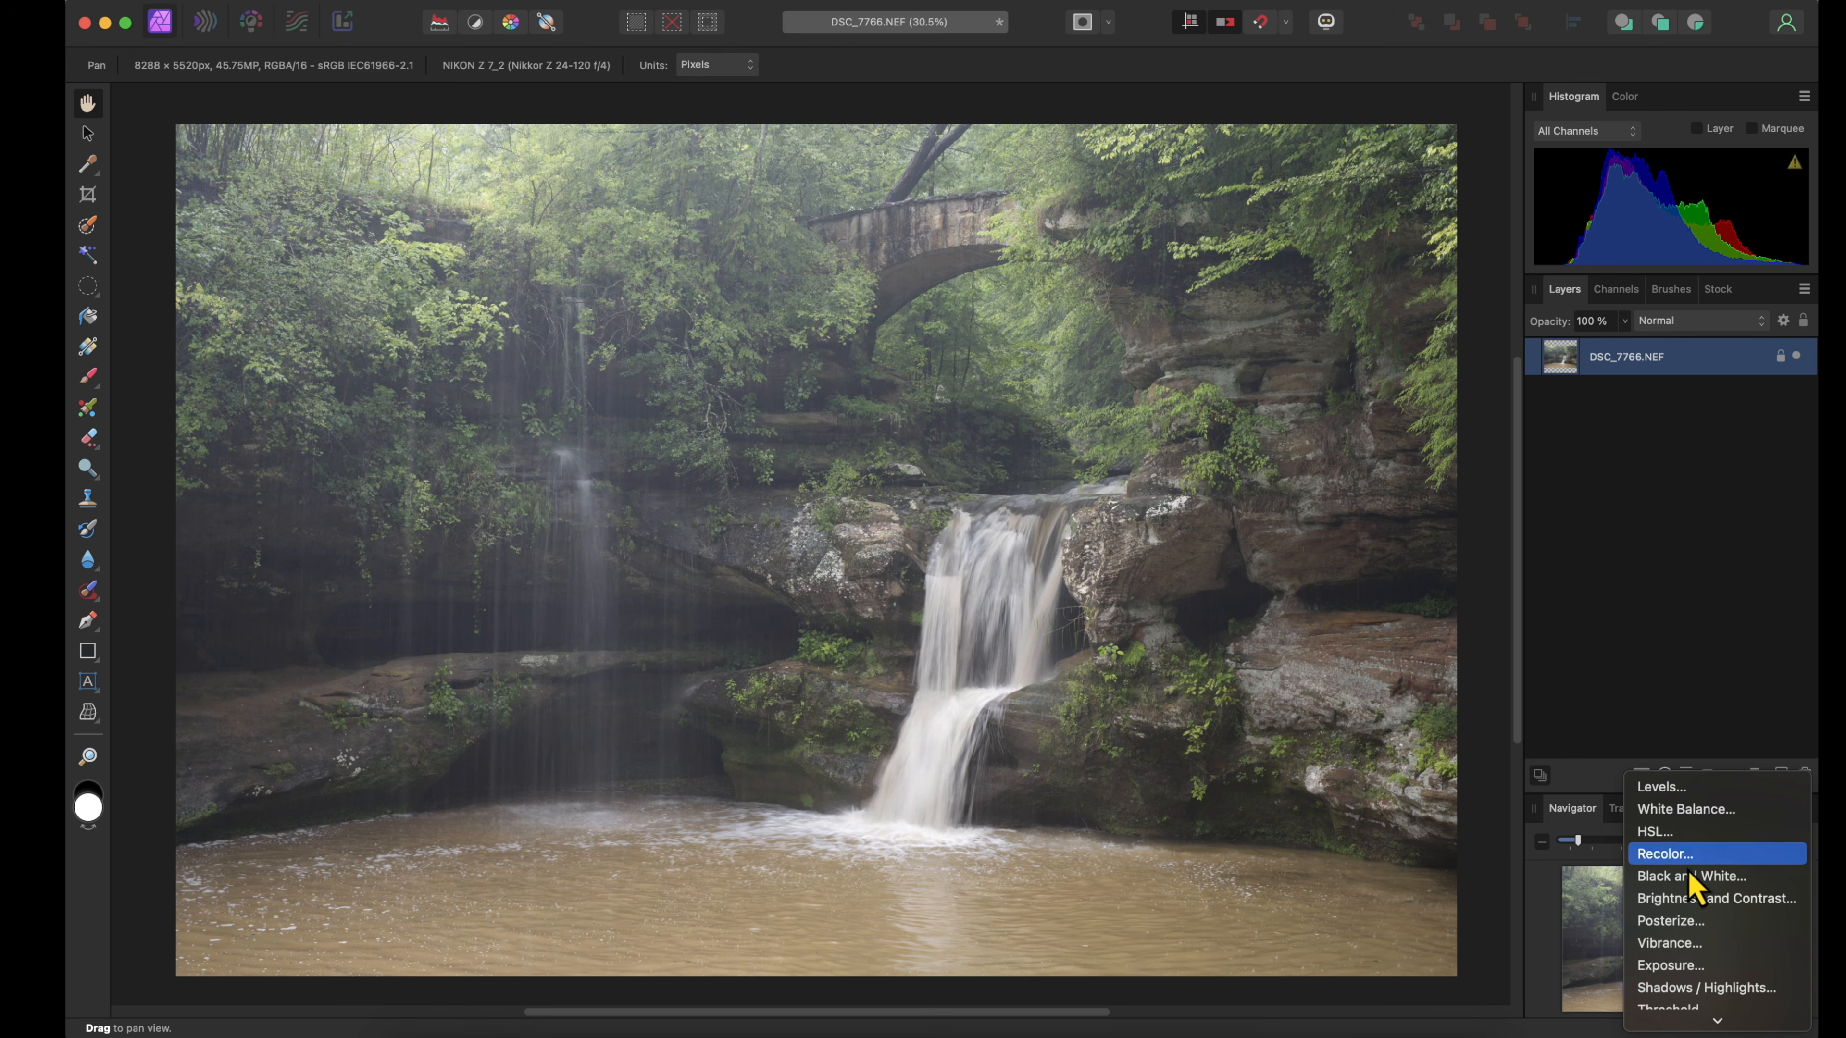
click(1675, 788)
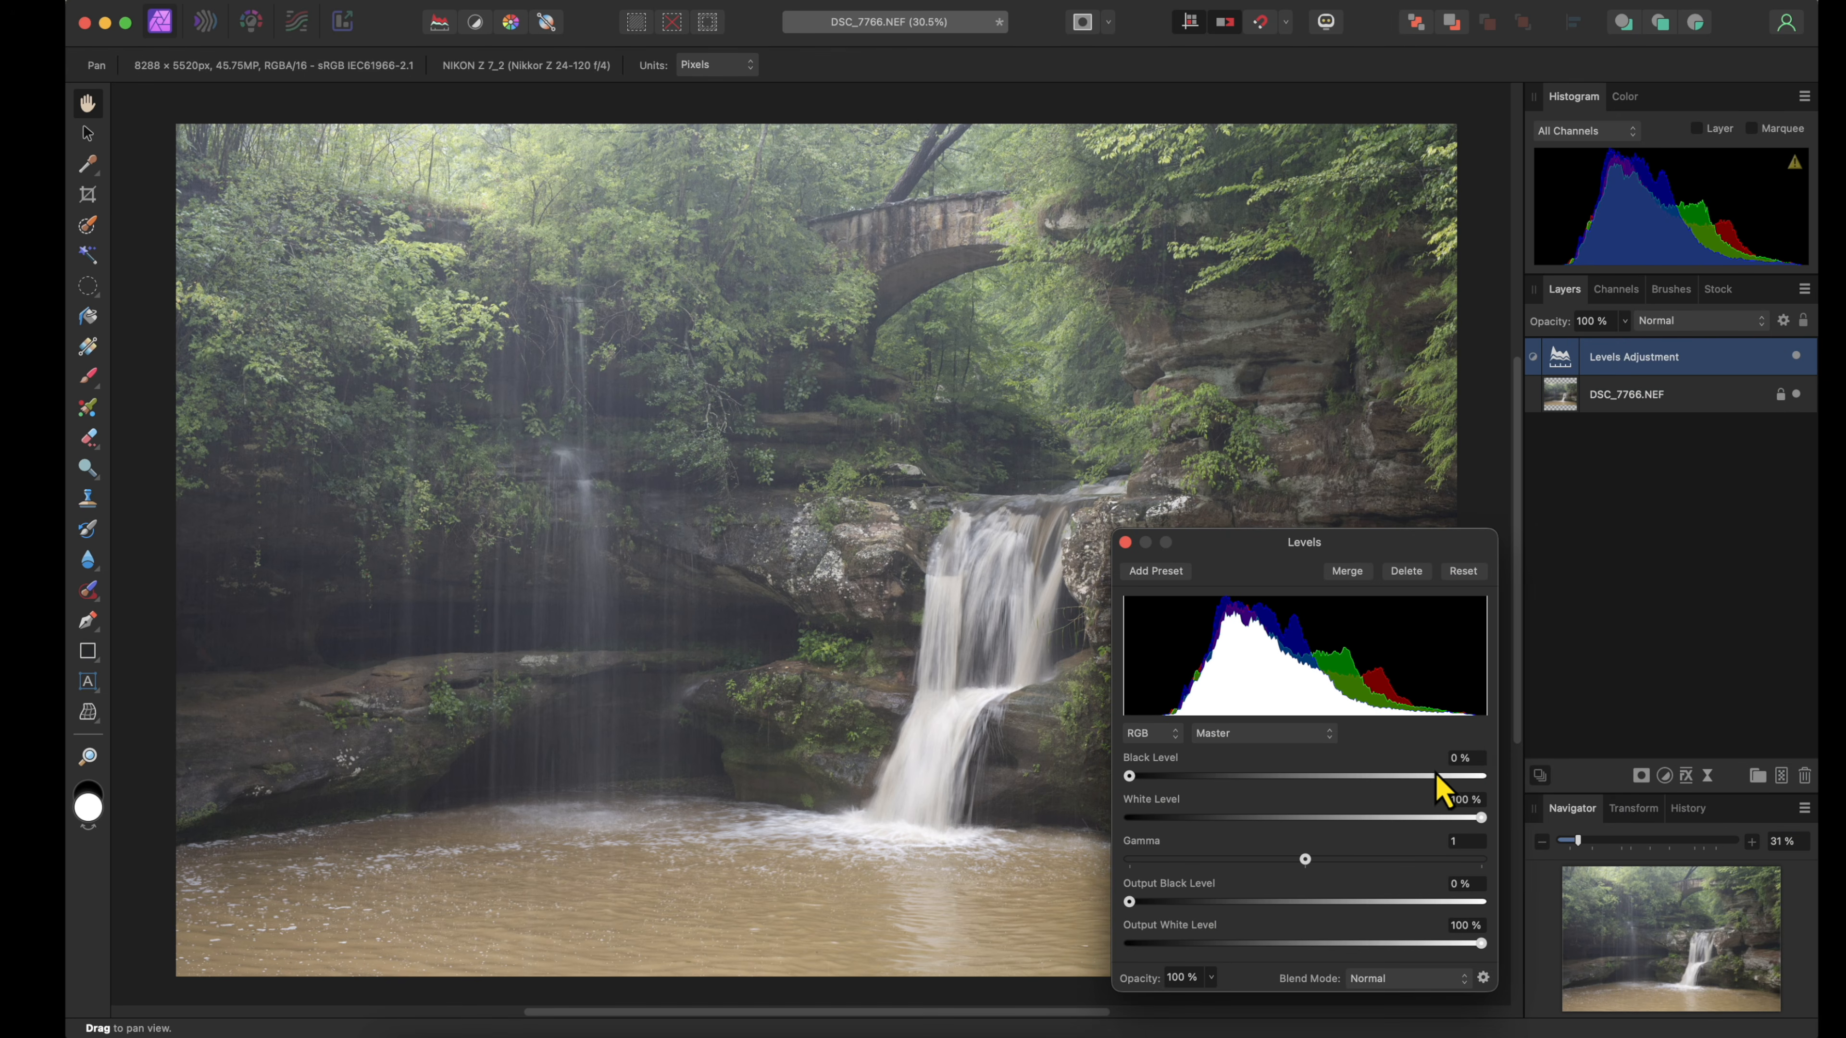
drag(1131, 780, 1166, 779)
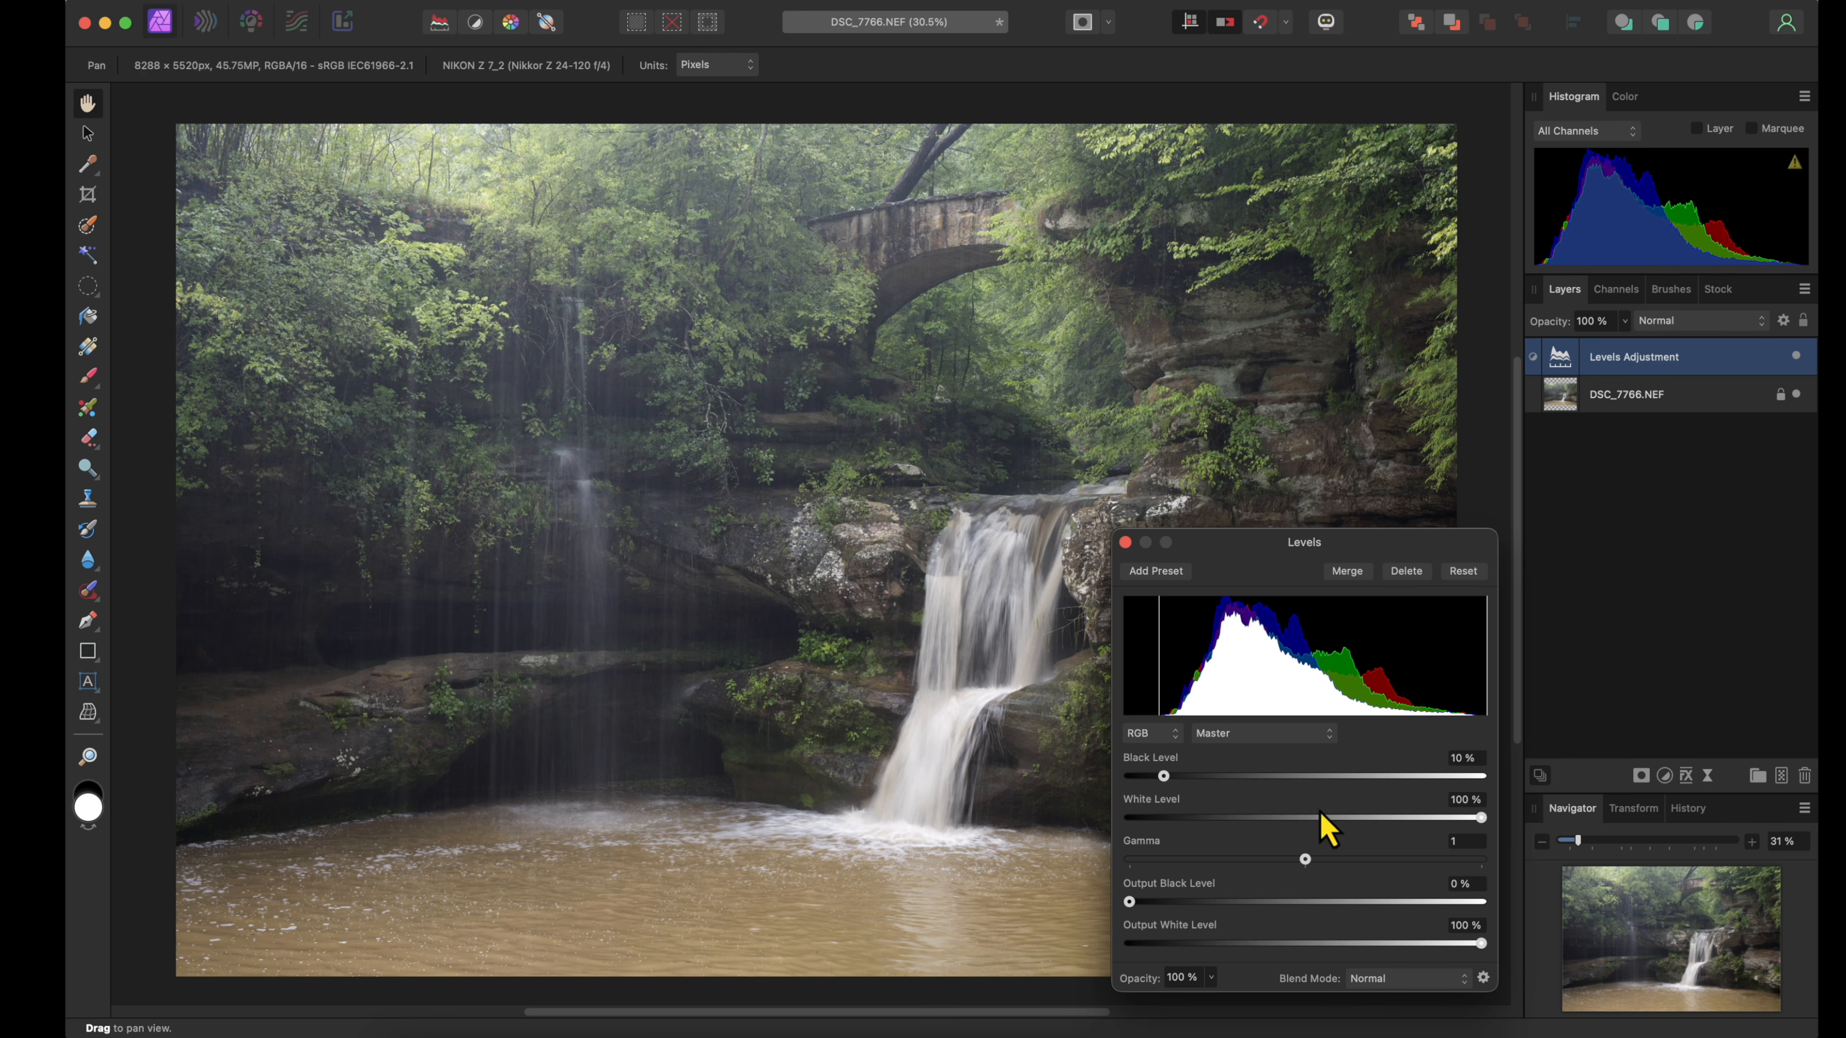
drag(1478, 819, 1475, 822)
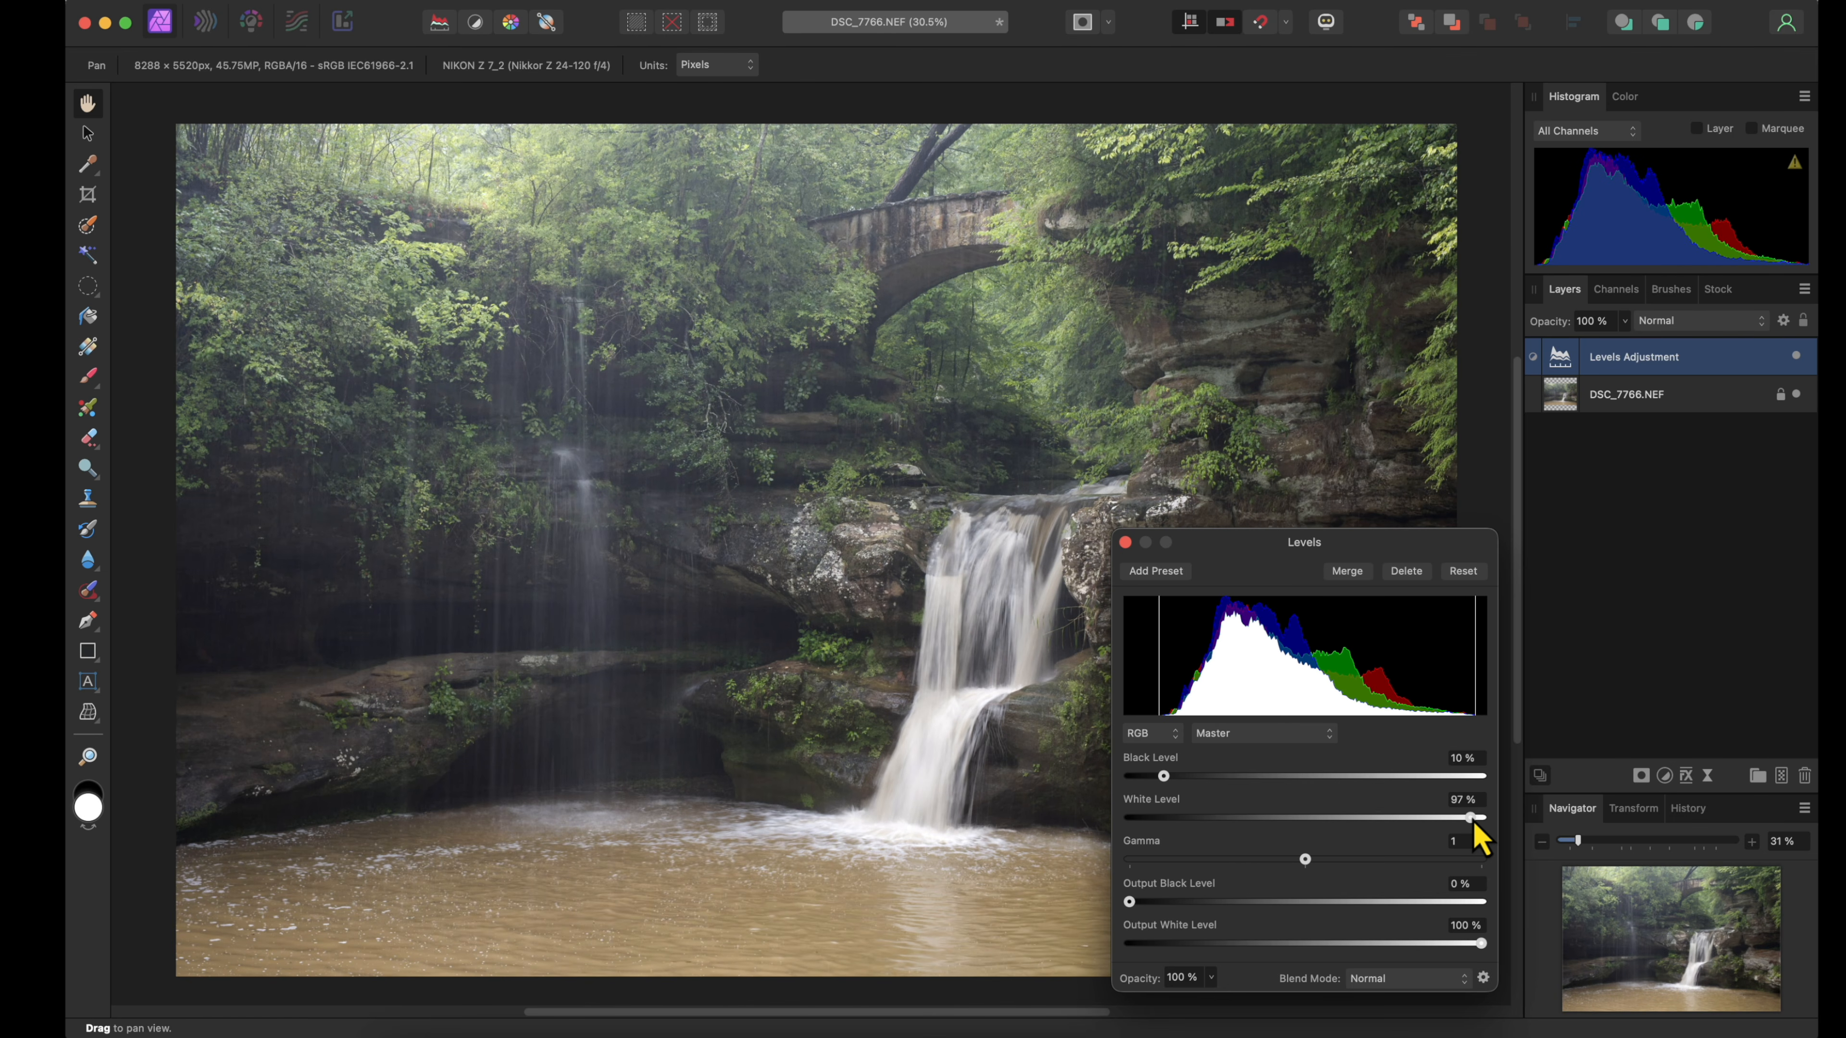
click(1125, 542)
click(1797, 356)
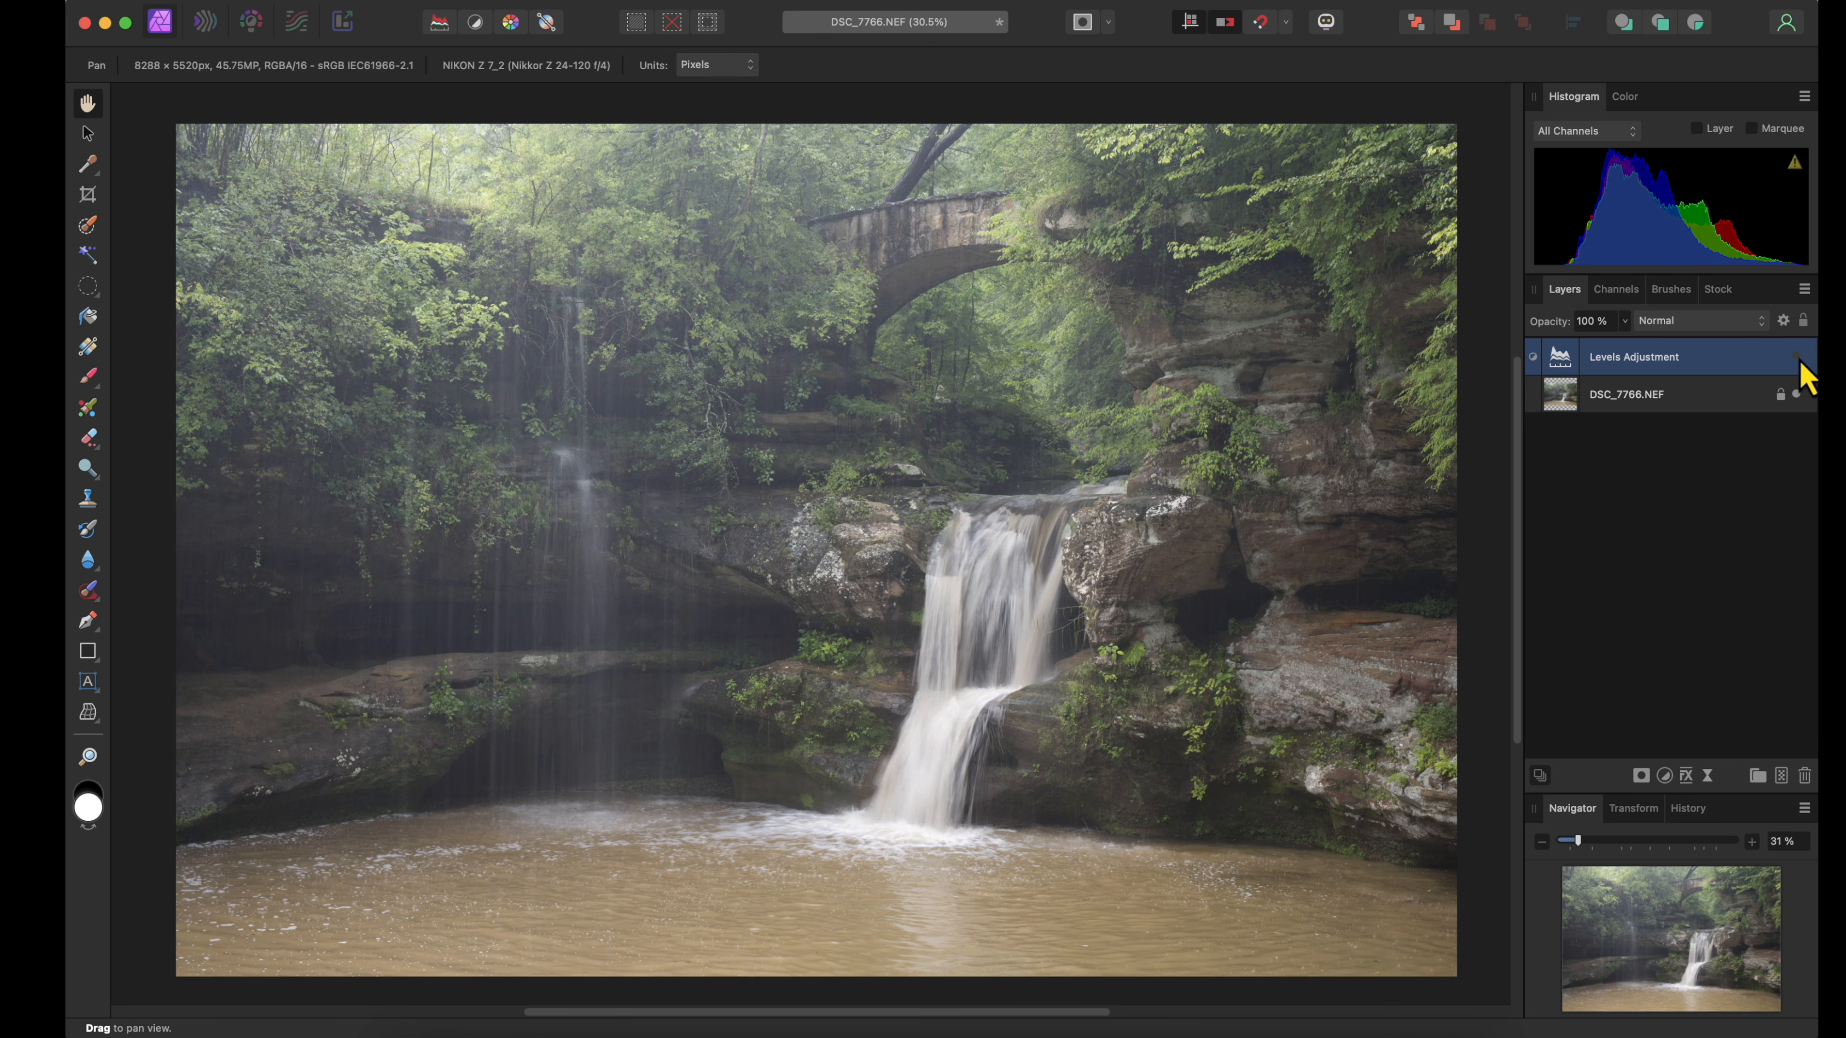
click(1796, 356)
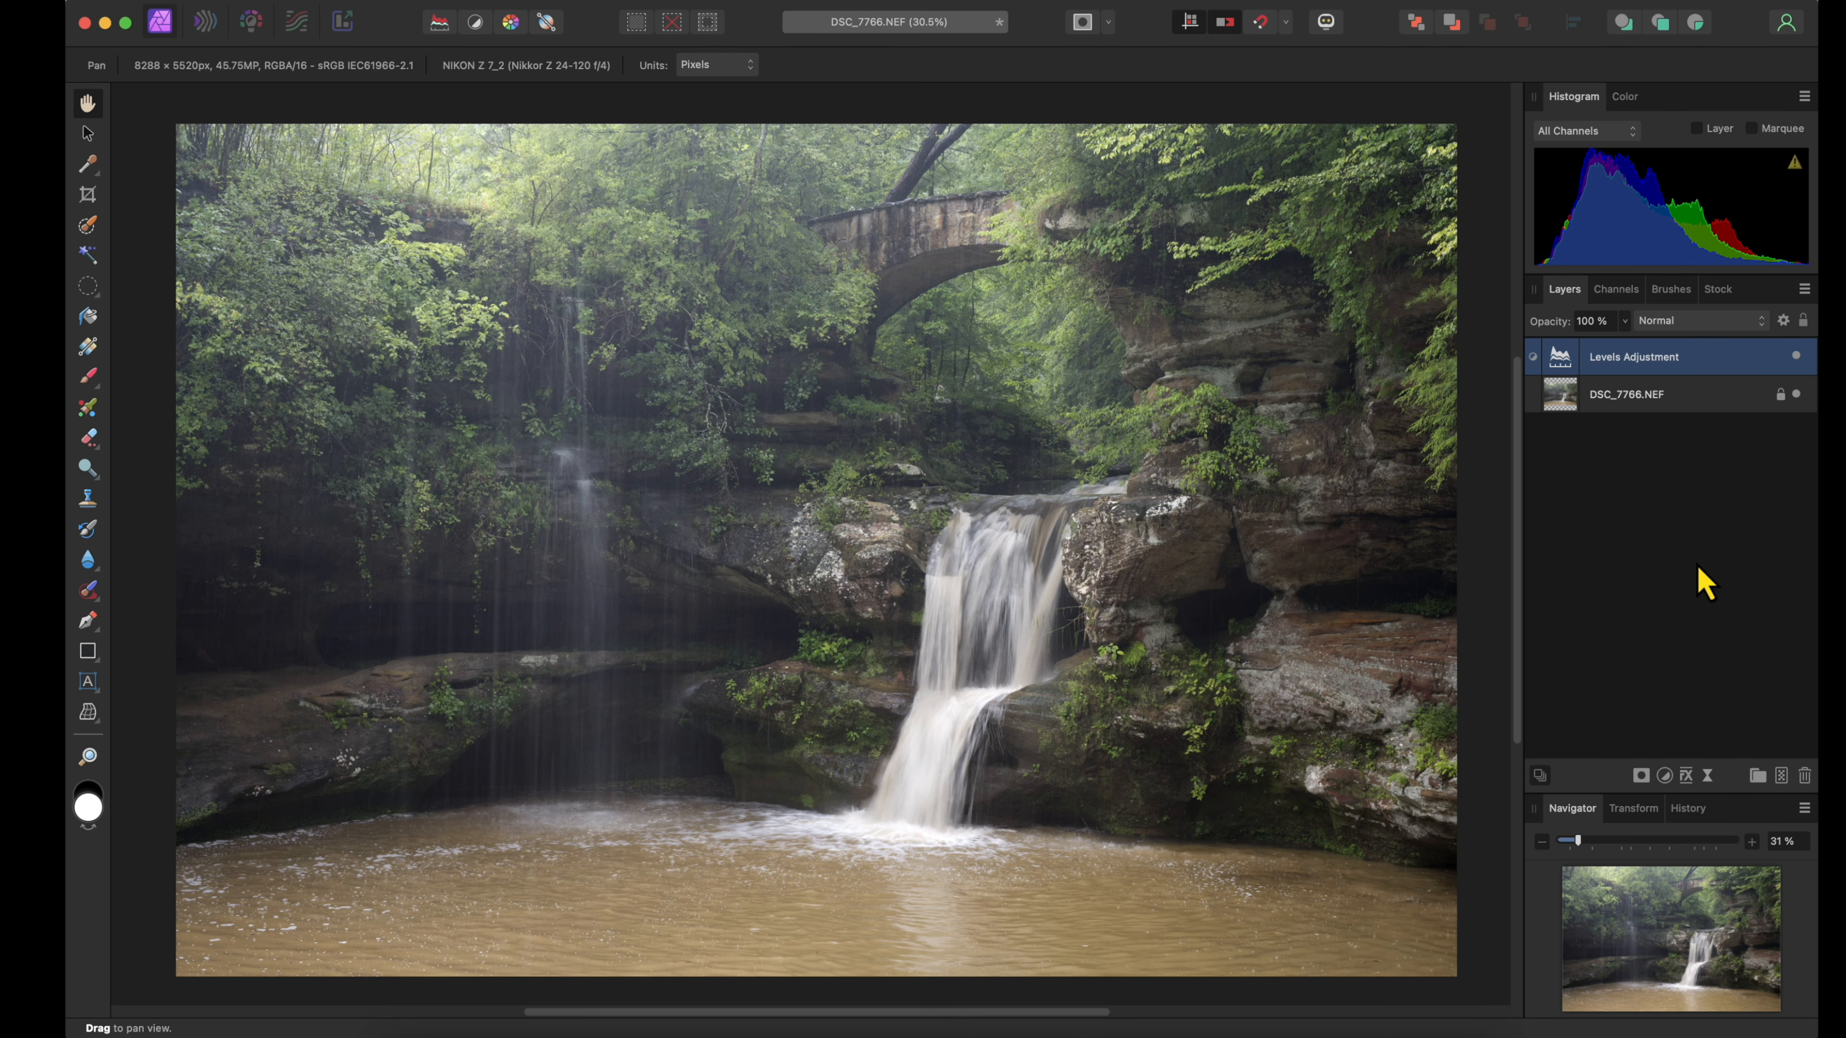
Add a Curves adjustment above the Levels layer and place curve points at about one quarter and three quarters of the tonal range
click(1665, 777)
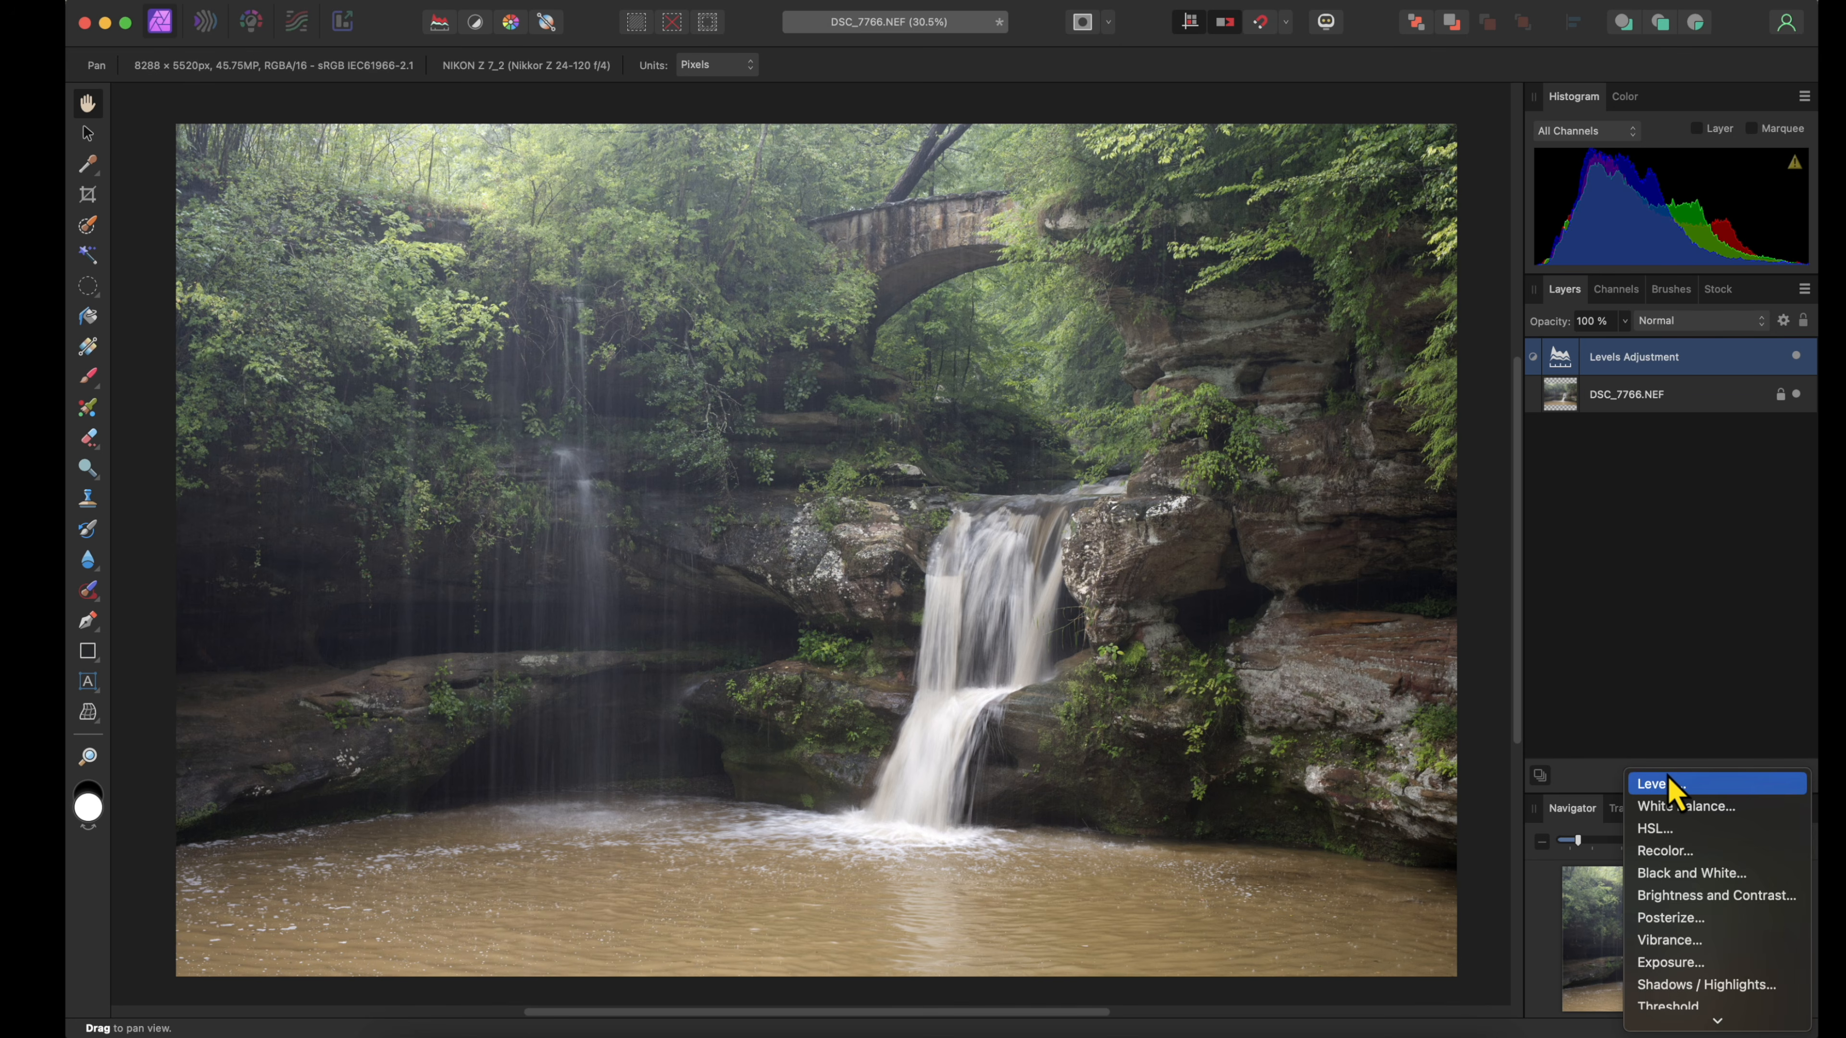
click(1665, 716)
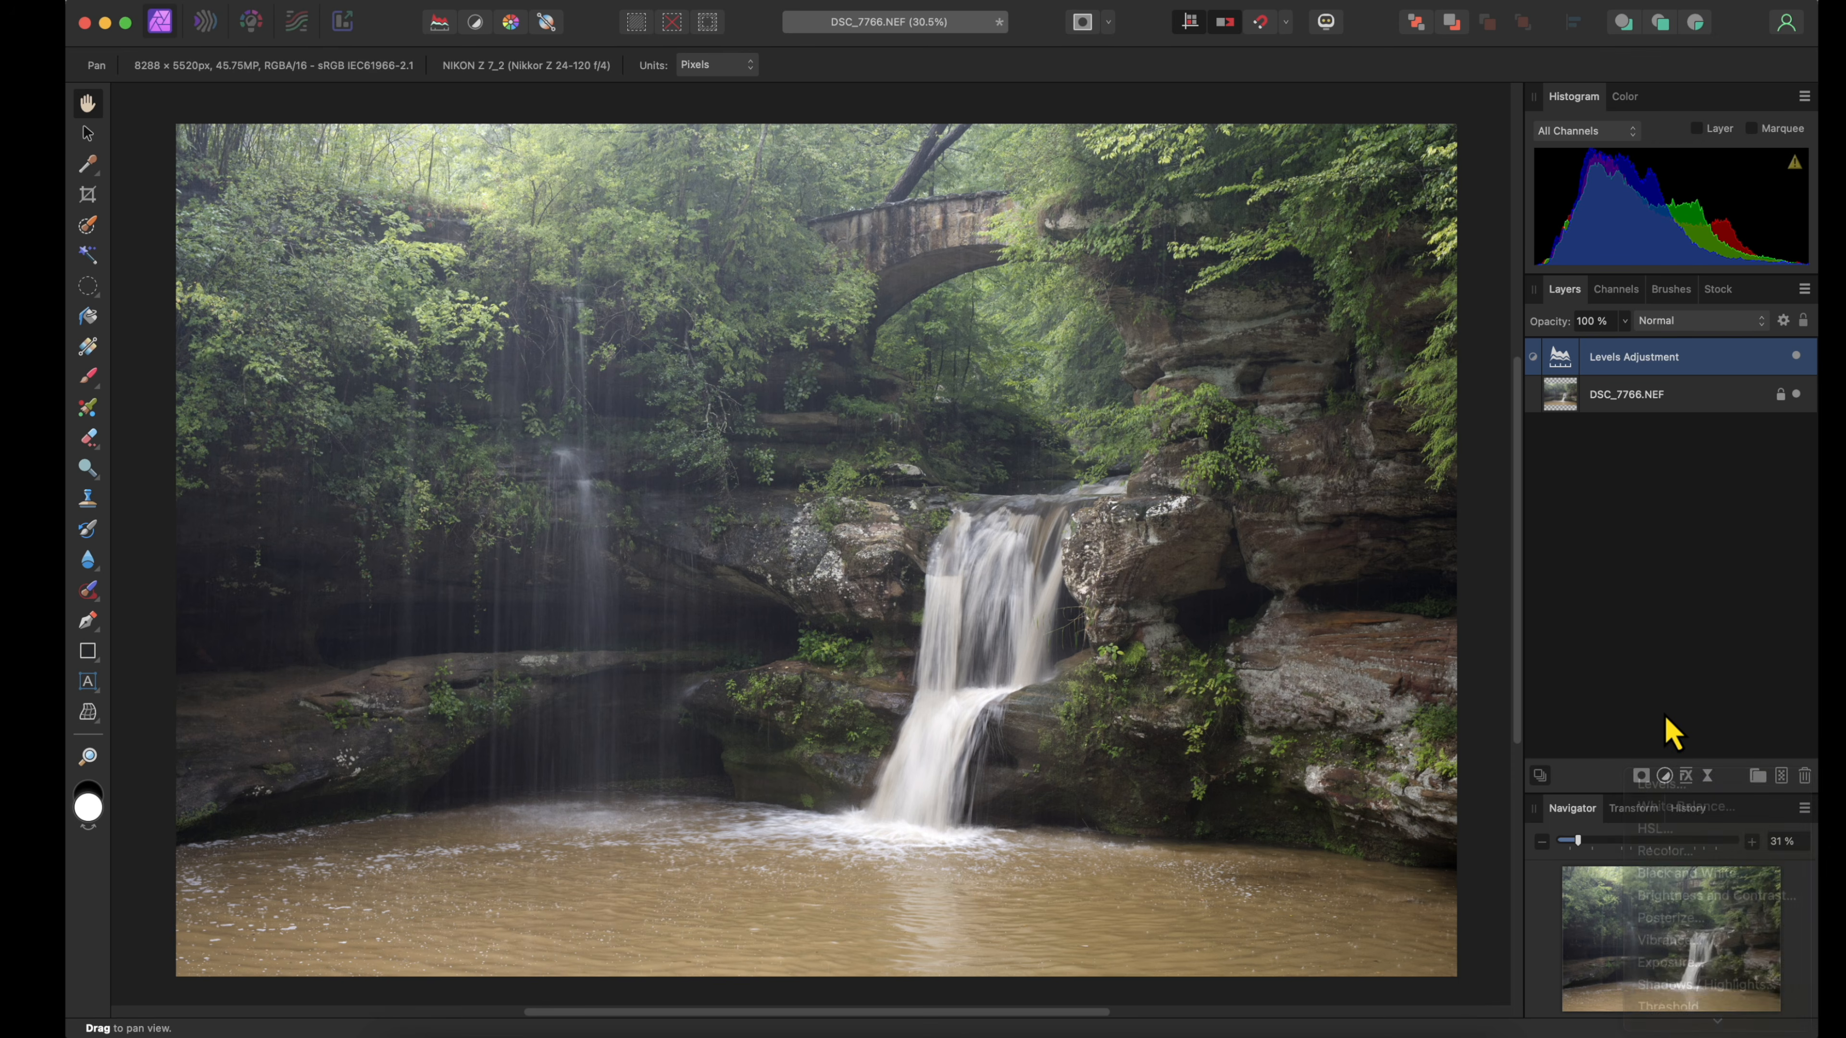
click(1665, 777)
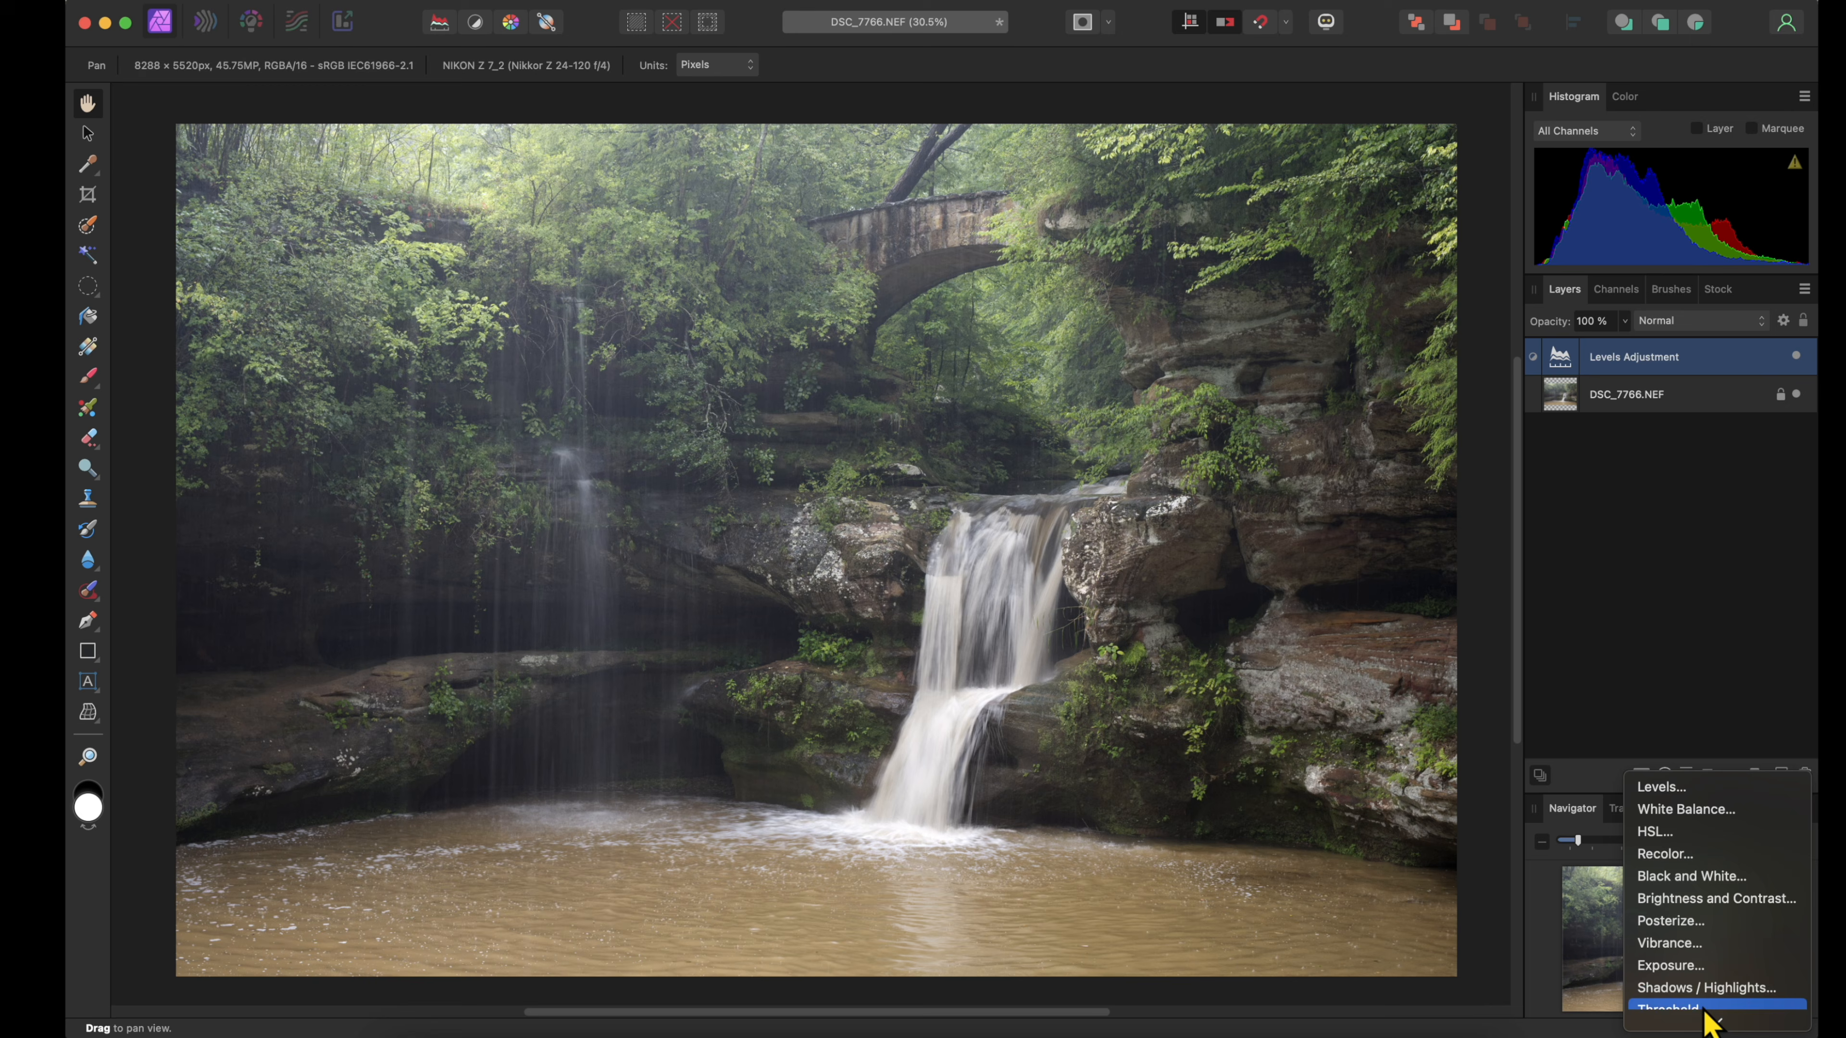
click(1685, 942)
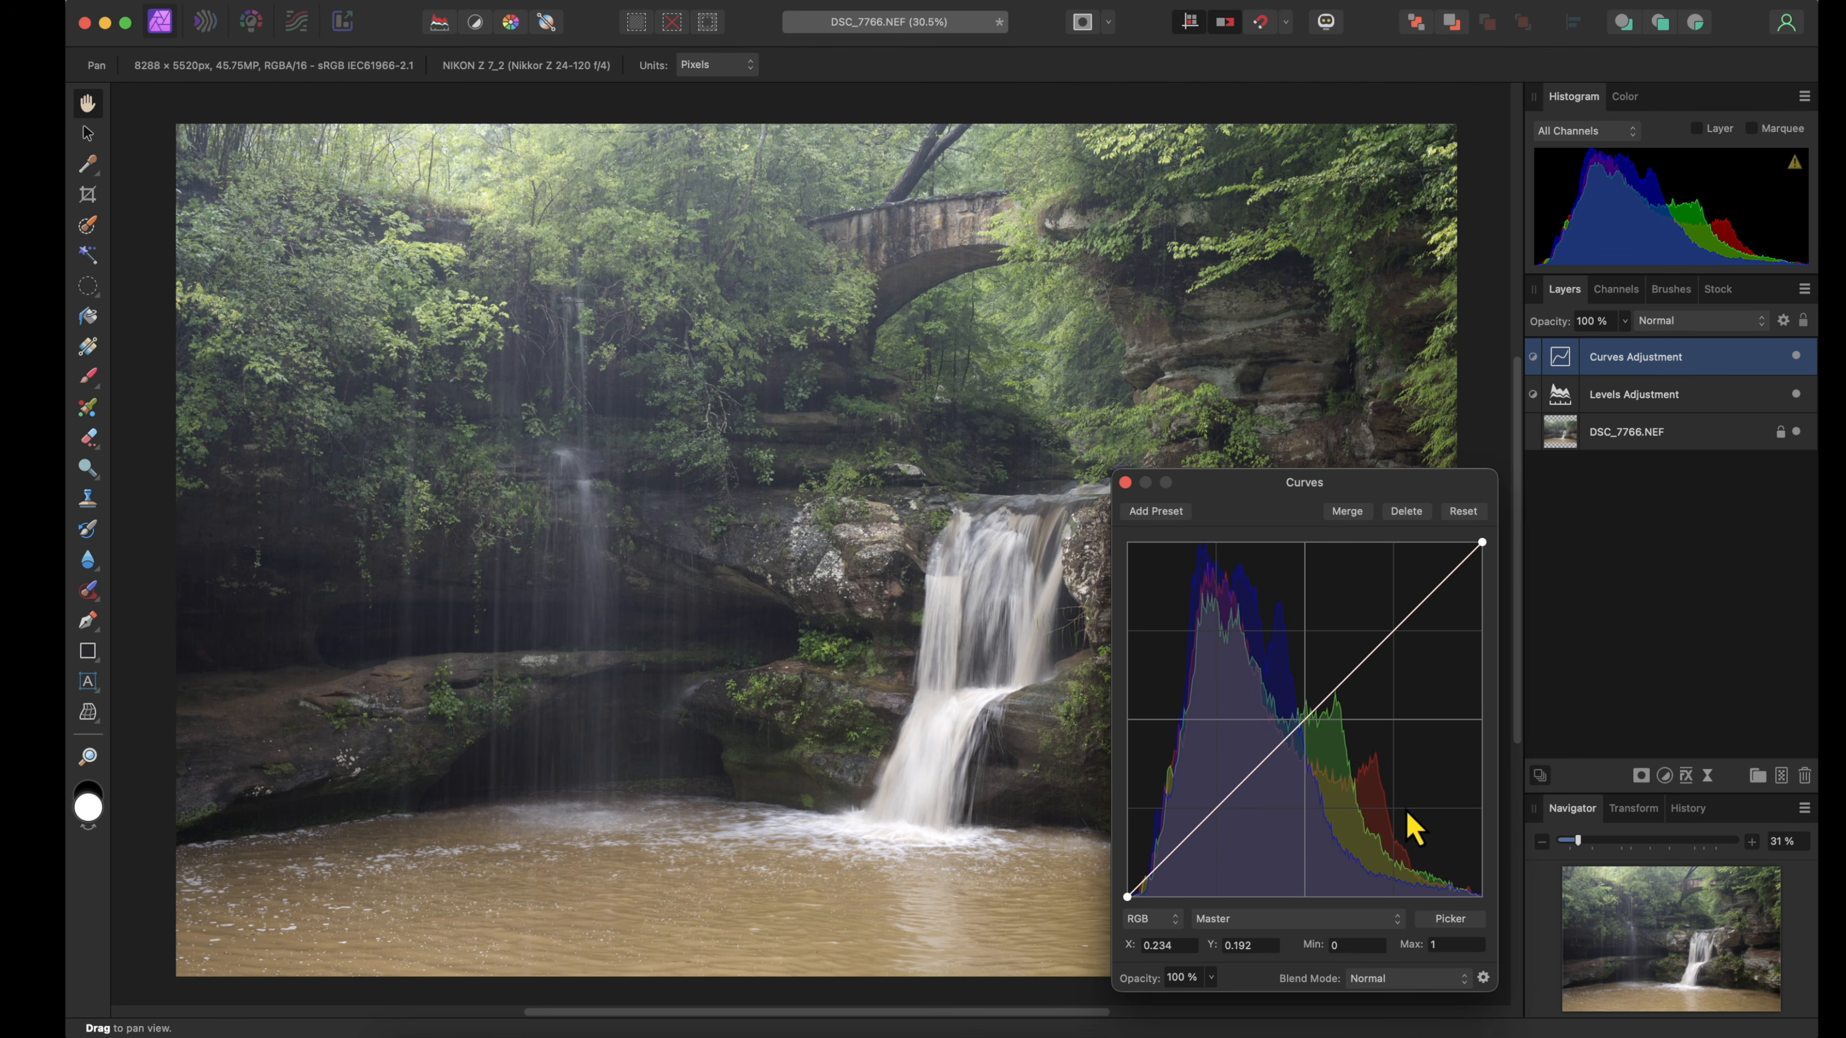
click(1219, 809)
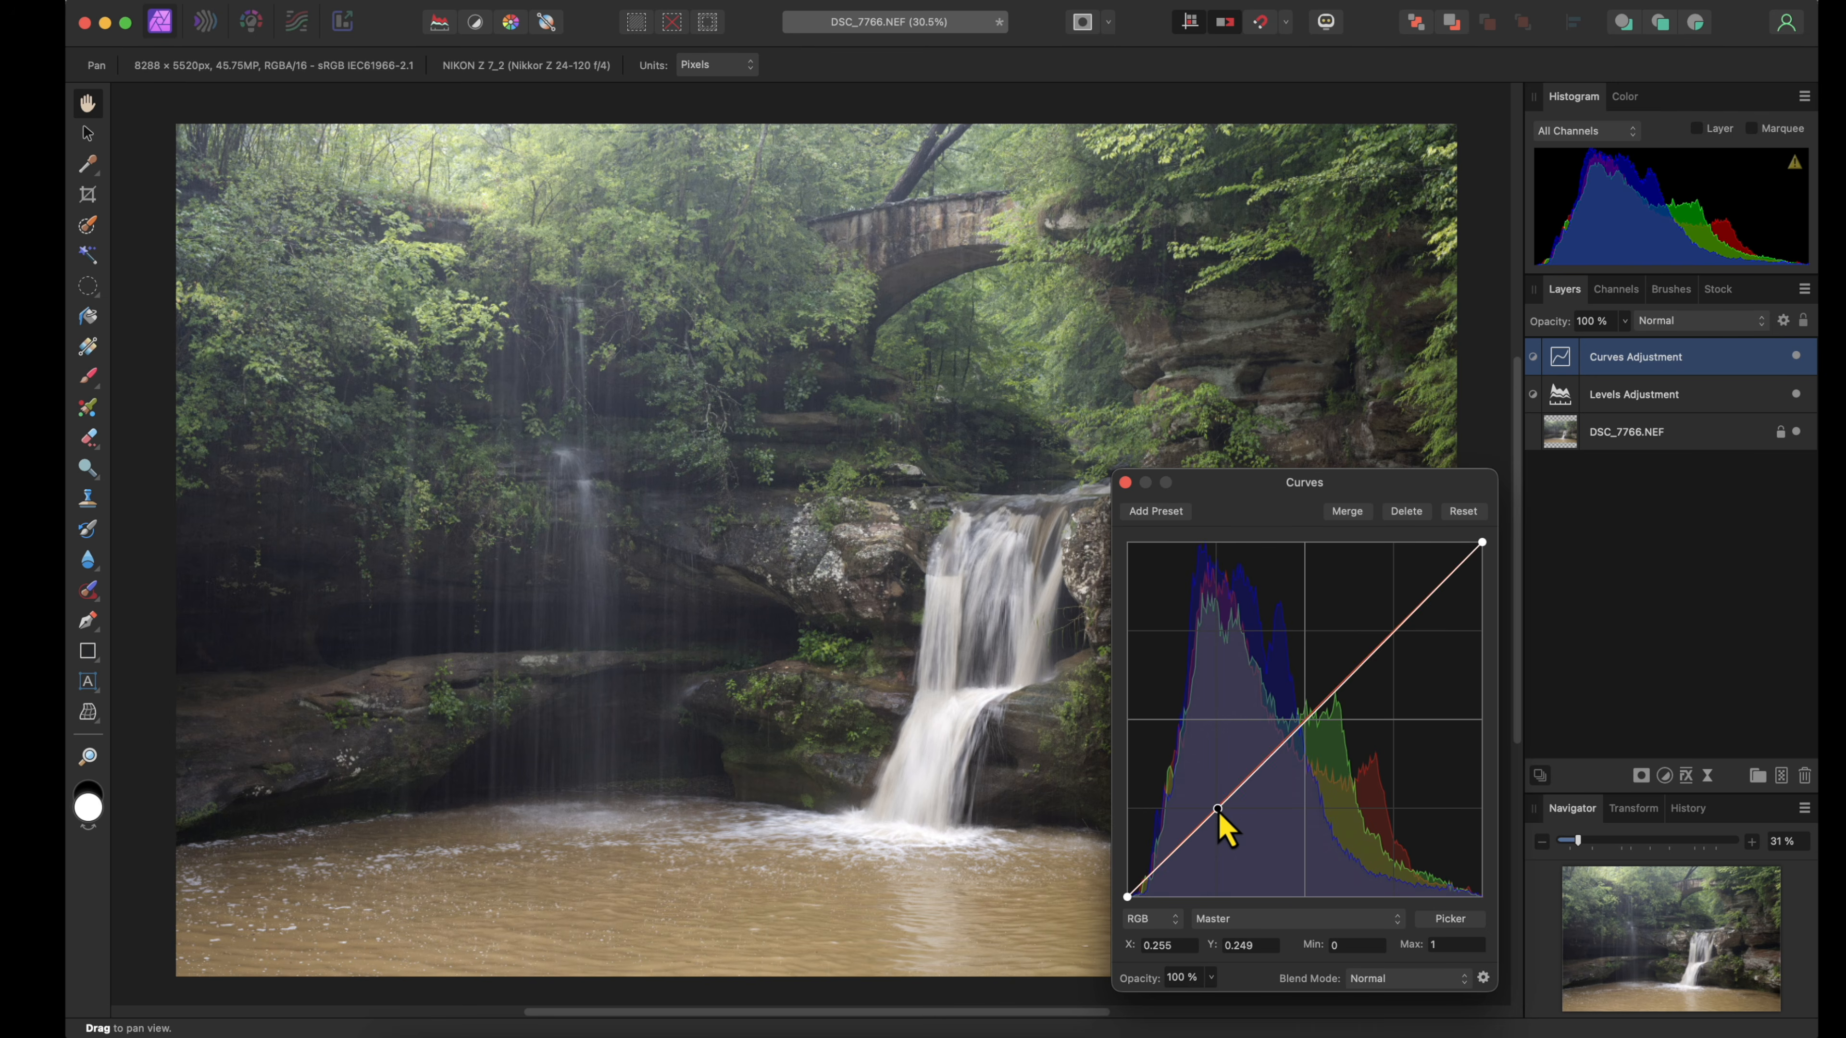
click(1397, 632)
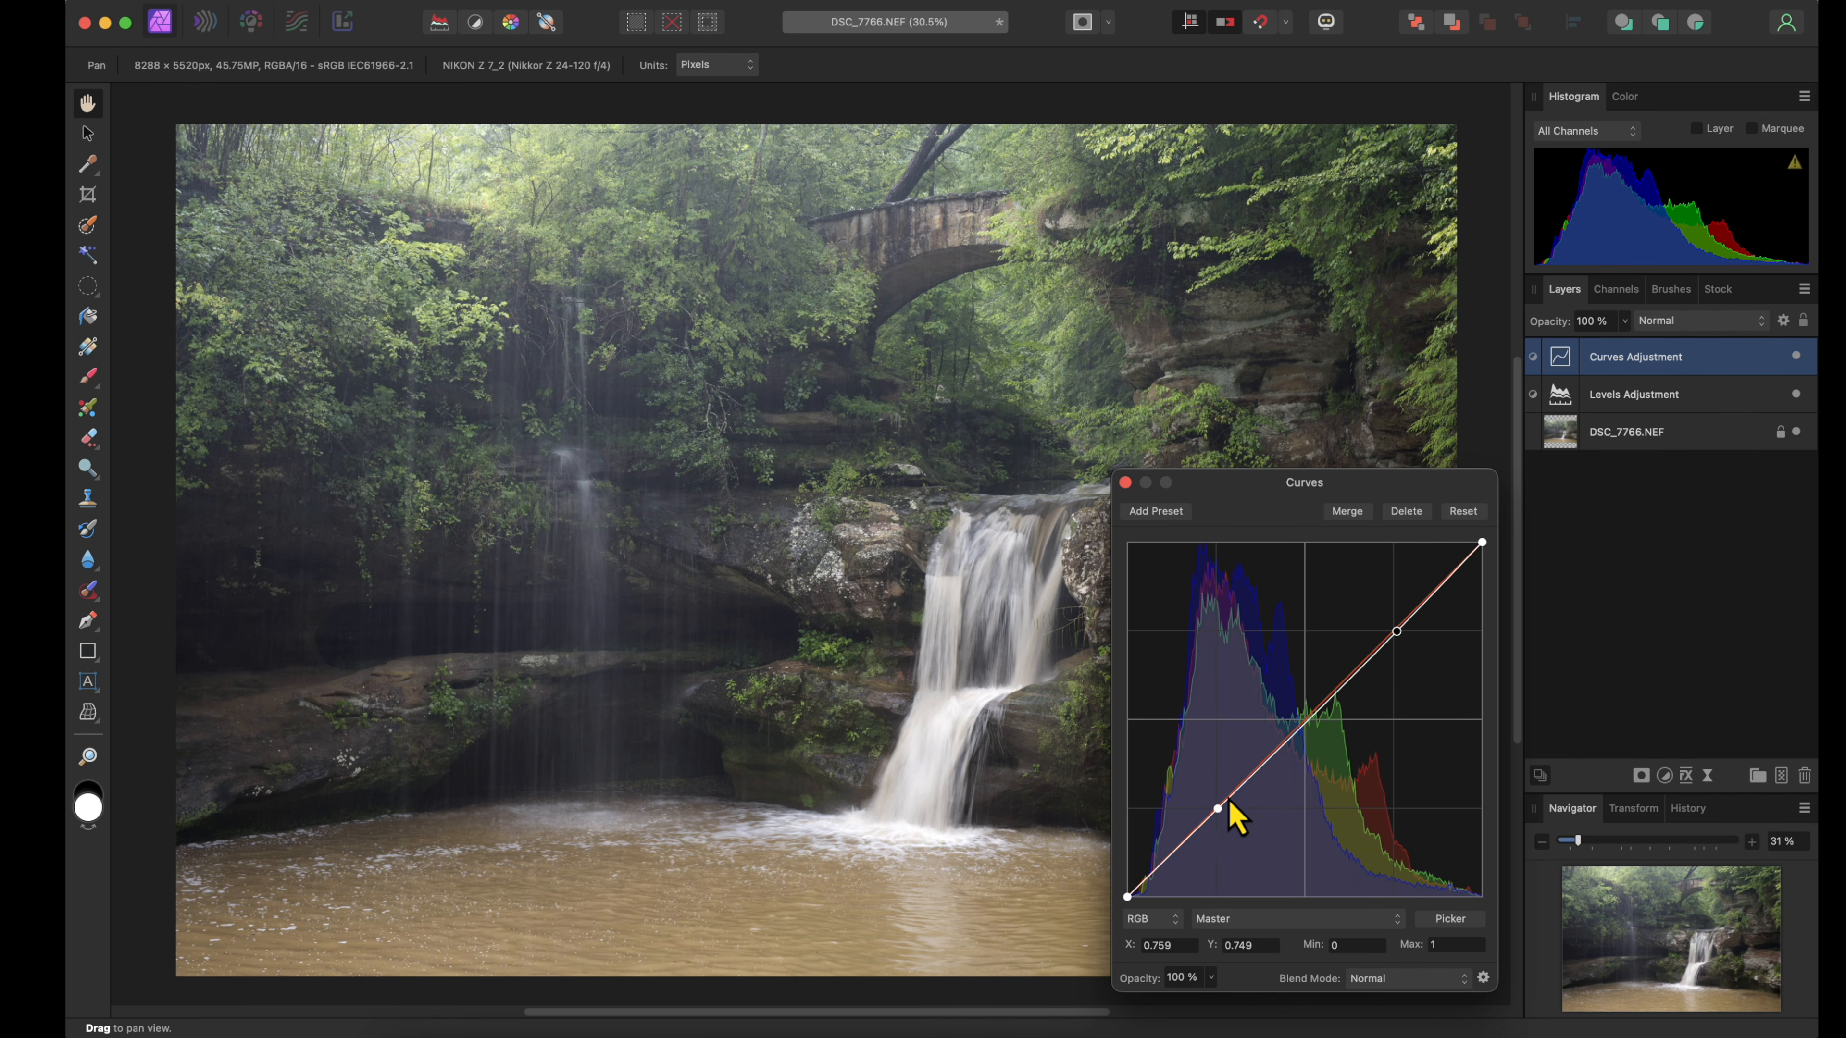
Shape an S-curve with the shadow point at Y 0.218, highlight point at Y 0.78 and black point at Y 0.01, and compare before and after
click(1217, 809)
drag(1217, 811, 1218, 821)
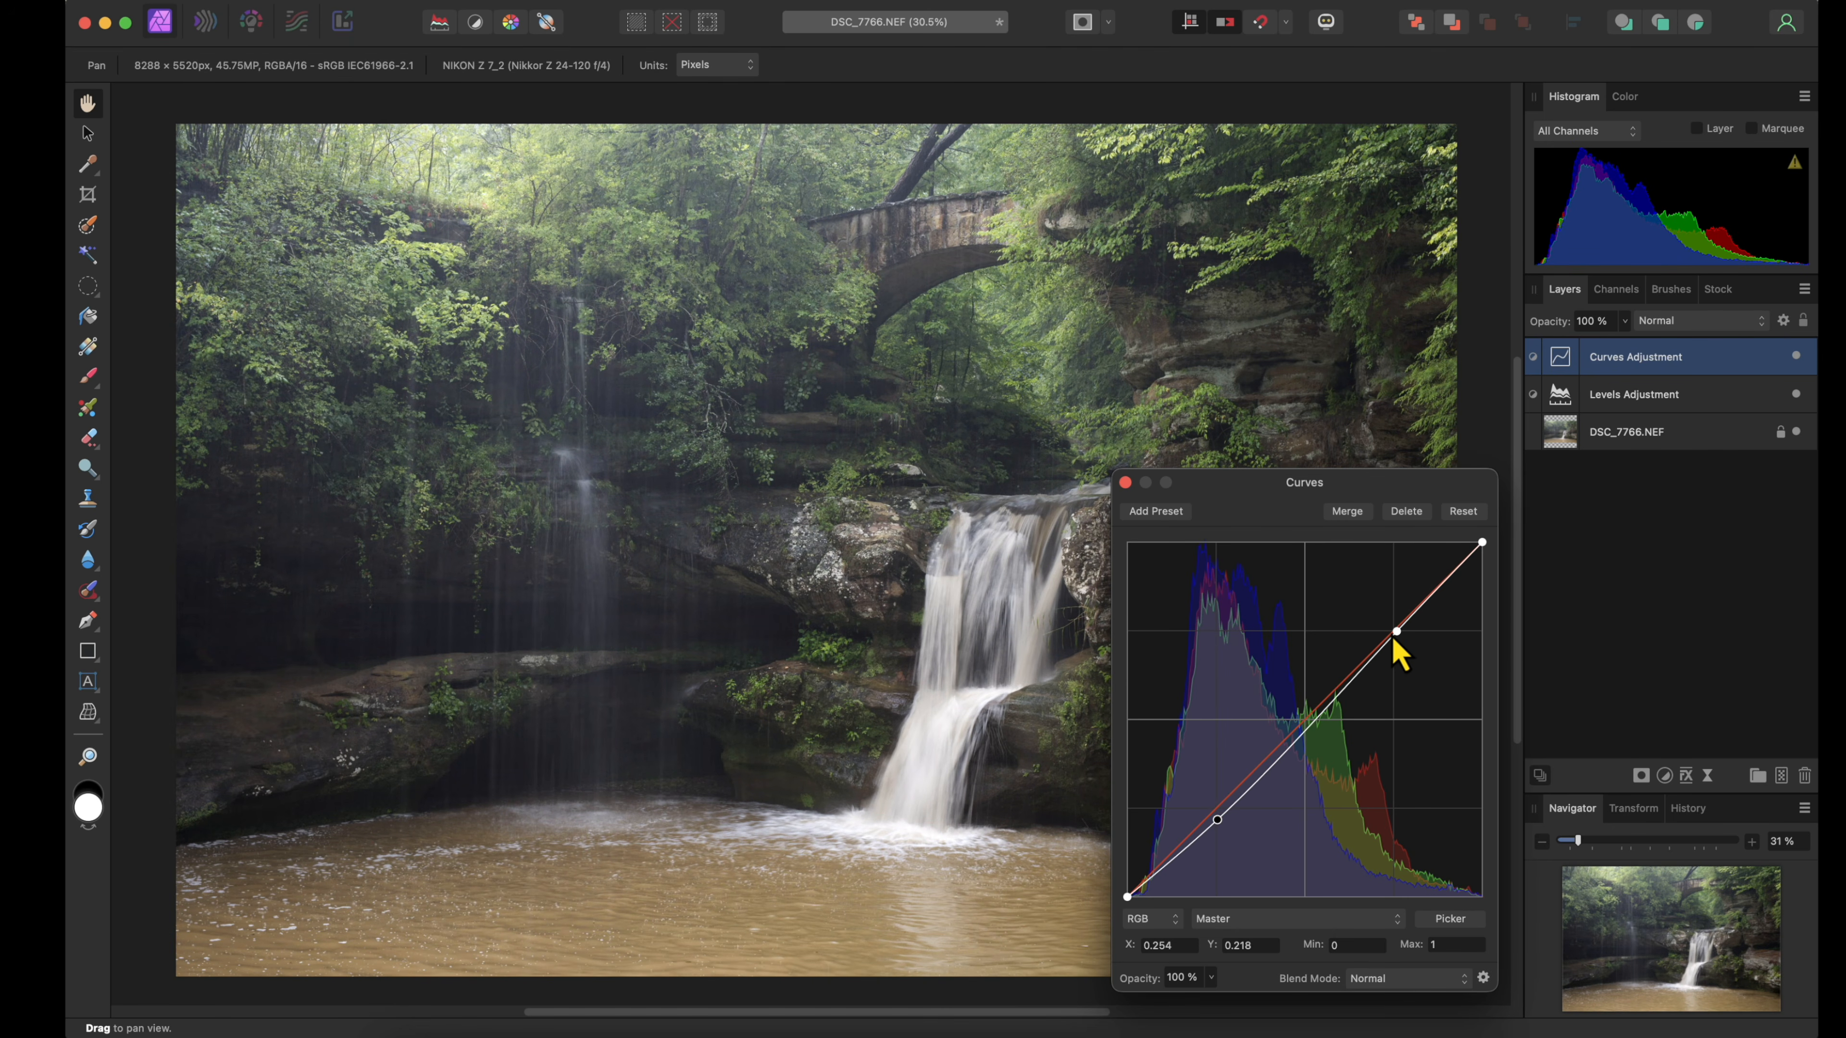
drag(1397, 639, 1396, 624)
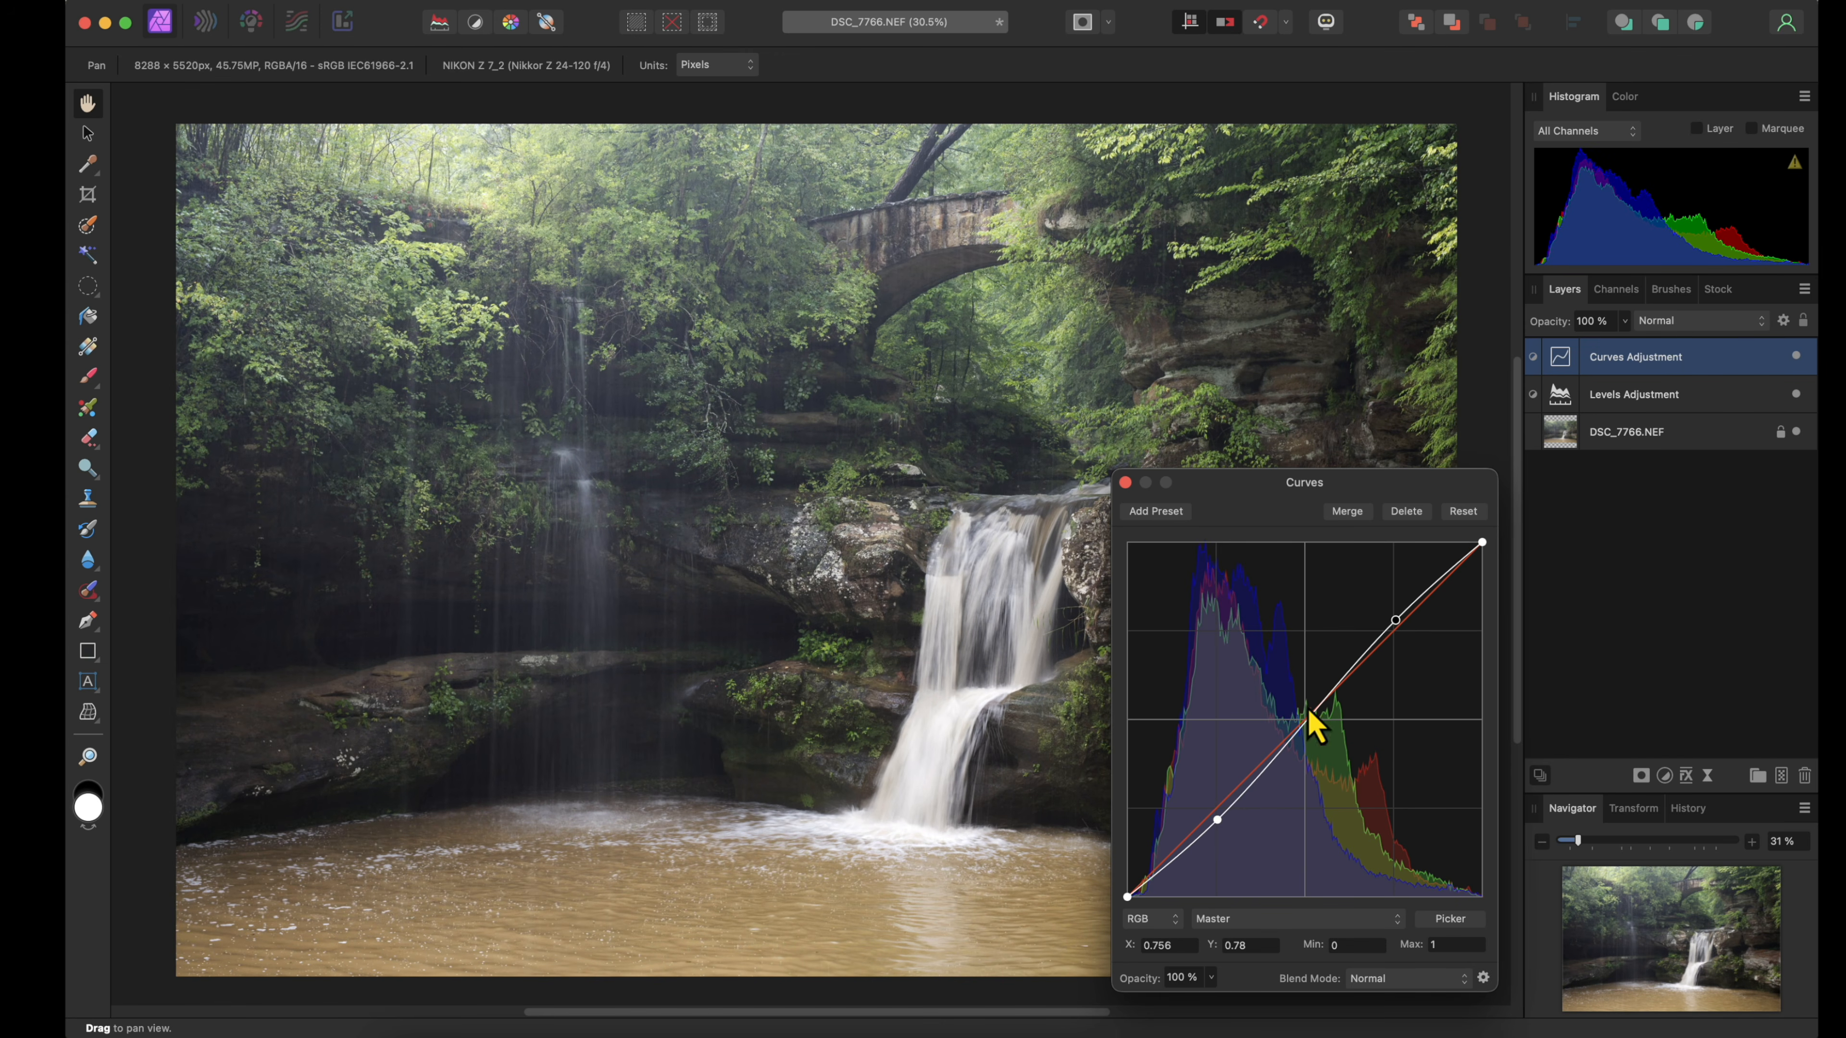
drag(1127, 899, 1123, 898)
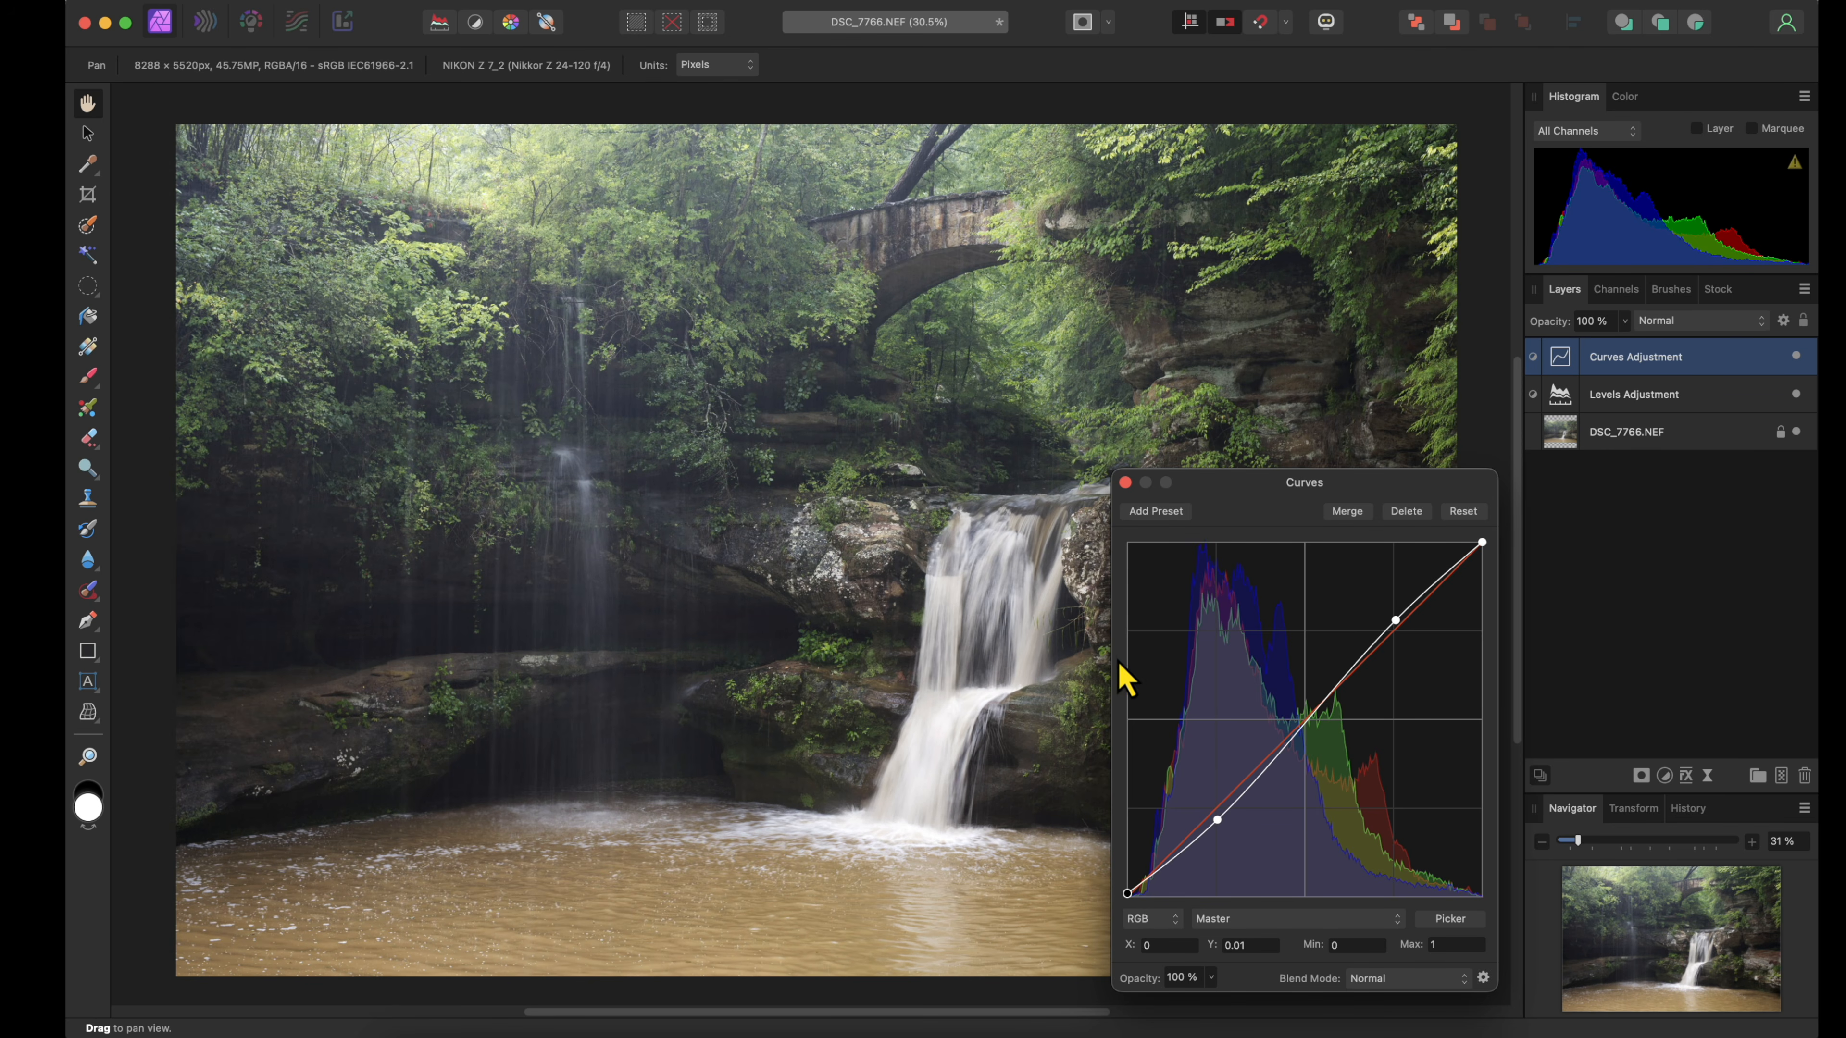
click(1125, 483)
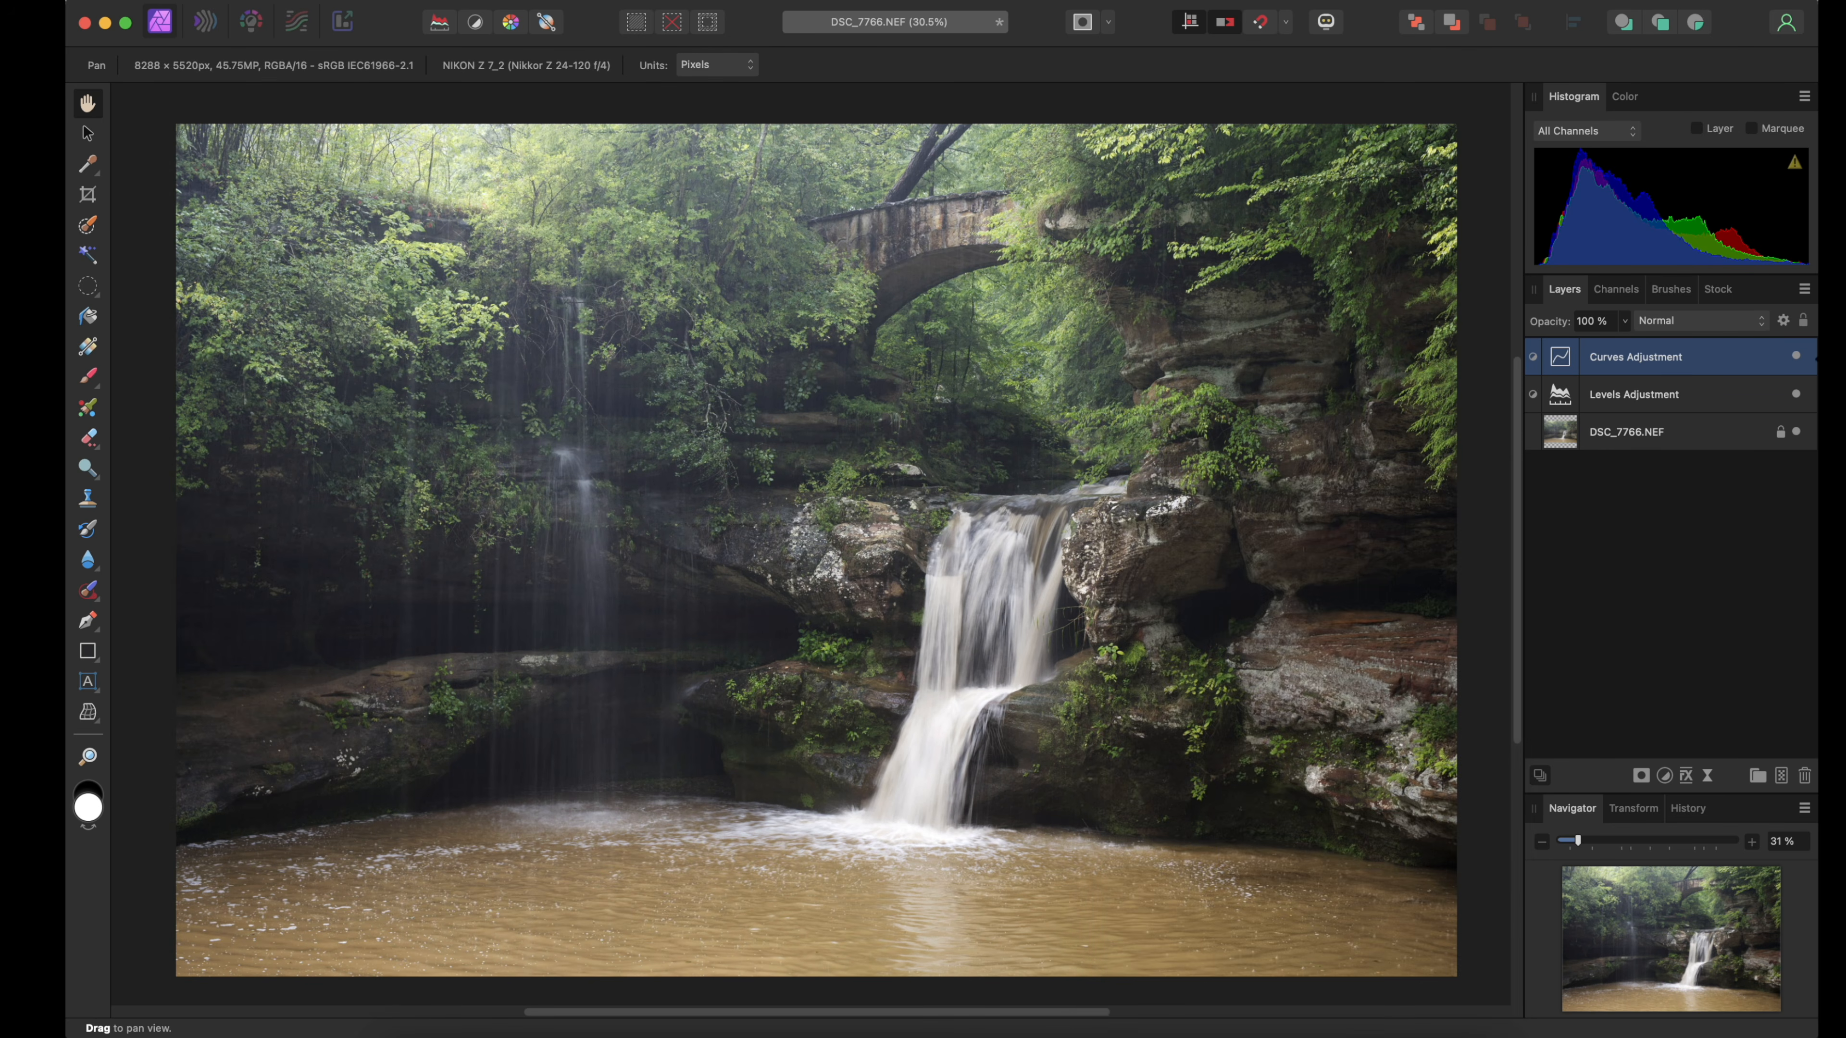
click(1797, 356)
click(1796, 356)
Set the Curves layer's source blend range to 0 % output at both ends and 100 % output at 32 % and 70 % input
click(1784, 321)
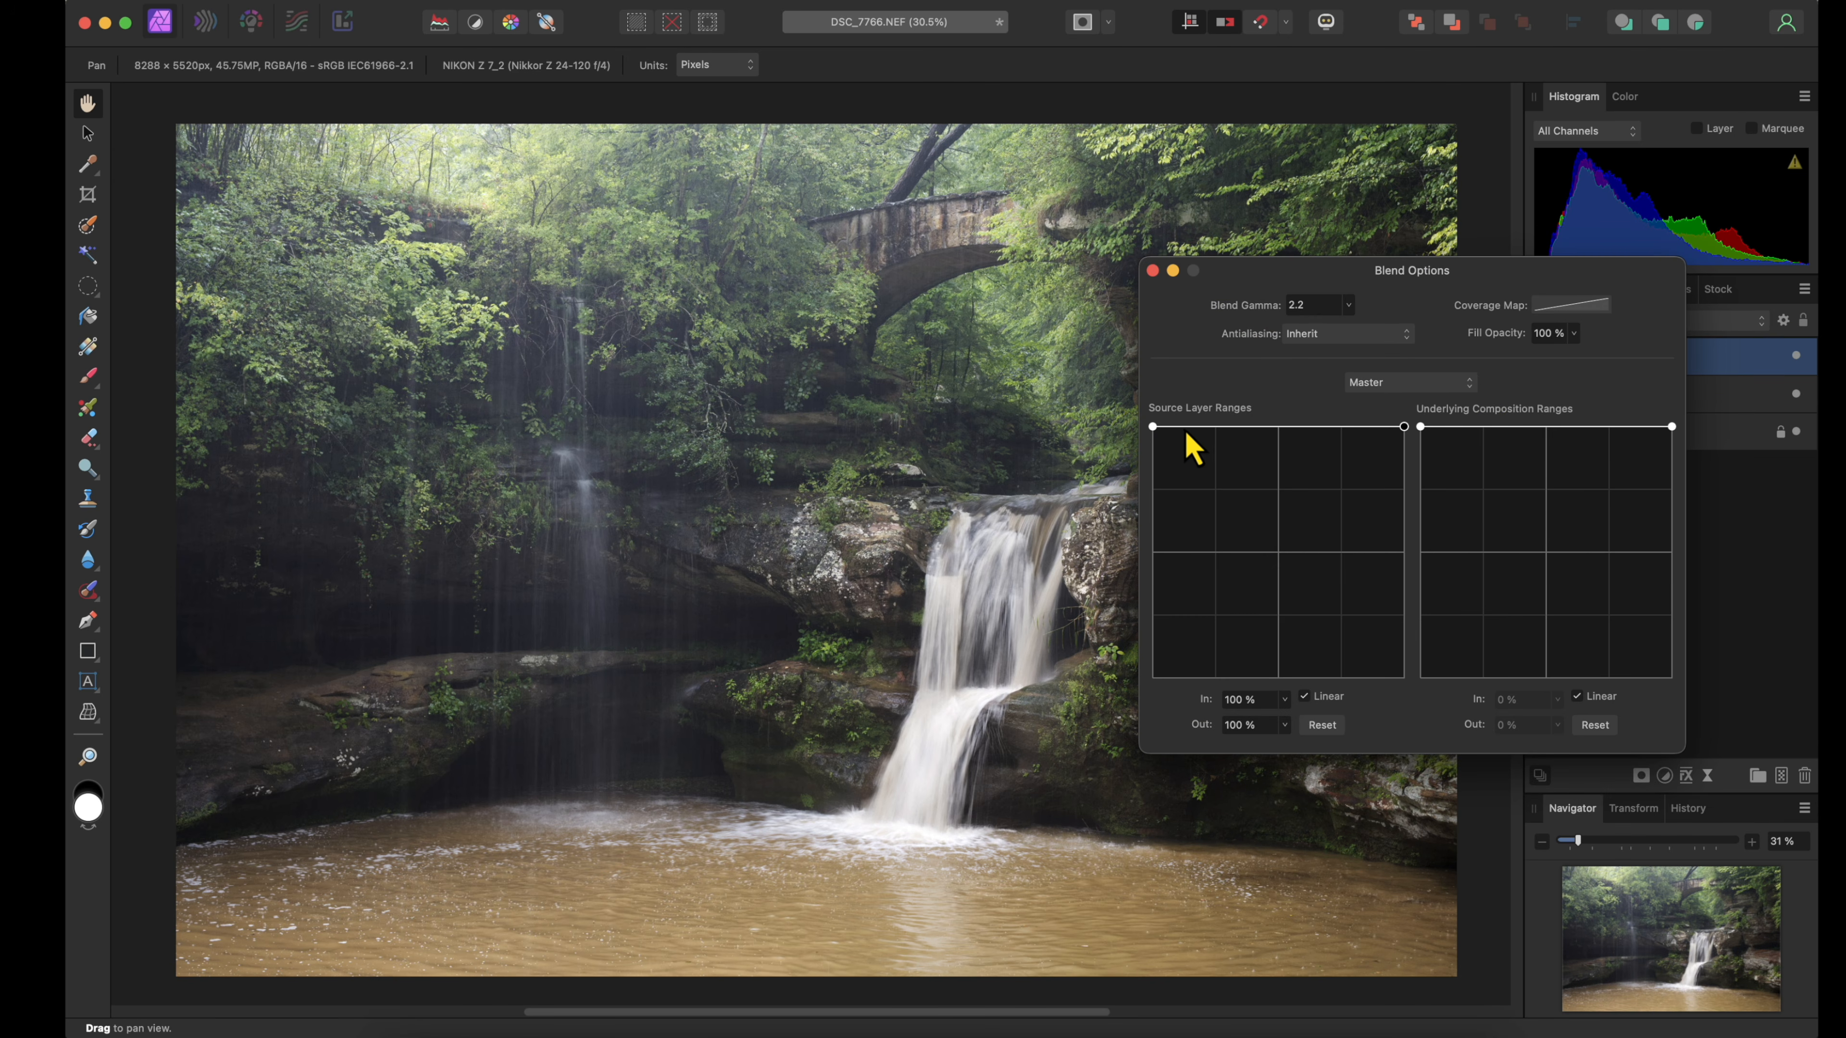
drag(1157, 434, 1154, 429)
drag(1154, 429, 1062, 688)
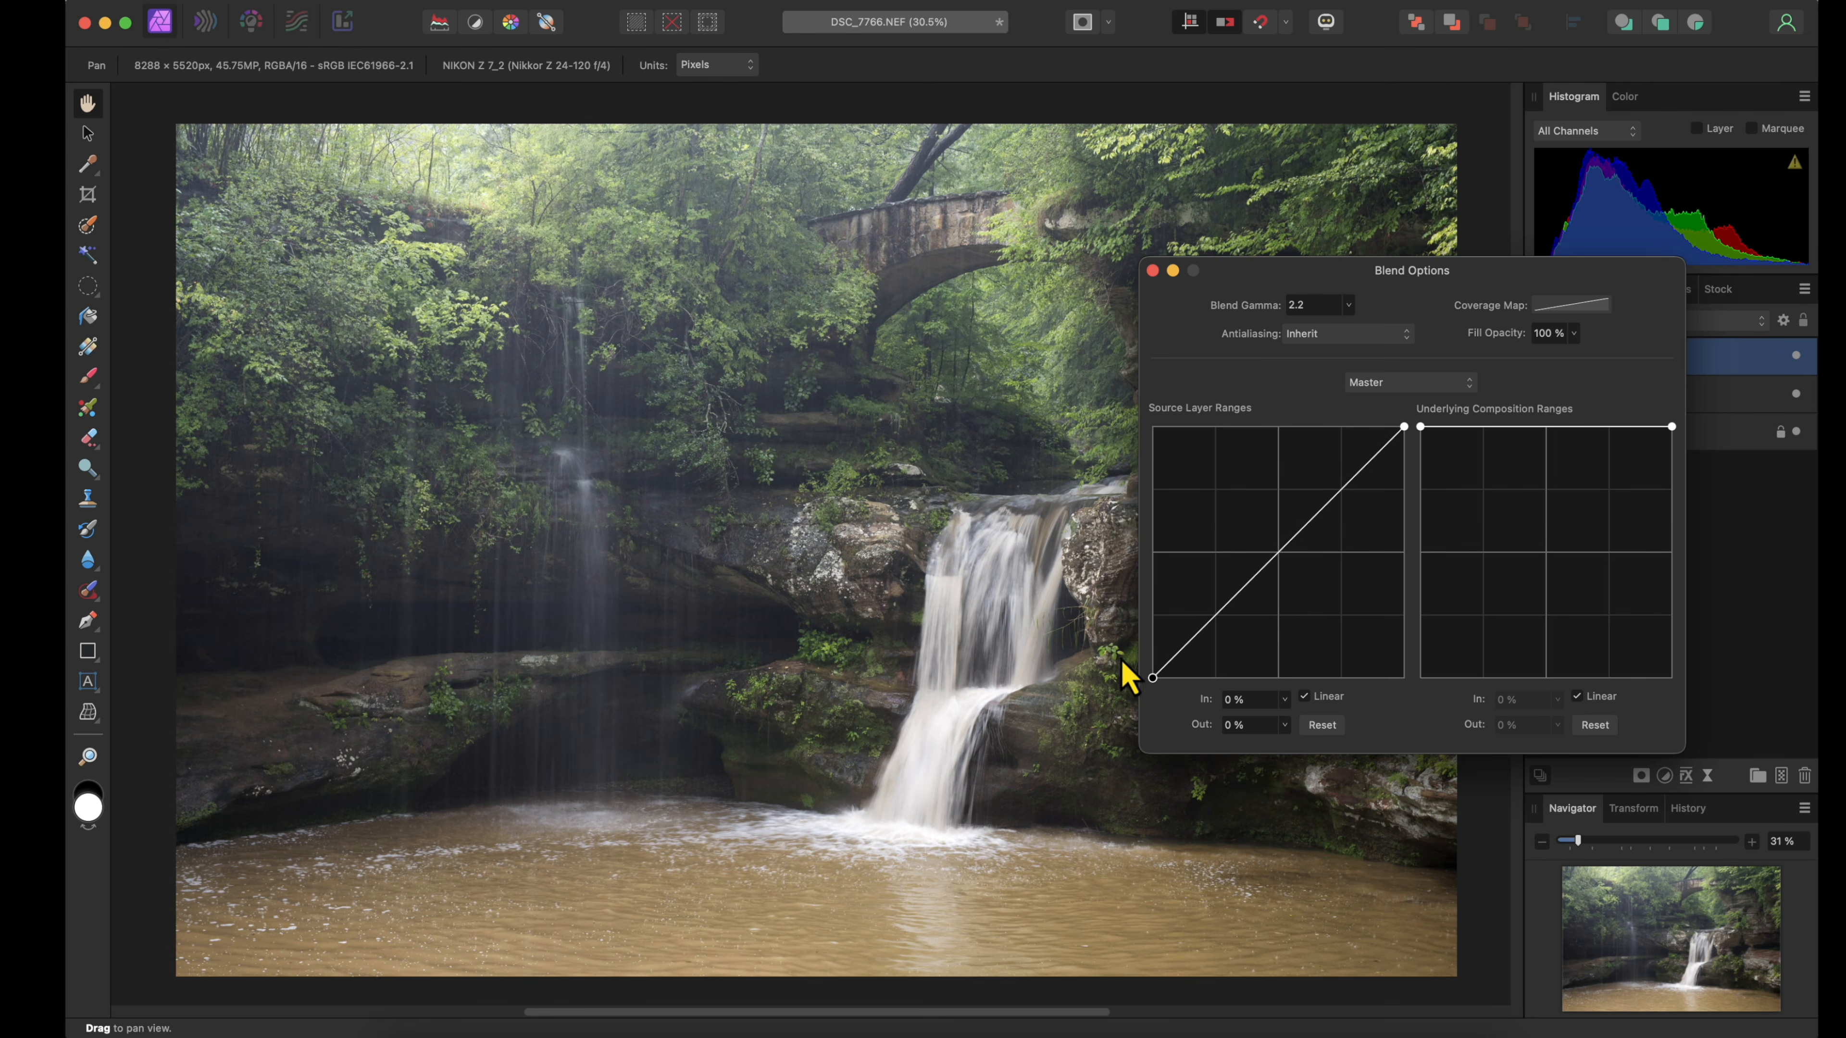
drag(1219, 617, 1219, 428)
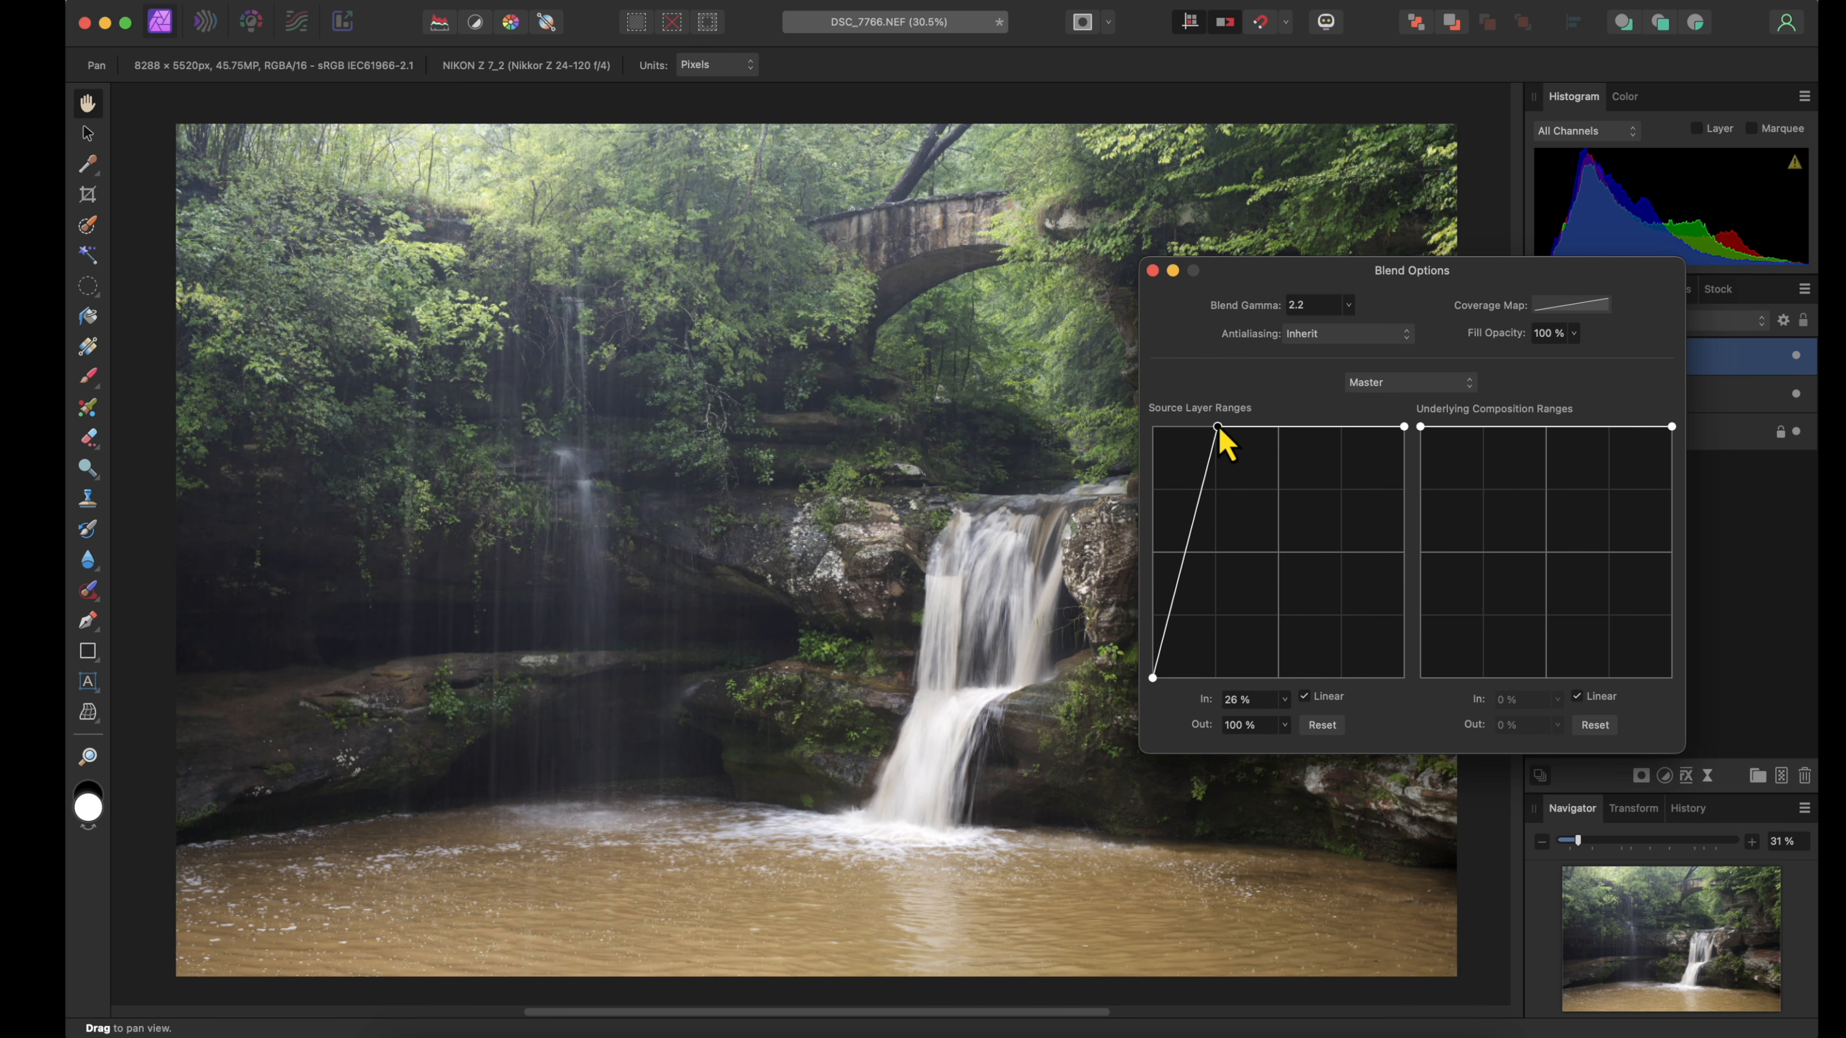
click(1340, 428)
drag(1404, 428, 1460, 702)
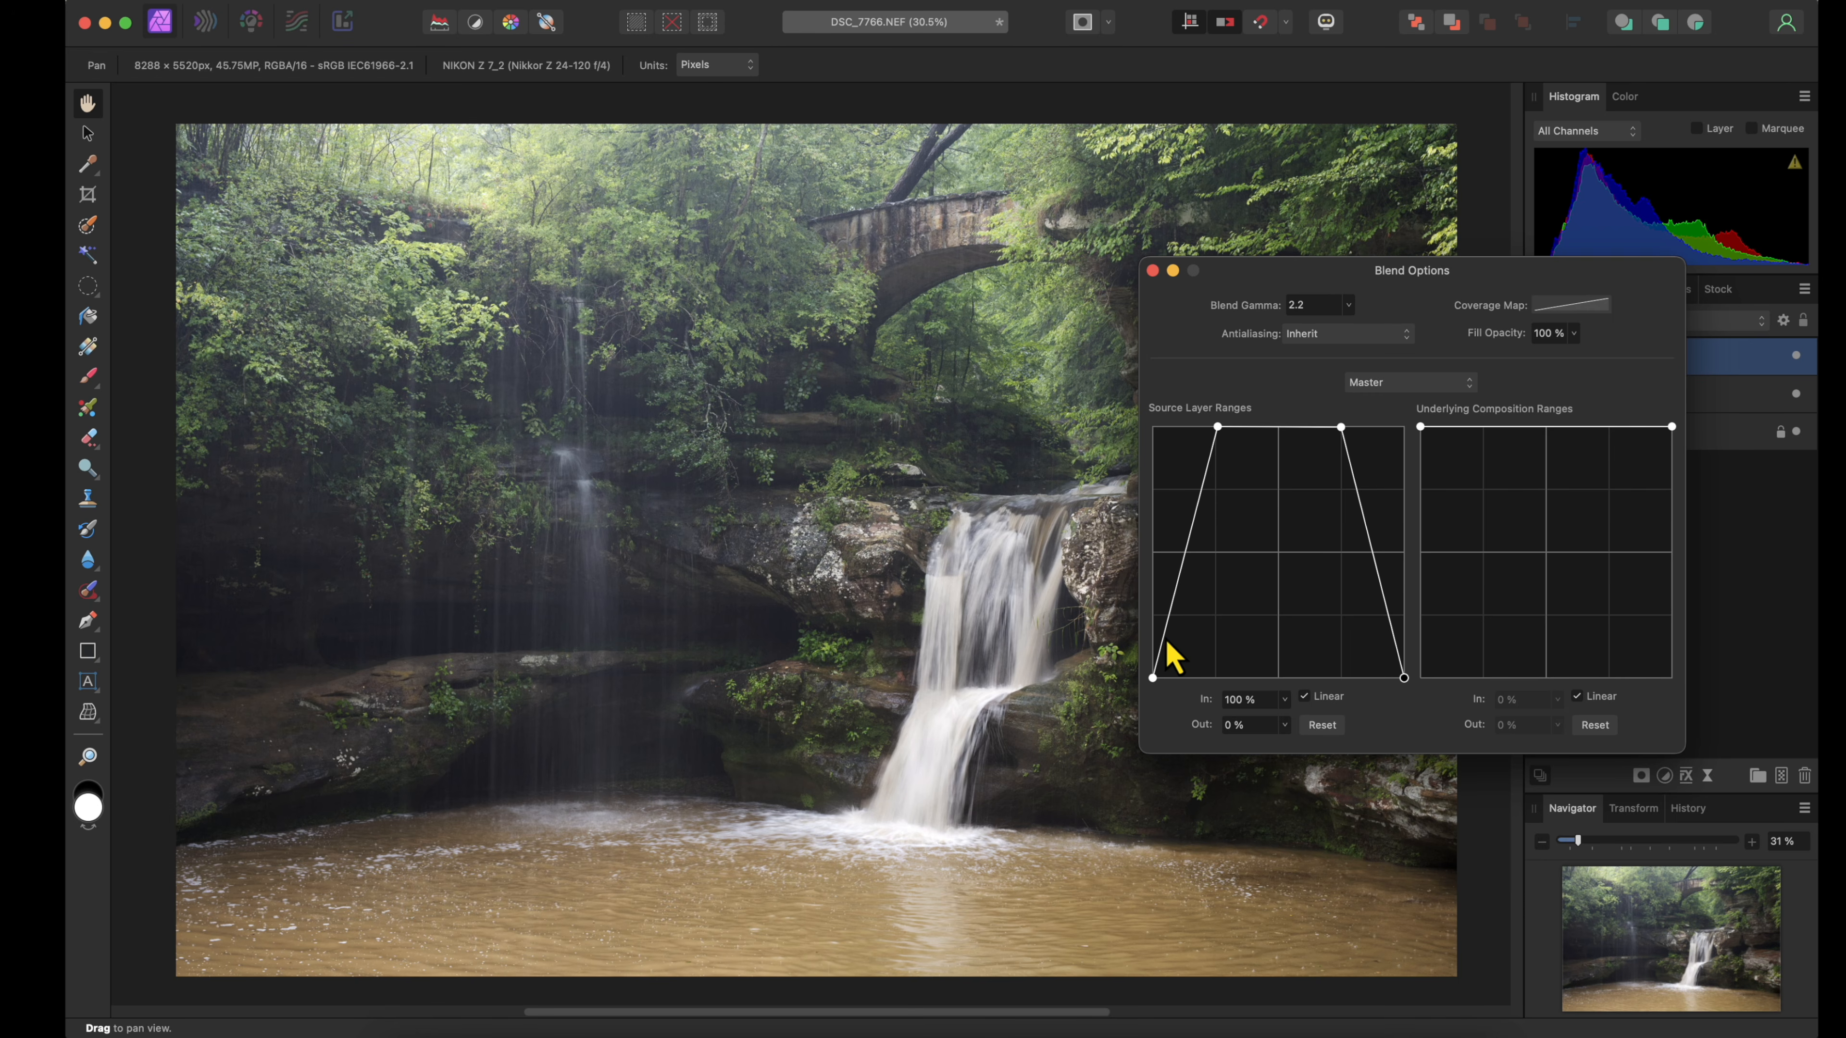
drag(1219, 429, 1226, 428)
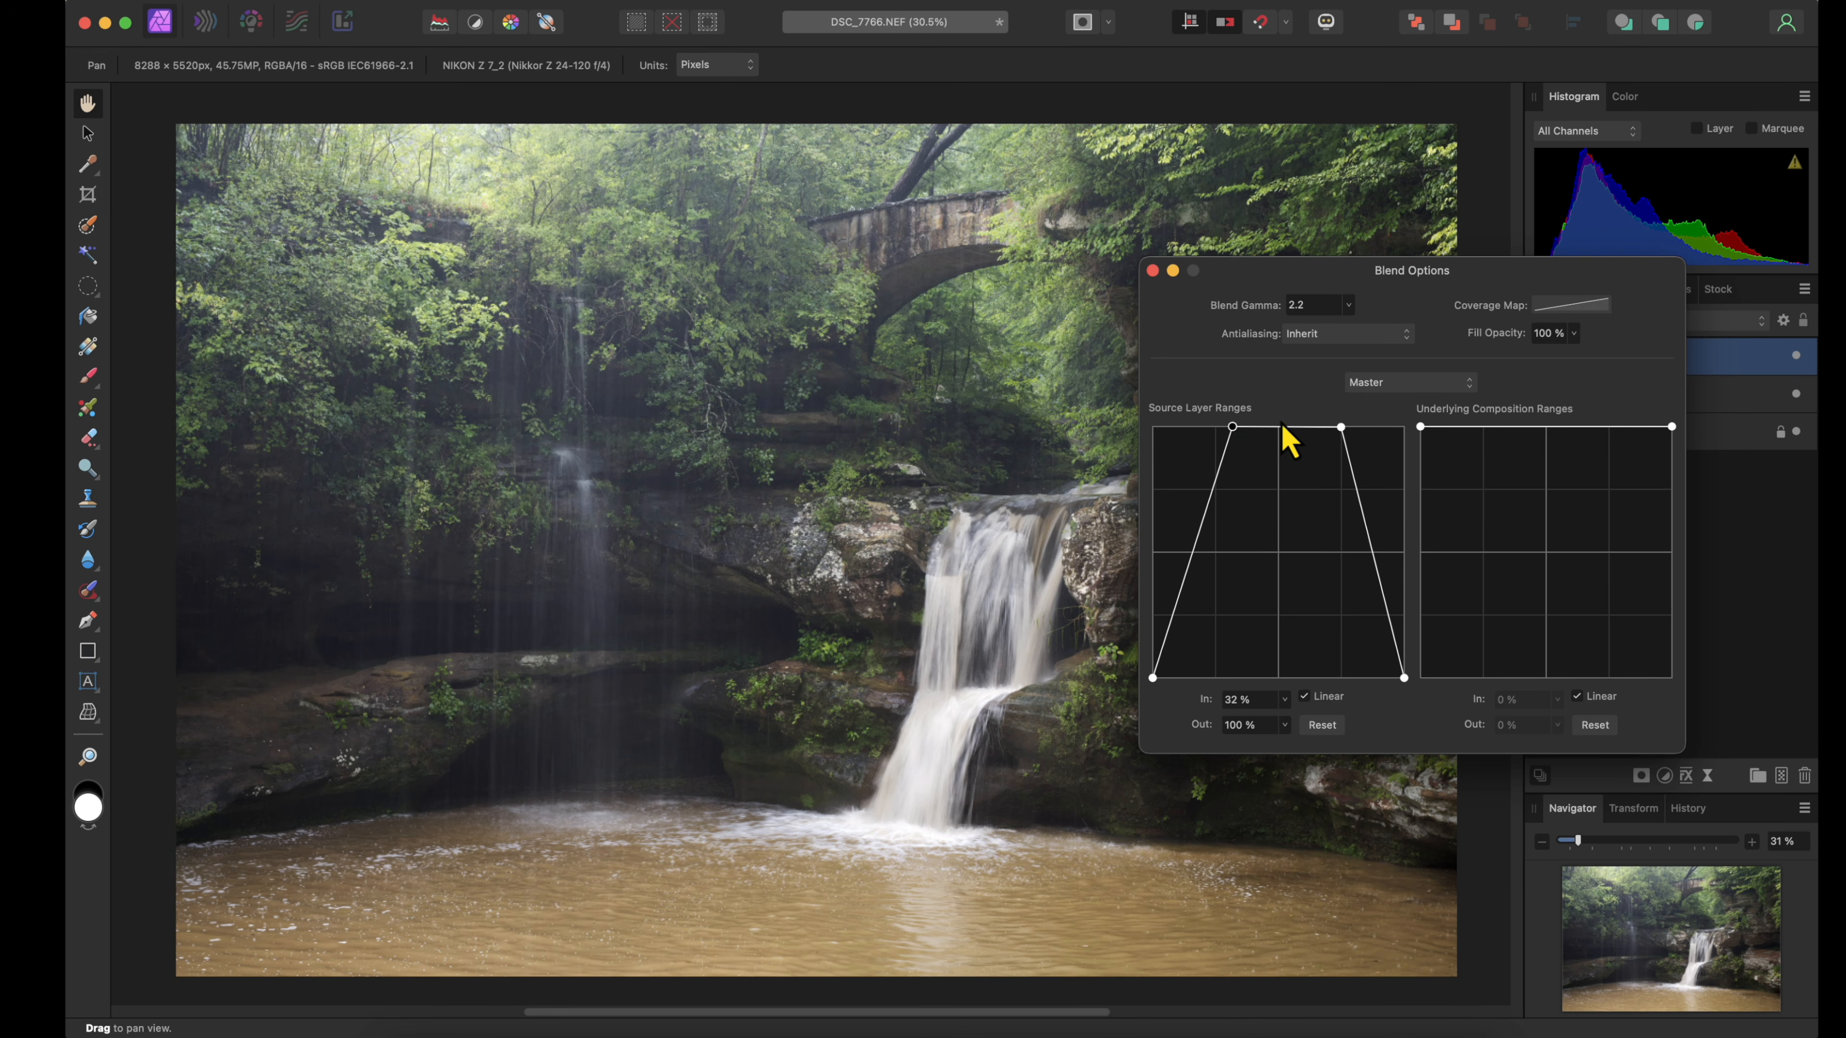
drag(1341, 428, 1329, 428)
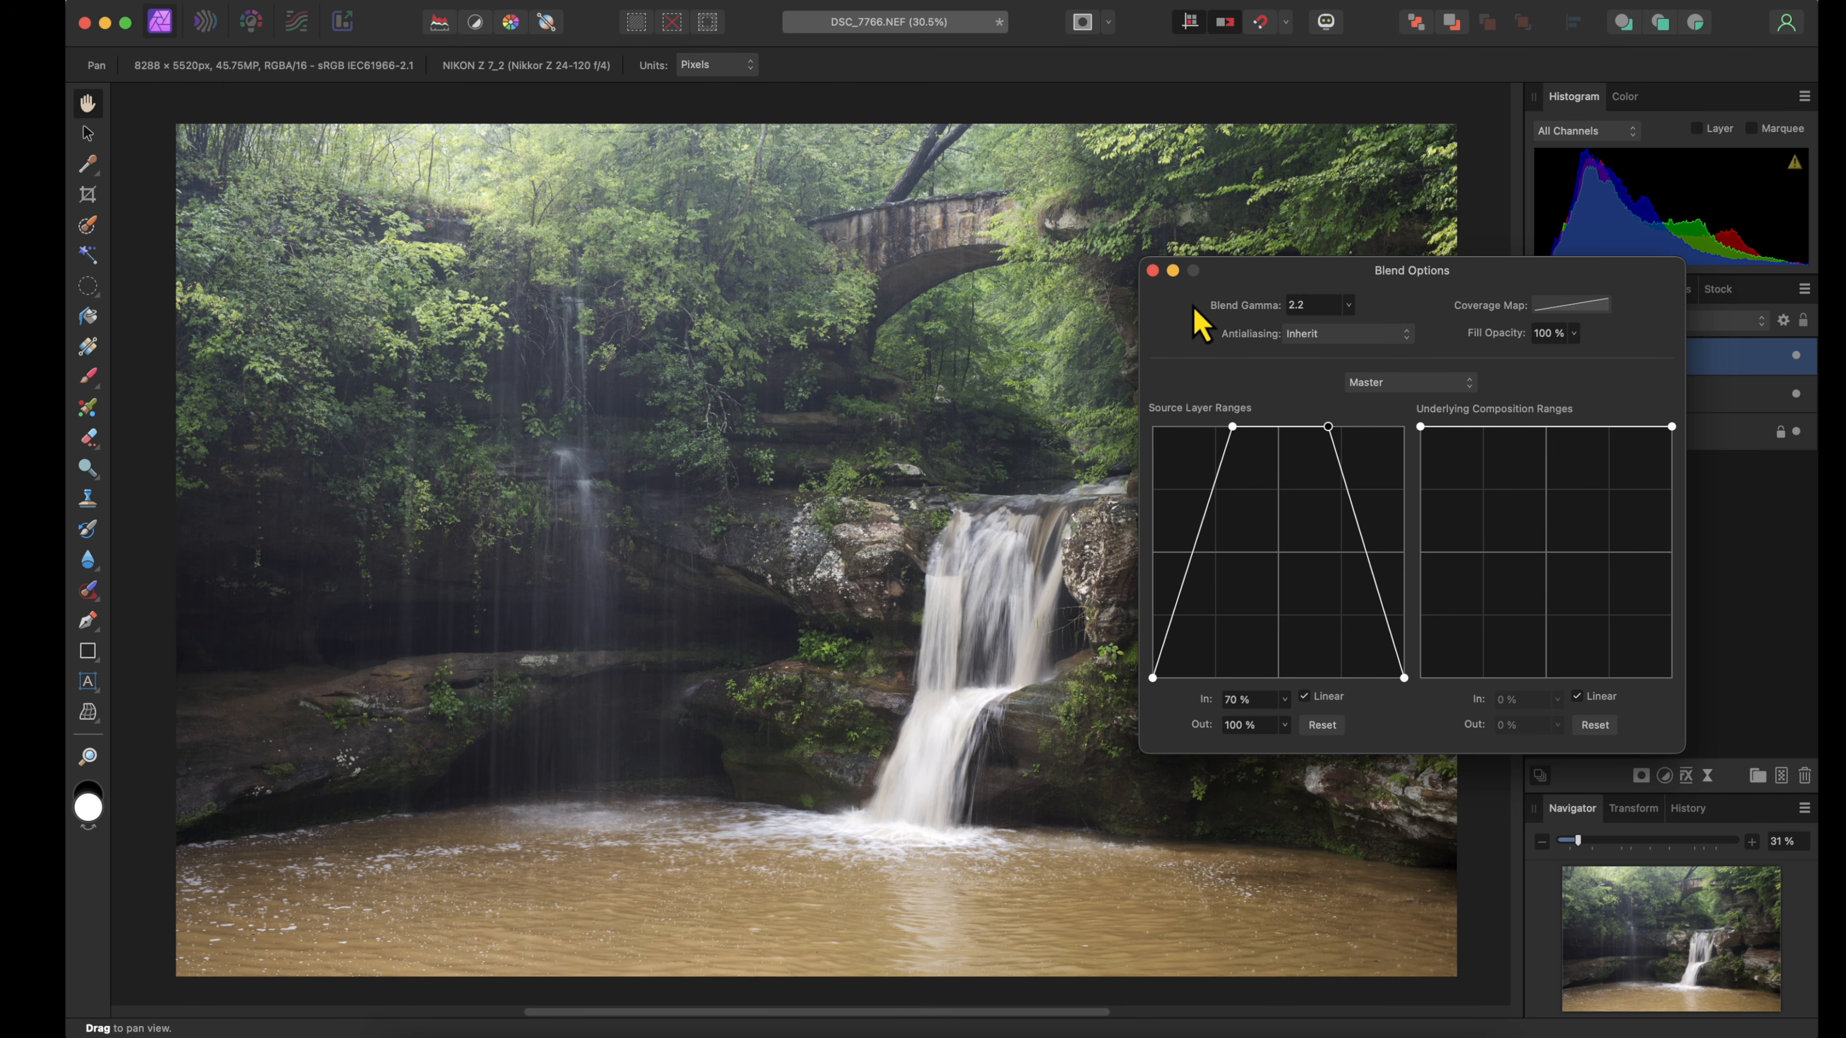
click(1153, 270)
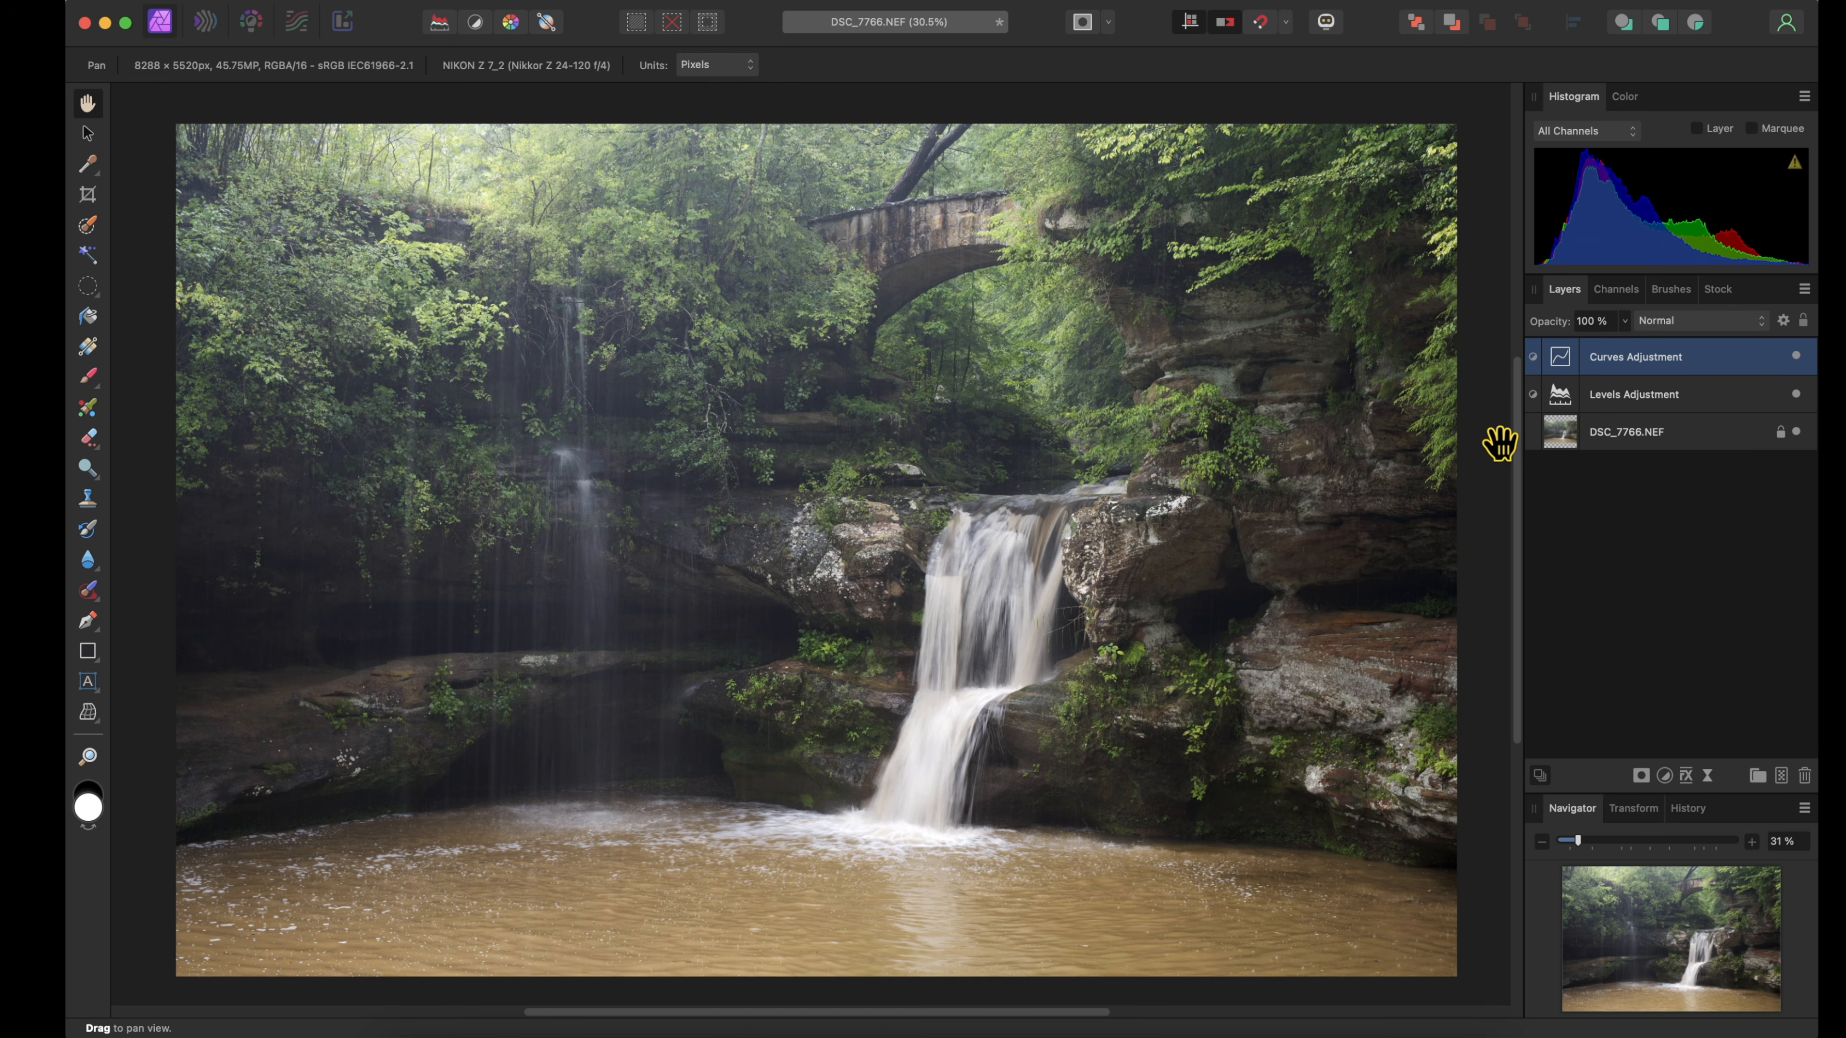
Compare the photo with and without the Curves adjustment and delete the adjustment layer
click(1797, 357)
click(1798, 357)
click(1797, 357)
click(1797, 357)
click(1798, 357)
click(1798, 357)
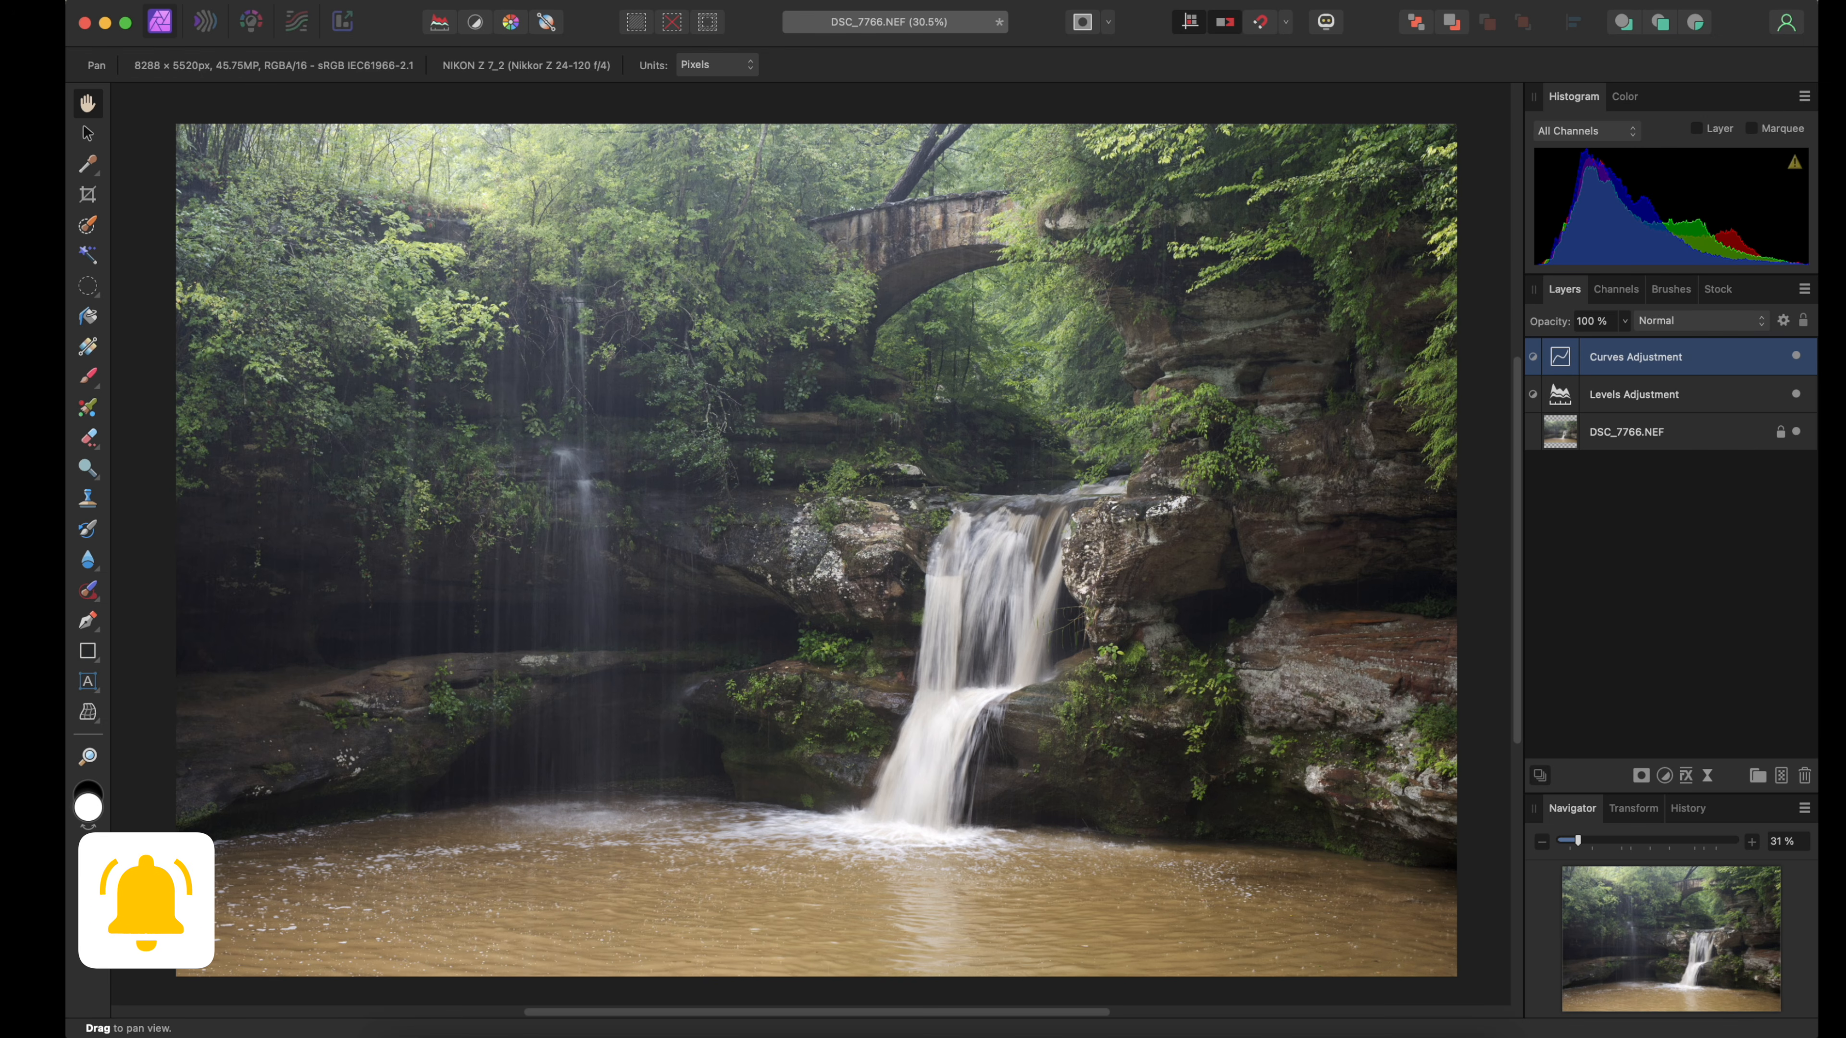
click(1805, 776)
Recreate the Curves adjustment above the Levels layer, with curve points near one quarter and three quarters of the tonal range
click(1664, 775)
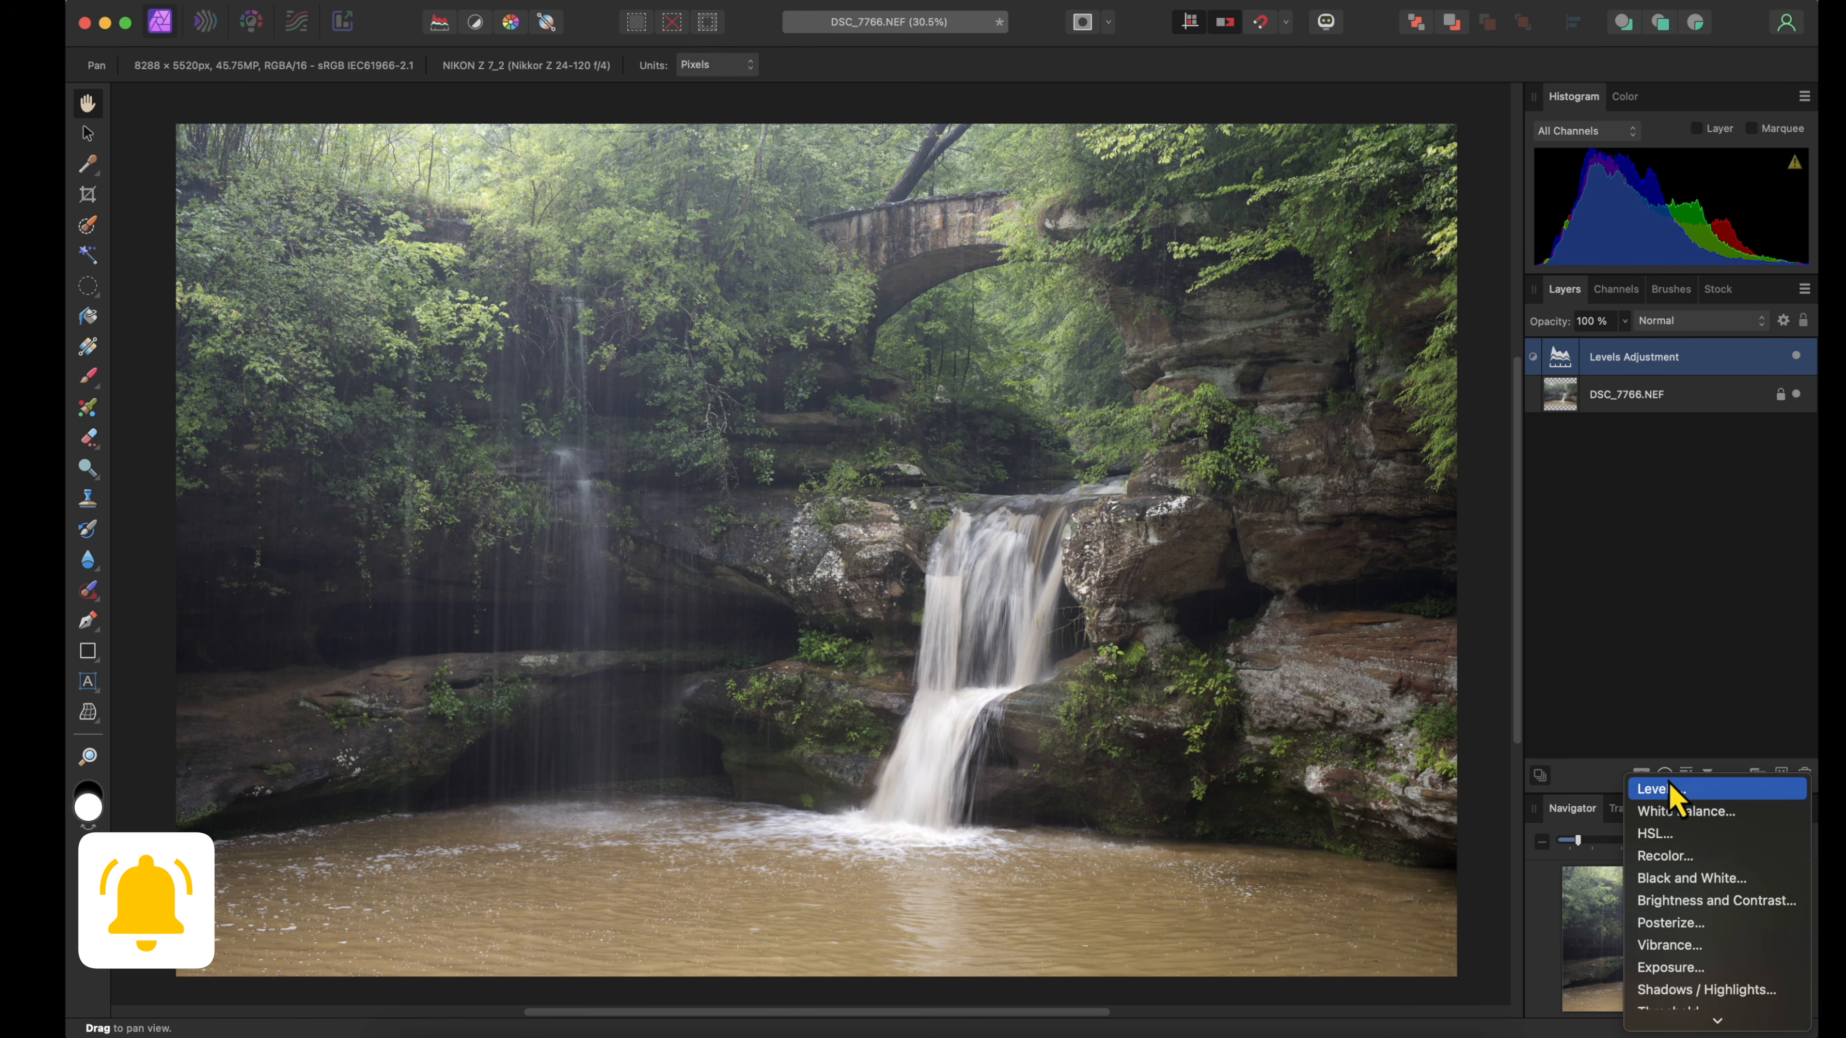
mouse_move(1701, 1021)
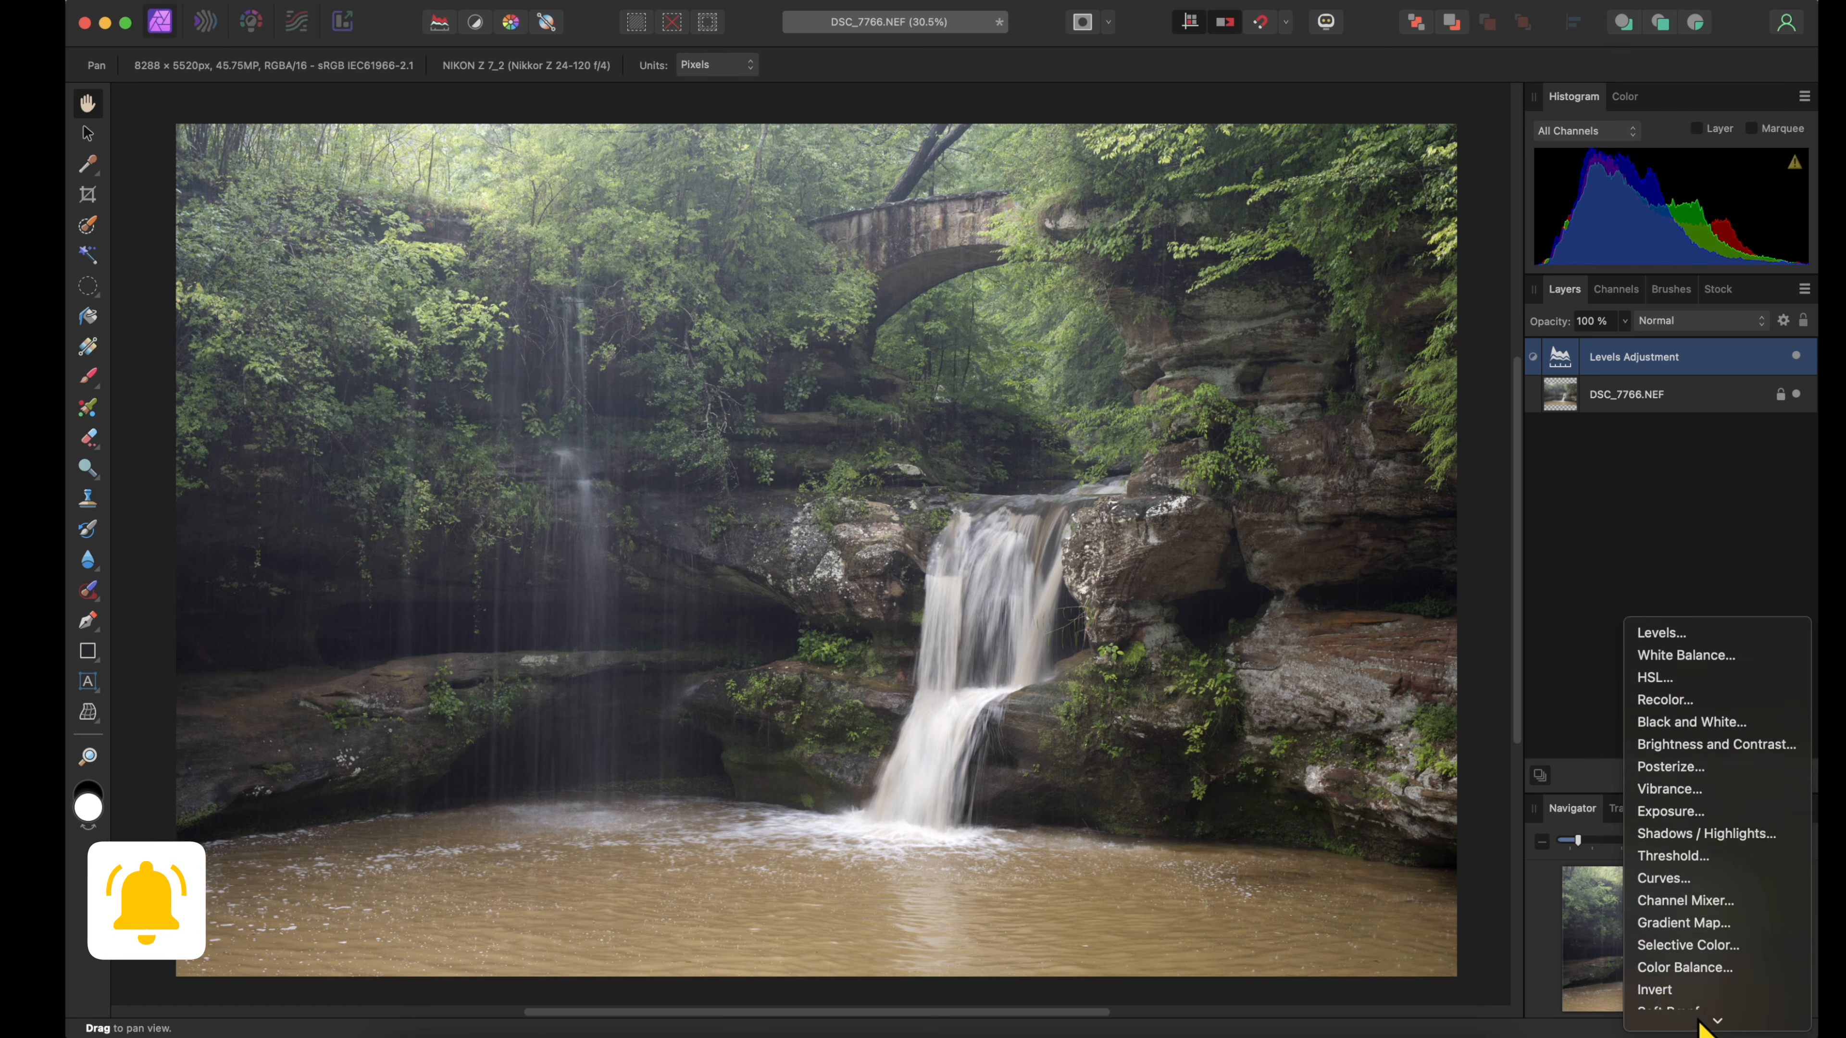
click(1681, 878)
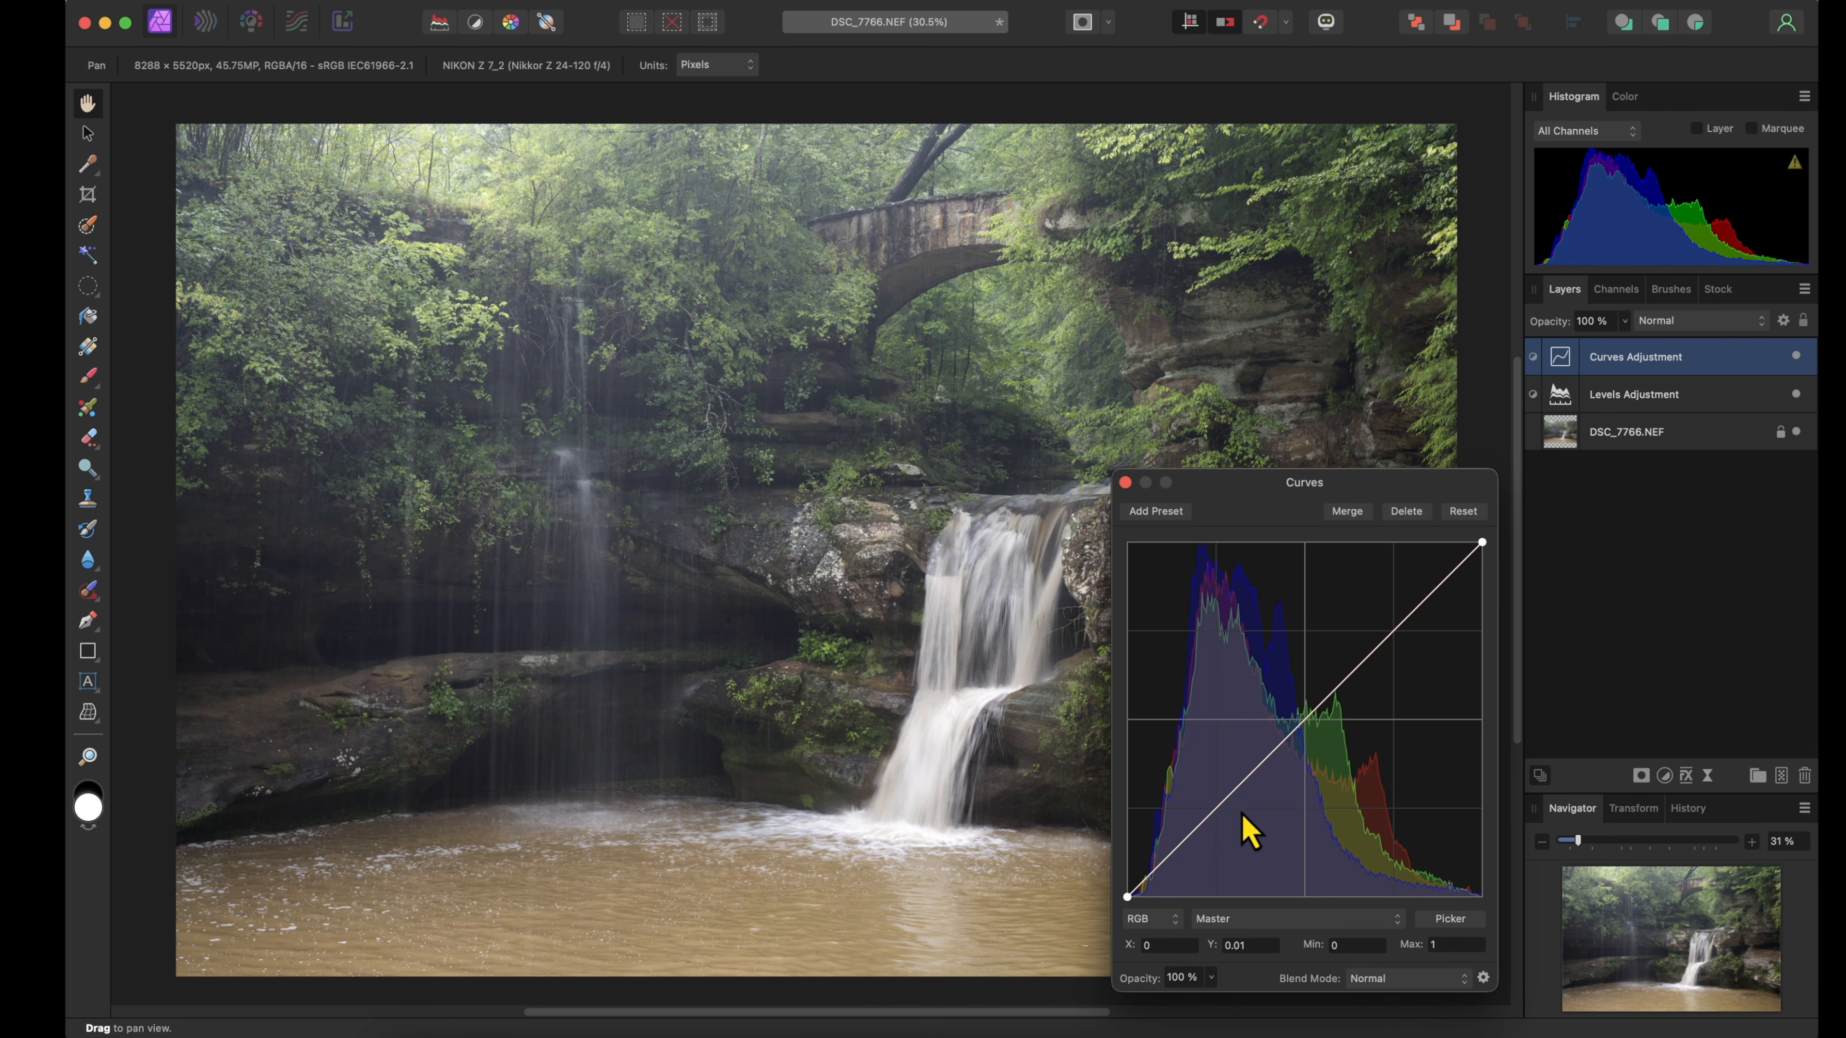
click(1220, 807)
click(1398, 629)
Shape an S-curve with the shadow point at Y 0.21, the highlight point at Y 0.803 and the black point at Y 0.018
drag(1220, 807, 1221, 826)
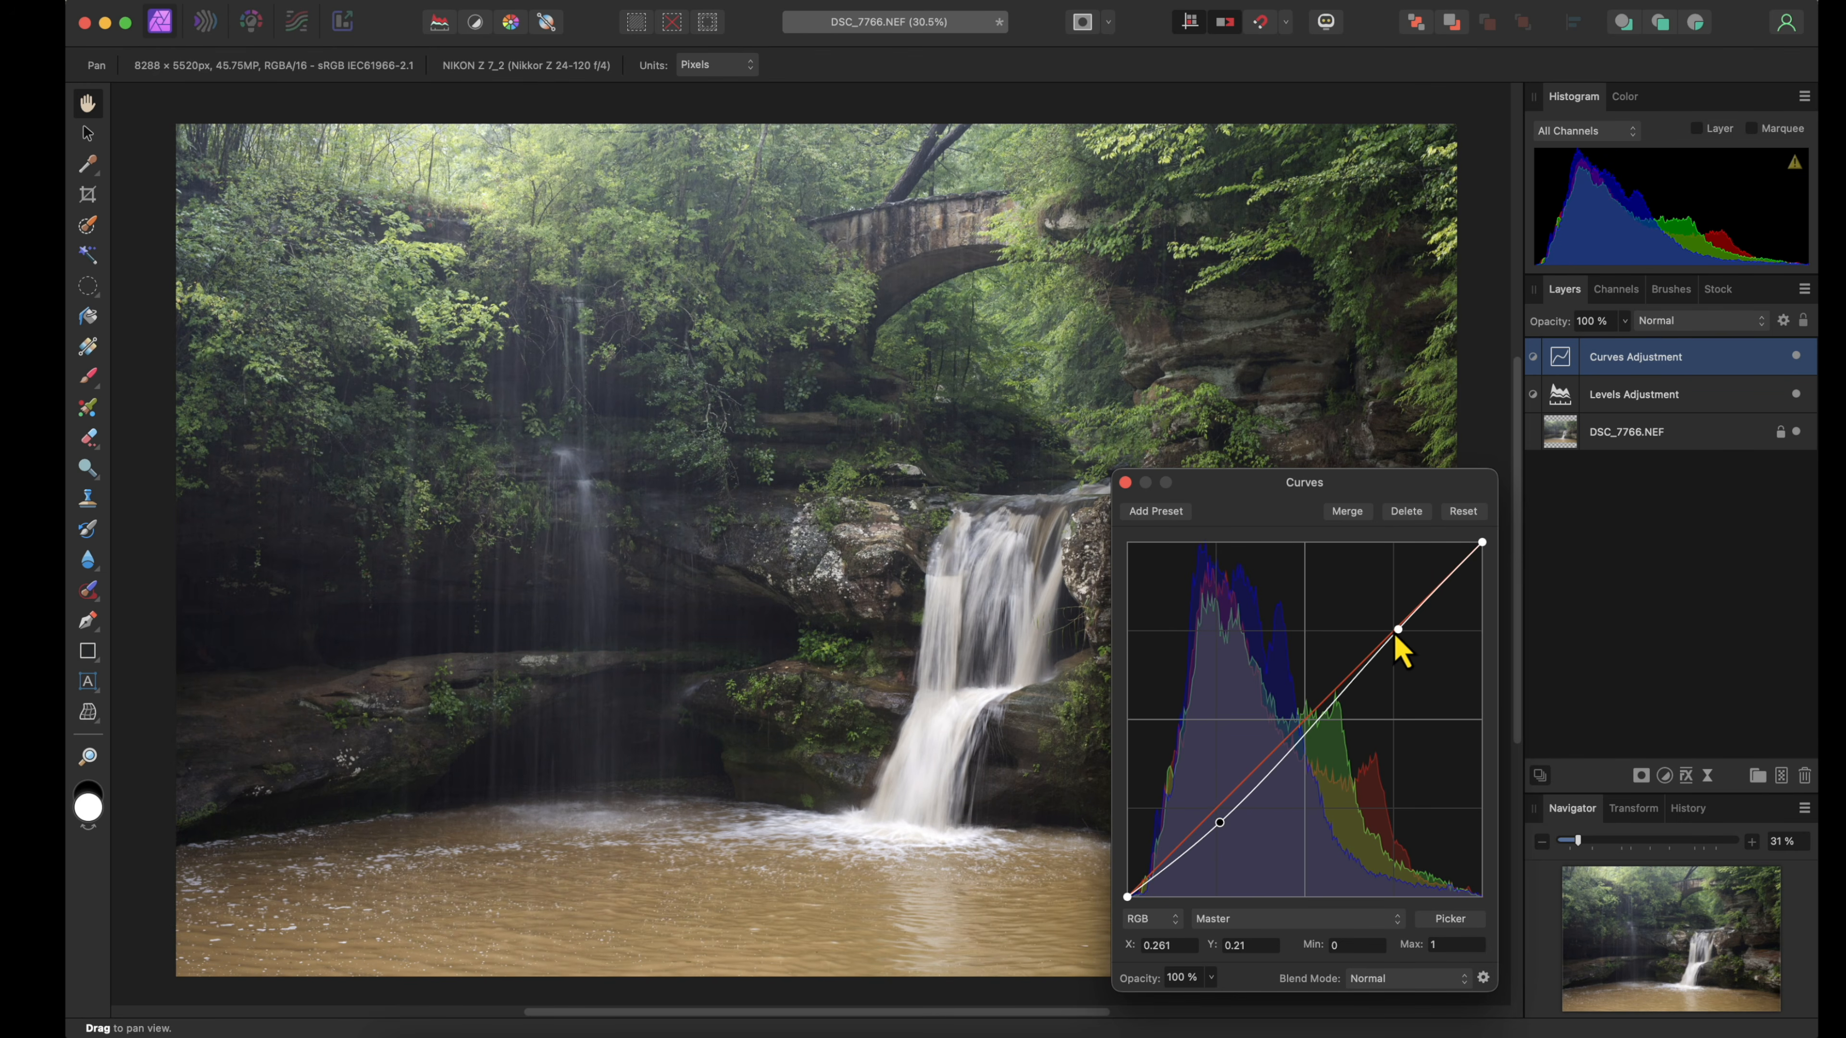
drag(1397, 636, 1395, 620)
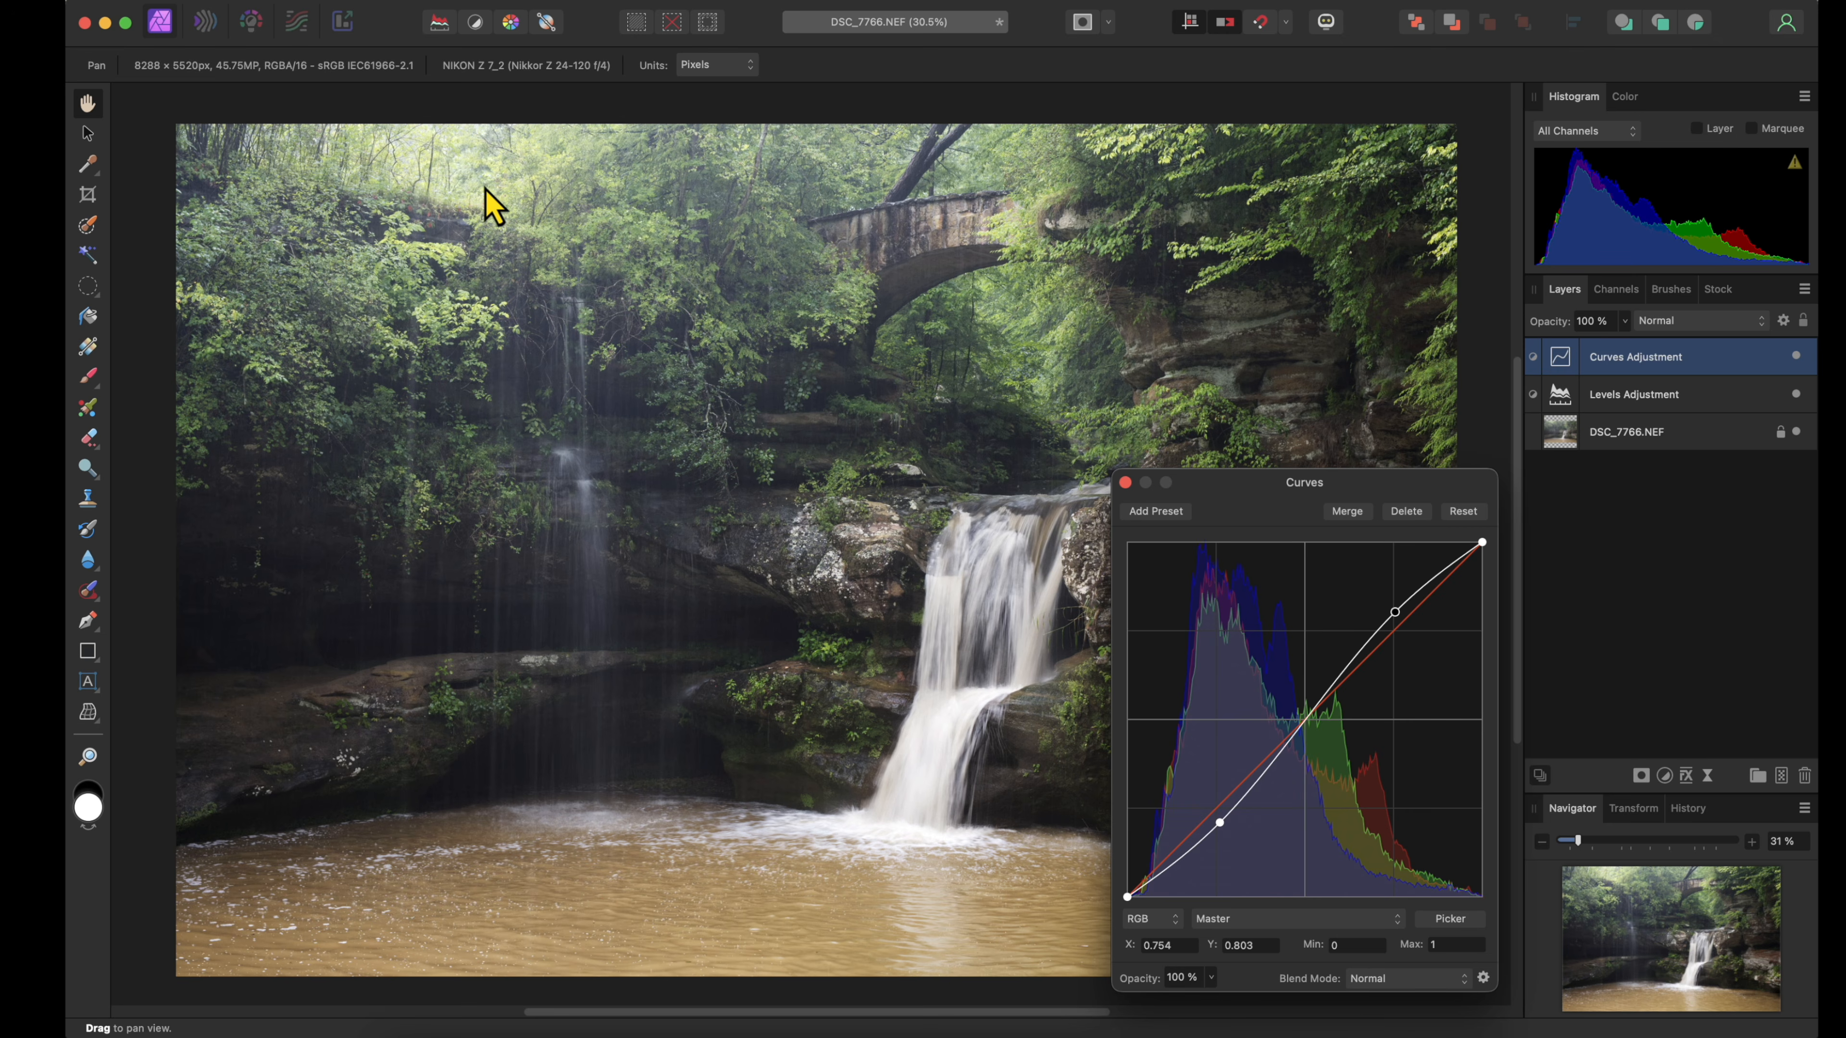
click(1127, 899)
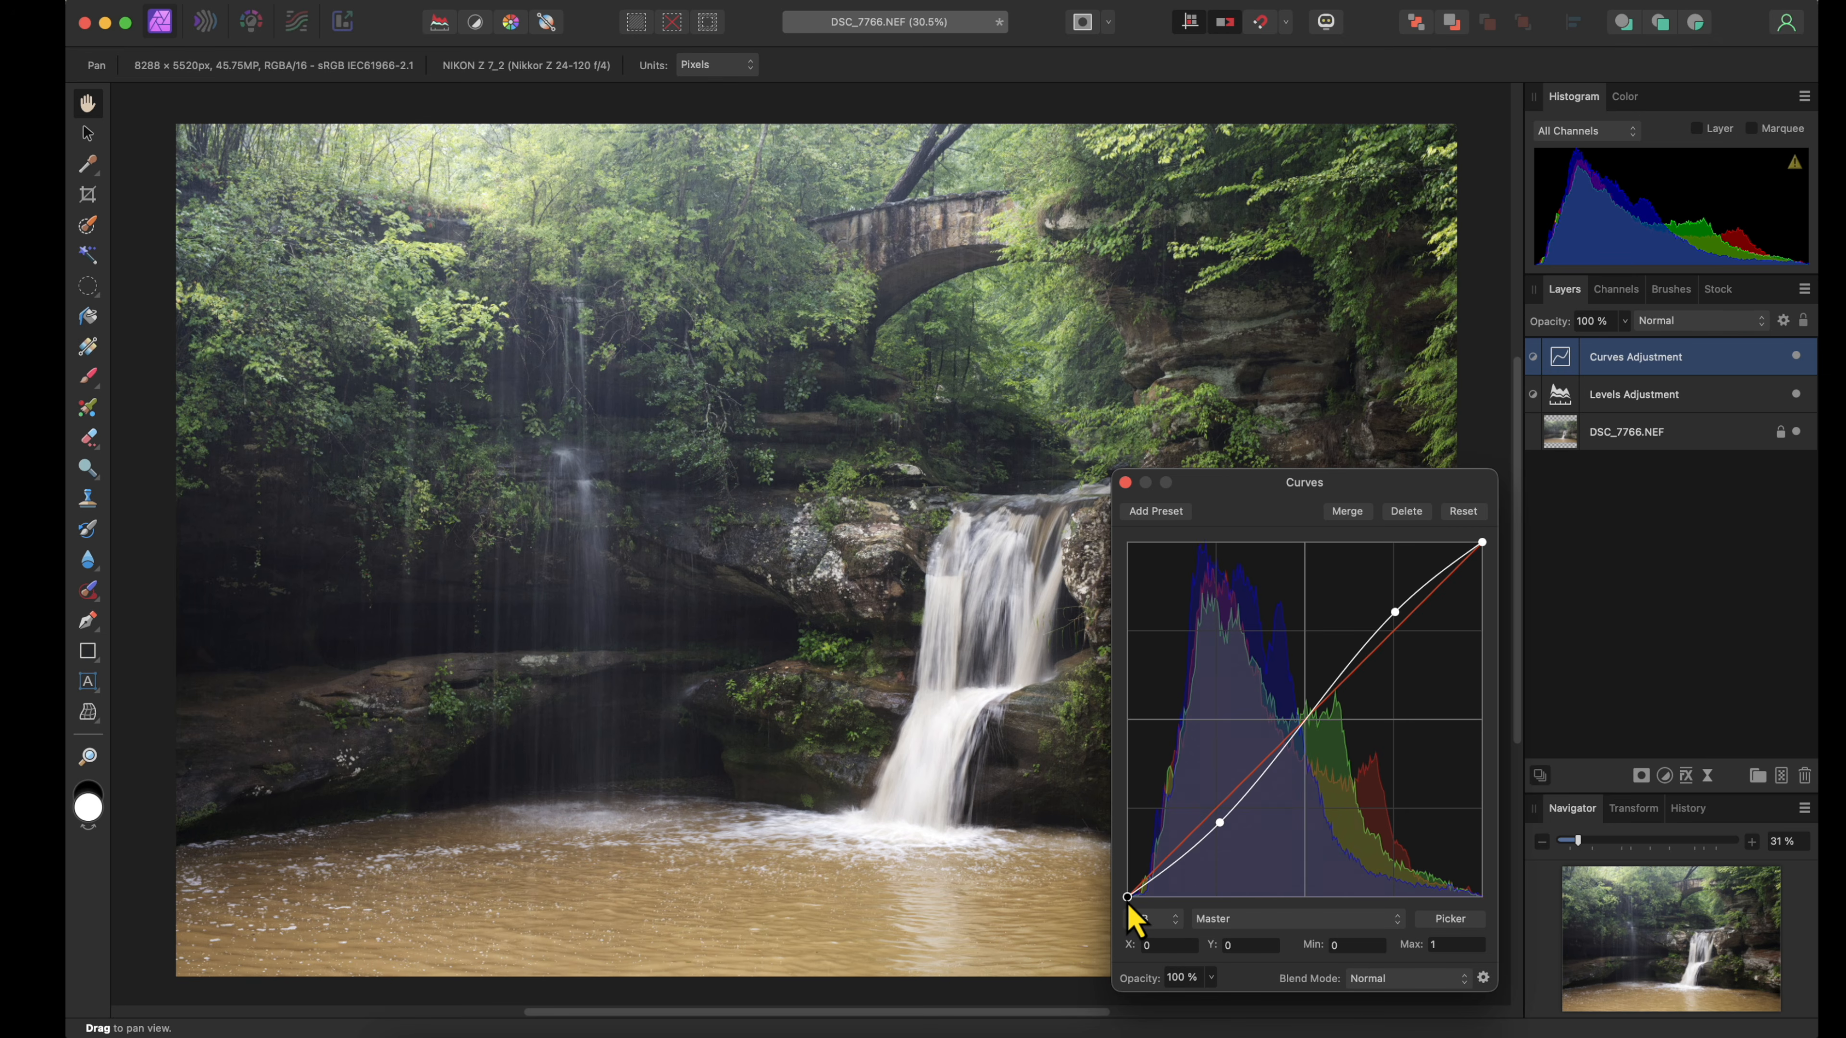
drag(1124, 903, 1122, 897)
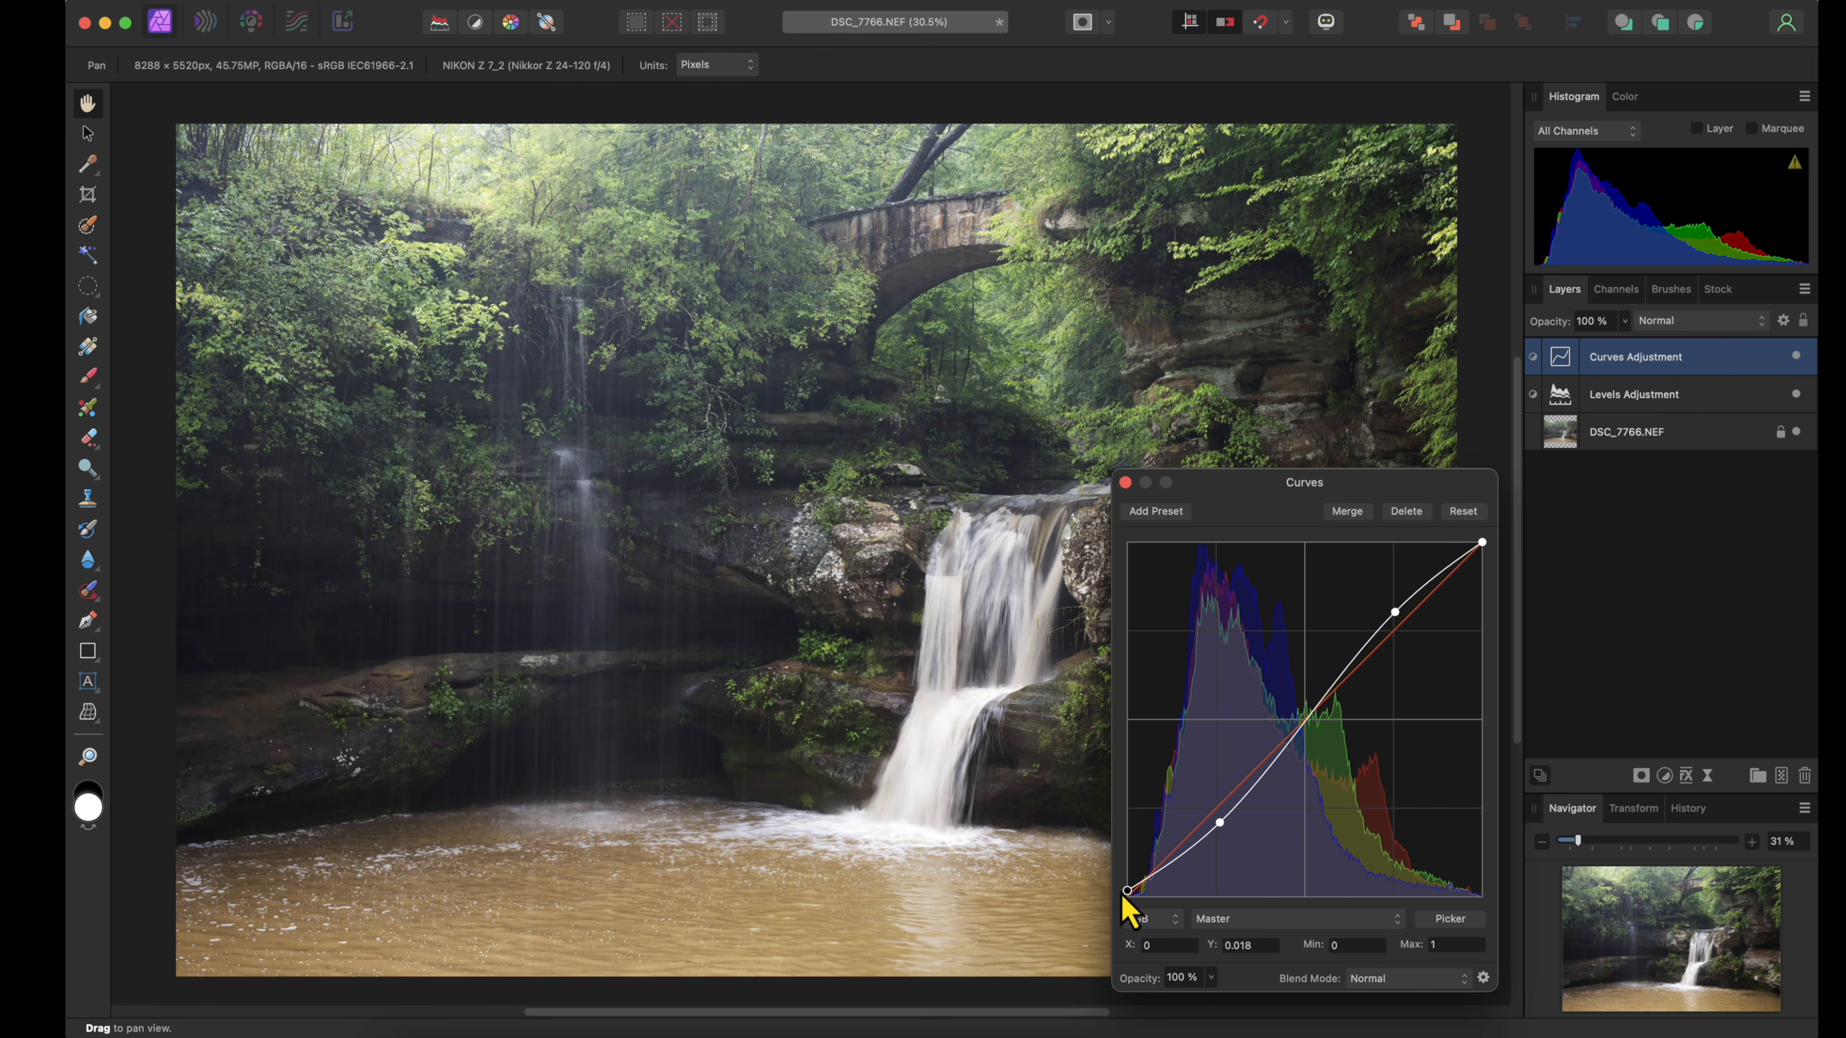
click(1125, 482)
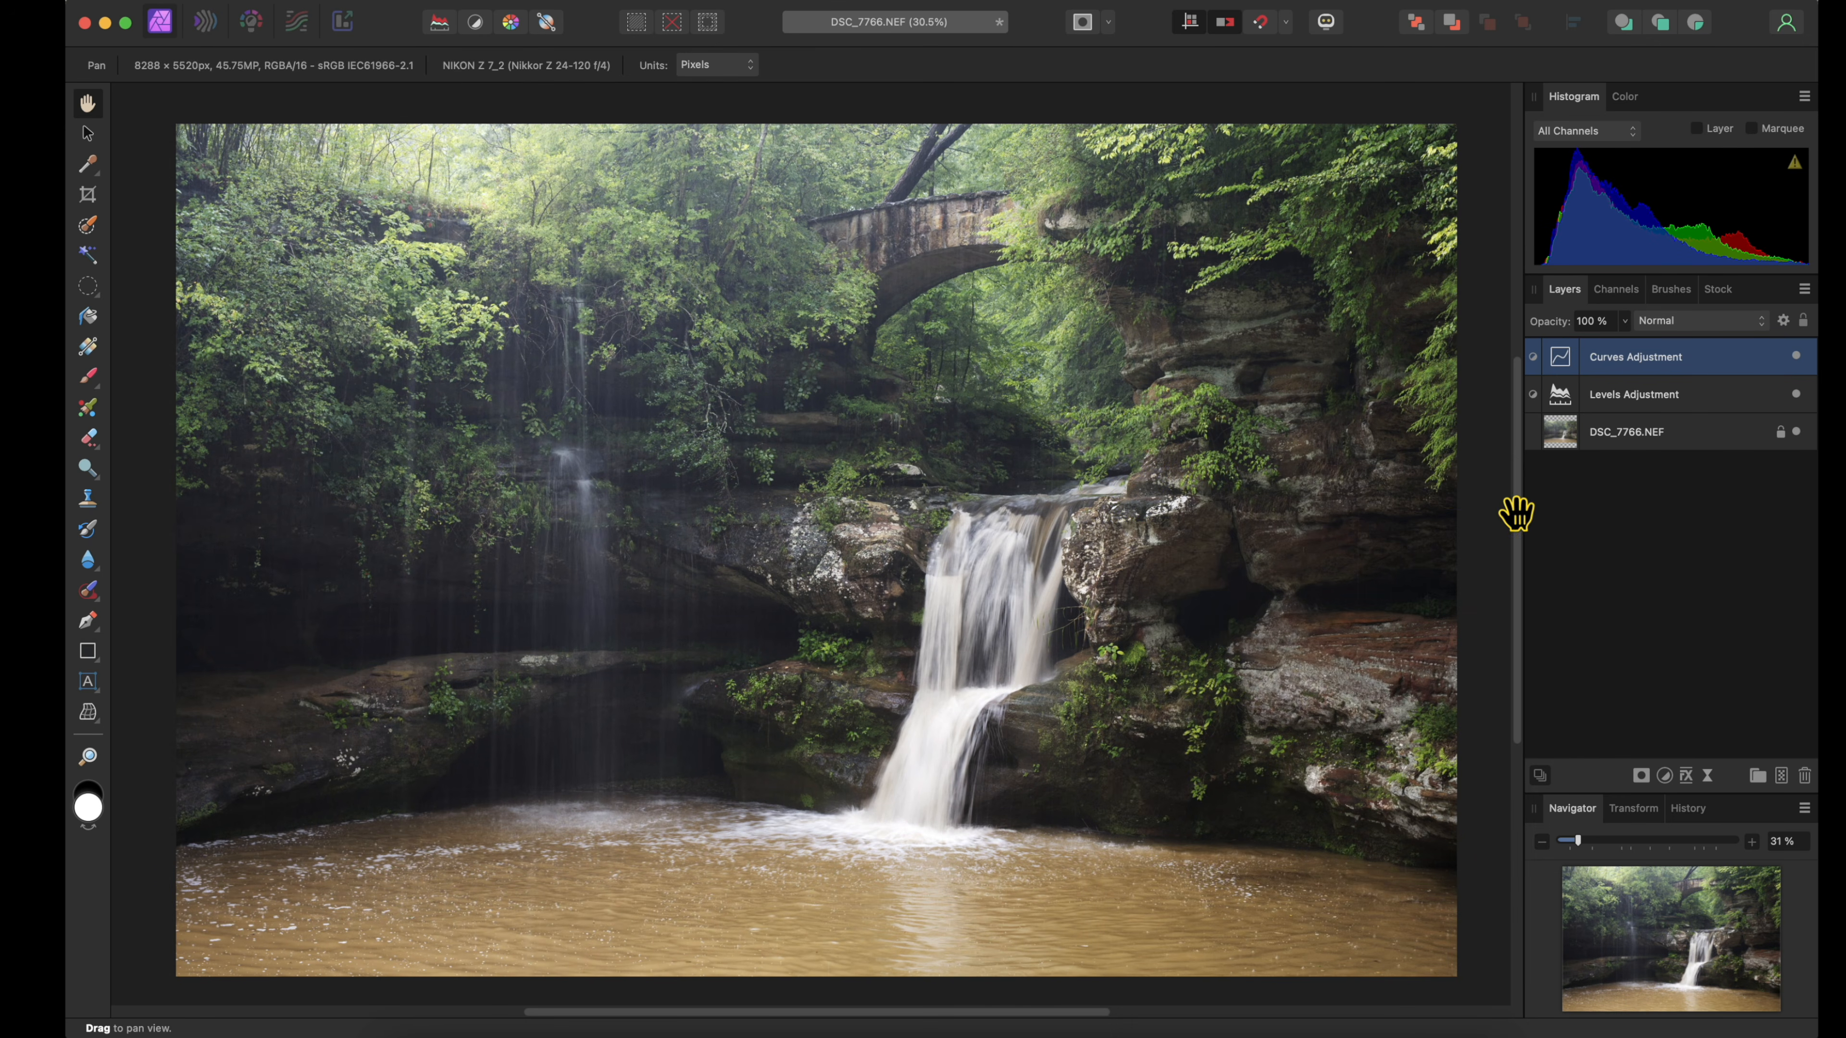
click(1641, 779)
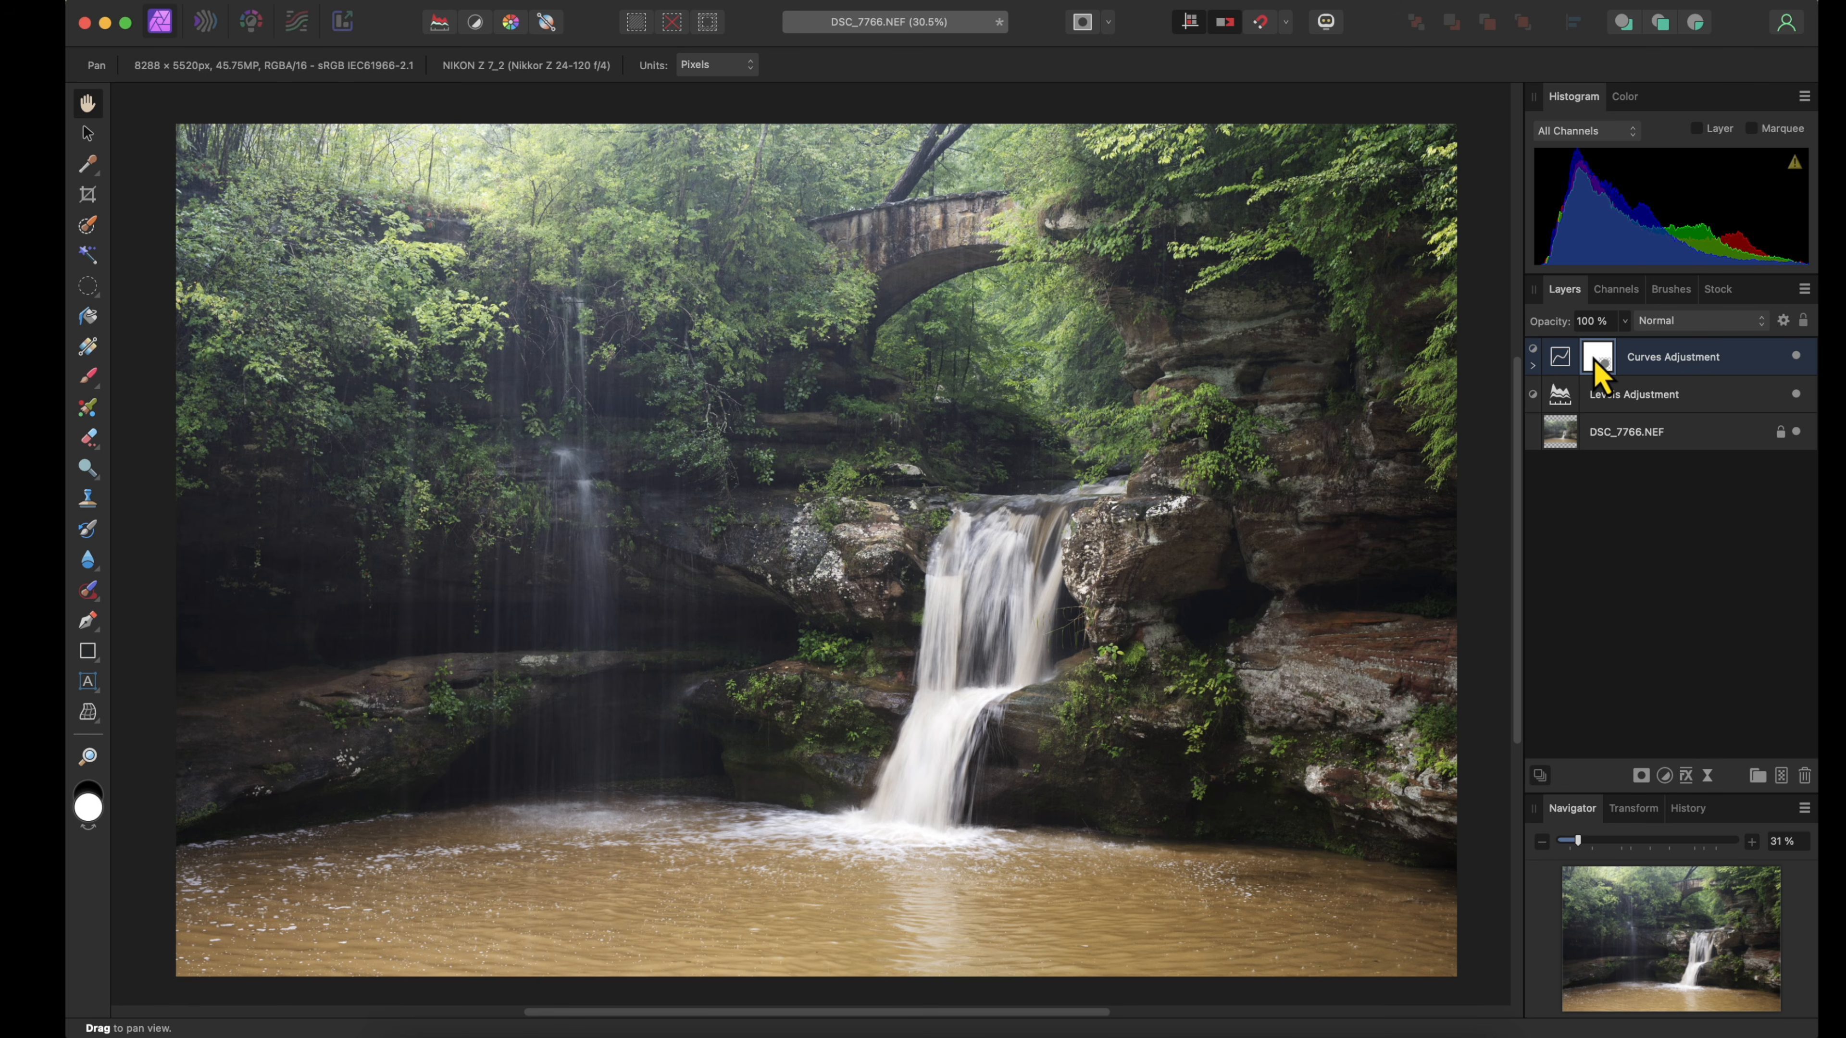
right_click(1596, 362)
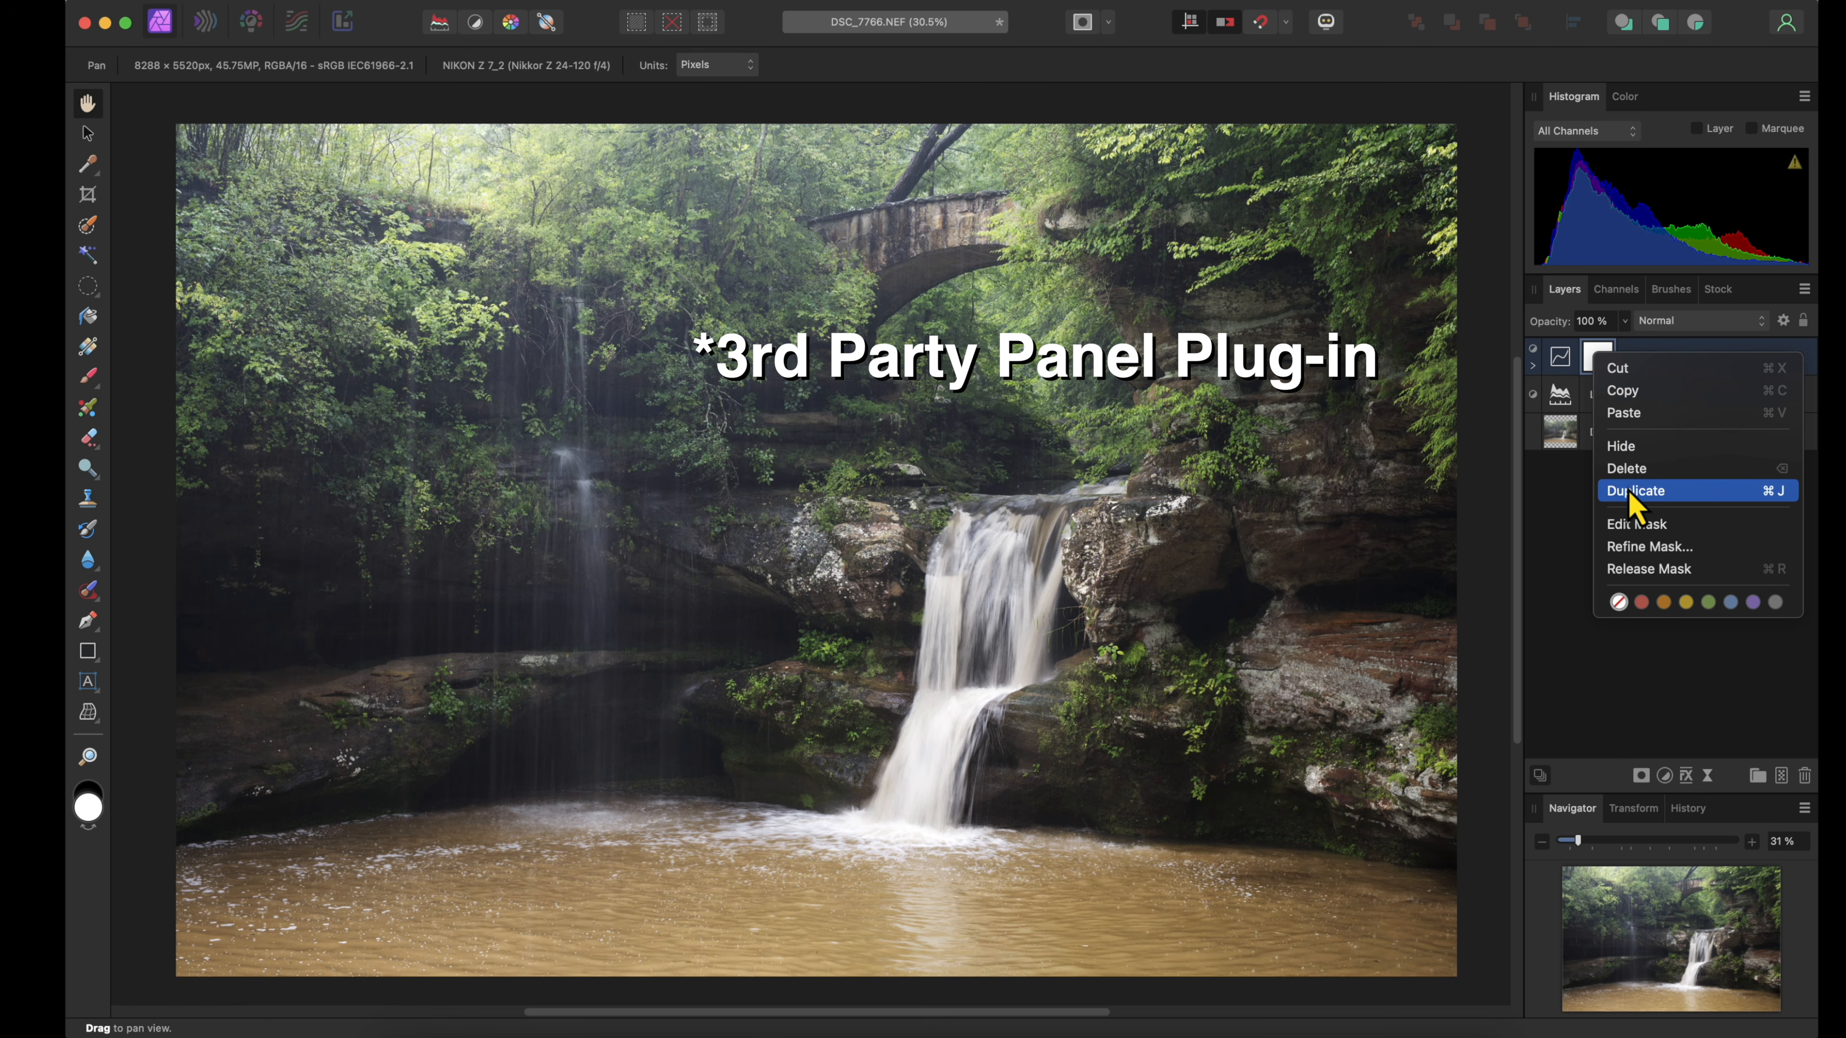
click(1629, 472)
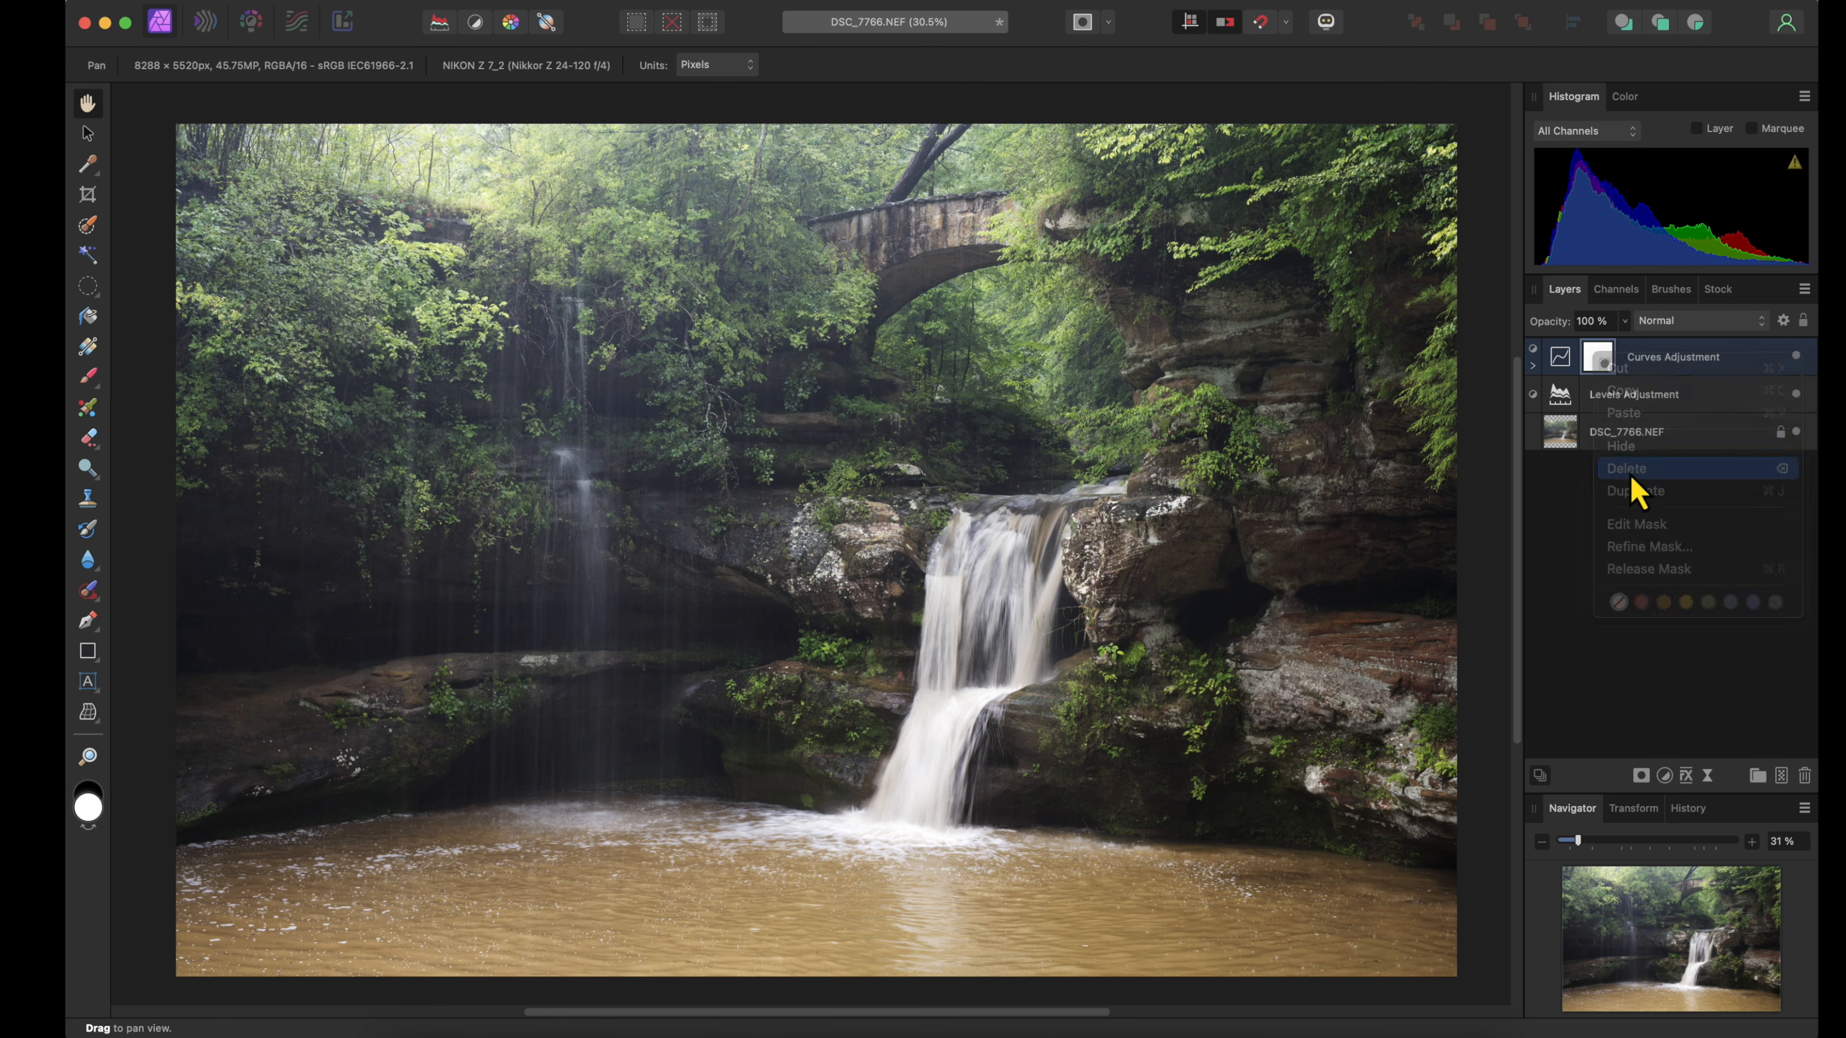
Add a Luminosity Range Mask to the Curves adjustment and apply its Midtones preset
click(1642, 776)
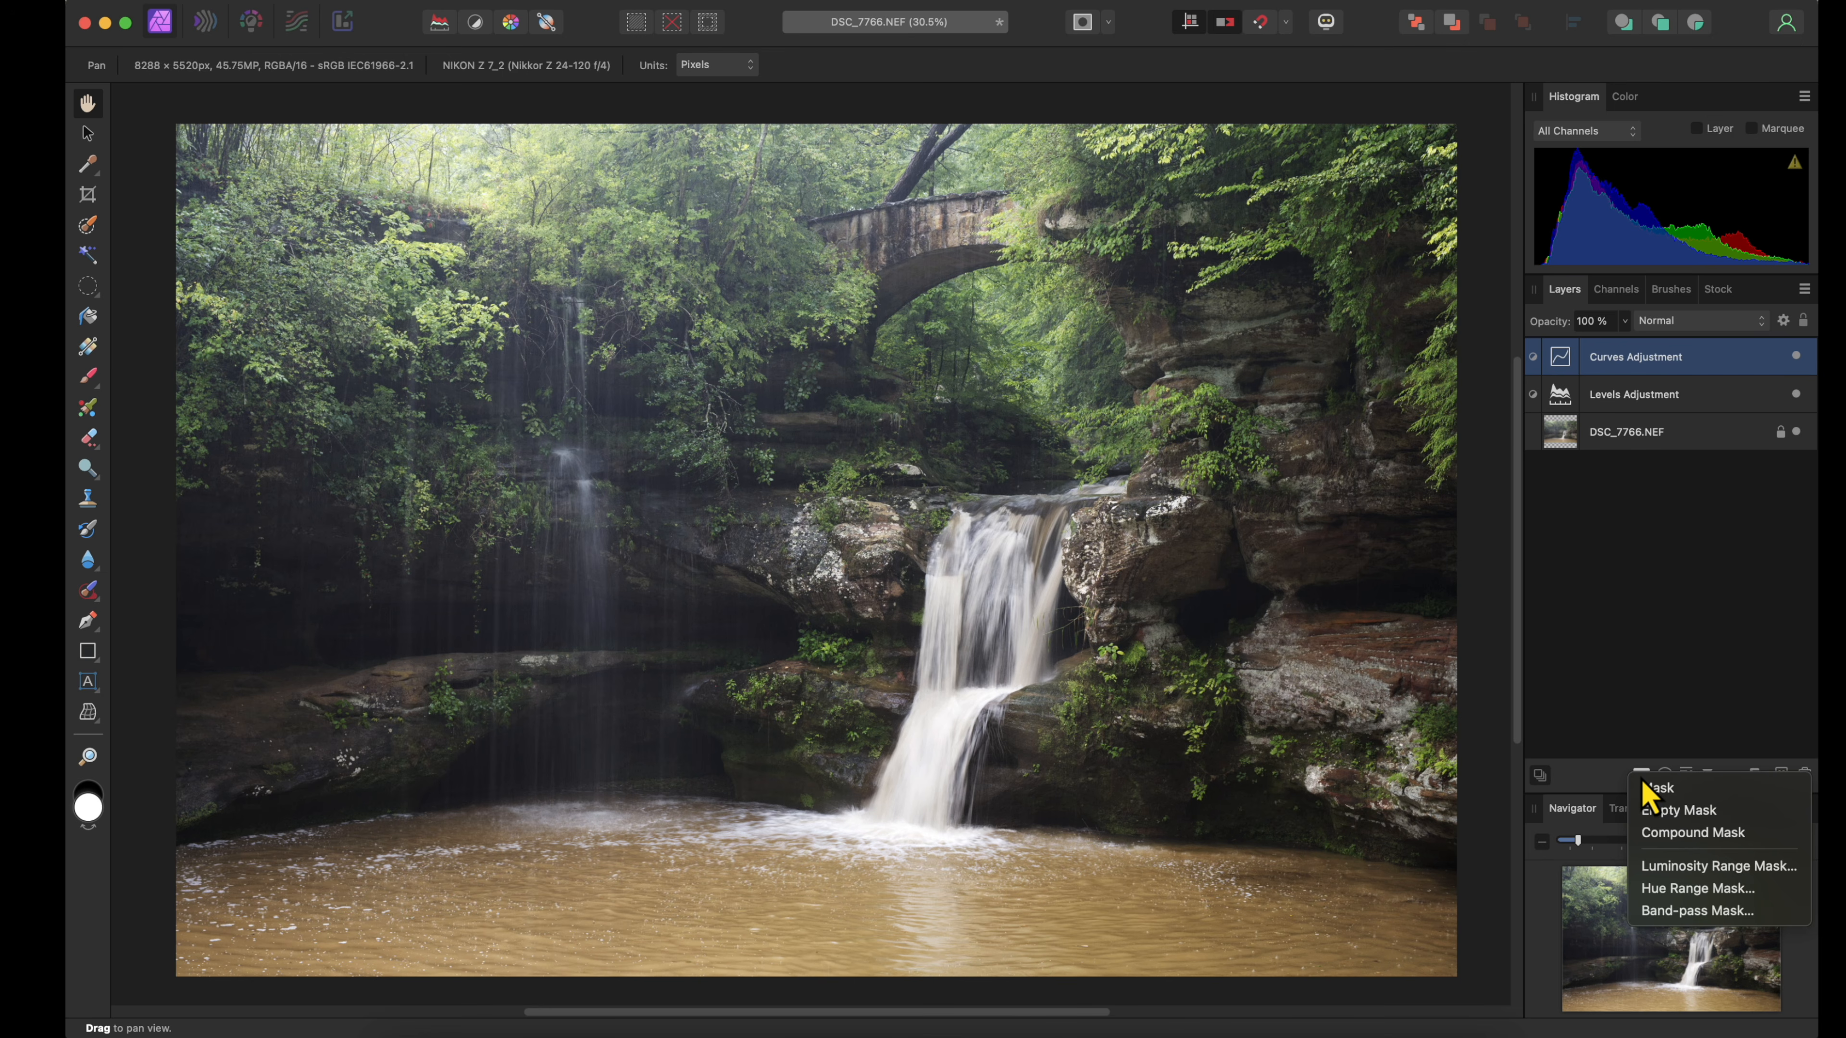
click(1666, 866)
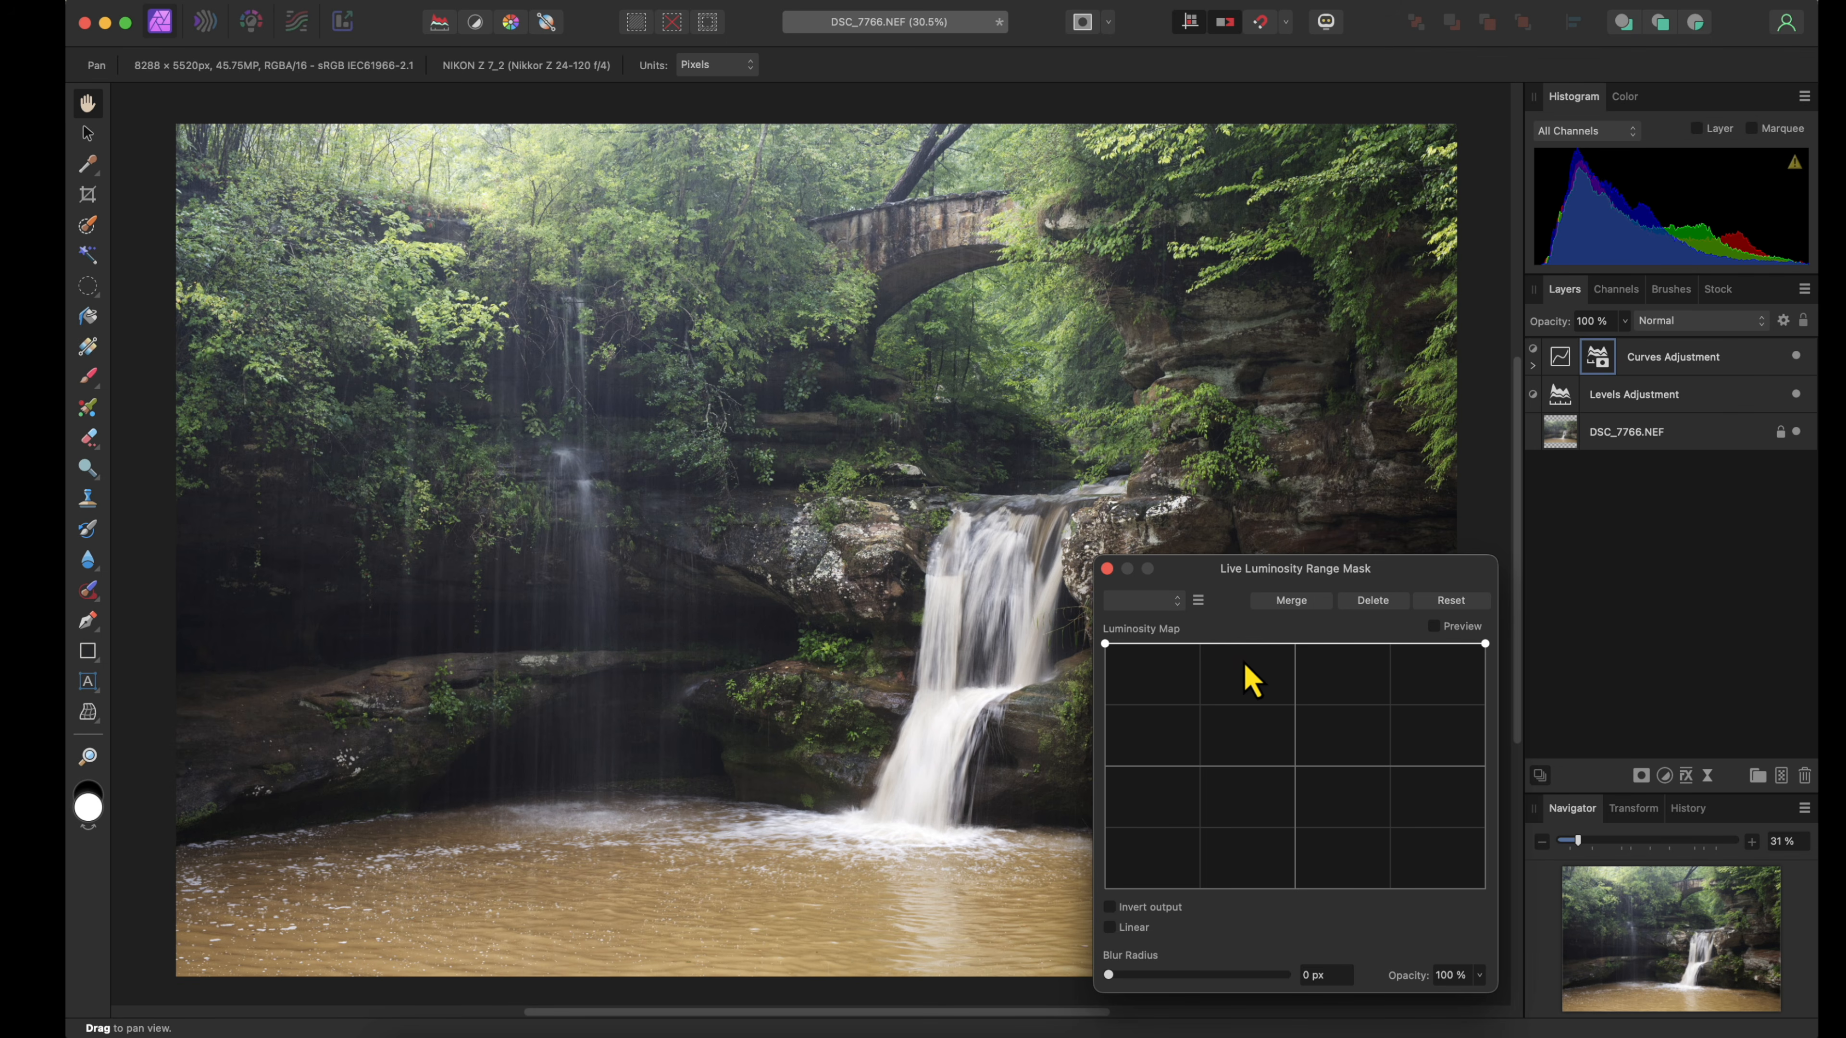
click(1178, 605)
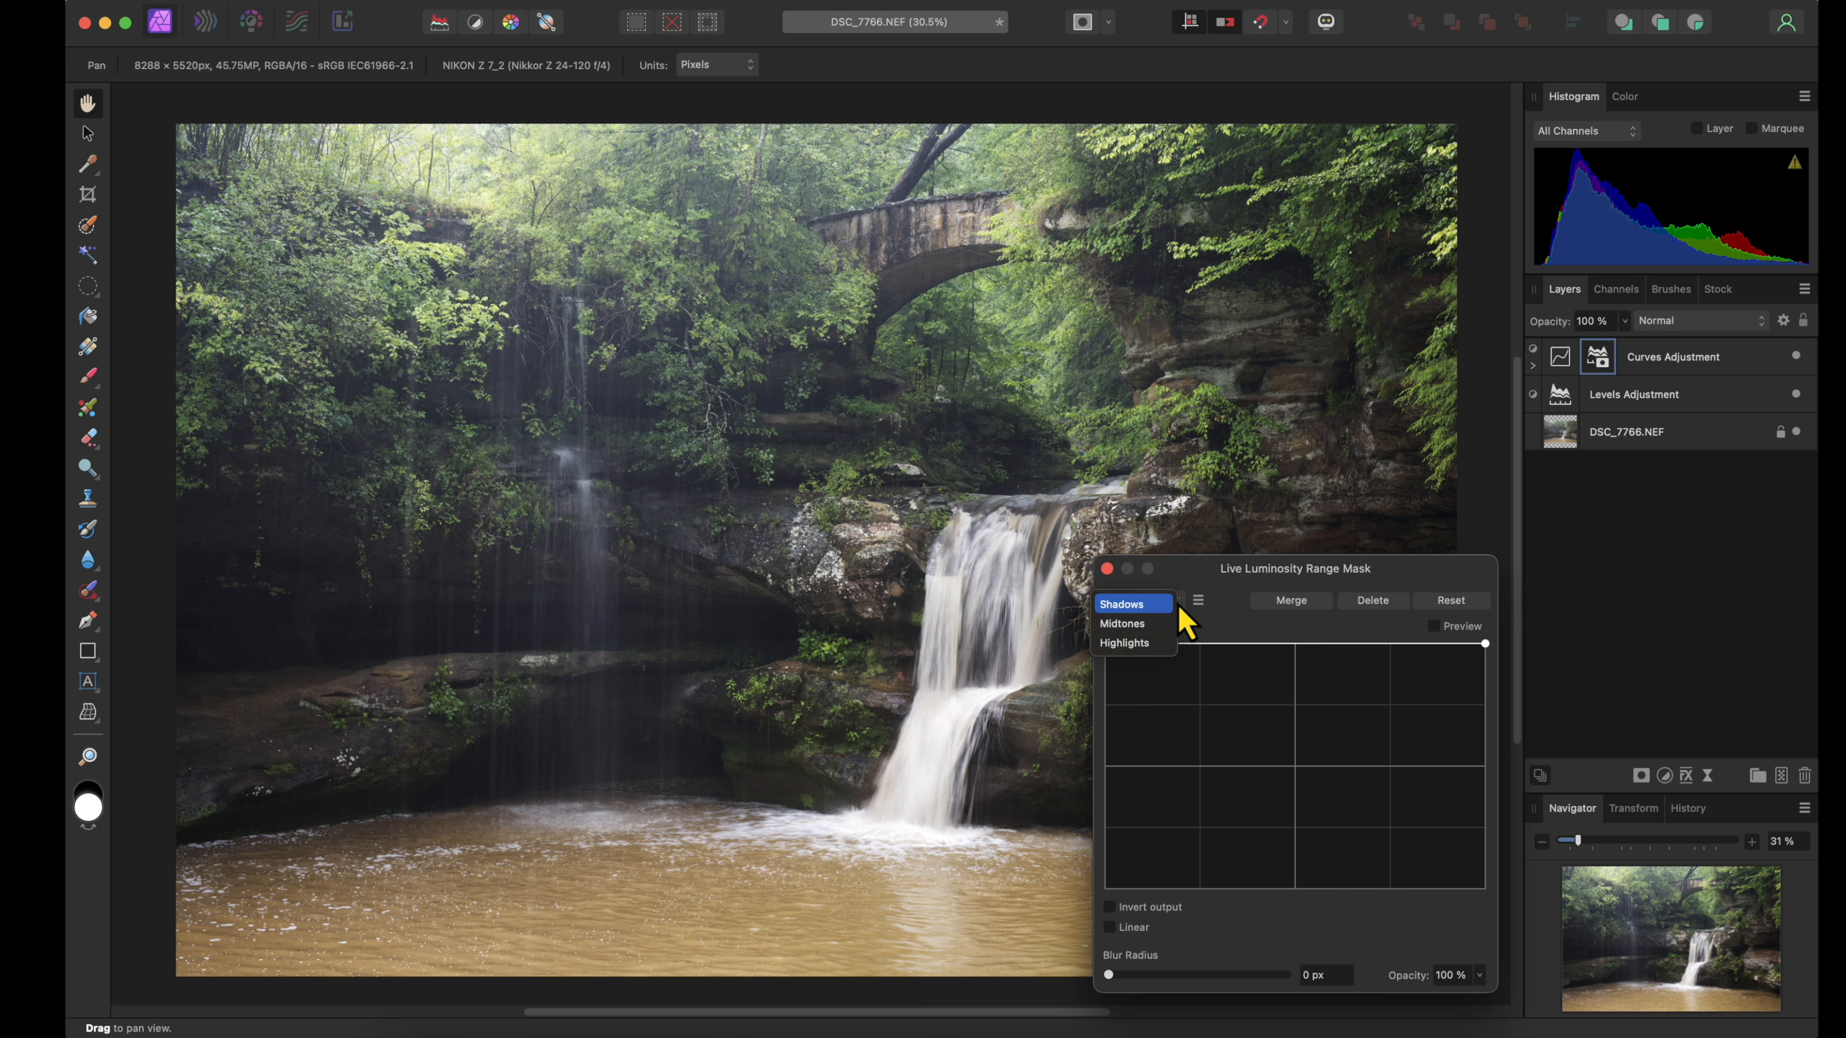
click(1159, 629)
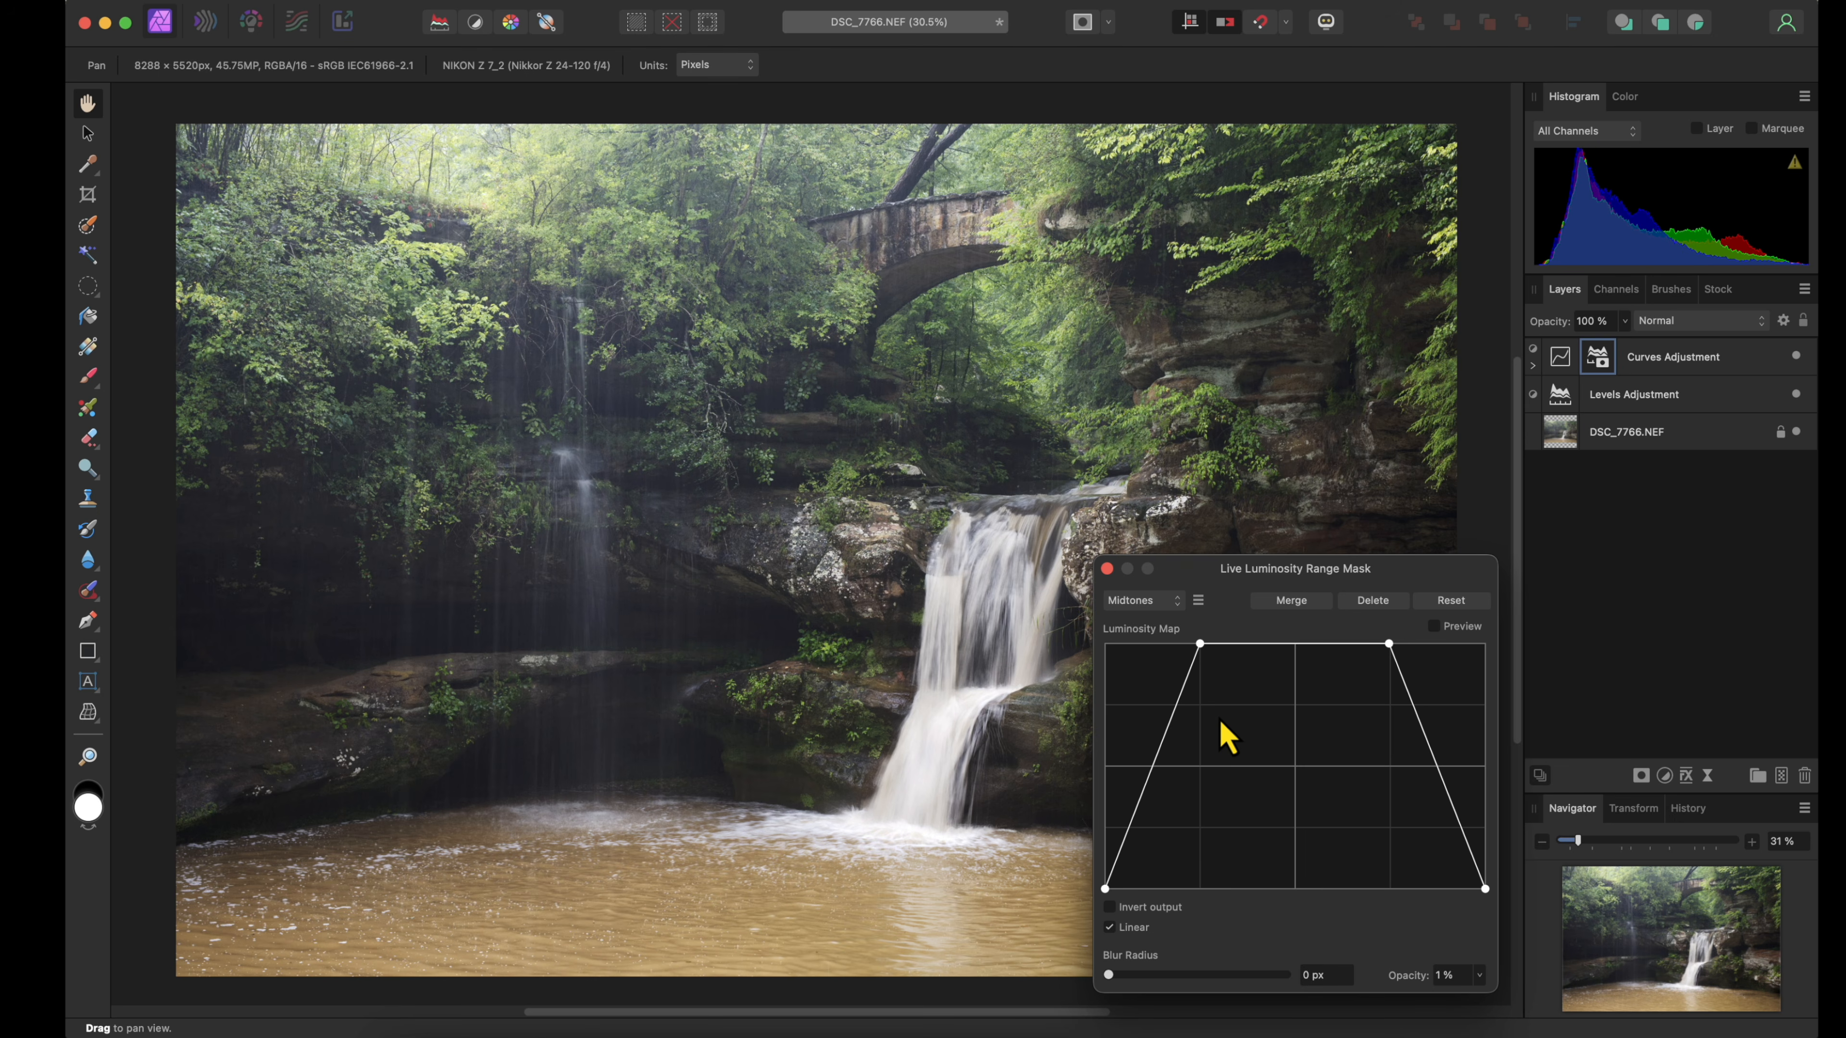
Narrow the mask's midtone plateau to about 33 % to 64 % of the luminosity range while previewing the mask
click(1434, 626)
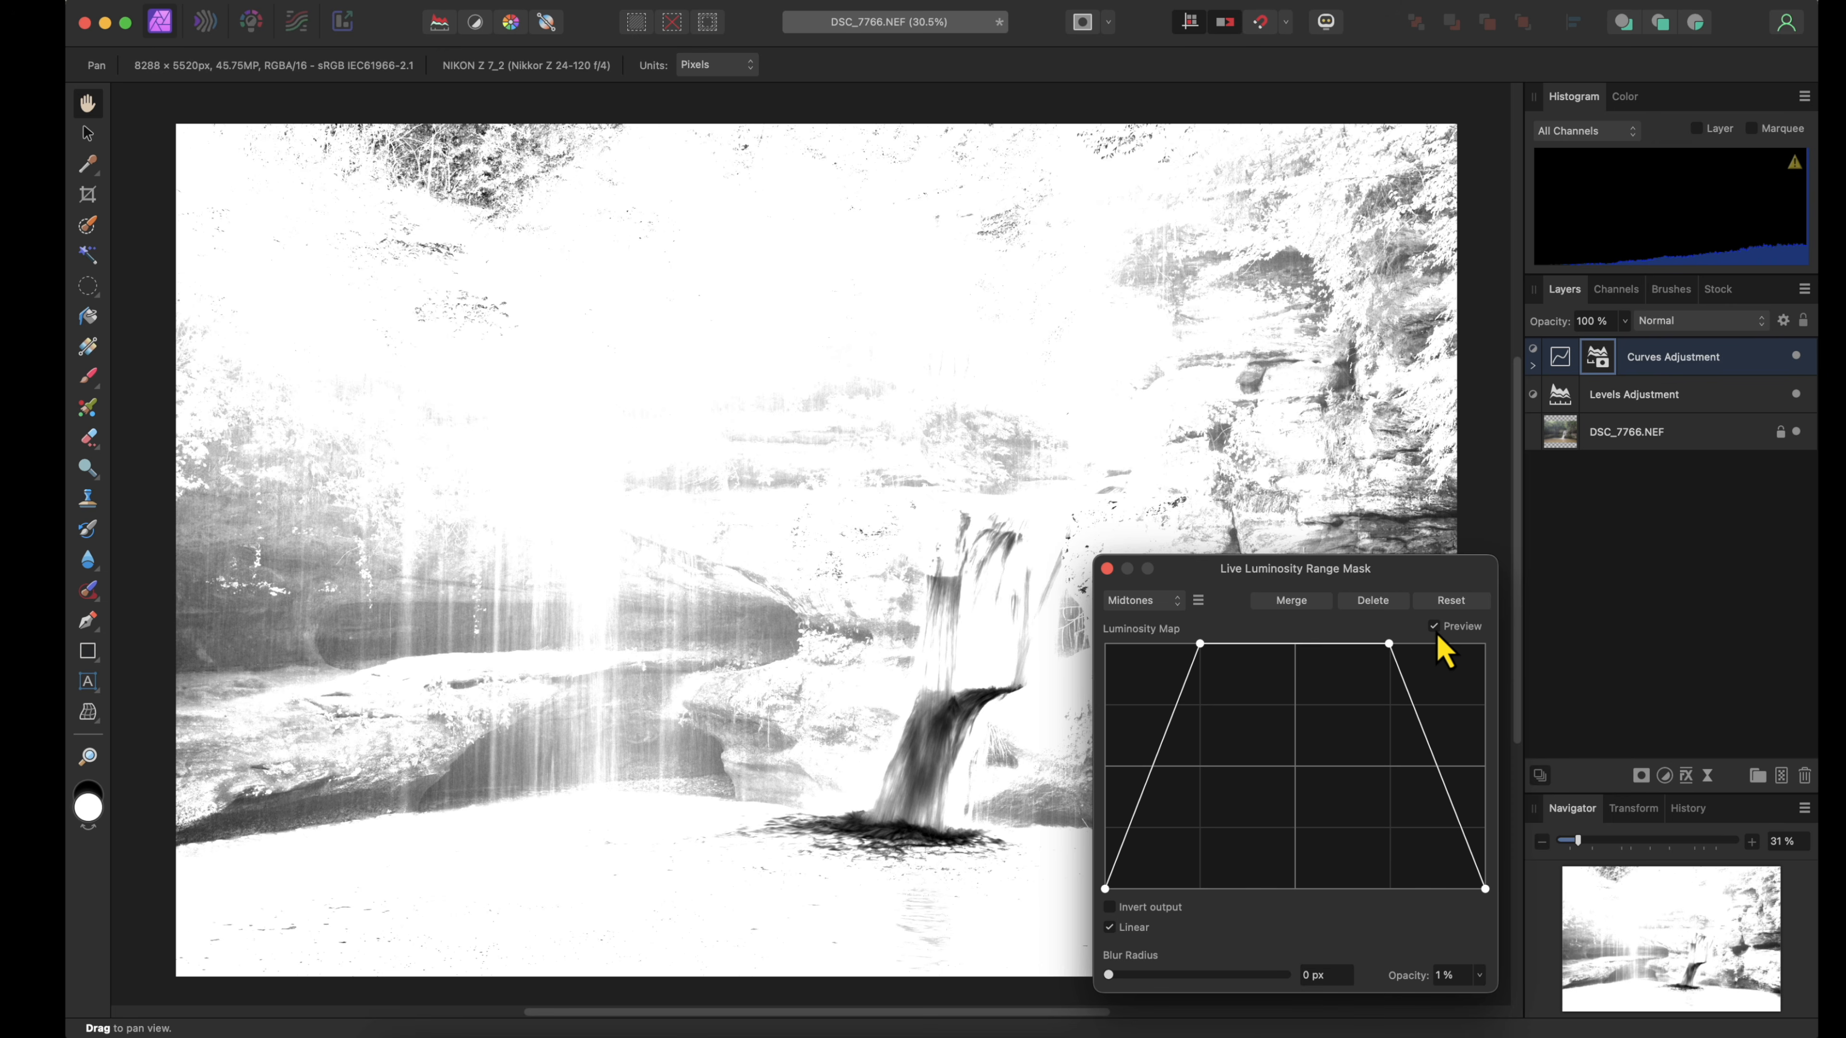
drag(1389, 644, 1349, 644)
drag(1201, 646, 1230, 645)
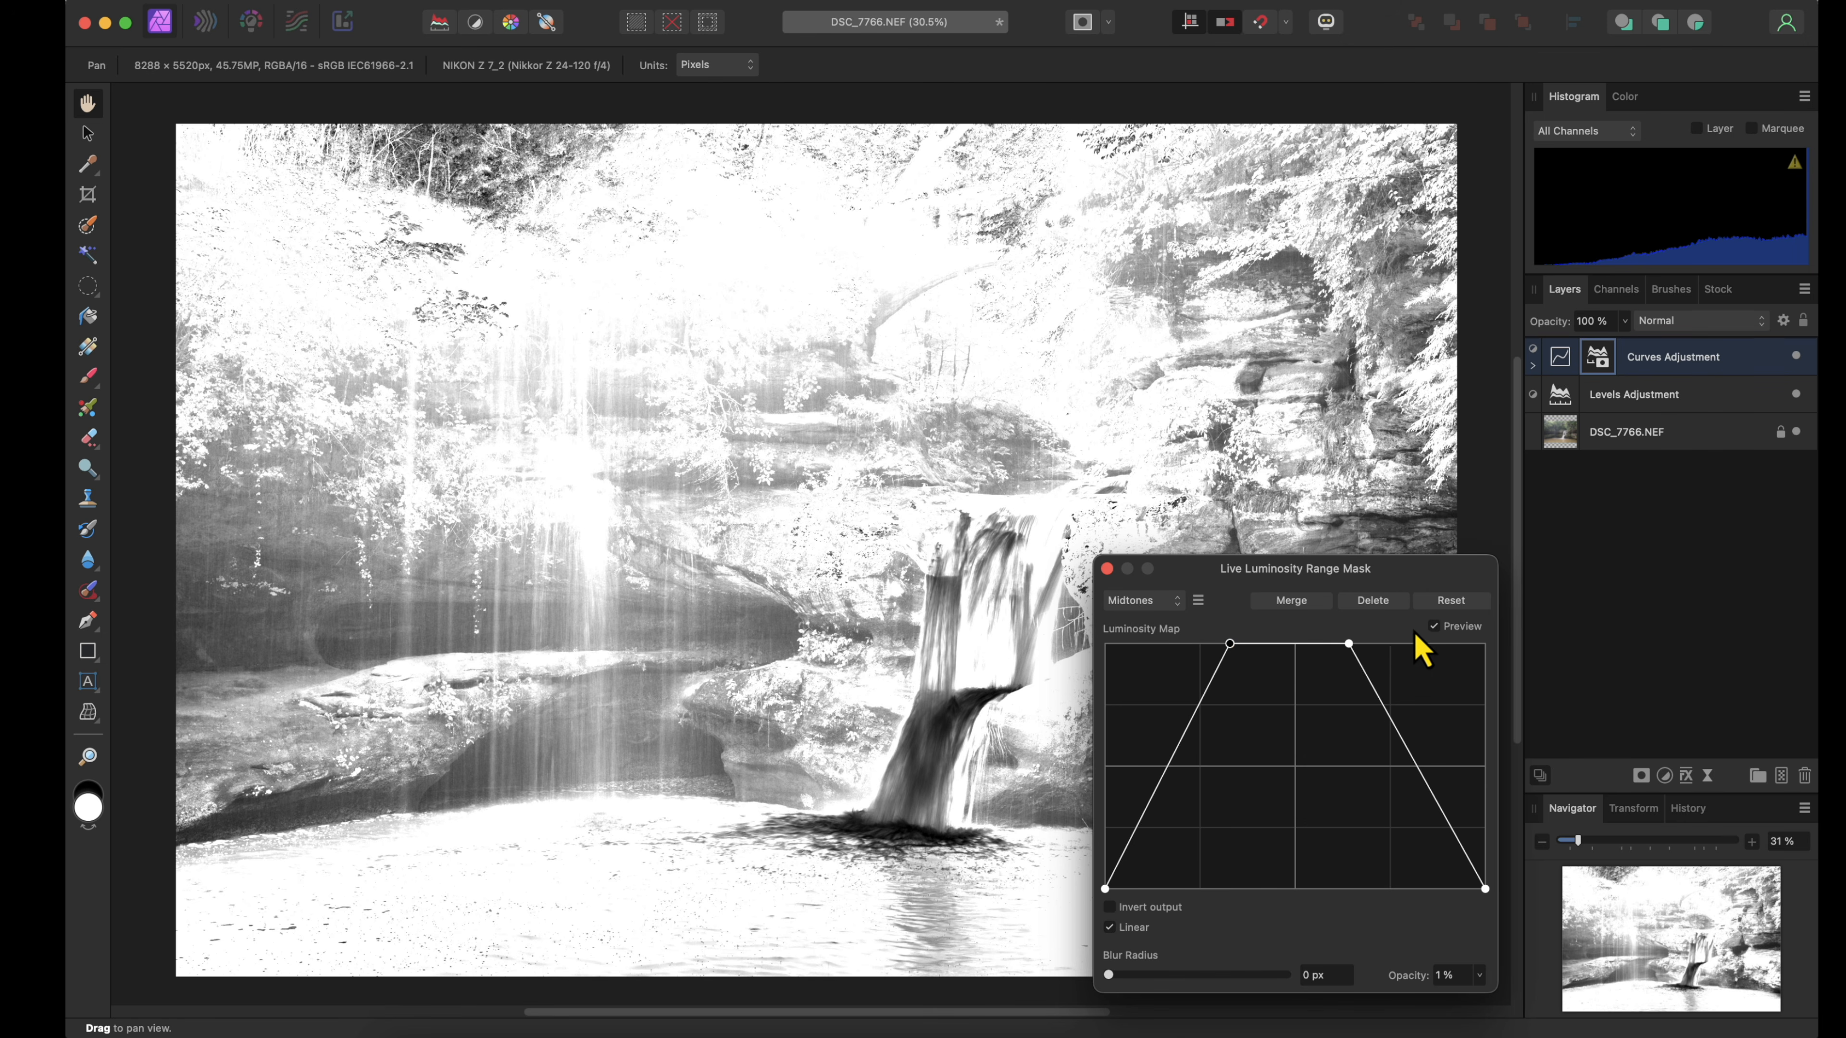
click(1434, 627)
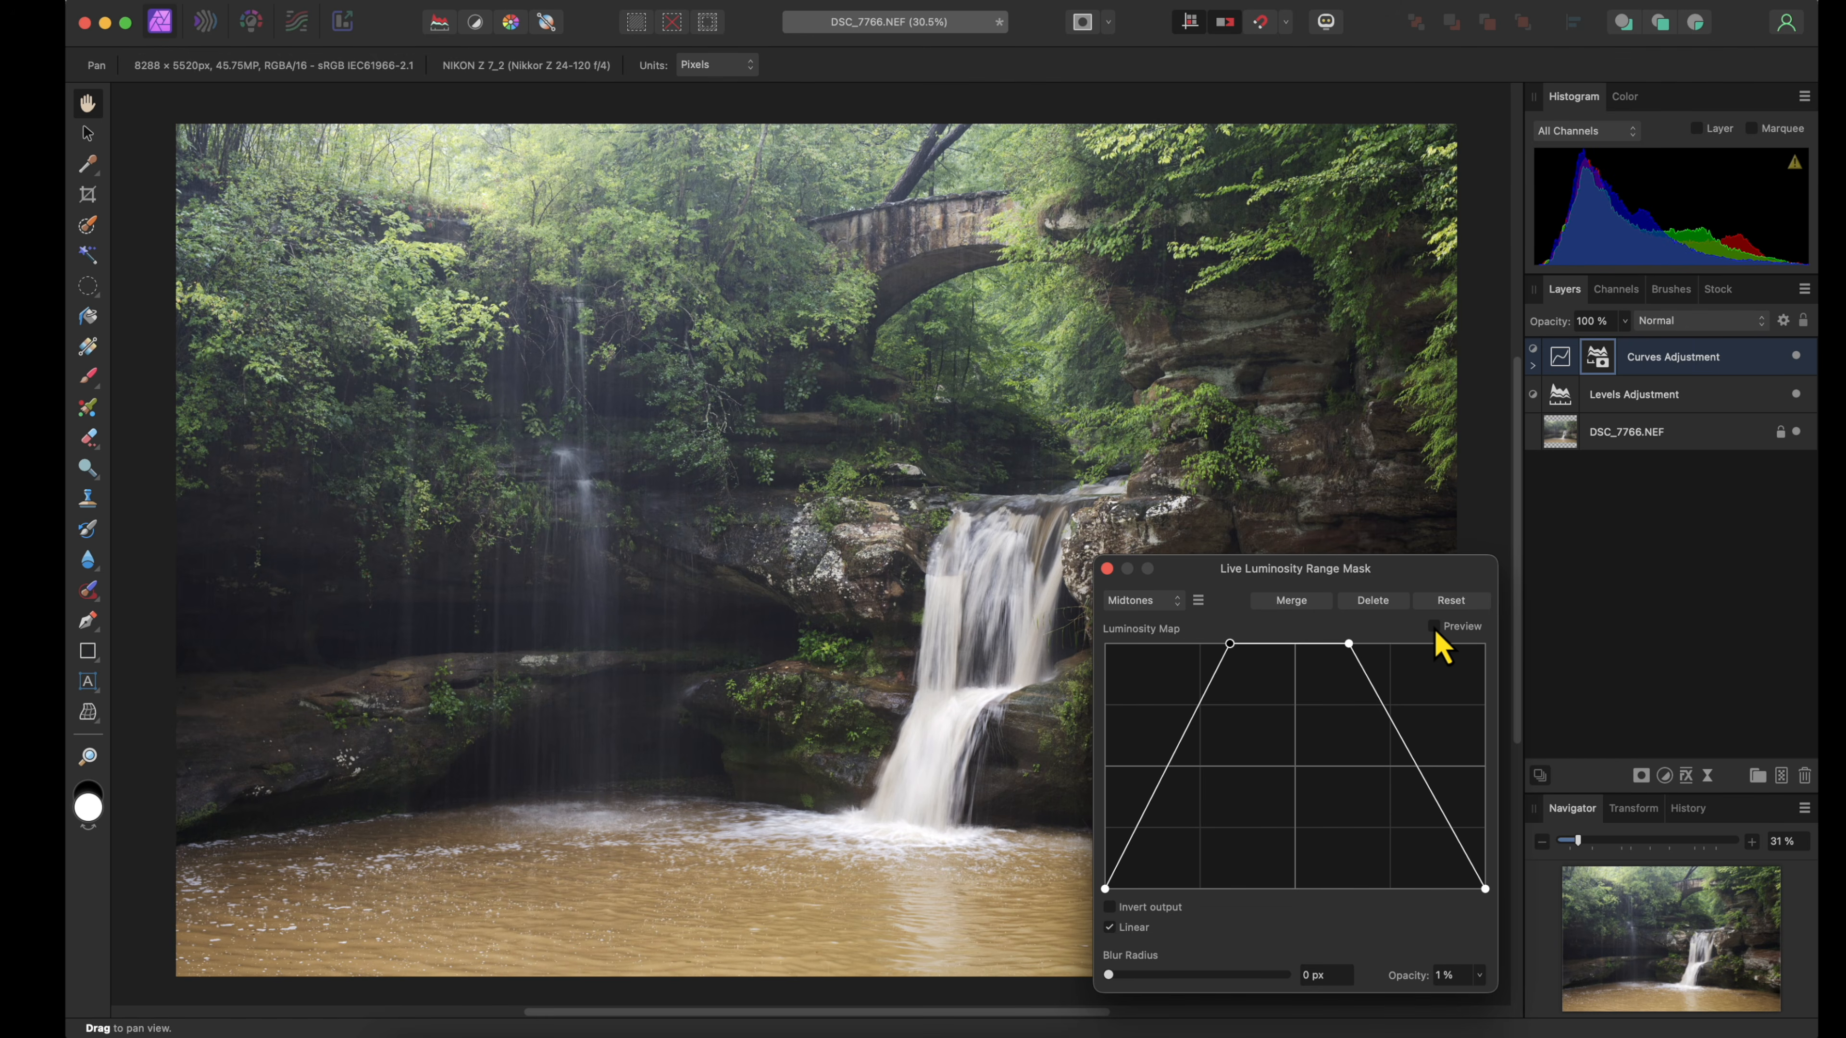
click(1106, 568)
Compare the photo with and without the midtone-masked Curves adjustment
click(1796, 358)
click(1796, 358)
click(1796, 358)
click(1798, 359)
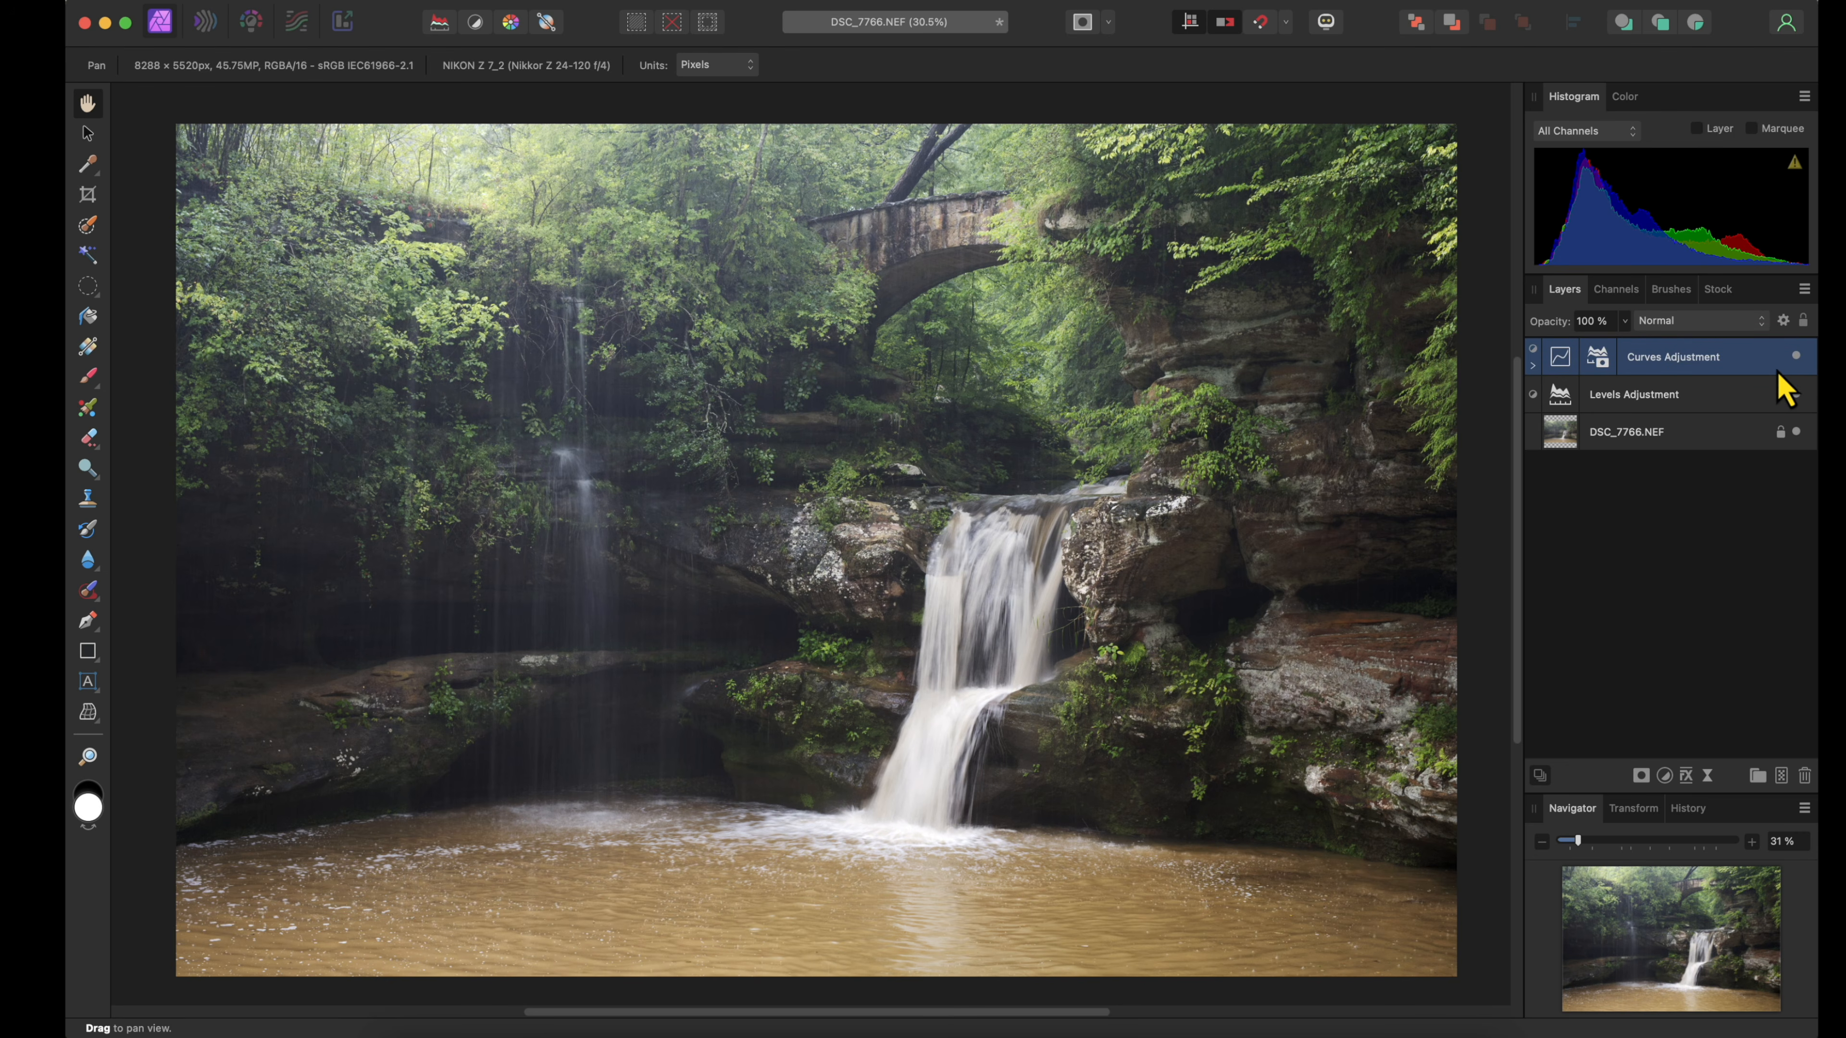
click(1798, 357)
click(1798, 357)
Lower the Curves adjustment layer's opacity to 90 % and compare before and after
click(1625, 323)
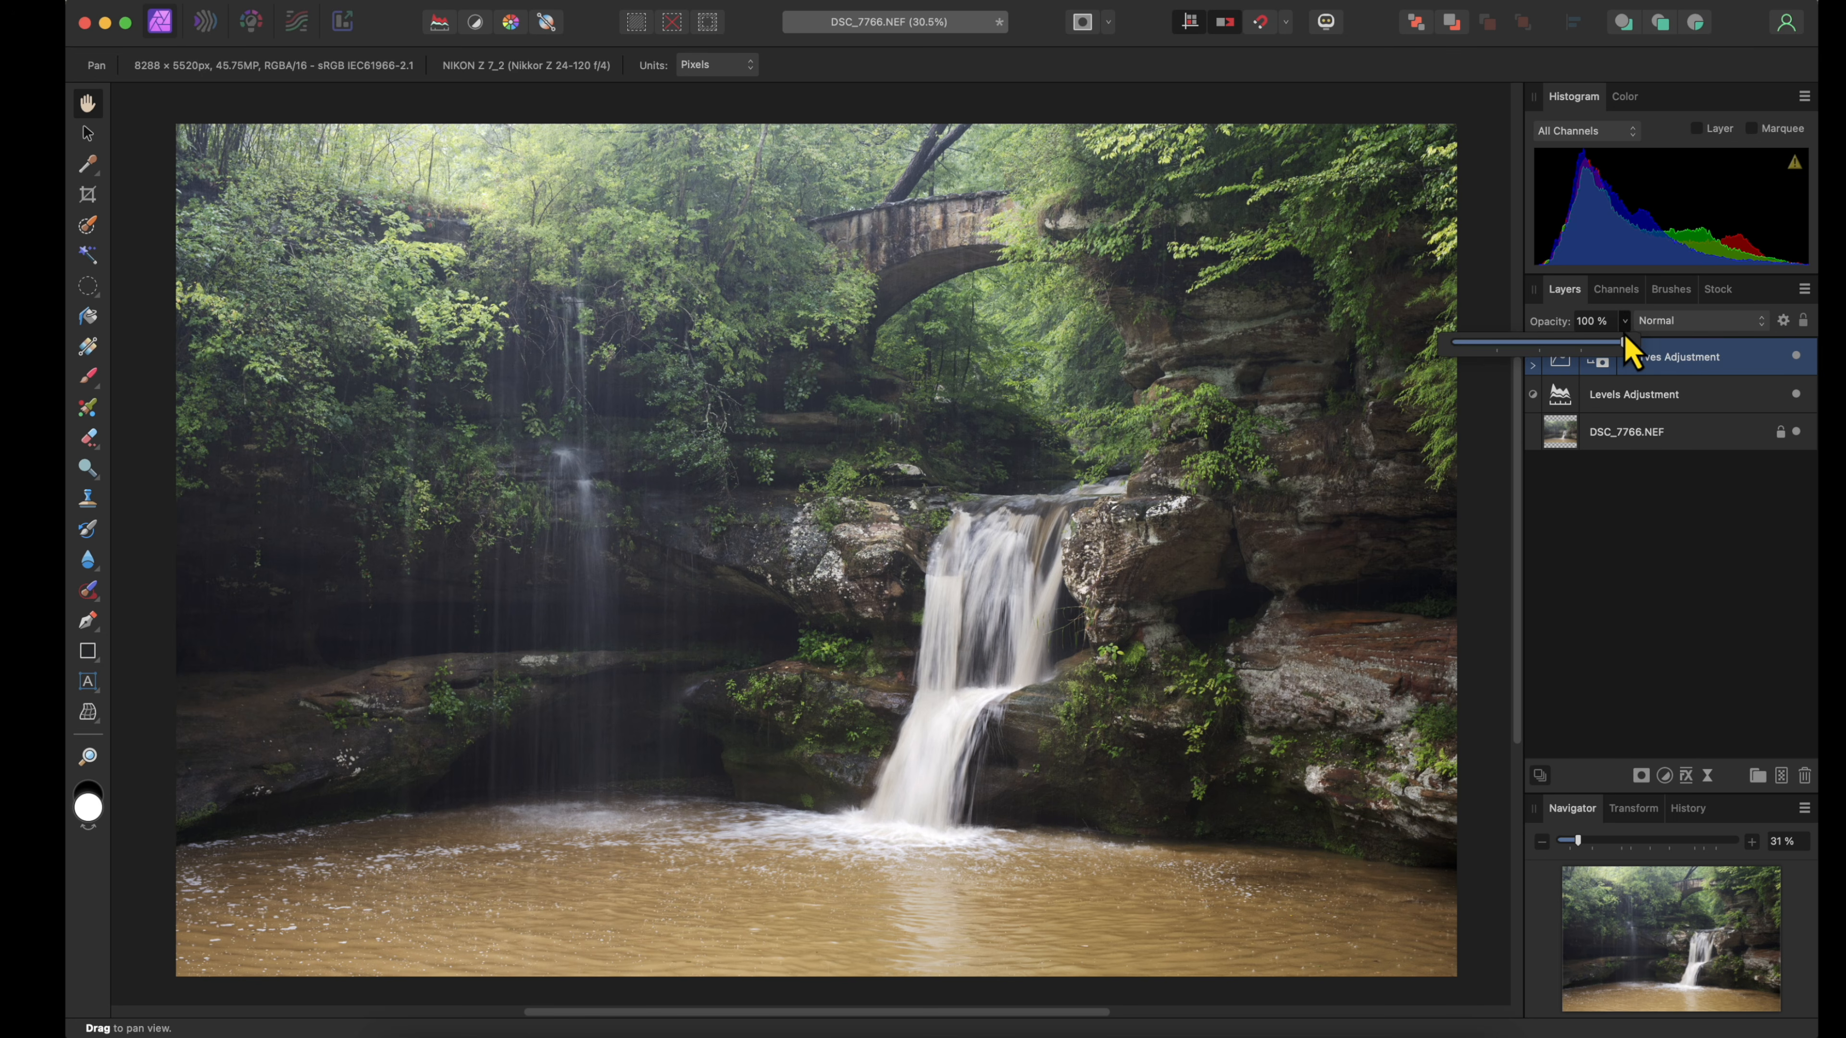
drag(1625, 346, 1605, 345)
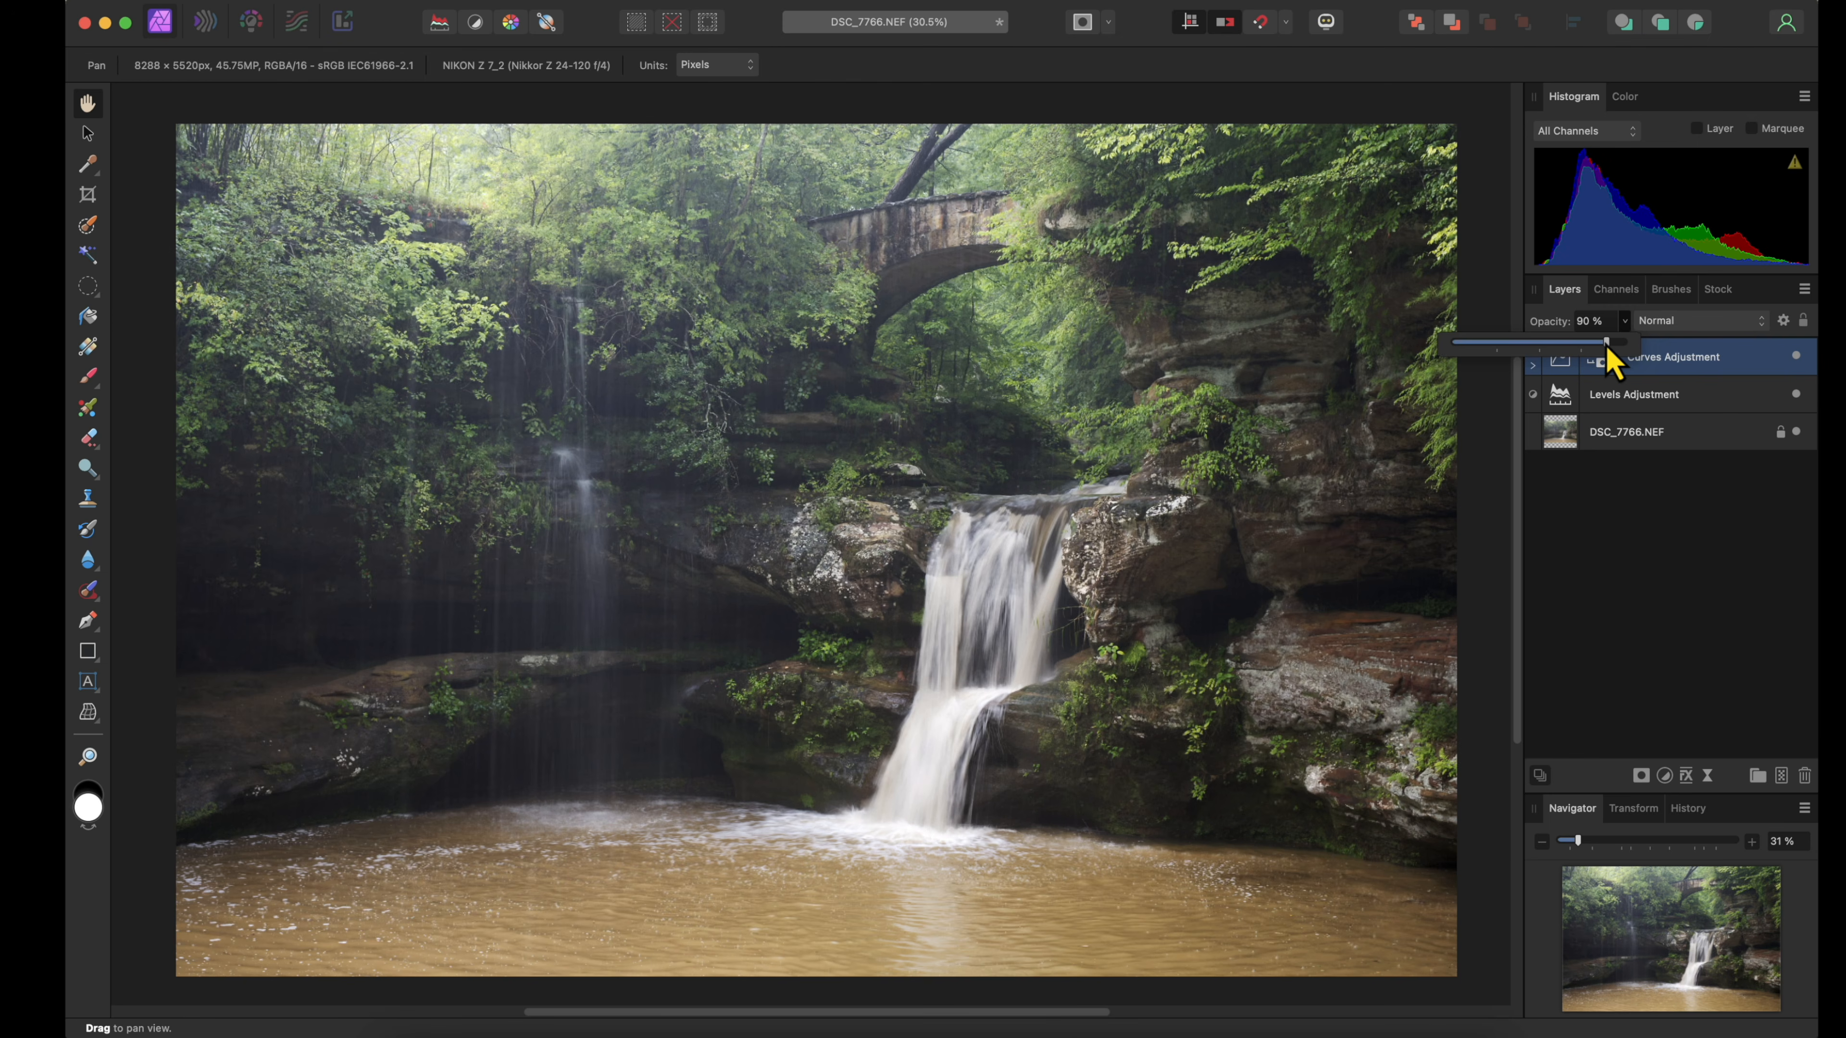
click(1798, 356)
click(1798, 356)
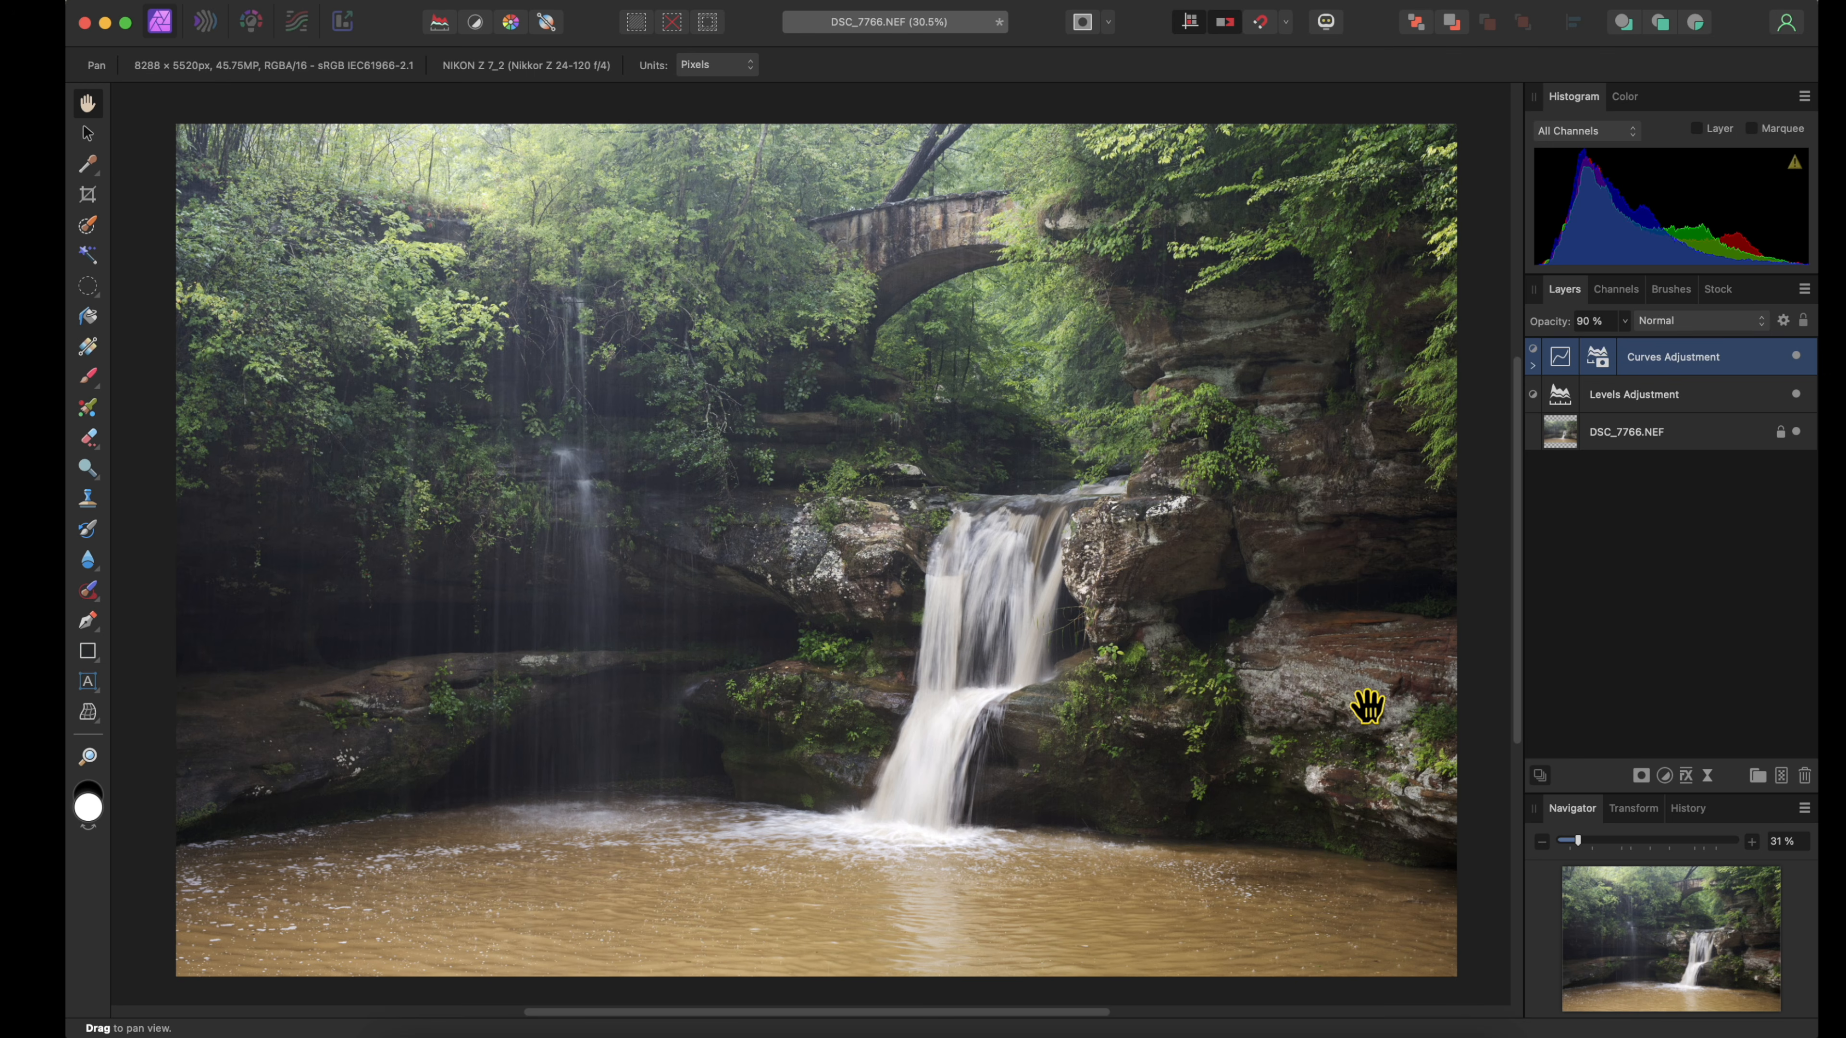
Add a Brightness / Contrast adjustment above the Curves layer with Brightness at -35 % and compare before and after
click(1662, 776)
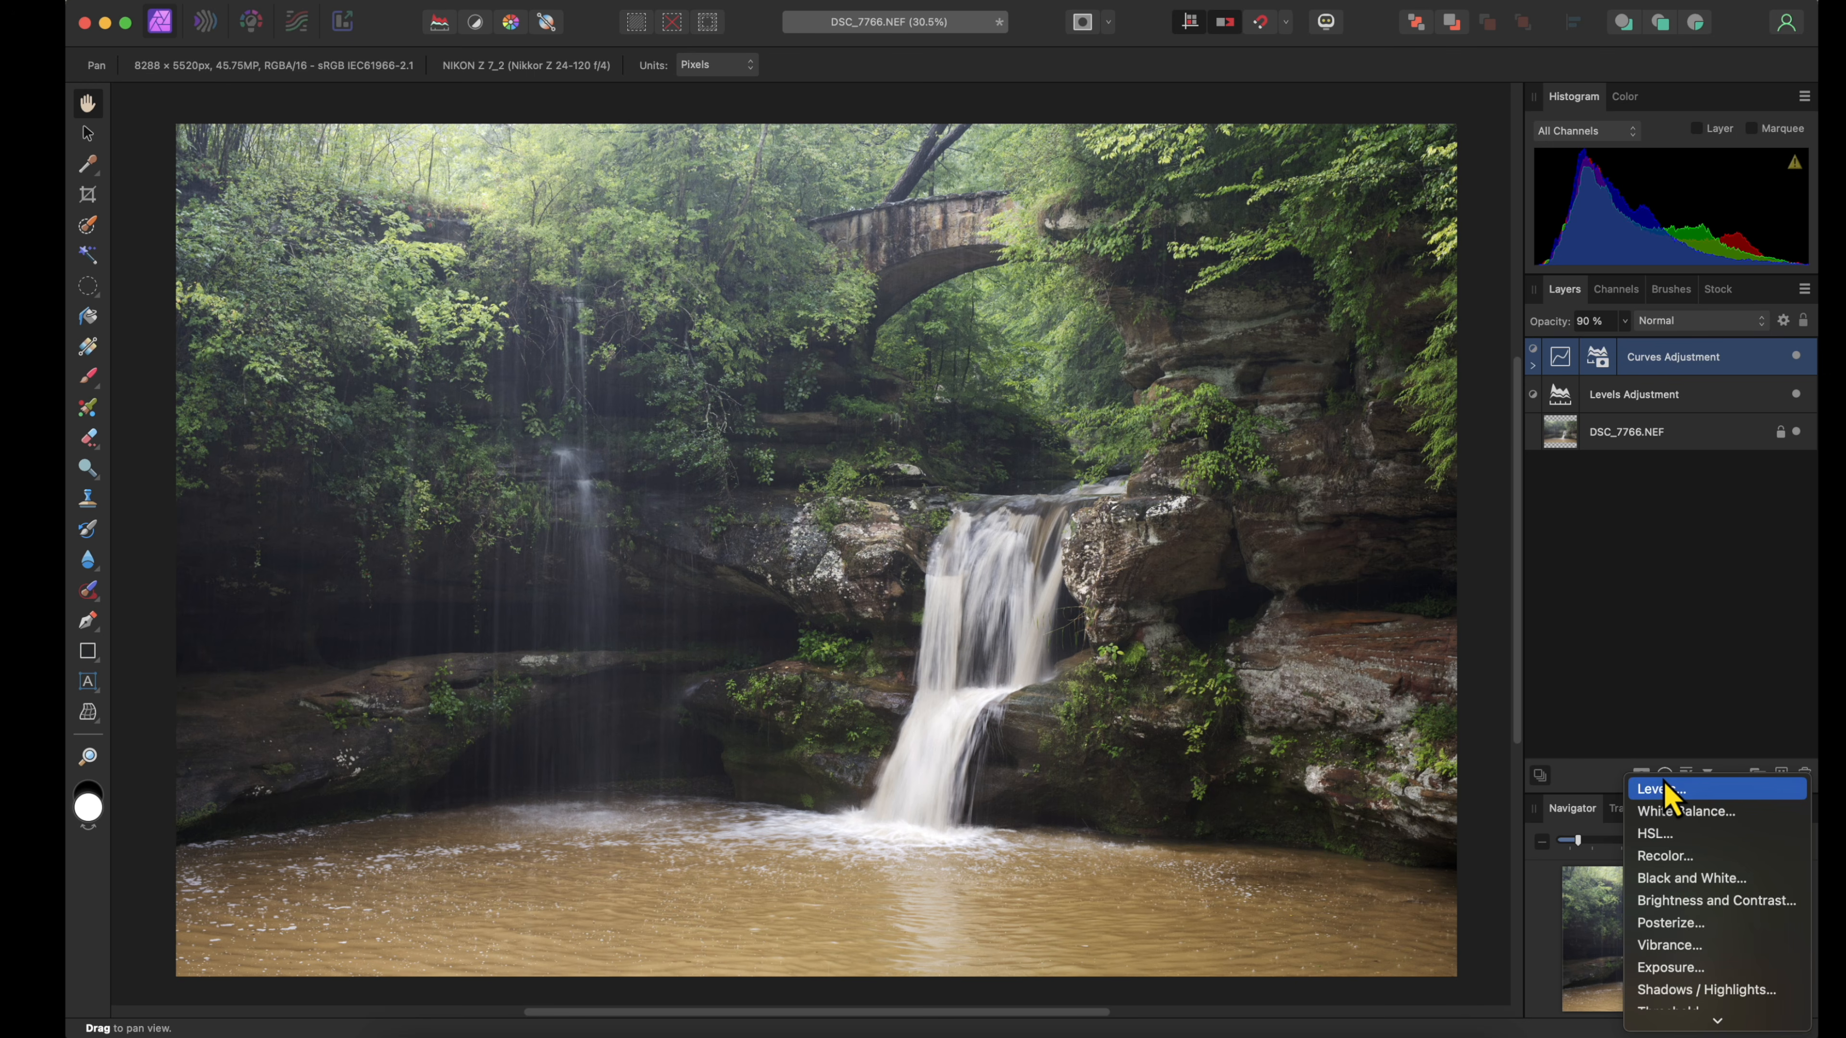
click(1673, 901)
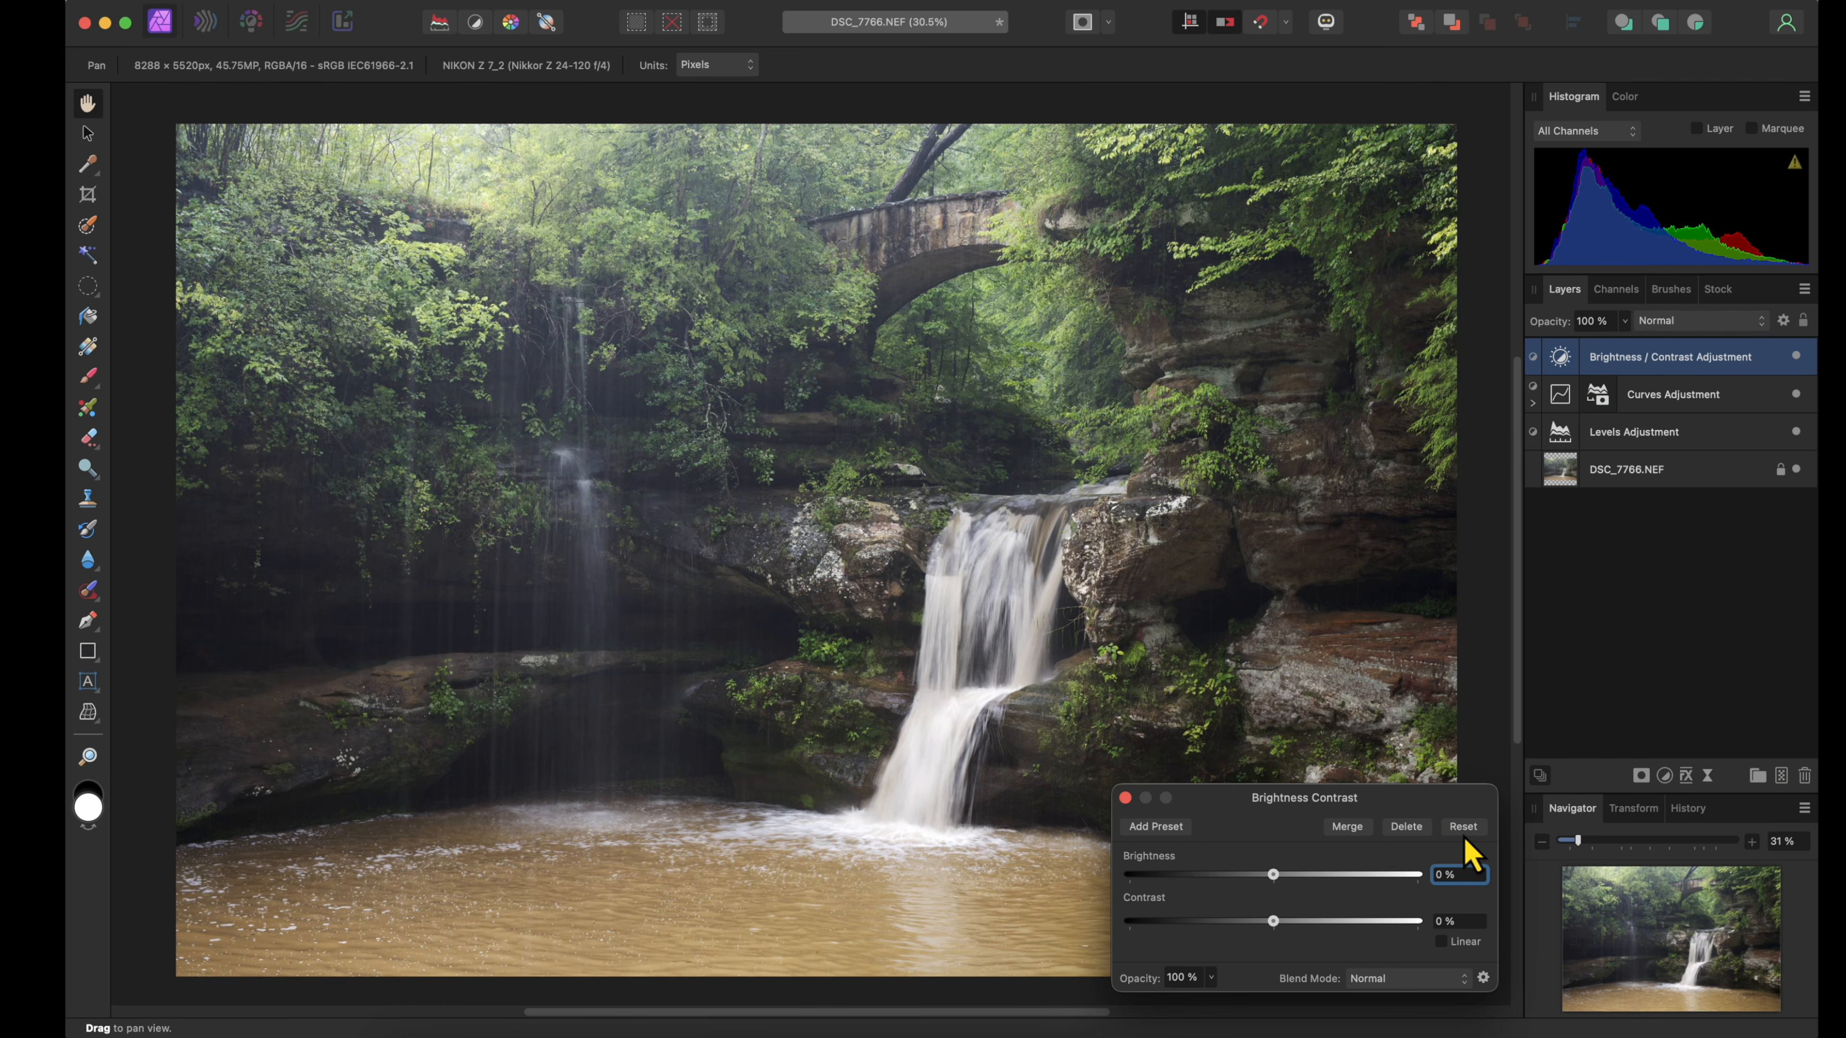
drag(1275, 880, 1227, 879)
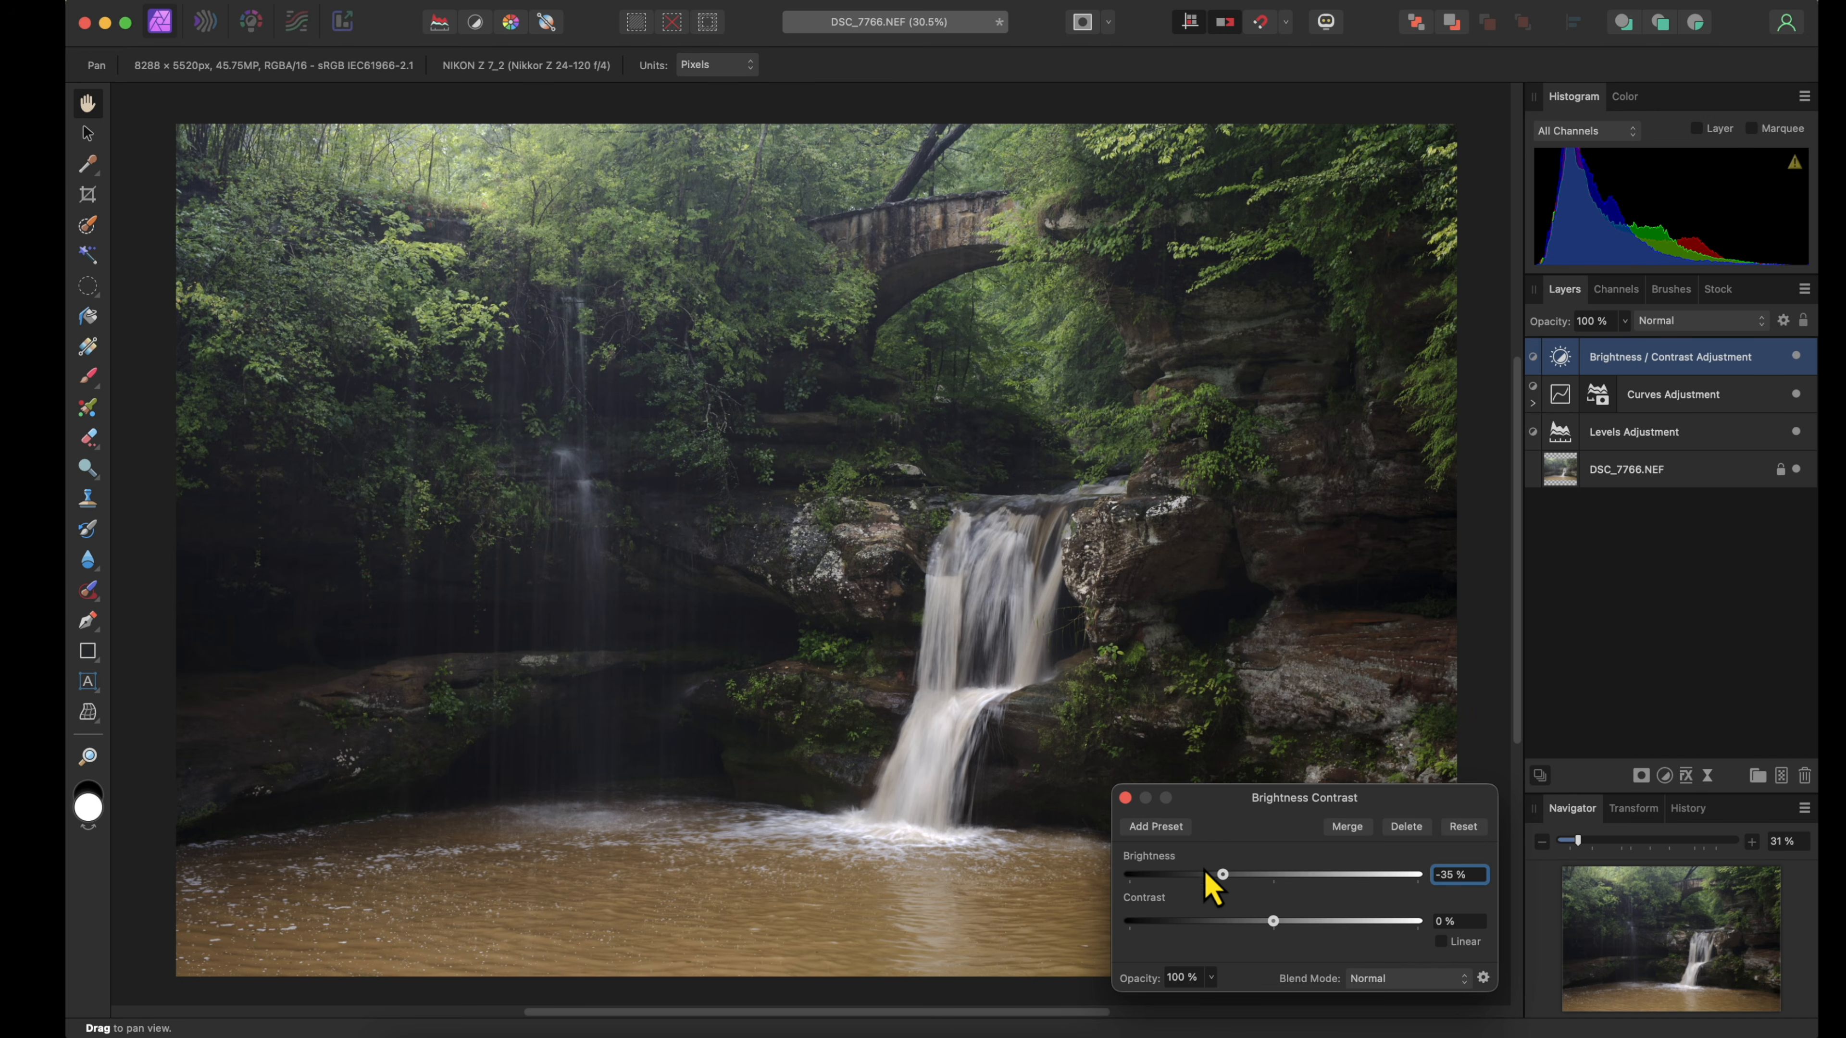
click(1125, 797)
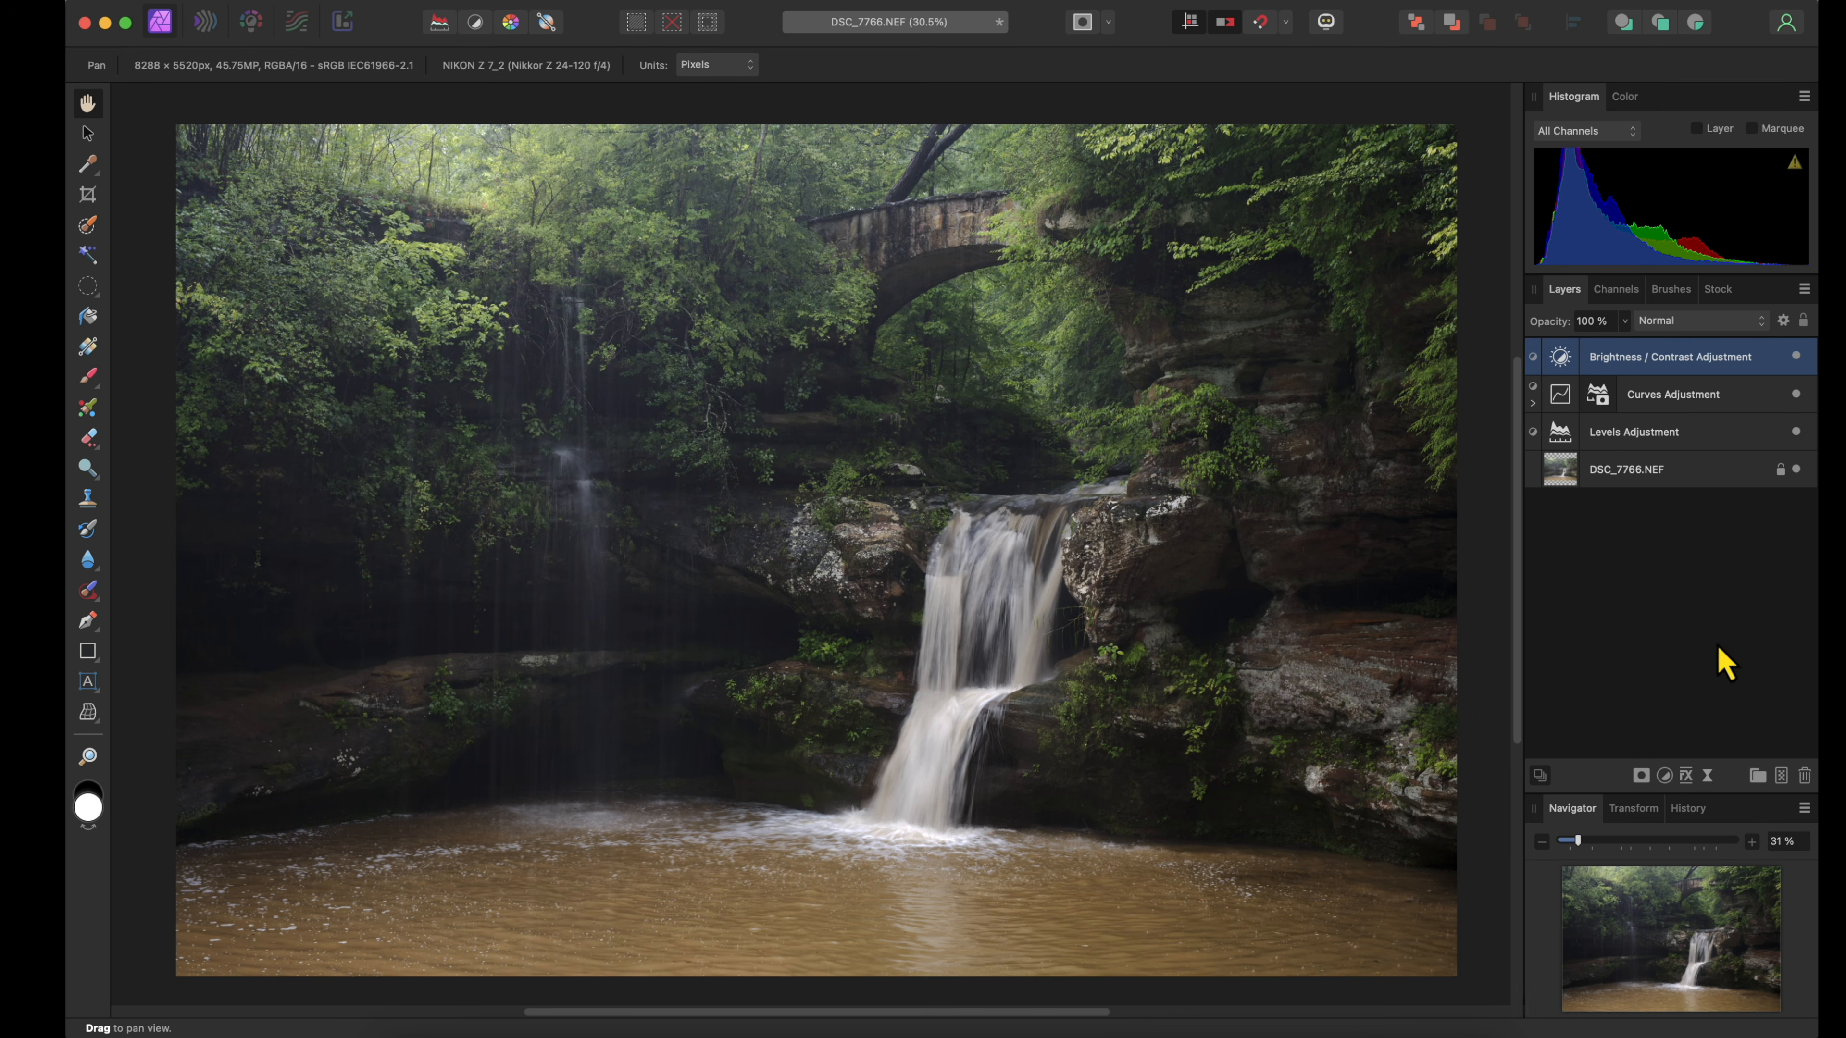
click(1796, 356)
click(1795, 355)
click(1796, 356)
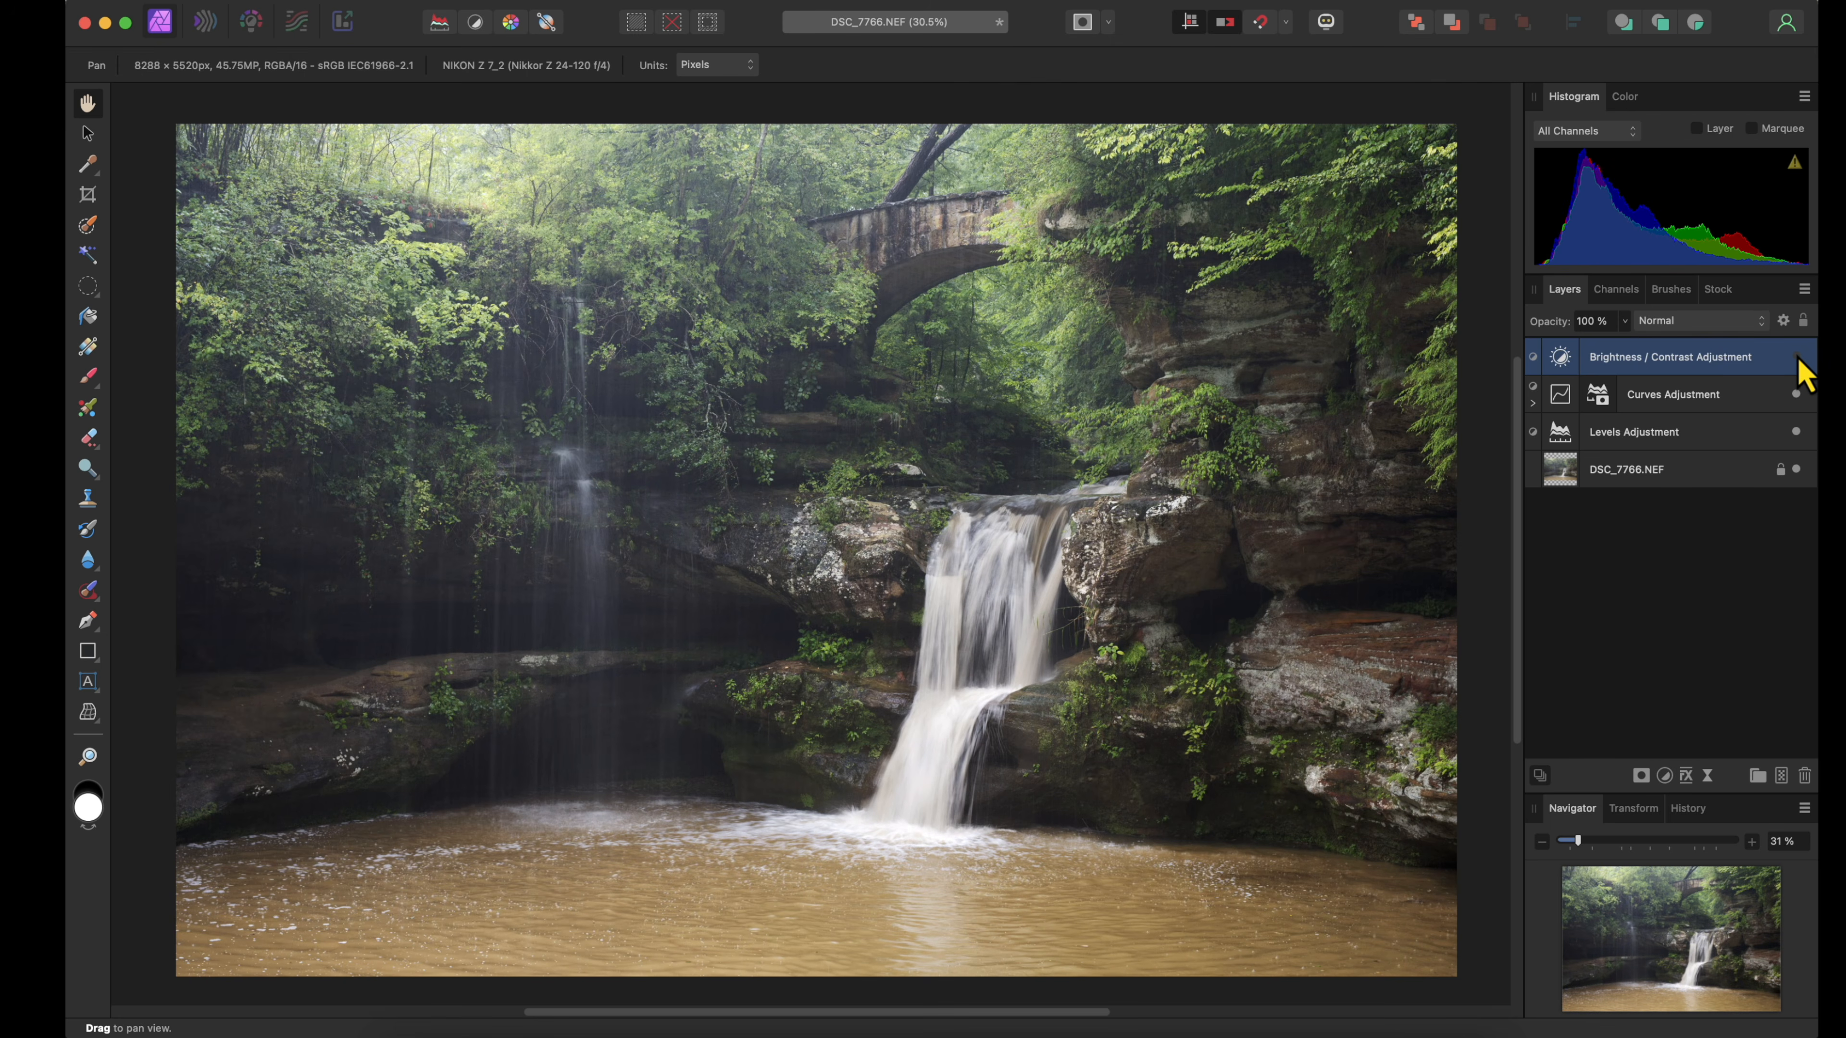
Mask the Brightness / Contrast layer, invert the mask to black and draw a linear gradient from the photo's lower edge to the pool's far shore
double_click(1565, 361)
click(1642, 780)
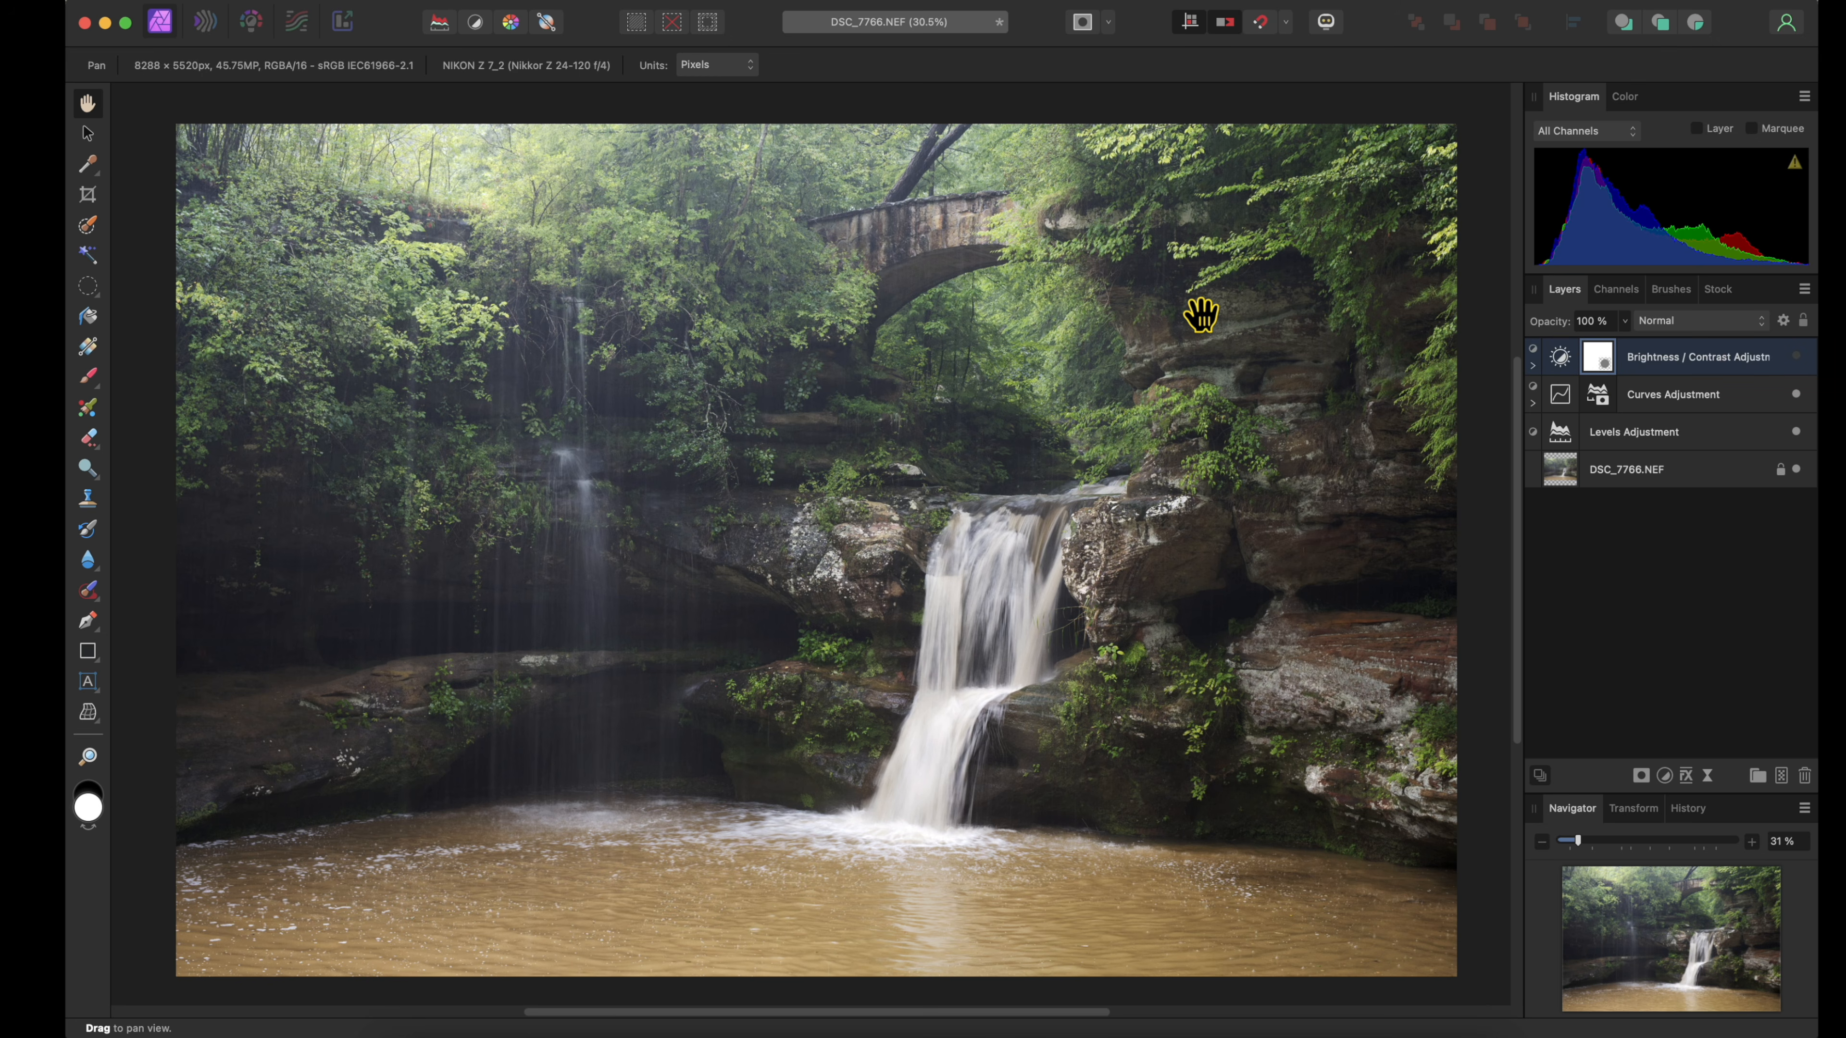
key(super+i)
key(g)
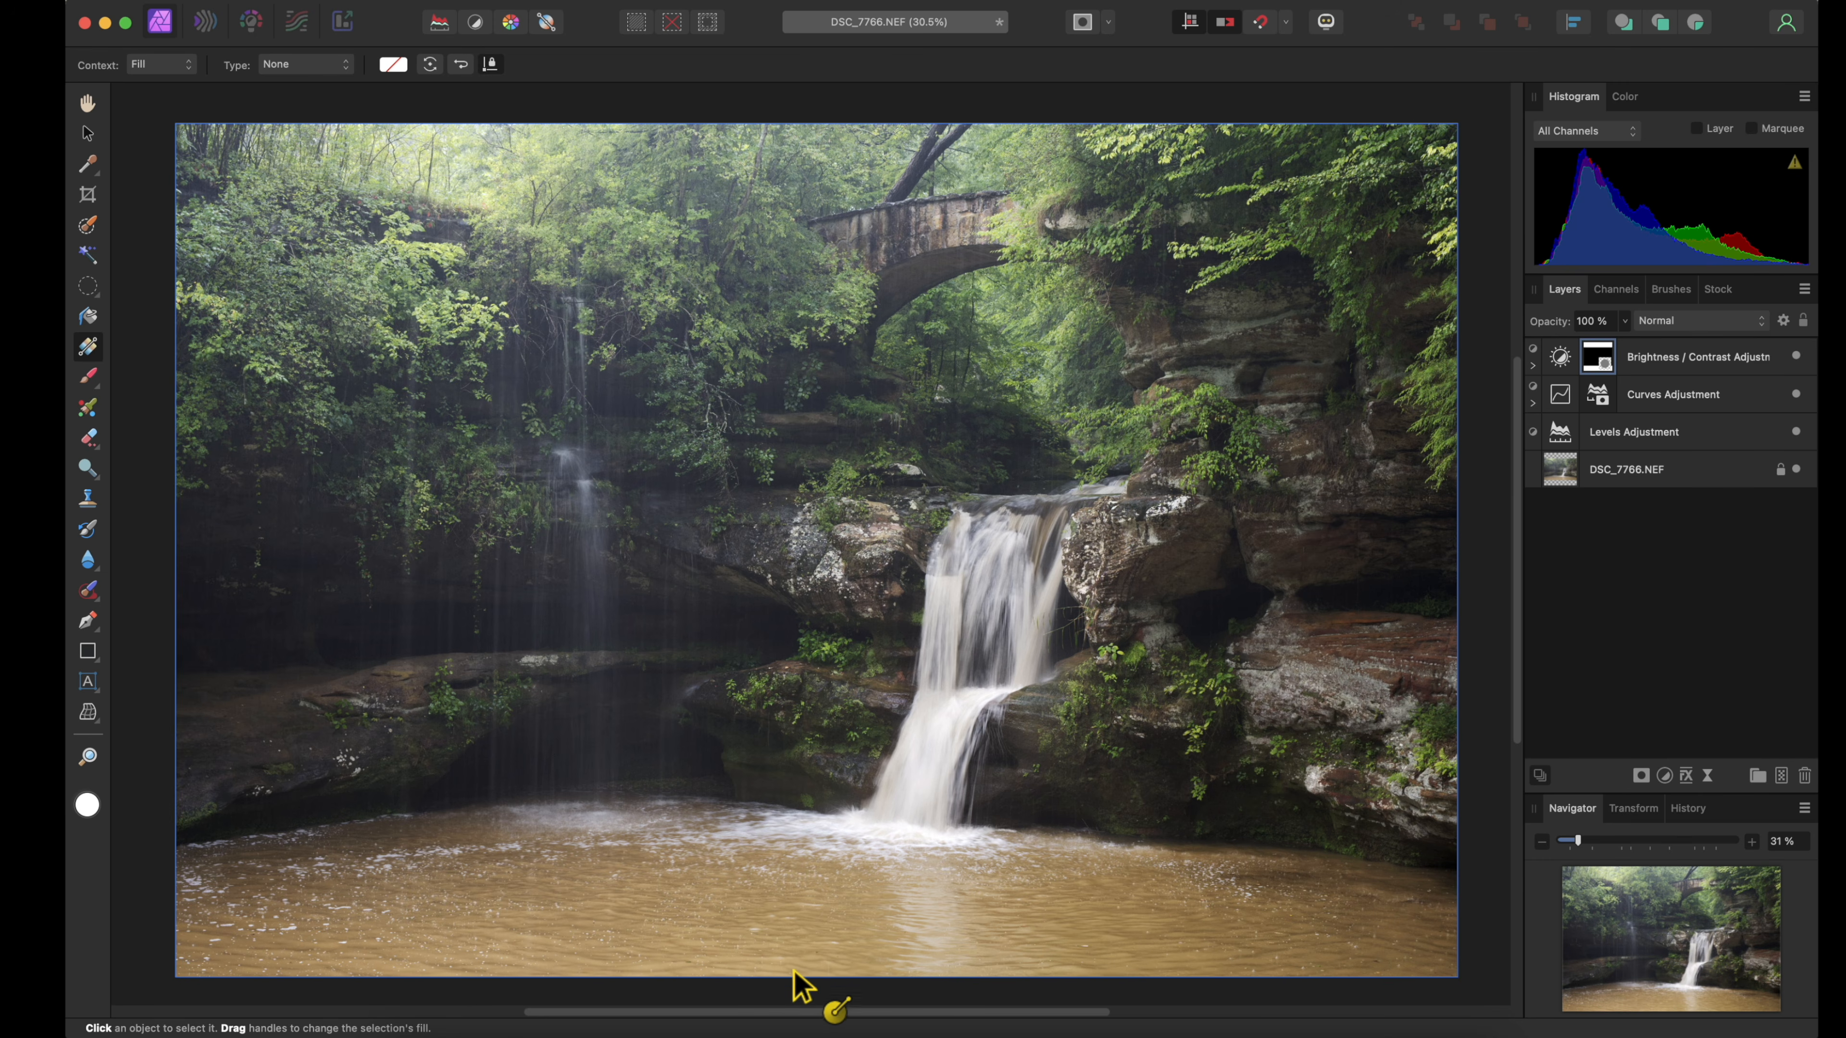
drag(794, 974, 828, 783)
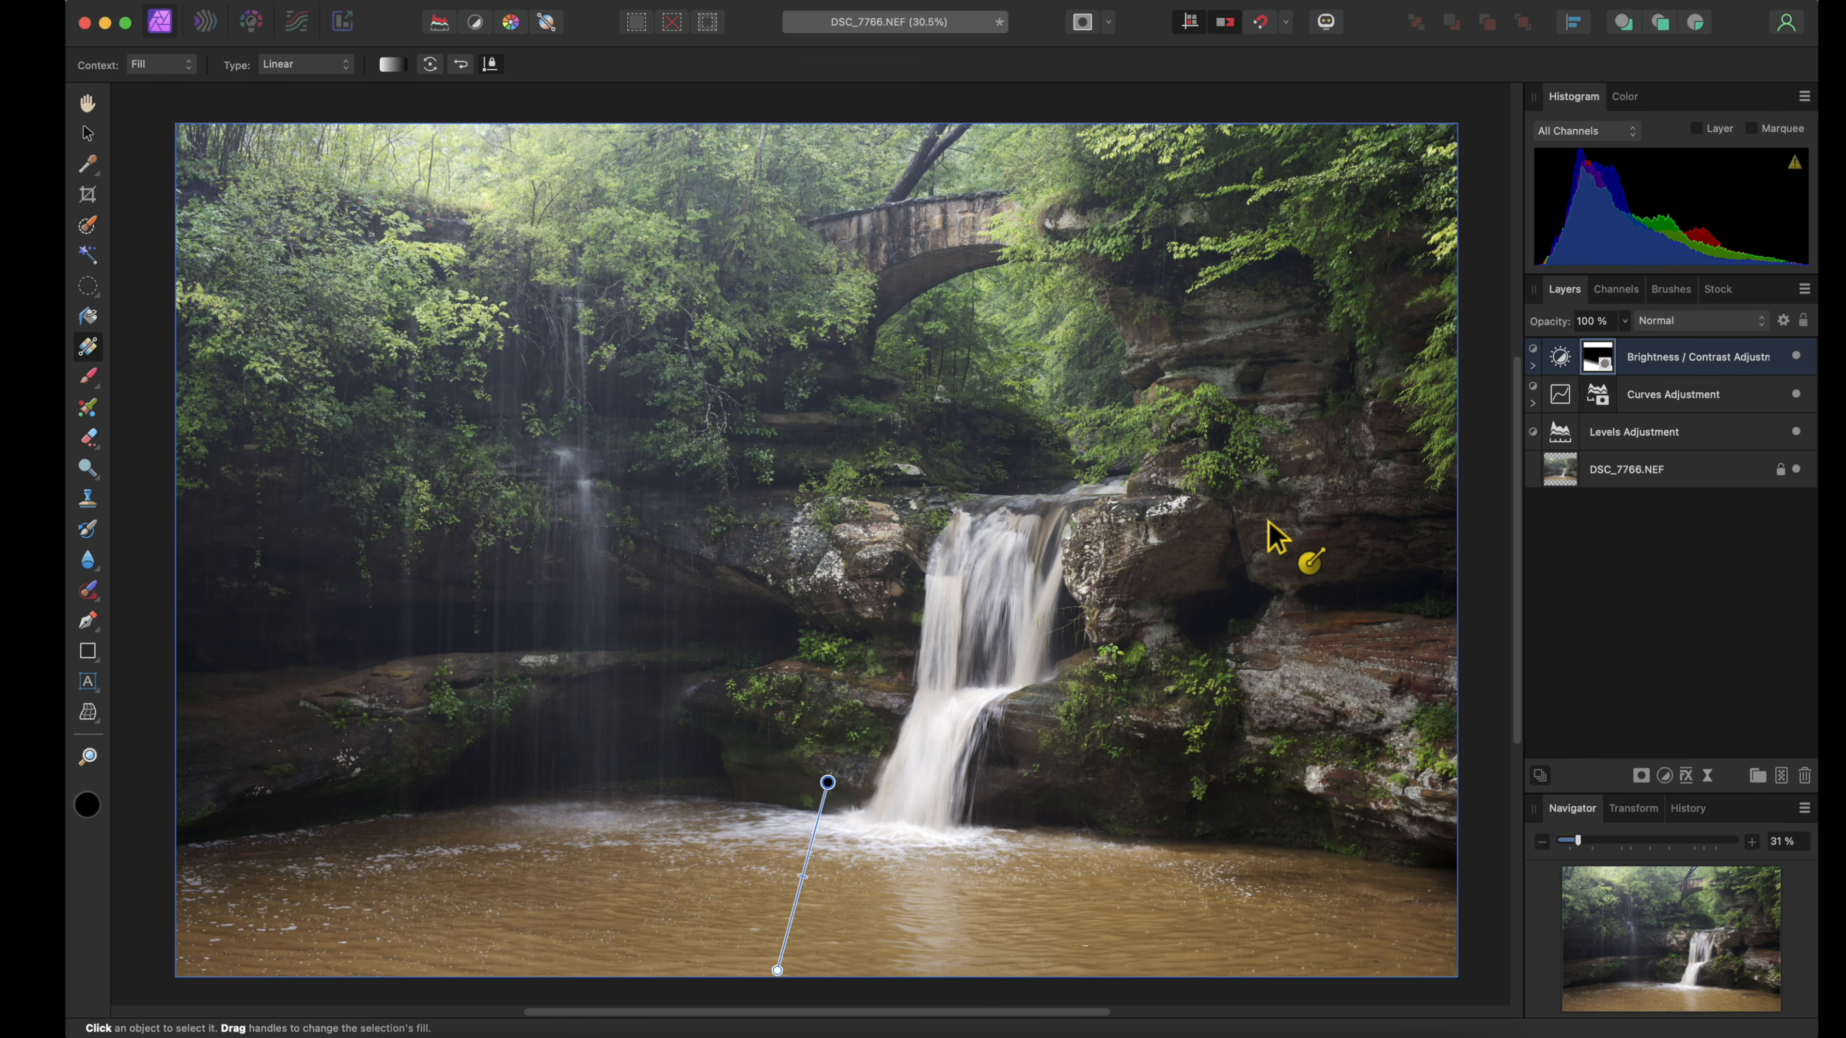
Inspect the Brightness / Contrast layer's gradient mask on its own and return to the normal photo view
right_click(1604, 362)
click(1641, 520)
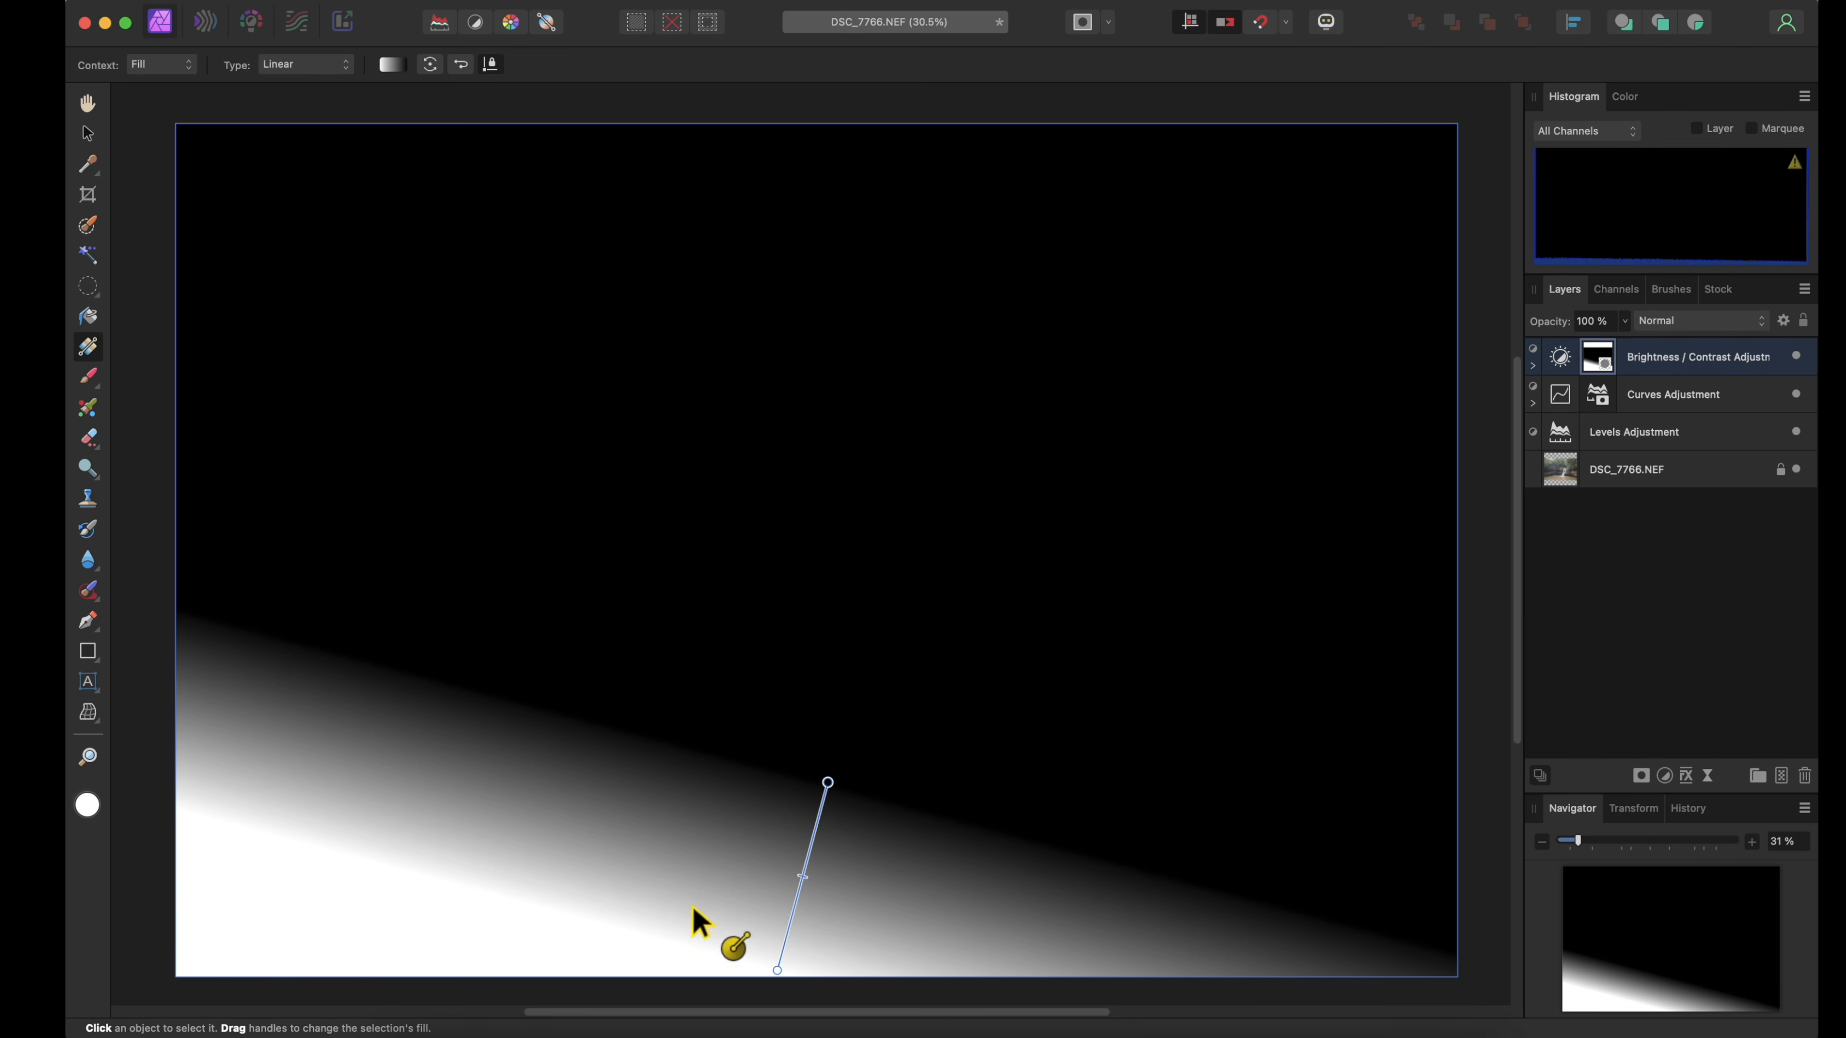
double_click(1602, 366)
click(1133, 800)
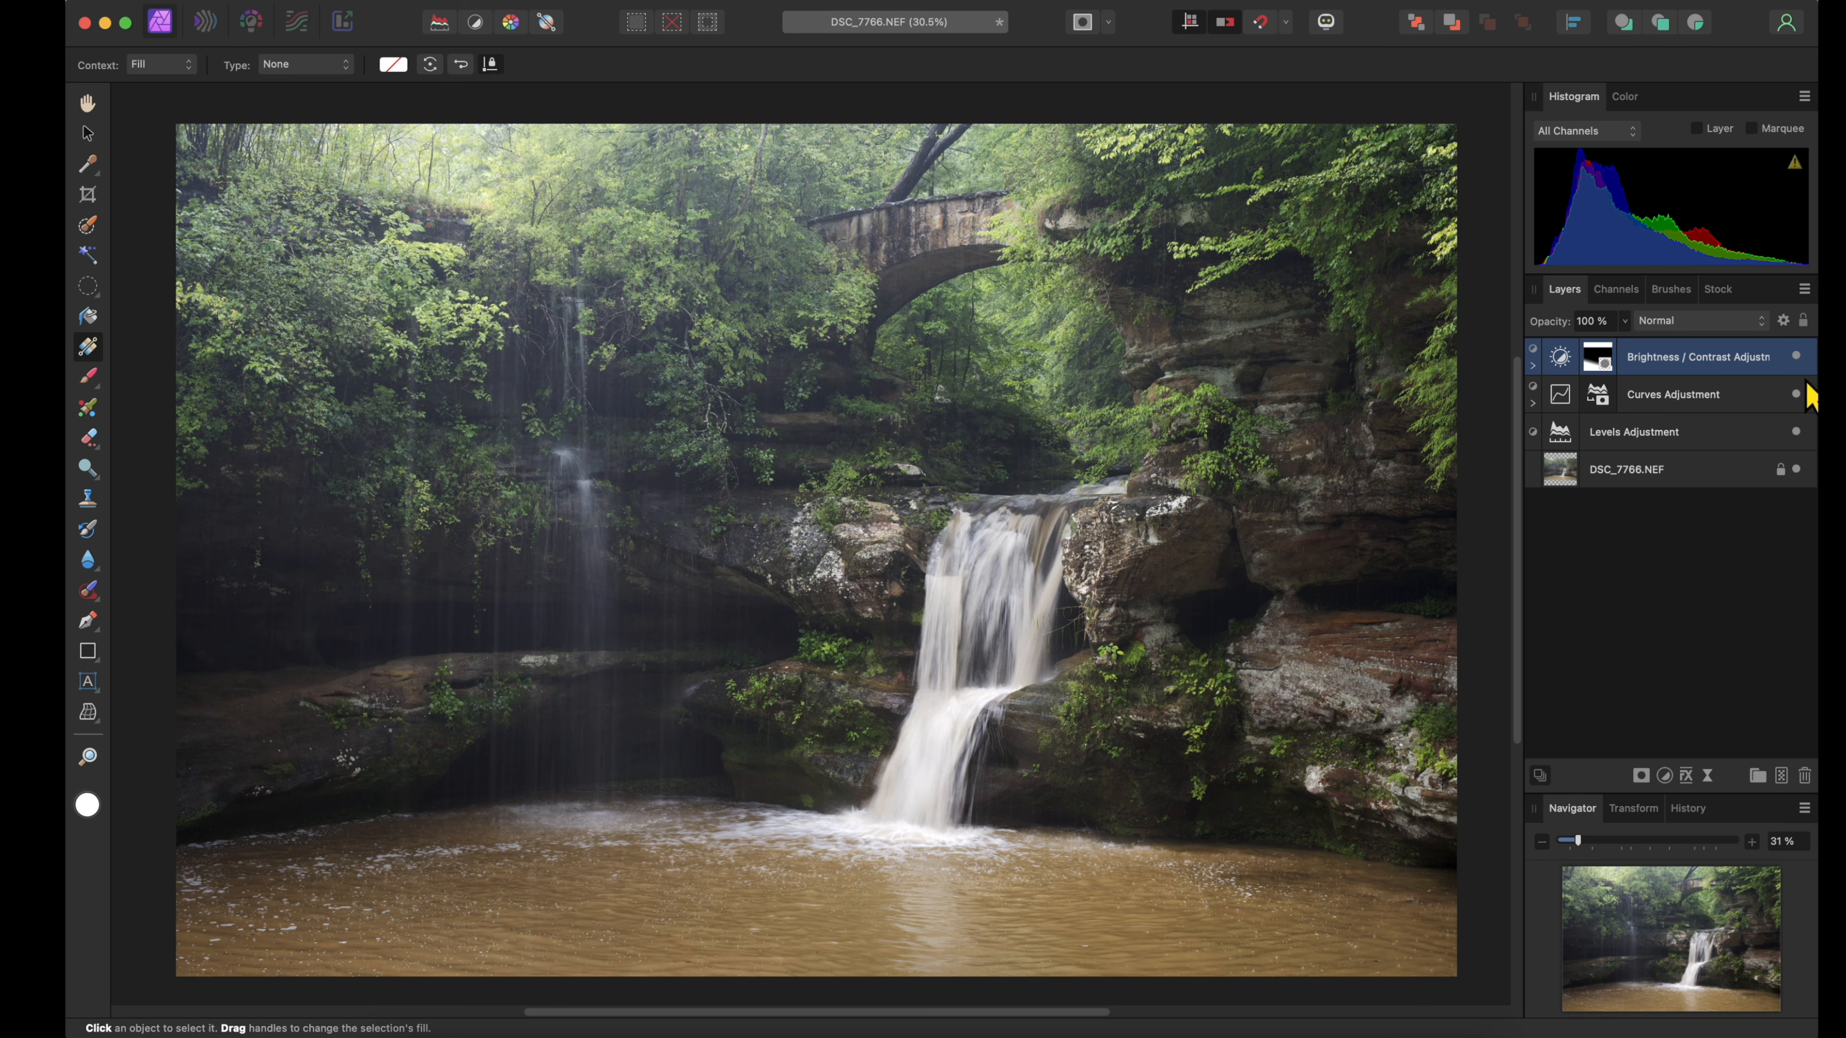
Compare the pool in the foreground with and without the gradient-masked Brightness / Contrast adjustment
click(1797, 357)
click(1797, 357)
click(1797, 357)
click(1797, 357)
click(1797, 357)
click(1797, 357)
Add a second Brightness / Contrast adjustment at the top of the layer stack with Brightness at 23 %
click(1664, 776)
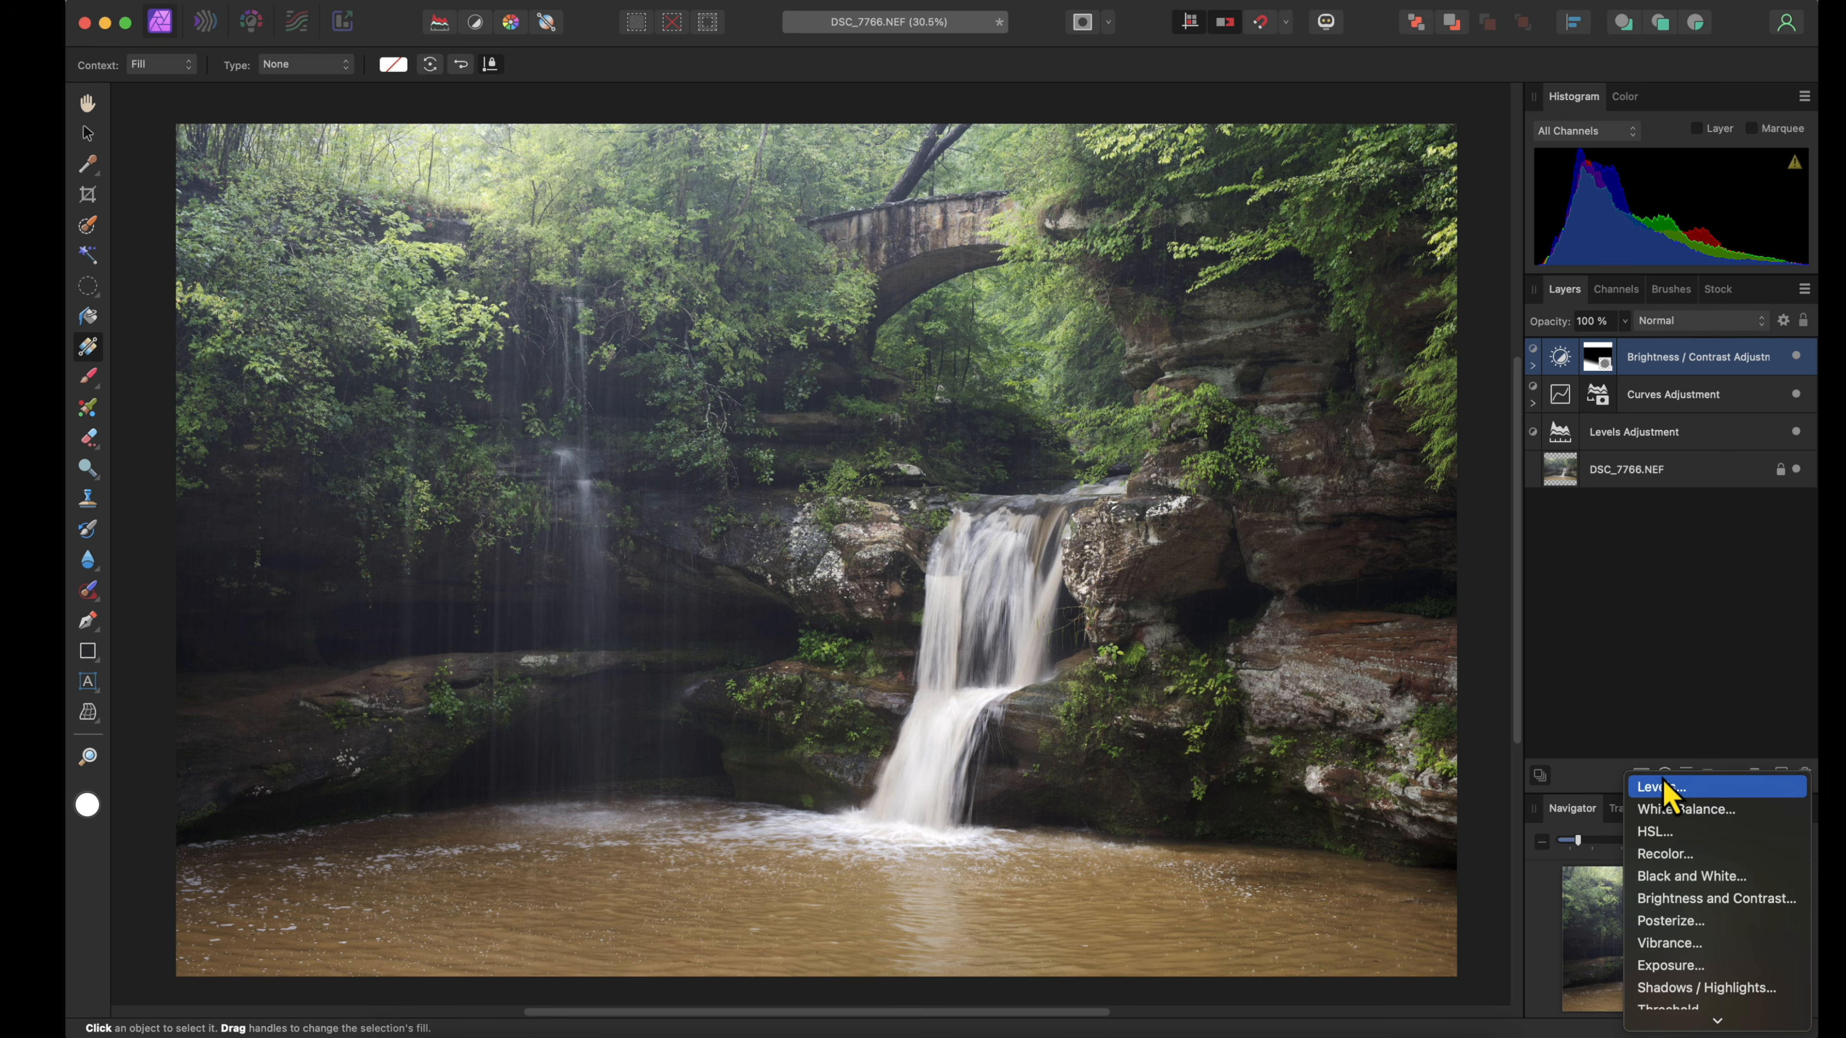
click(1693, 899)
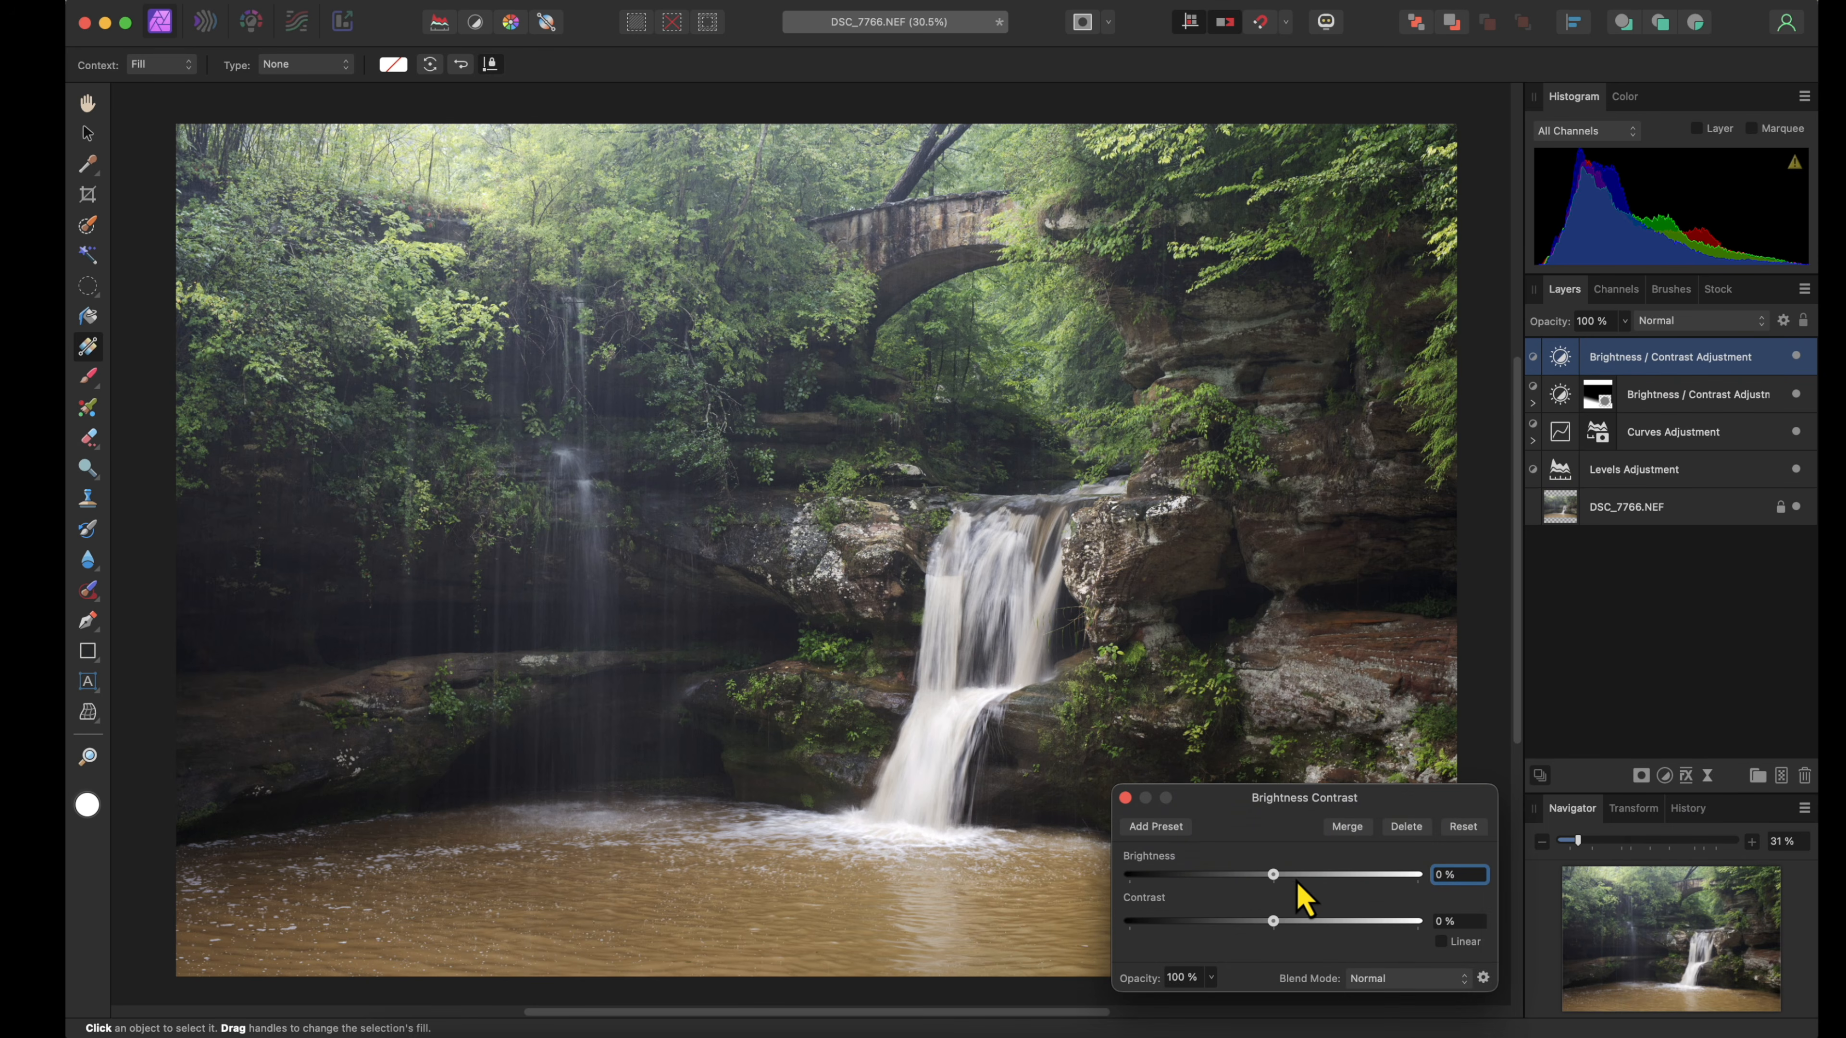
drag(1277, 877, 1315, 898)
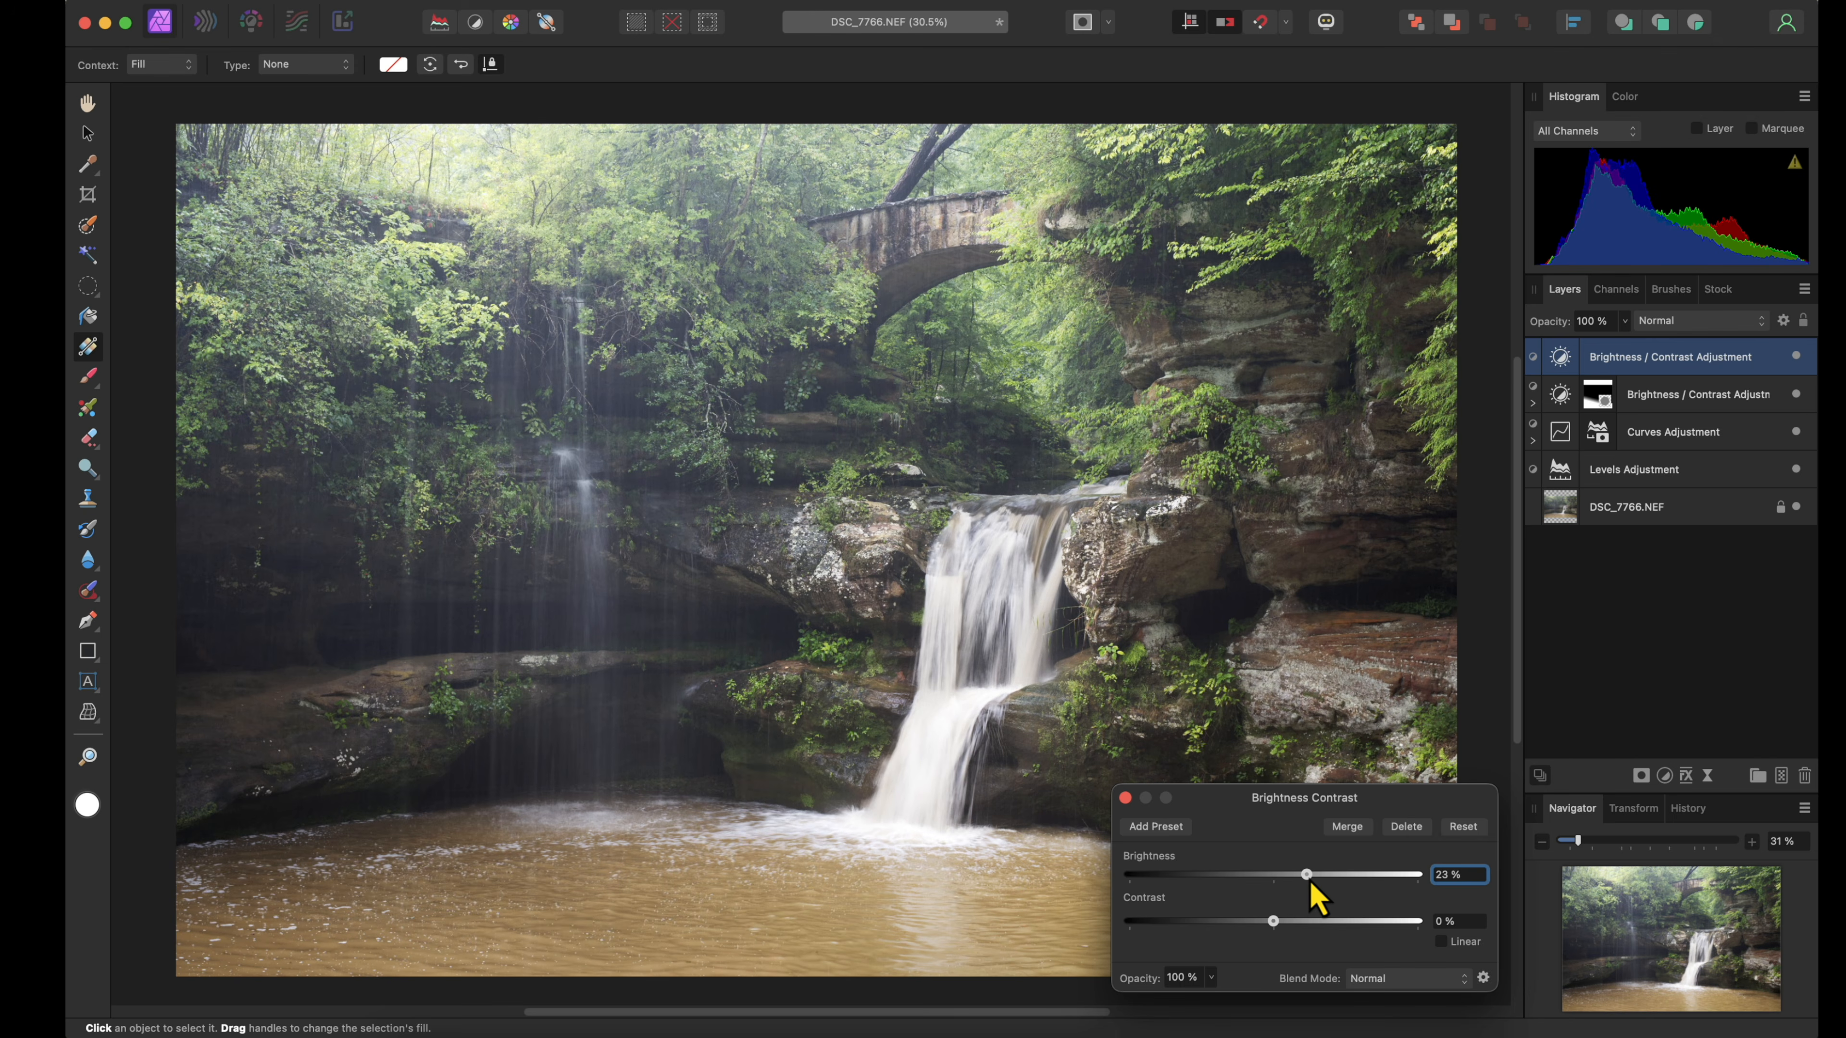
Mask the upper Brightness / Contrast layer with a Luminosity Range Mask using the Highlights preset and show the mask preview
click(1125, 797)
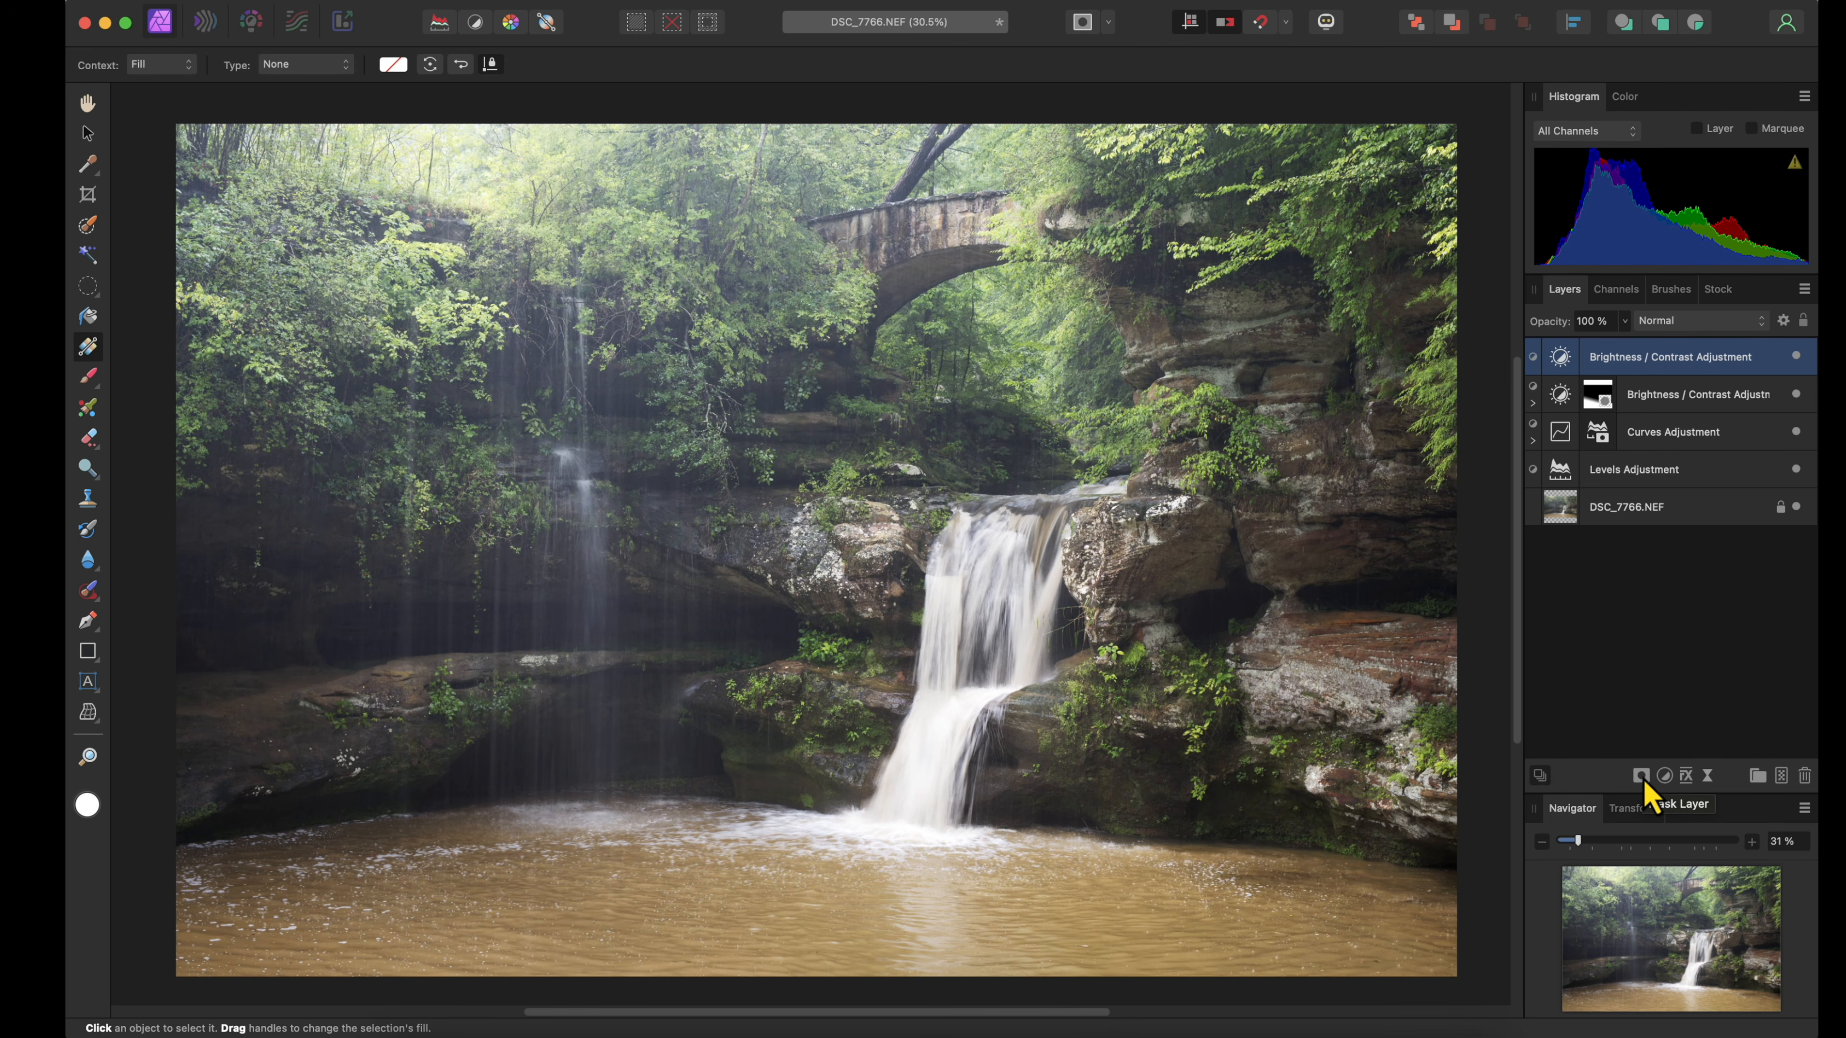
click(1642, 778)
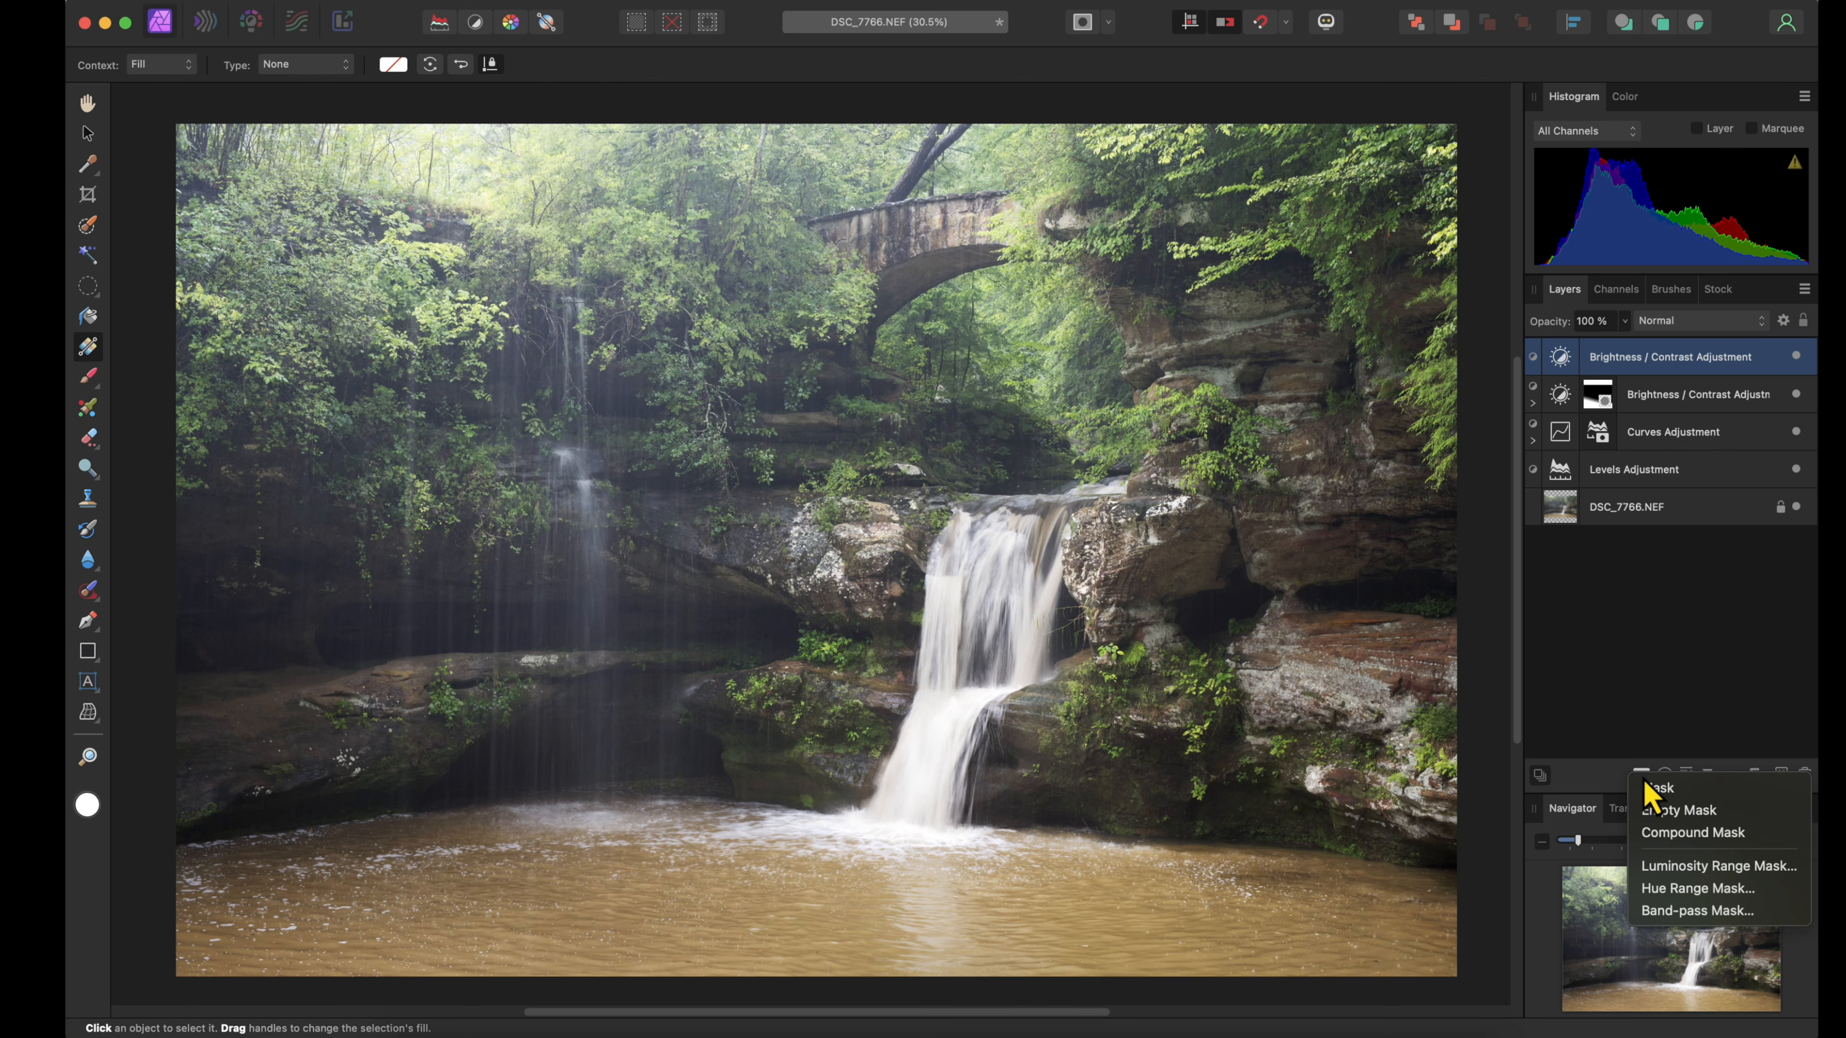
click(1671, 865)
click(1173, 604)
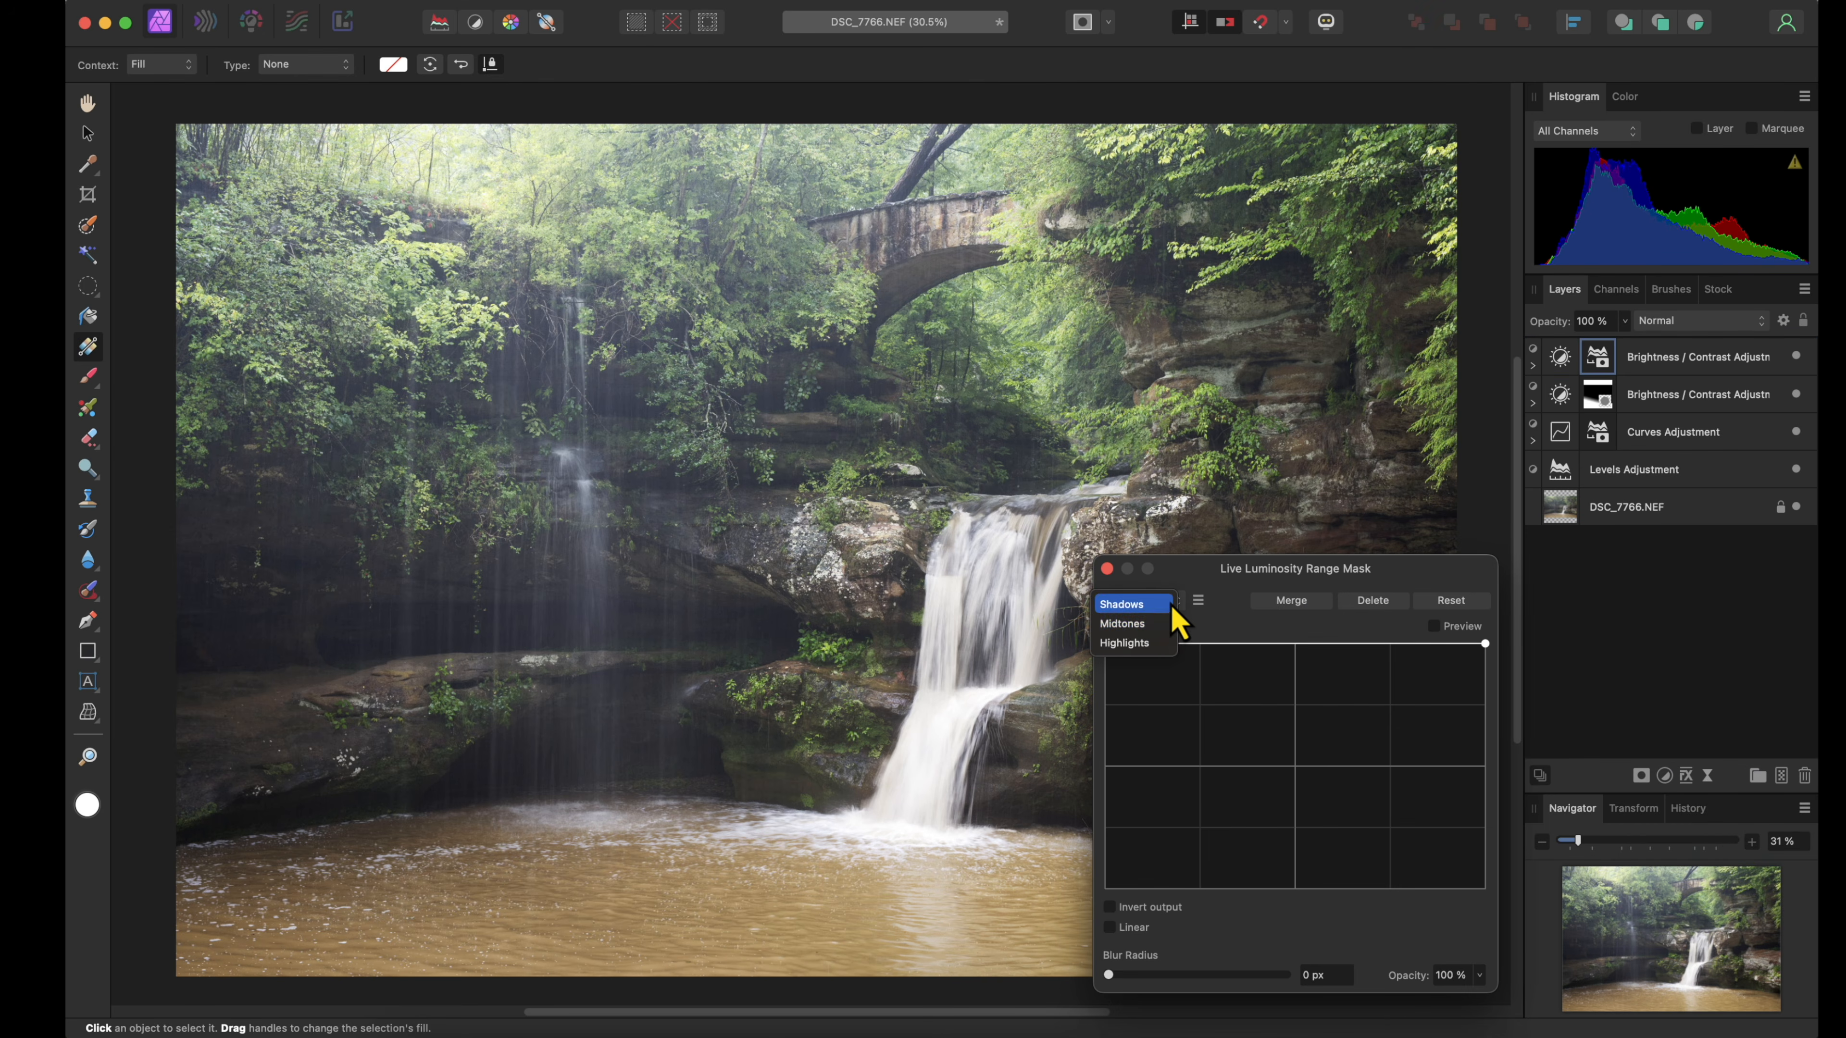
click(1171, 643)
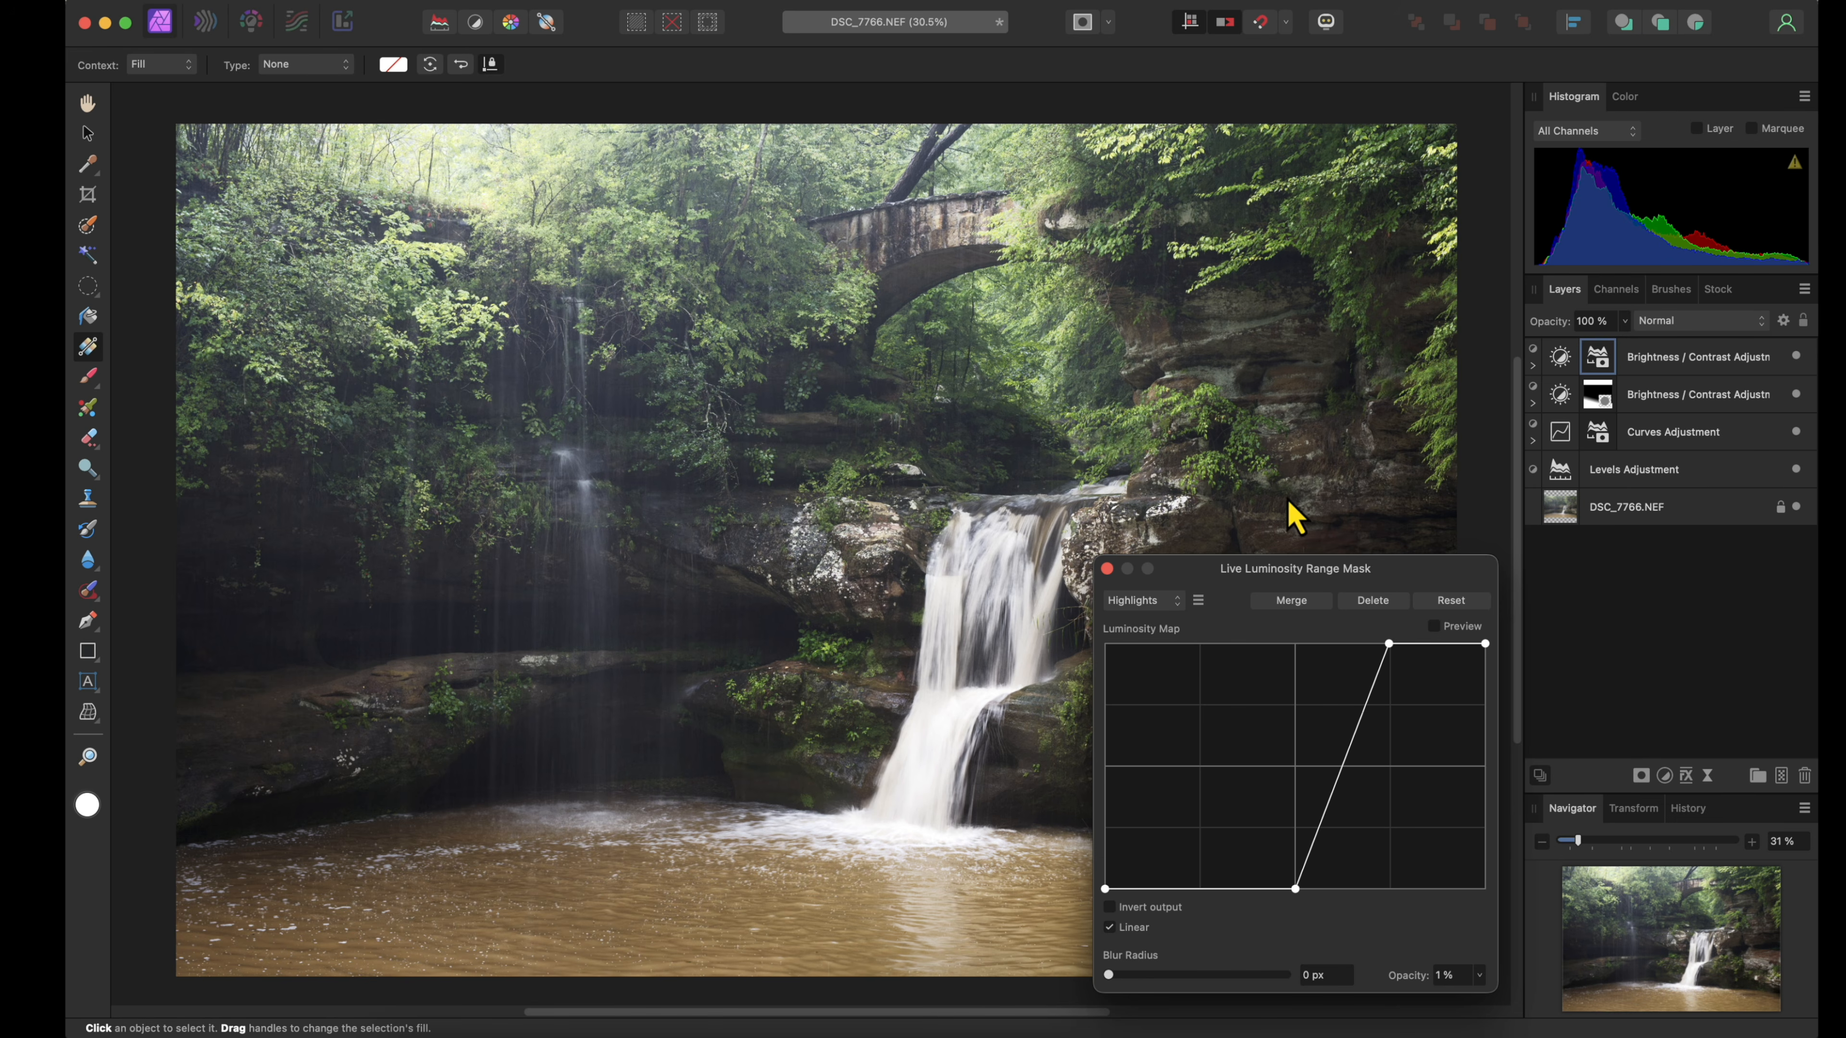
click(1434, 627)
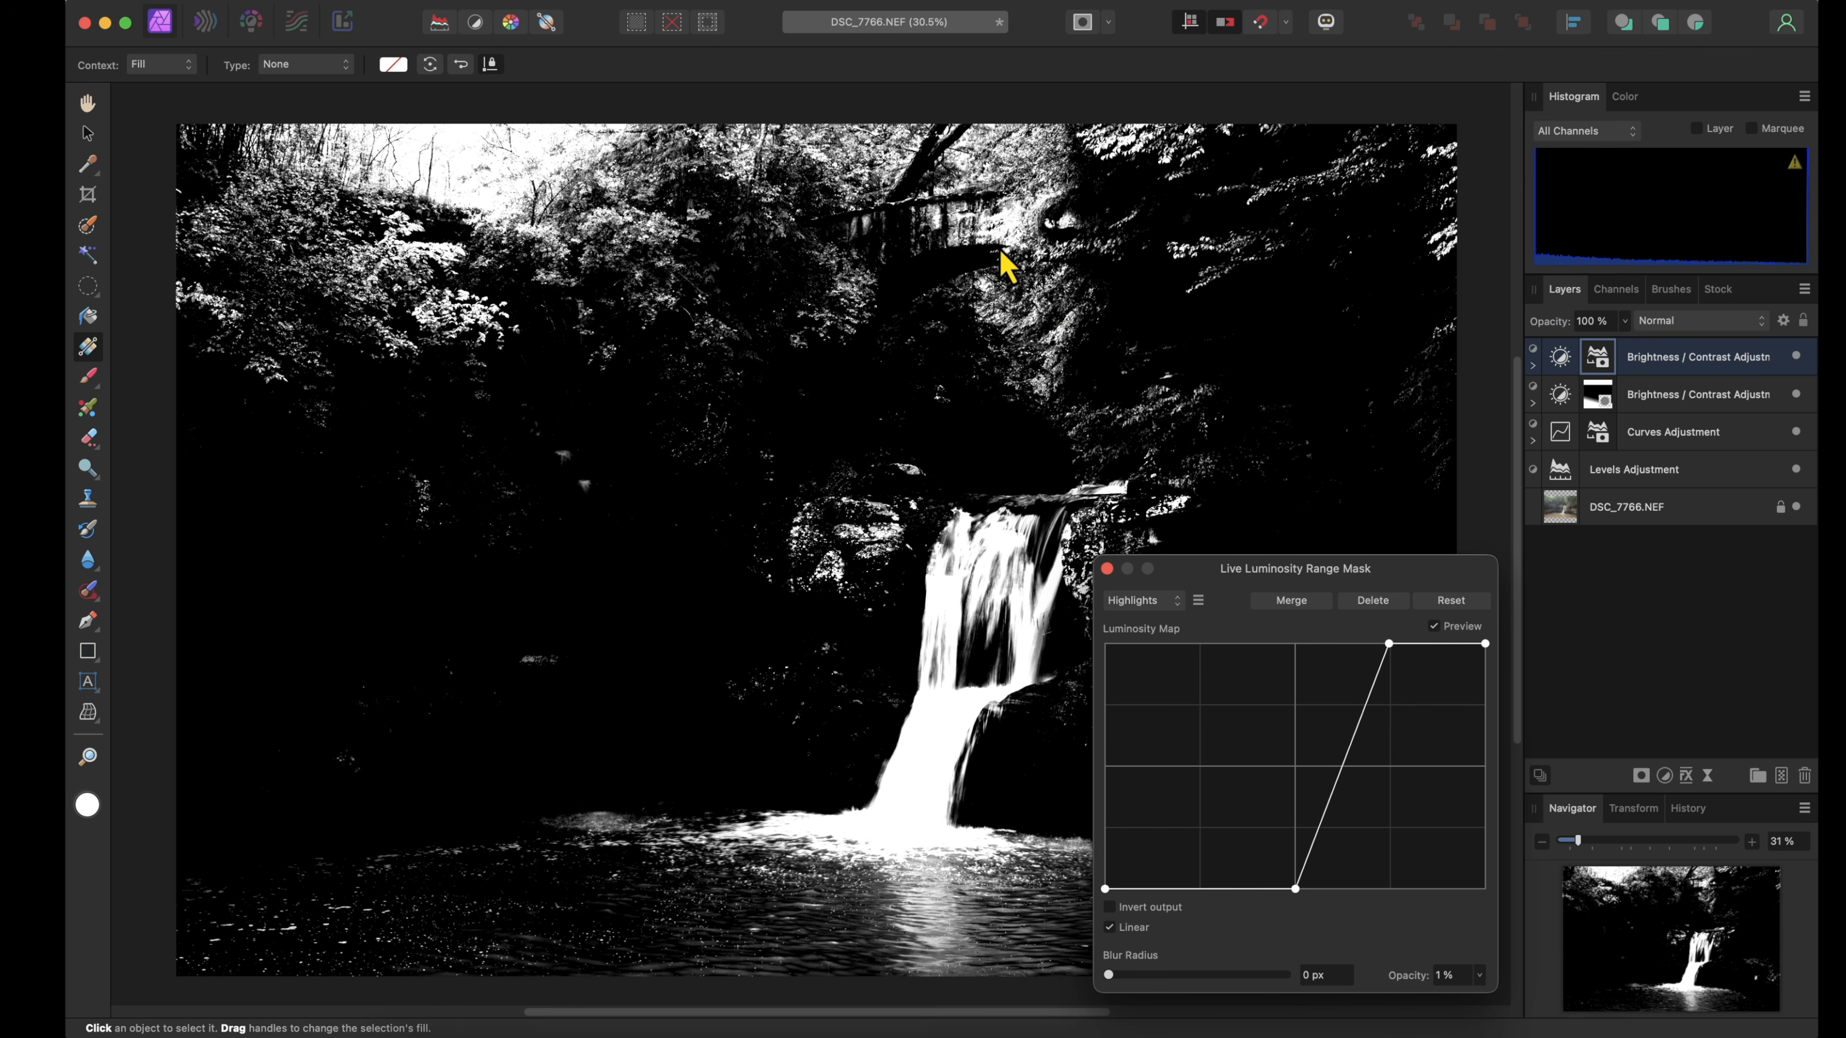
click(1106, 569)
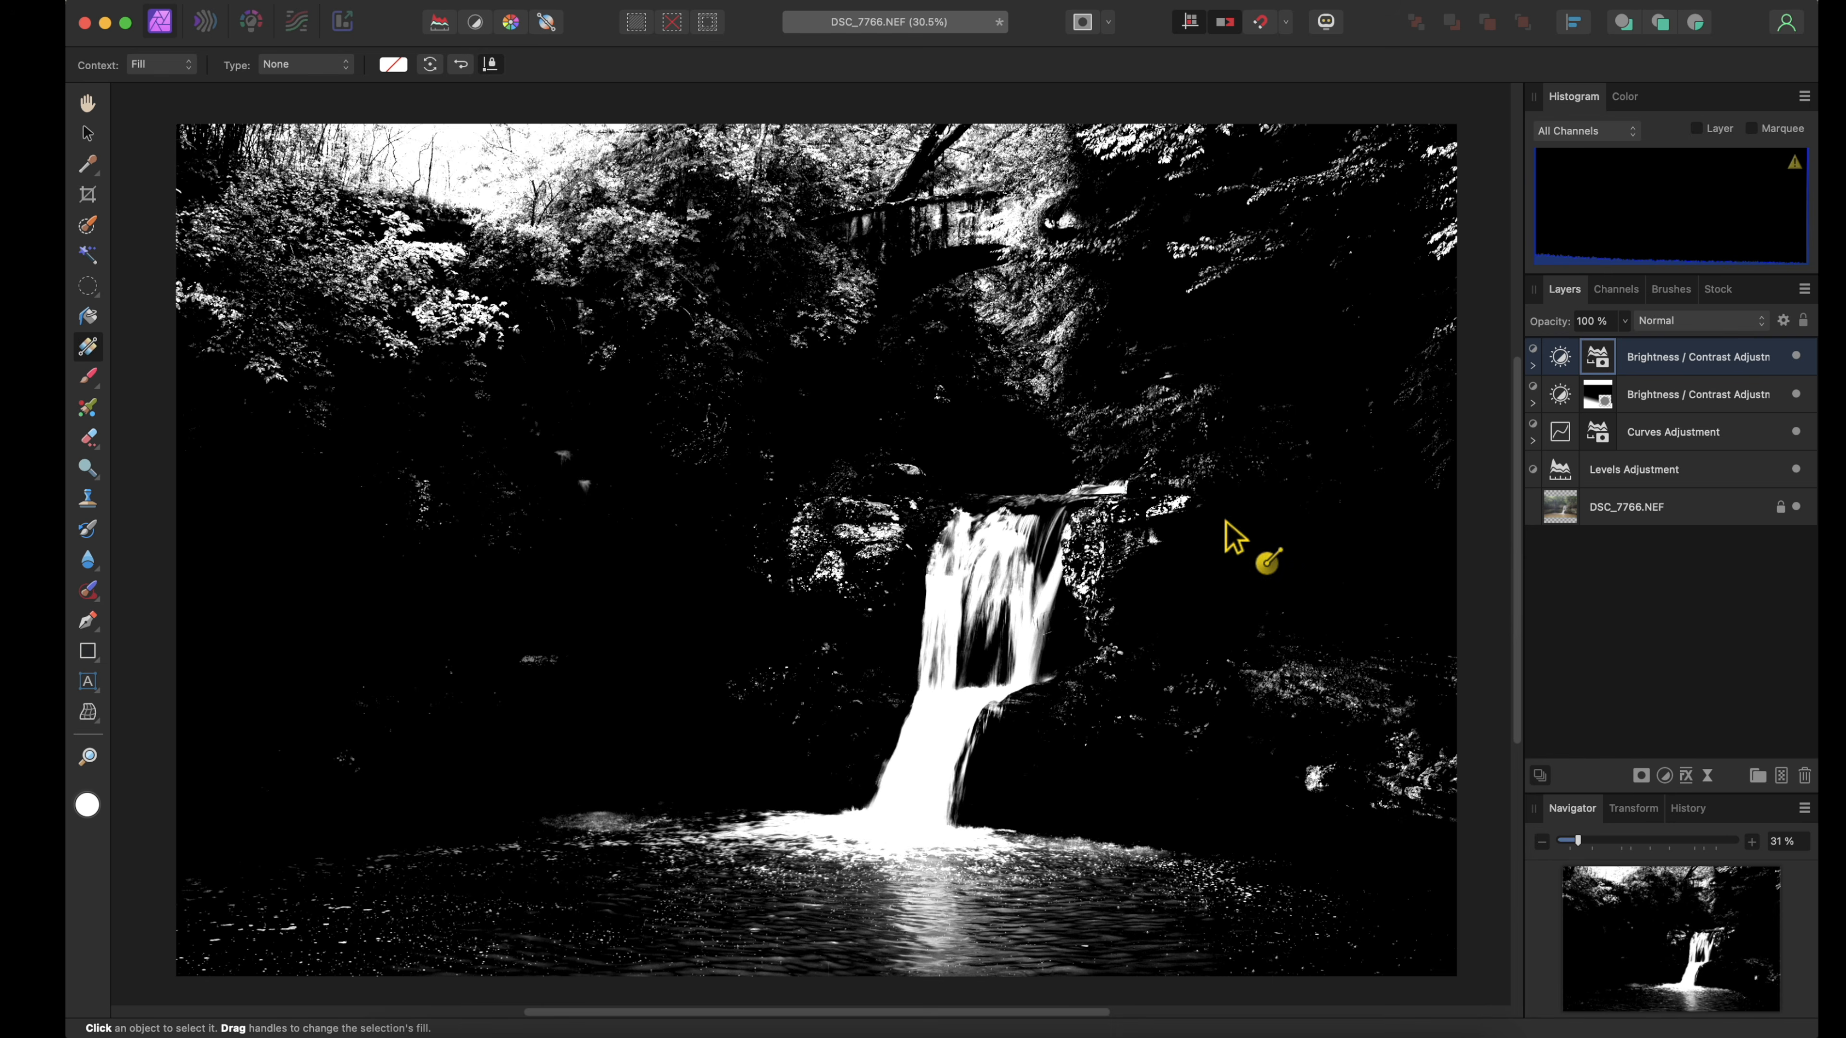
double_click(1597, 357)
click(1107, 569)
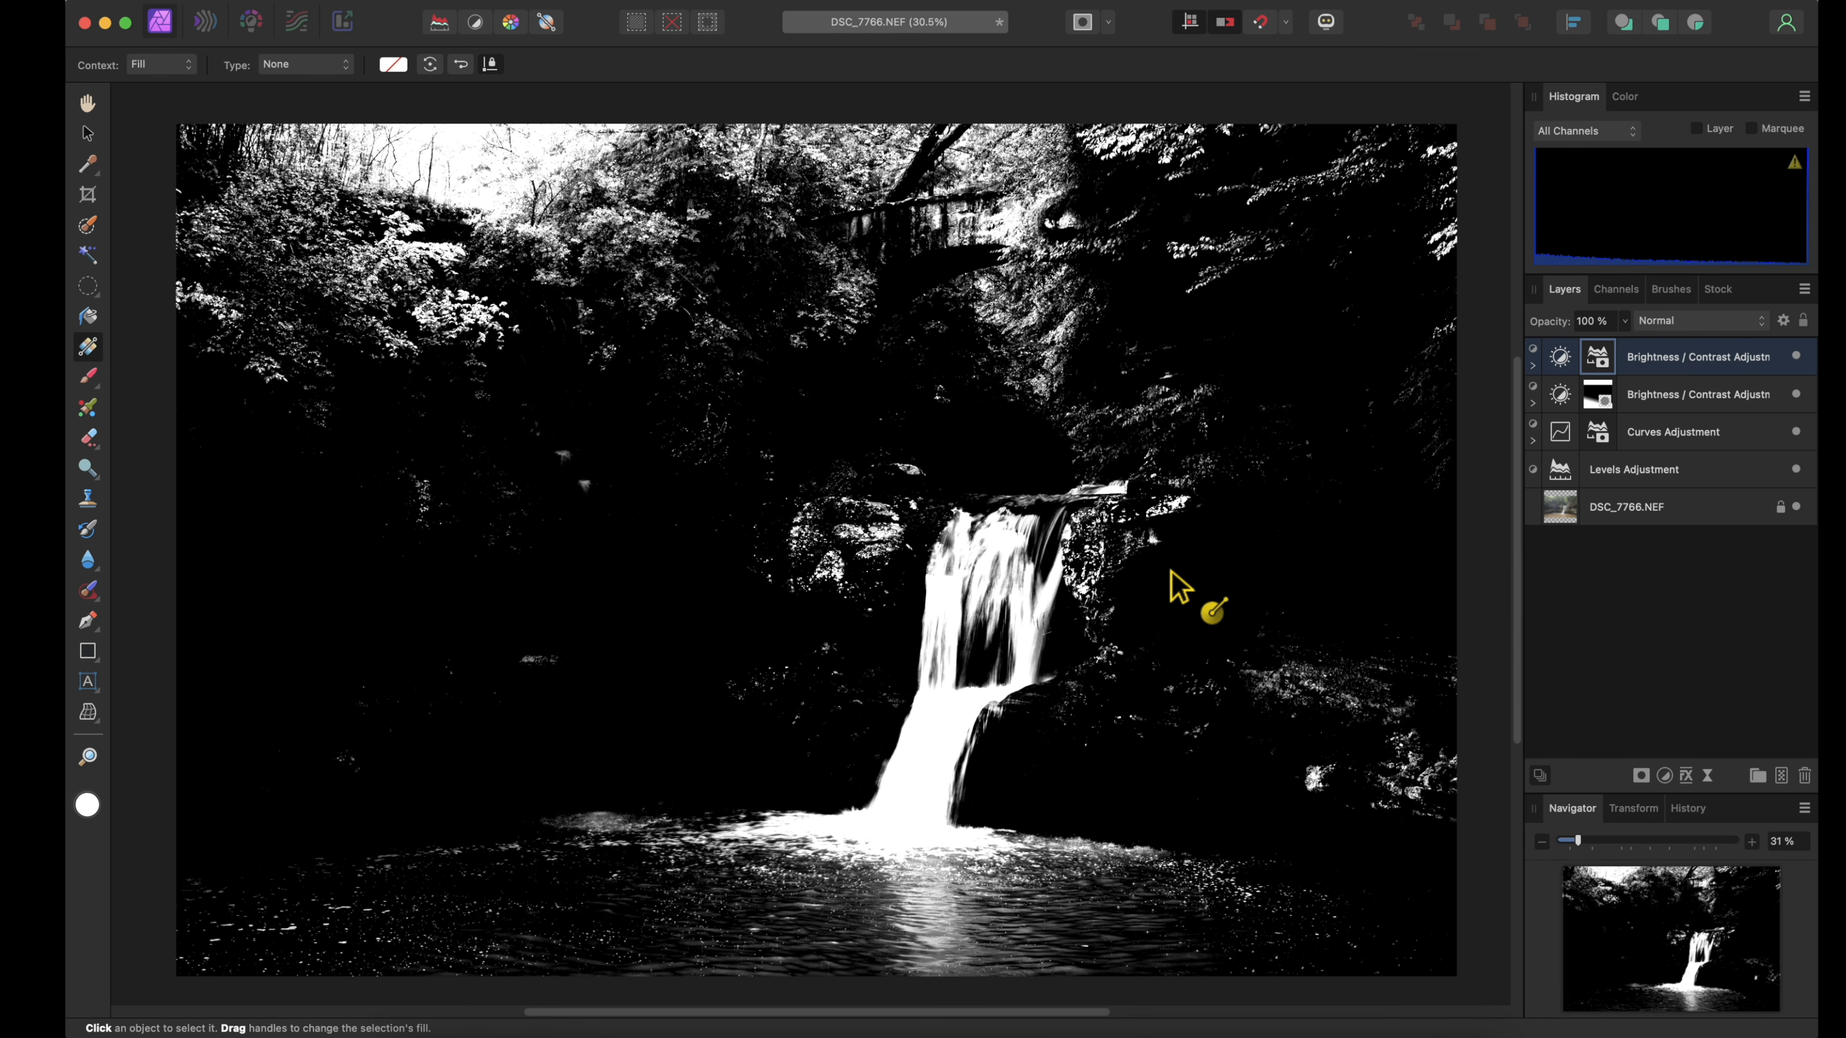
Paint the mask black with a soft brush enlarged to about 1349 px, sparing the bridge area, and turn the mask preview off
click(87, 376)
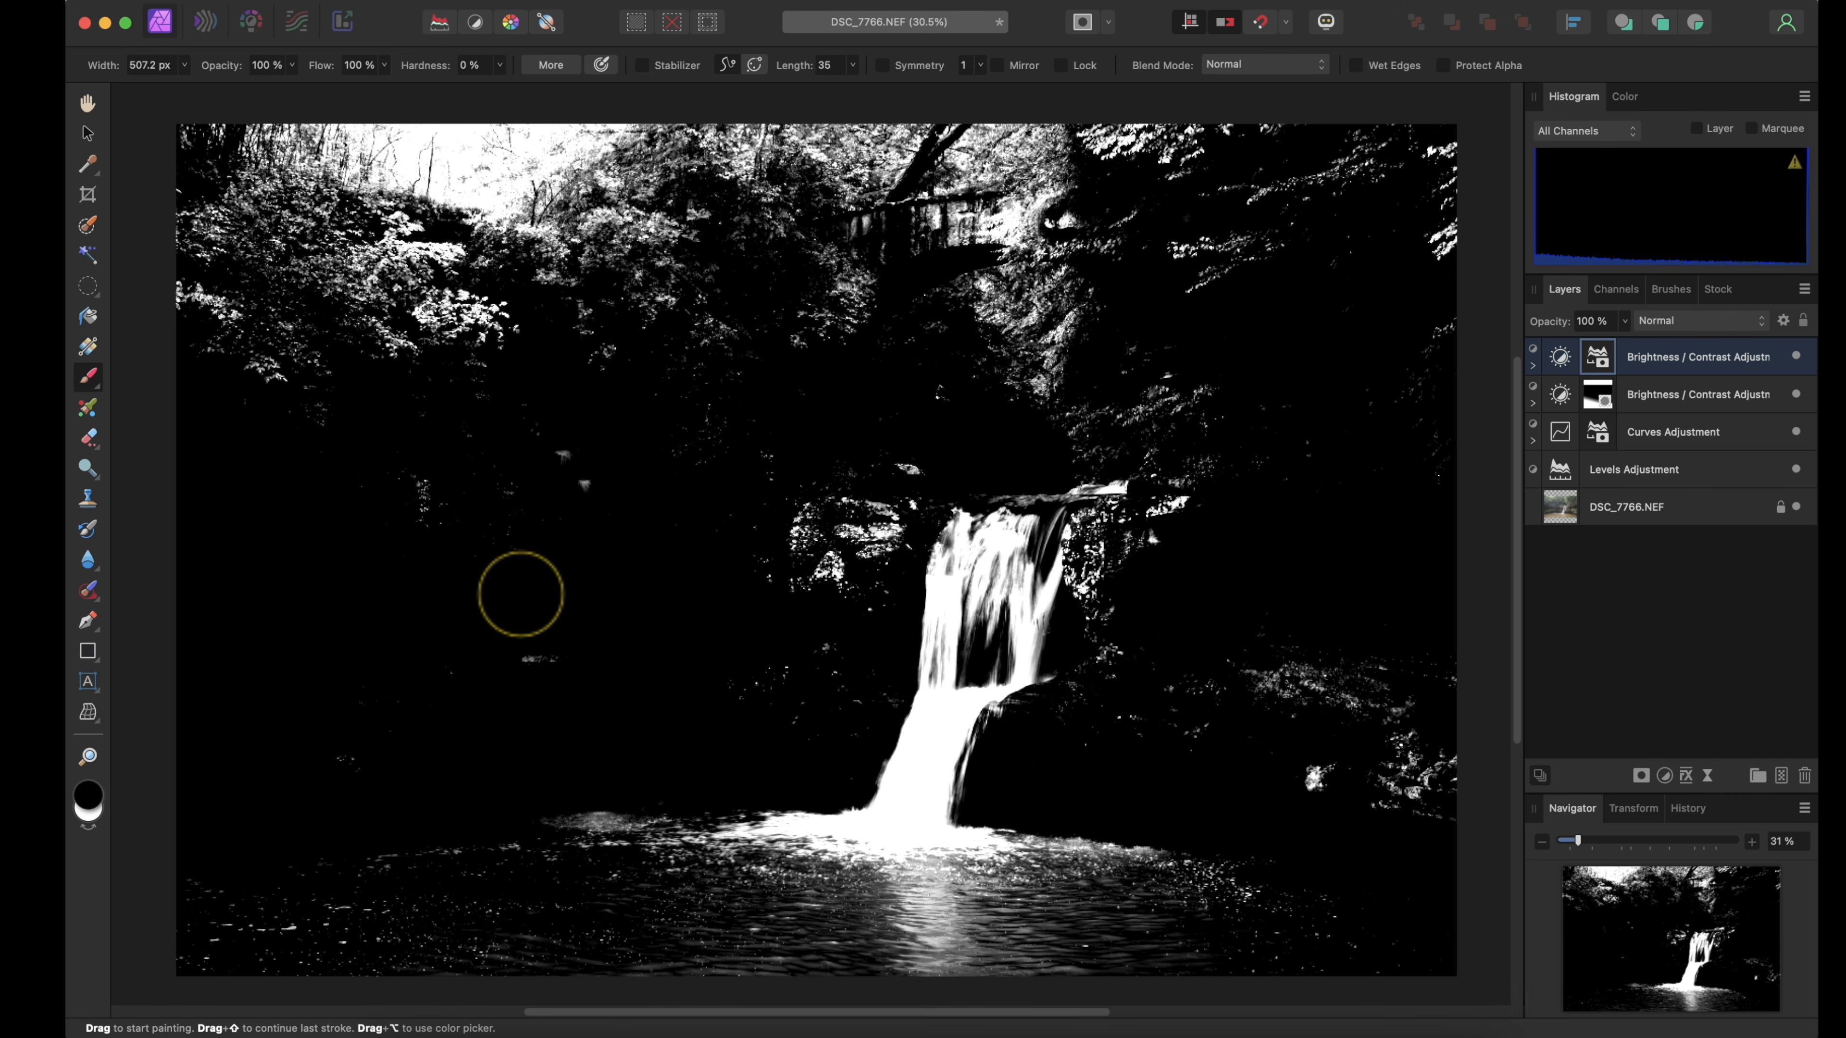
key(bracketright)
key(bracketright)
key(bracketright)
key(bracketright)
key(bracketright)
key(bracketright)
key(bracketright)
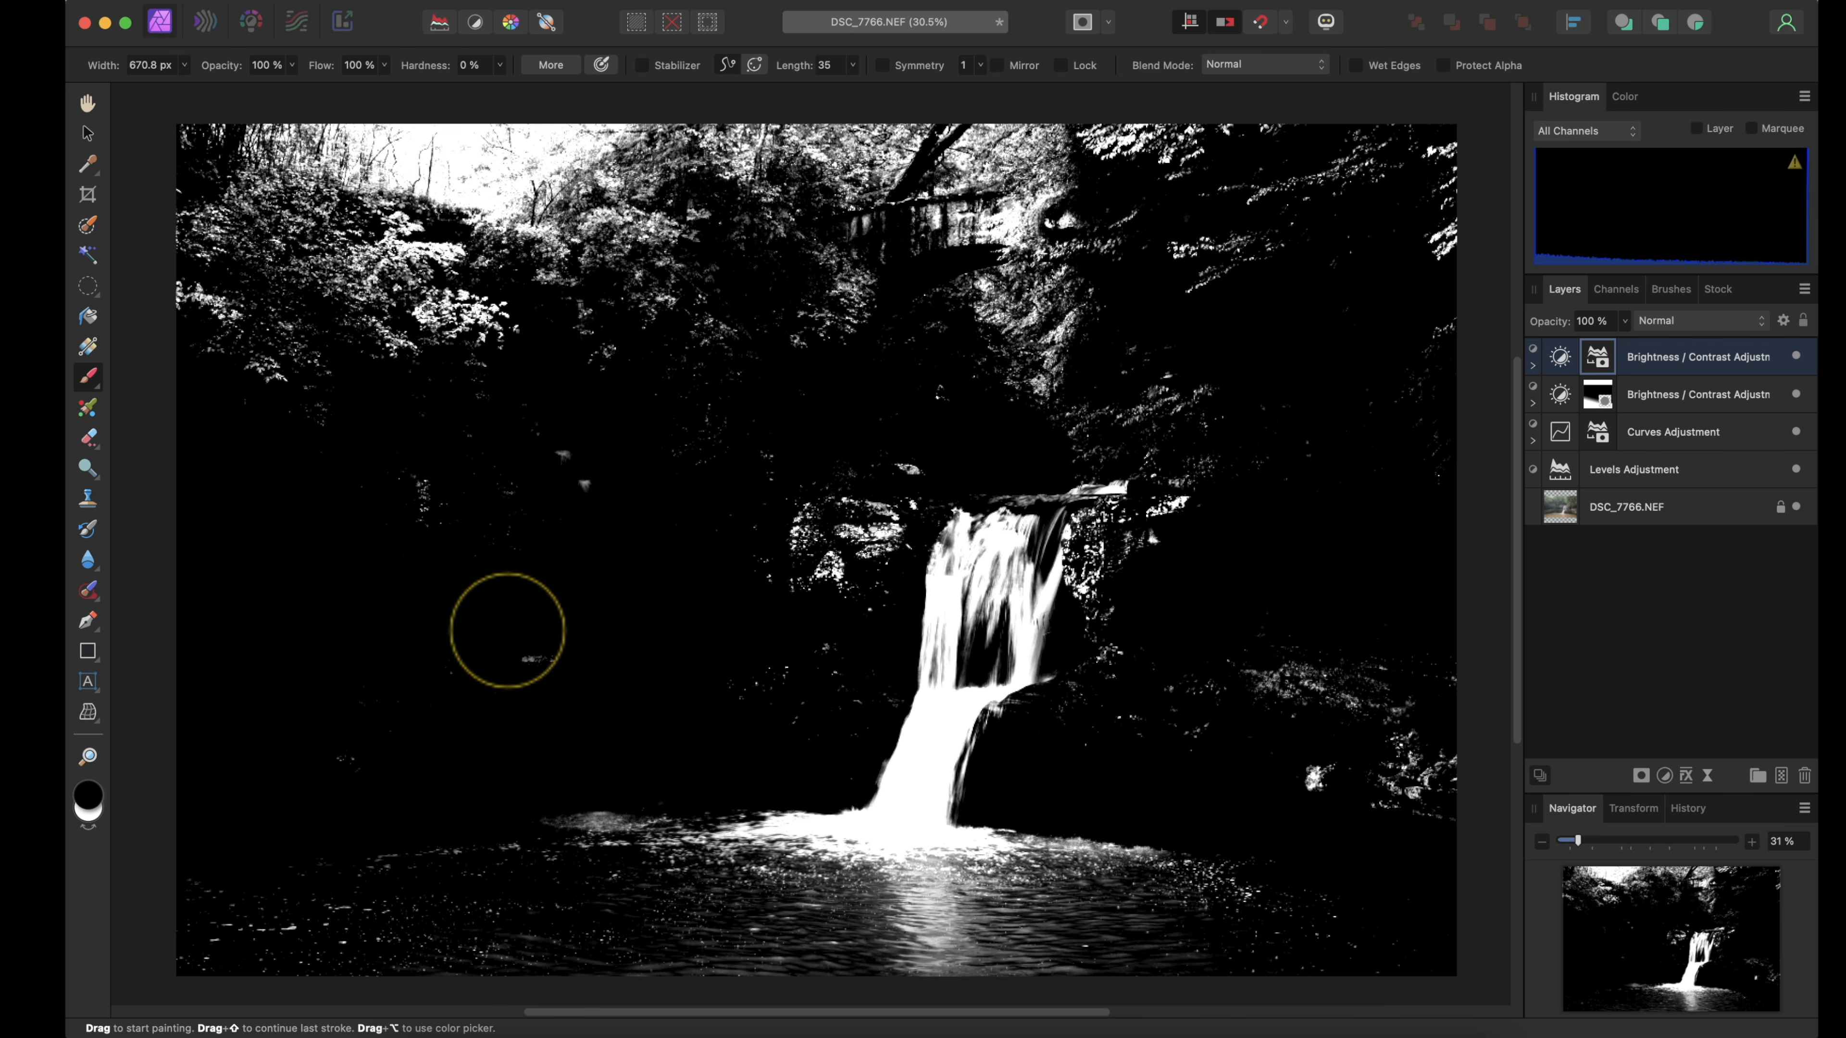
mouse_move(960, 556)
mouse_down()
mouse_move(1142, 480)
mouse_move(913, 754)
mouse_move(906, 719)
mouse_move(878, 842)
mouse_move(570, 851)
mouse_move(1091, 831)
mouse_move(907, 813)
mouse_move(879, 936)
mouse_move(1210, 889)
mouse_move(1338, 745)
mouse_move(1351, 772)
mouse_move(1234, 703)
mouse_move(1131, 698)
mouse_move(728, 547)
mouse_move(901, 493)
mouse_move(503, 524)
mouse_move(467, 866)
mouse_move(307, 937)
mouse_move(234, 915)
mouse_move(324, 903)
mouse_move(938, 964)
mouse_move(581, 946)
mouse_move(1153, 961)
mouse_move(727, 557)
mouse_move(414, 359)
mouse_move(593, 170)
mouse_move(189, 139)
mouse_move(481, 213)
mouse_move(354, 315)
mouse_move(199, 326)
mouse_move(249, 189)
mouse_move(300, 392)
mouse_move(378, 393)
mouse_move(589, 329)
mouse_move(606, 272)
mouse_move(692, 314)
mouse_move(810, 421)
mouse_move(954, 457)
mouse_move(1343, 335)
mouse_move(1413, 153)
mouse_move(1449, 196)
mouse_move(1431, 840)
mouse_move(1406, 873)
mouse_move(1343, 837)
mouse_up()
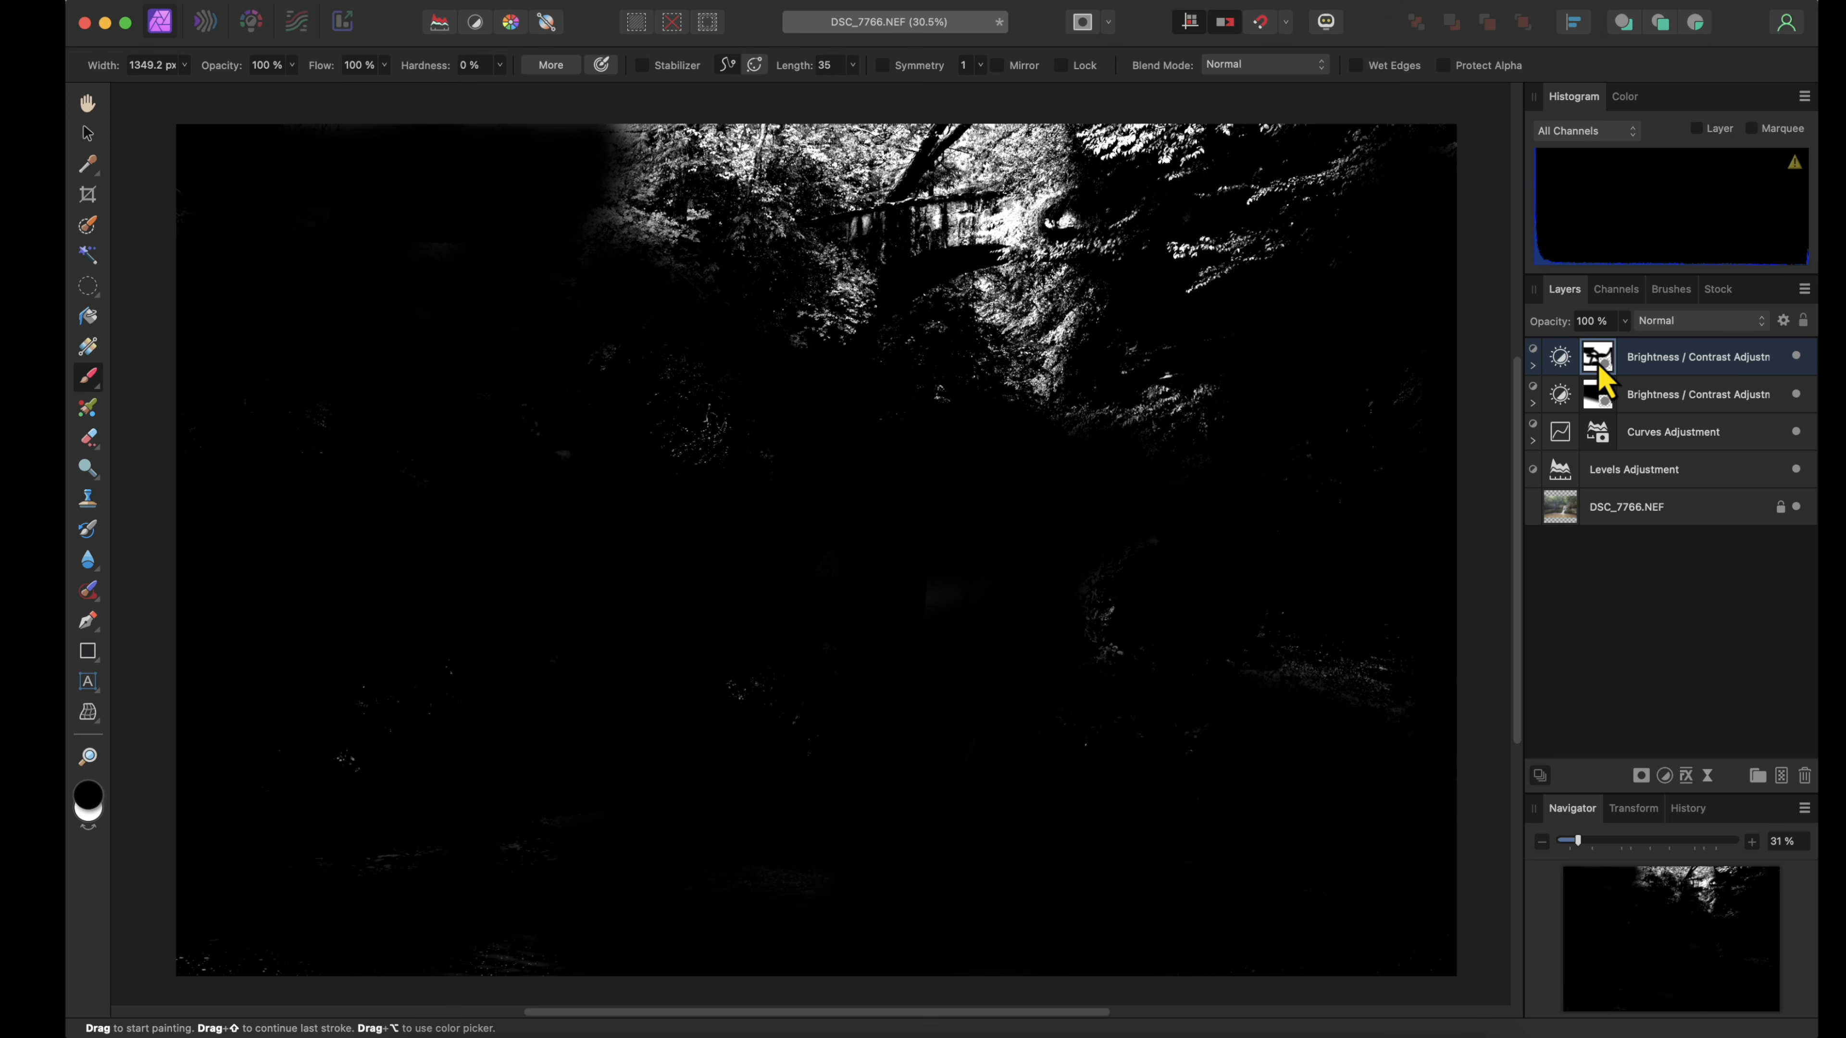
double_click(1597, 363)
click(1447, 627)
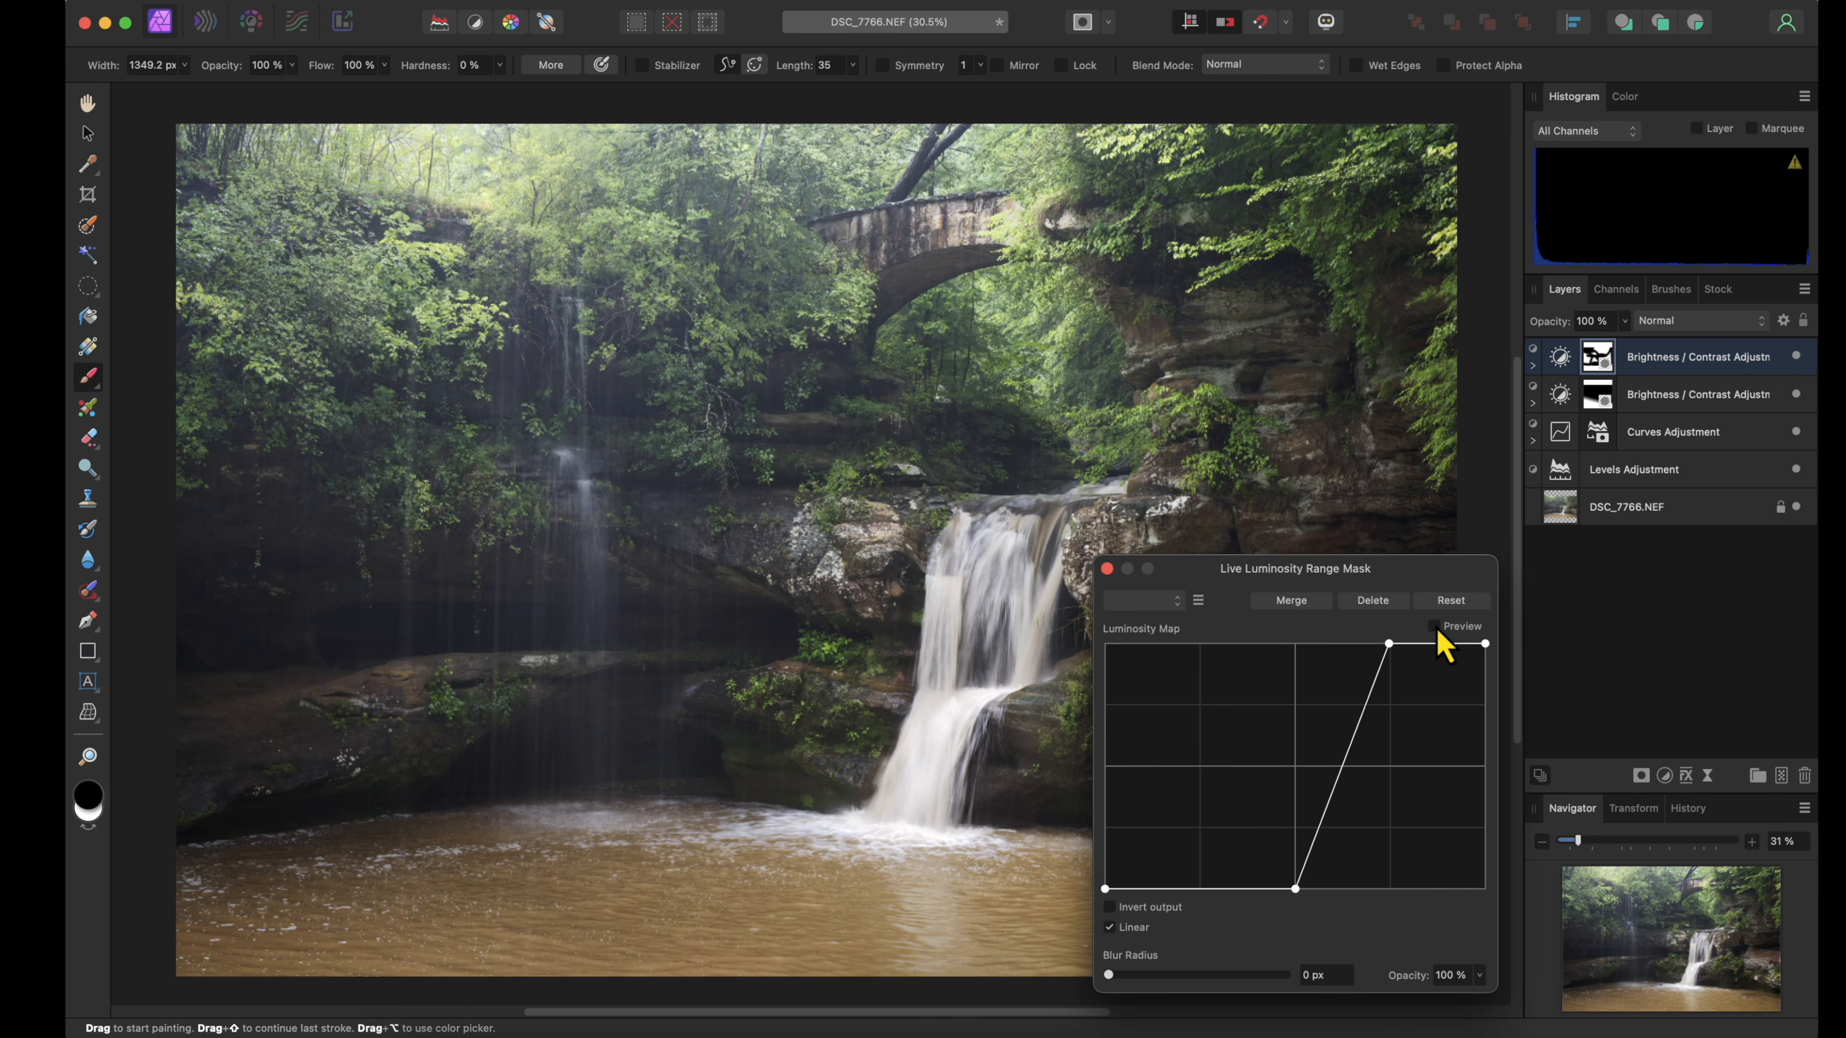
Compare the photo with and without the highlight-masked Brightness / Contrast adjustment
click(1795, 357)
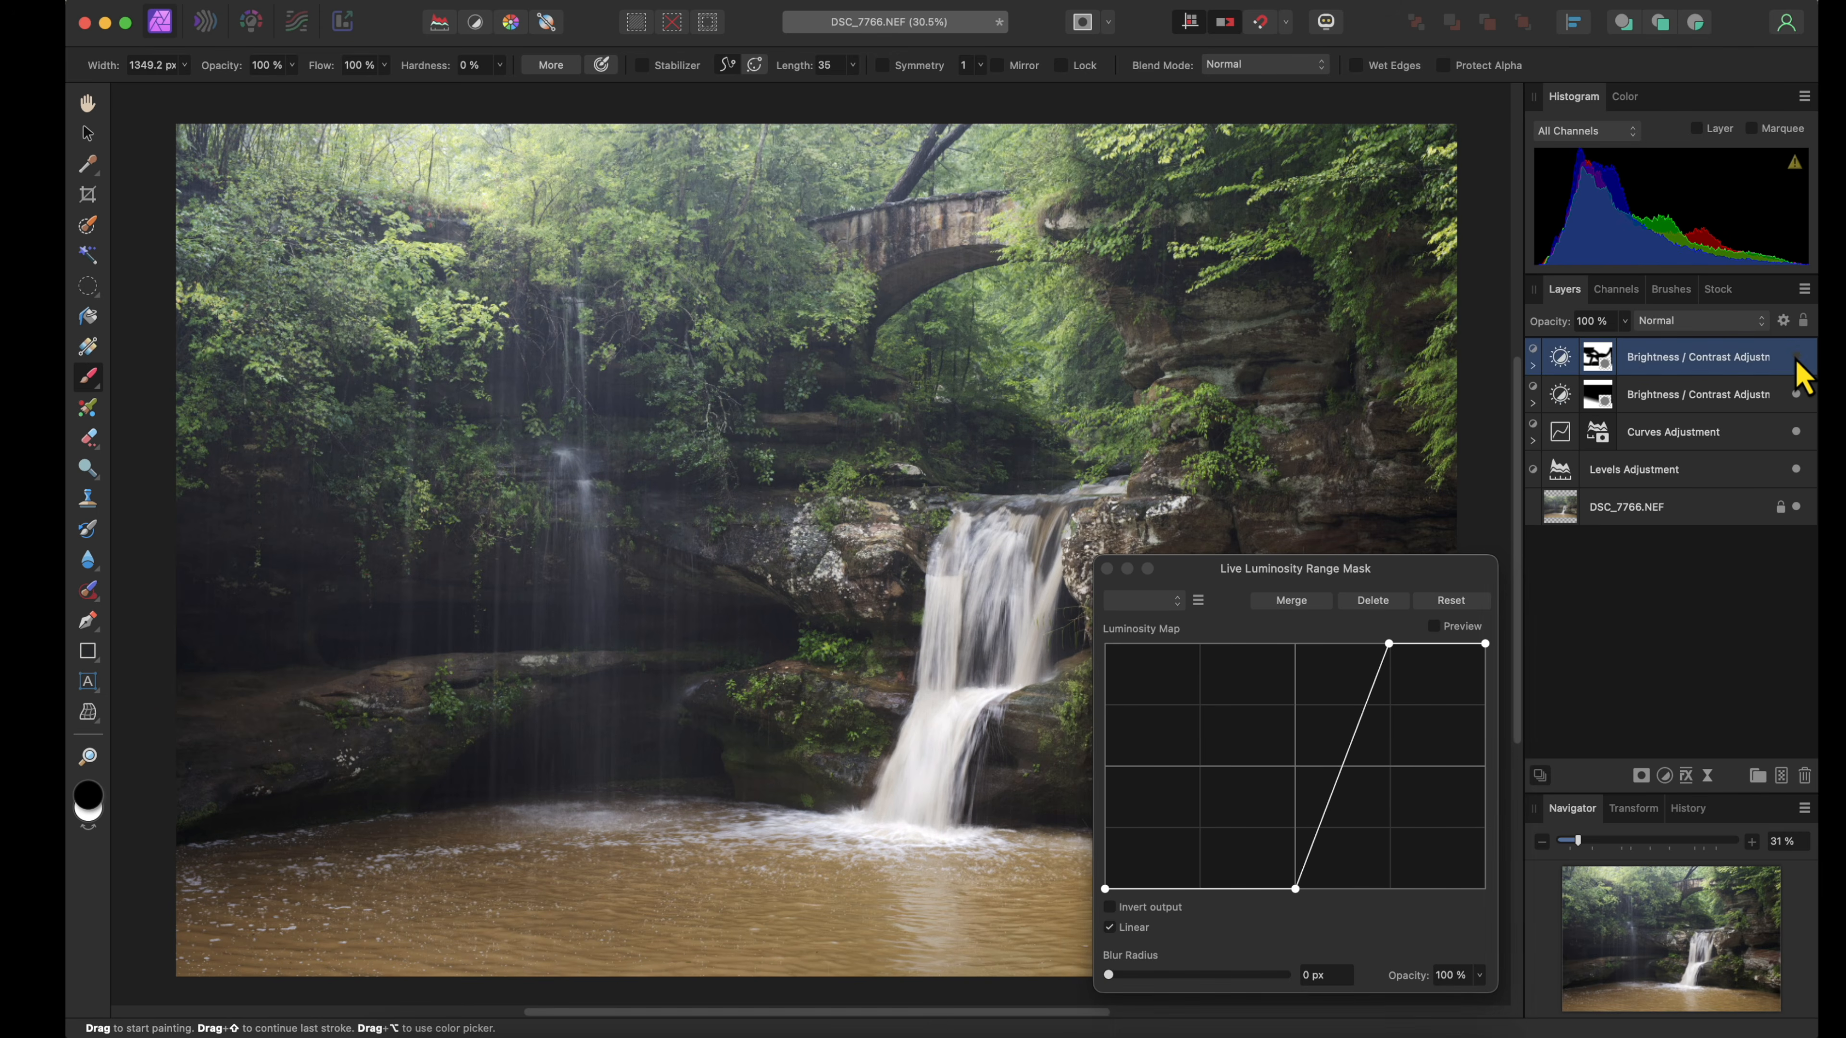
click(1796, 358)
click(1796, 359)
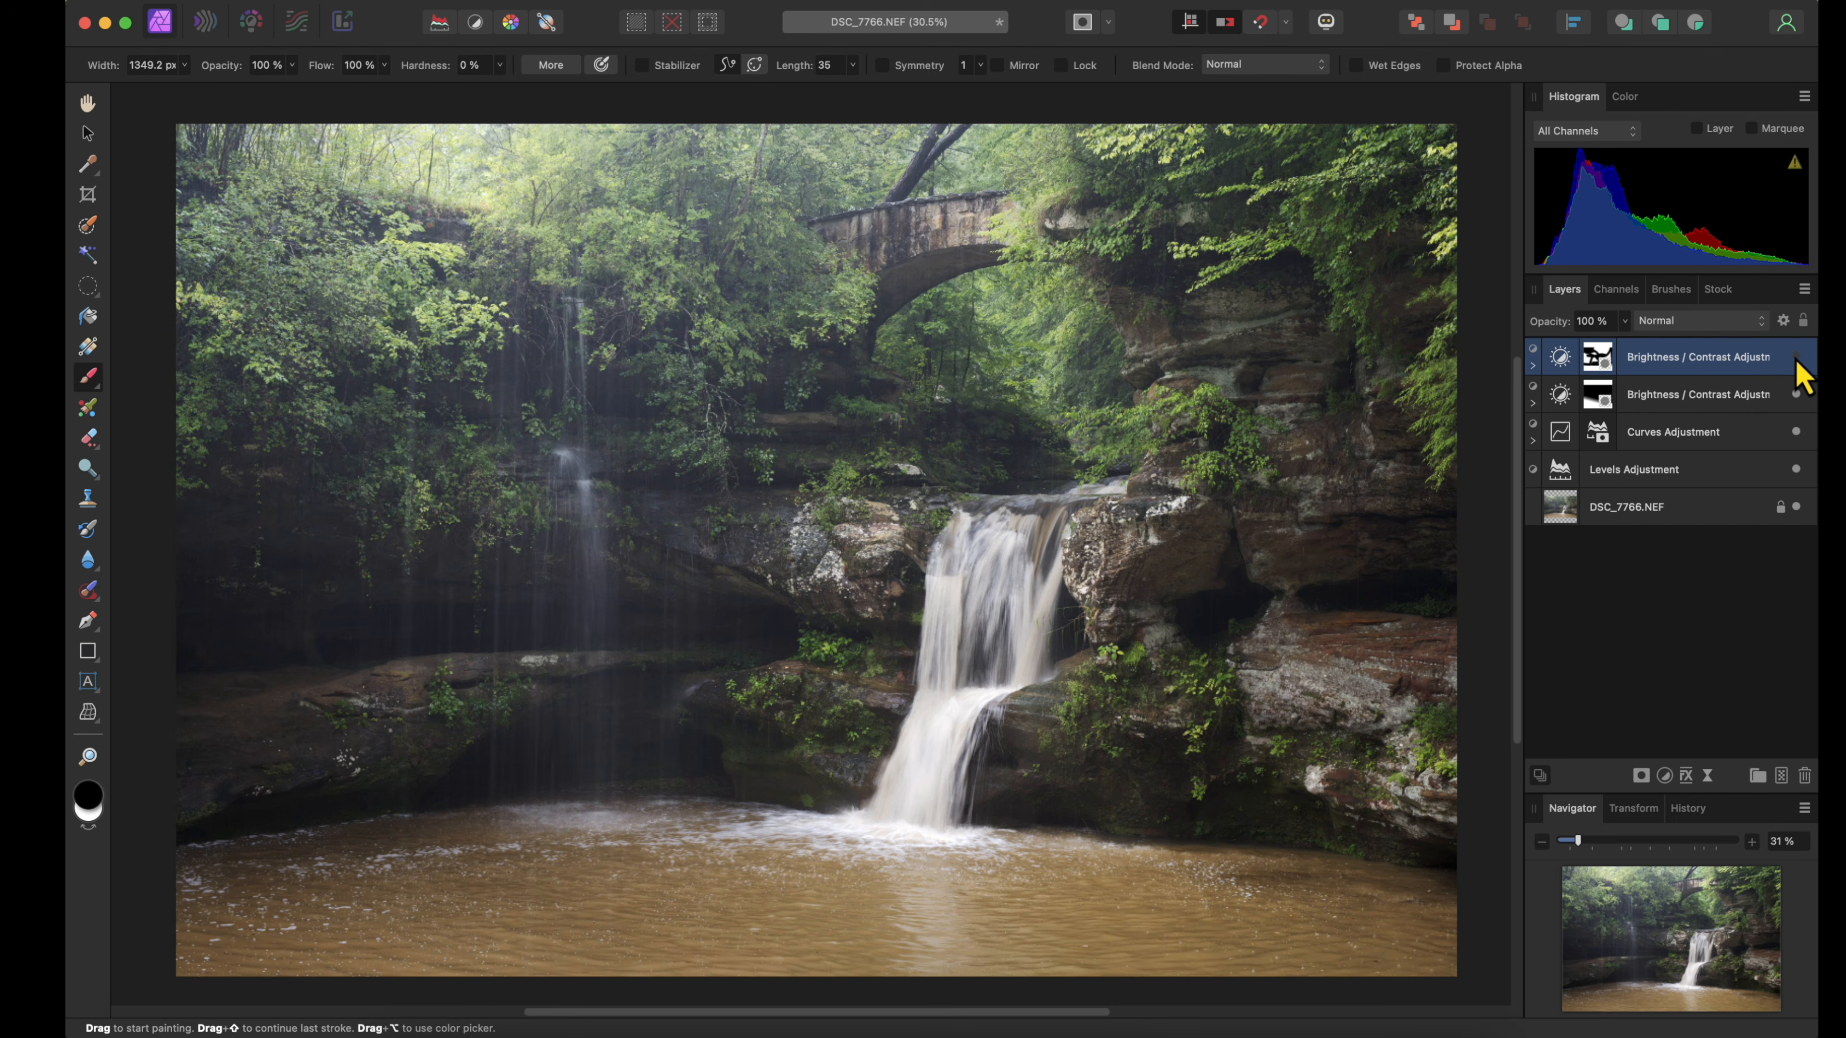
click(1796, 357)
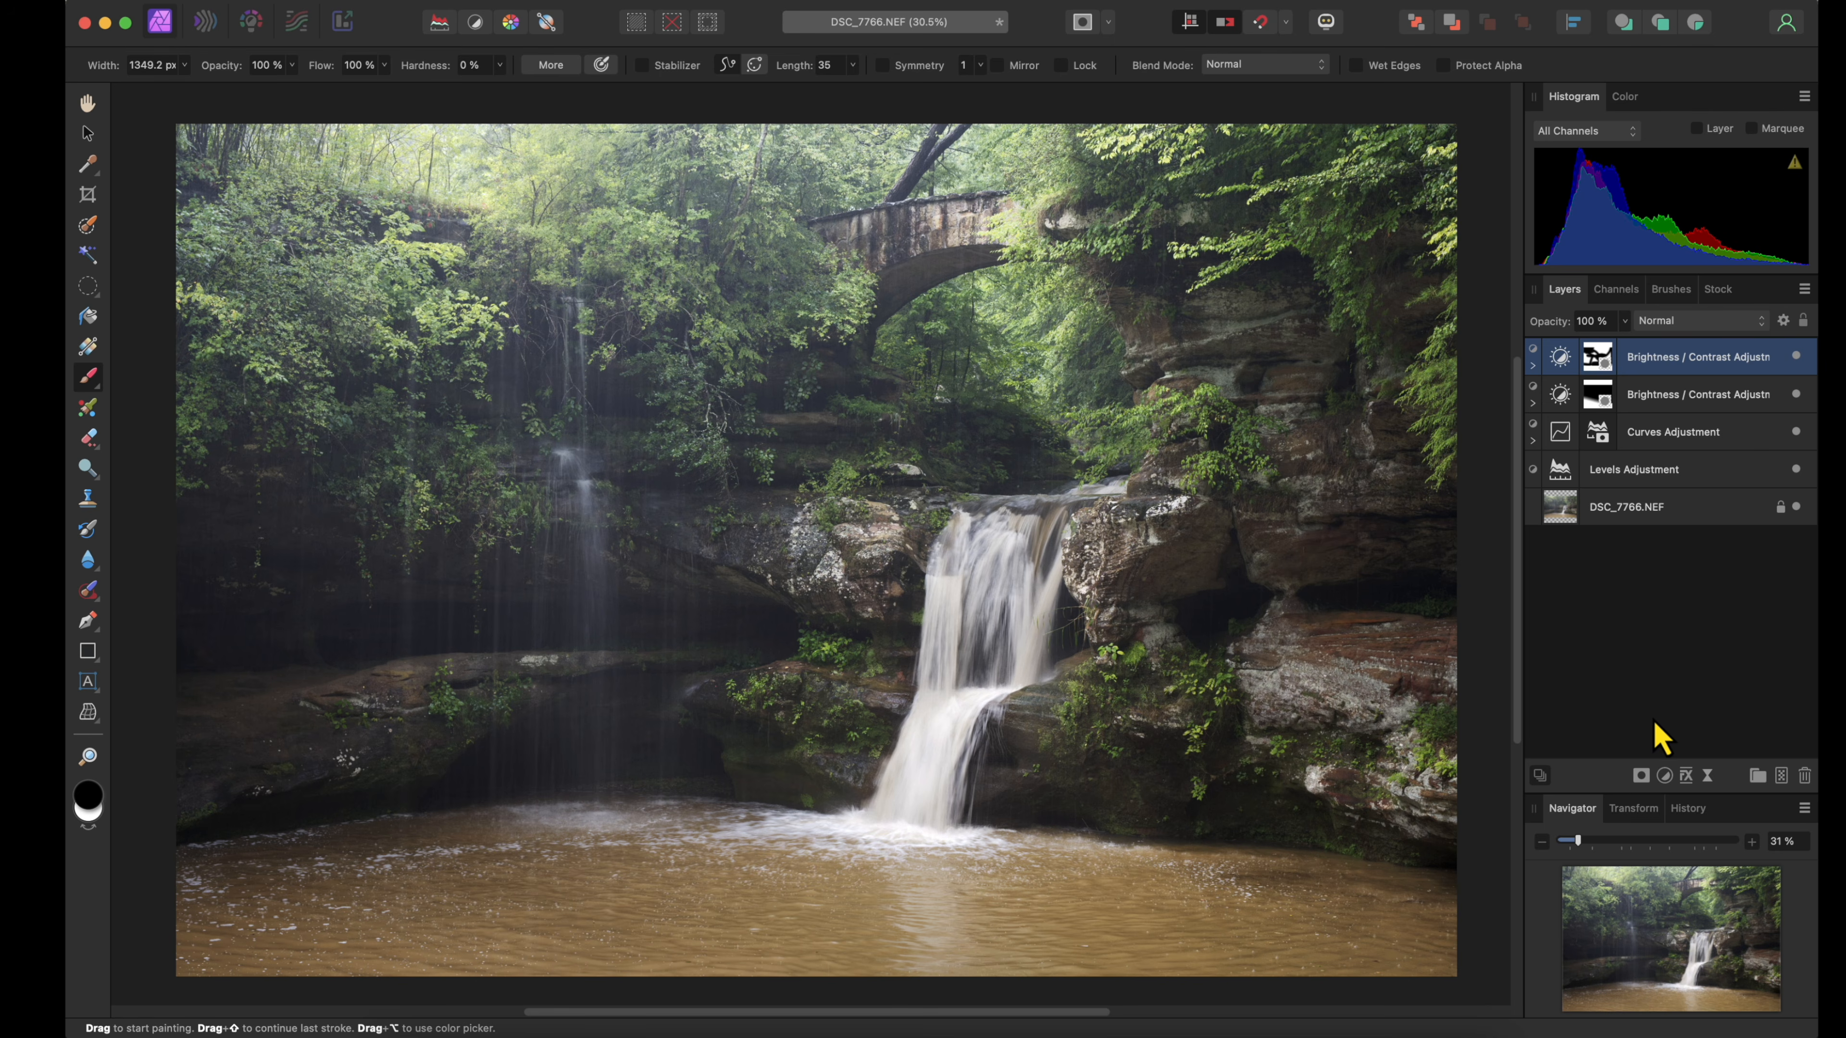
Add a White Balance adjustment at the top of the layer stack with White Balance at 5 %
click(1664, 775)
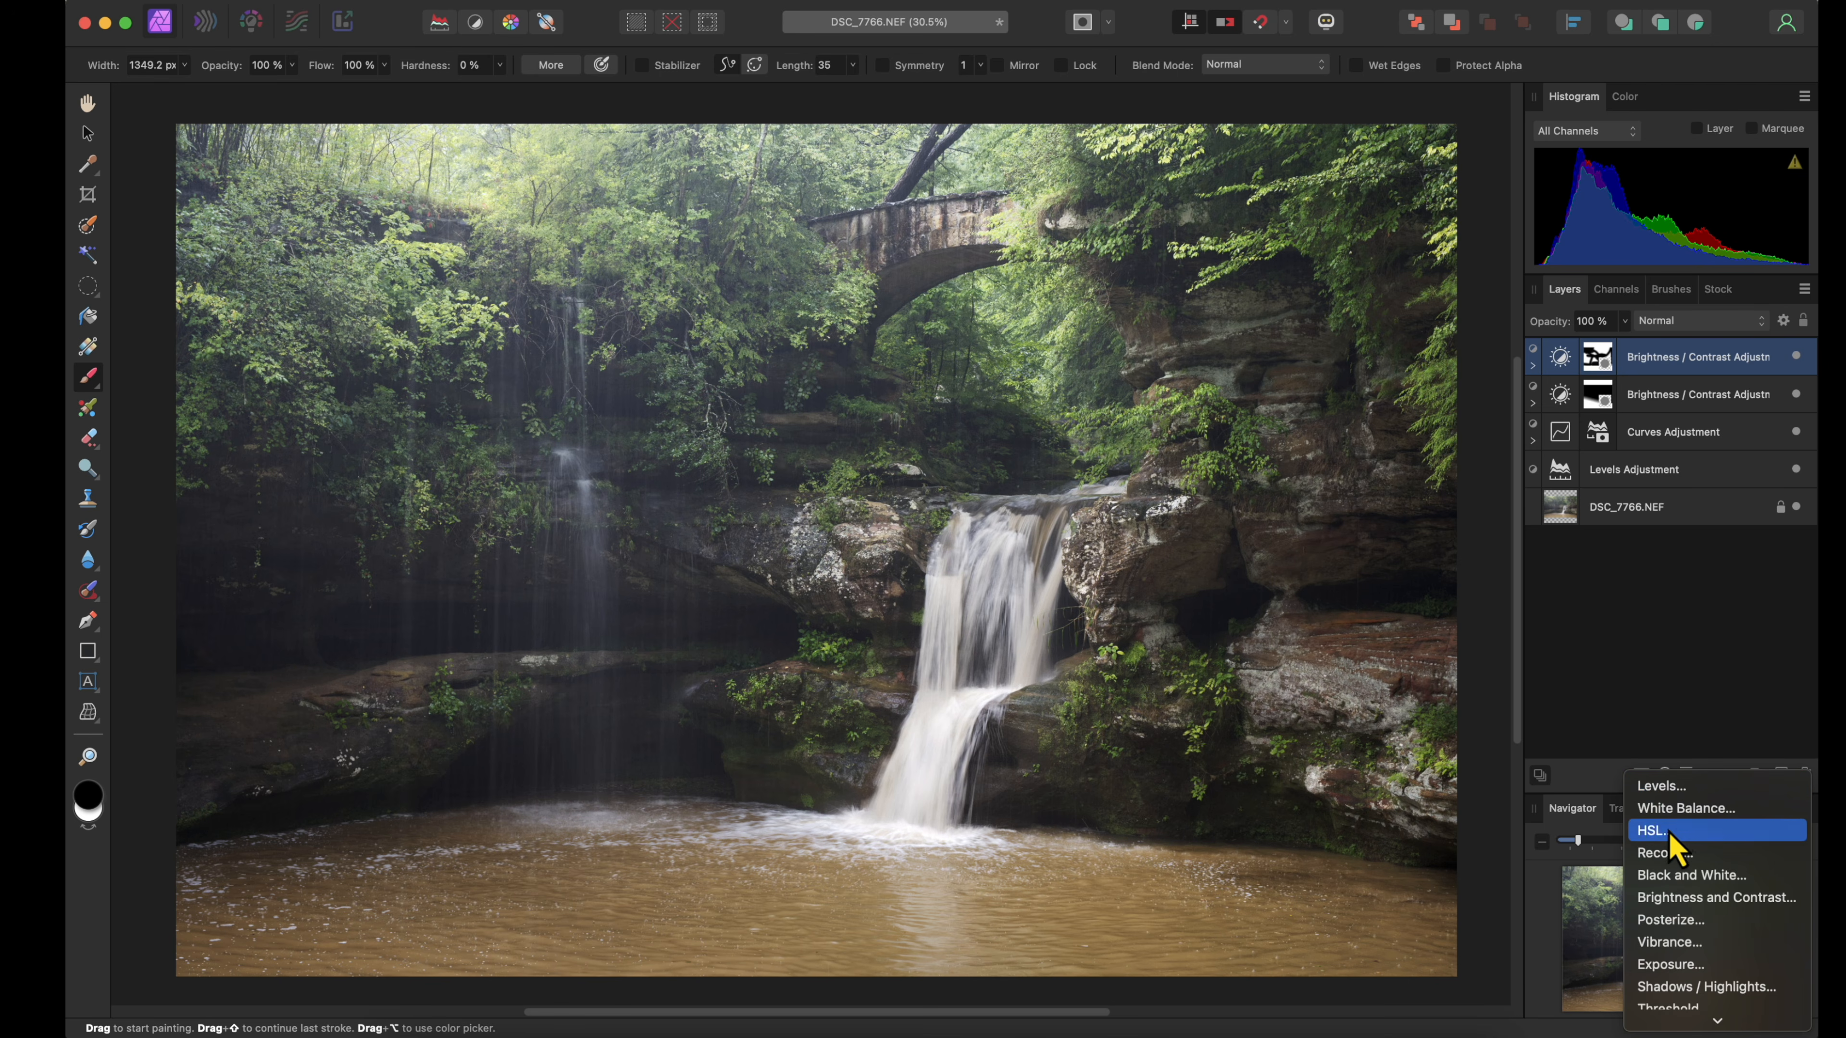
click(1675, 808)
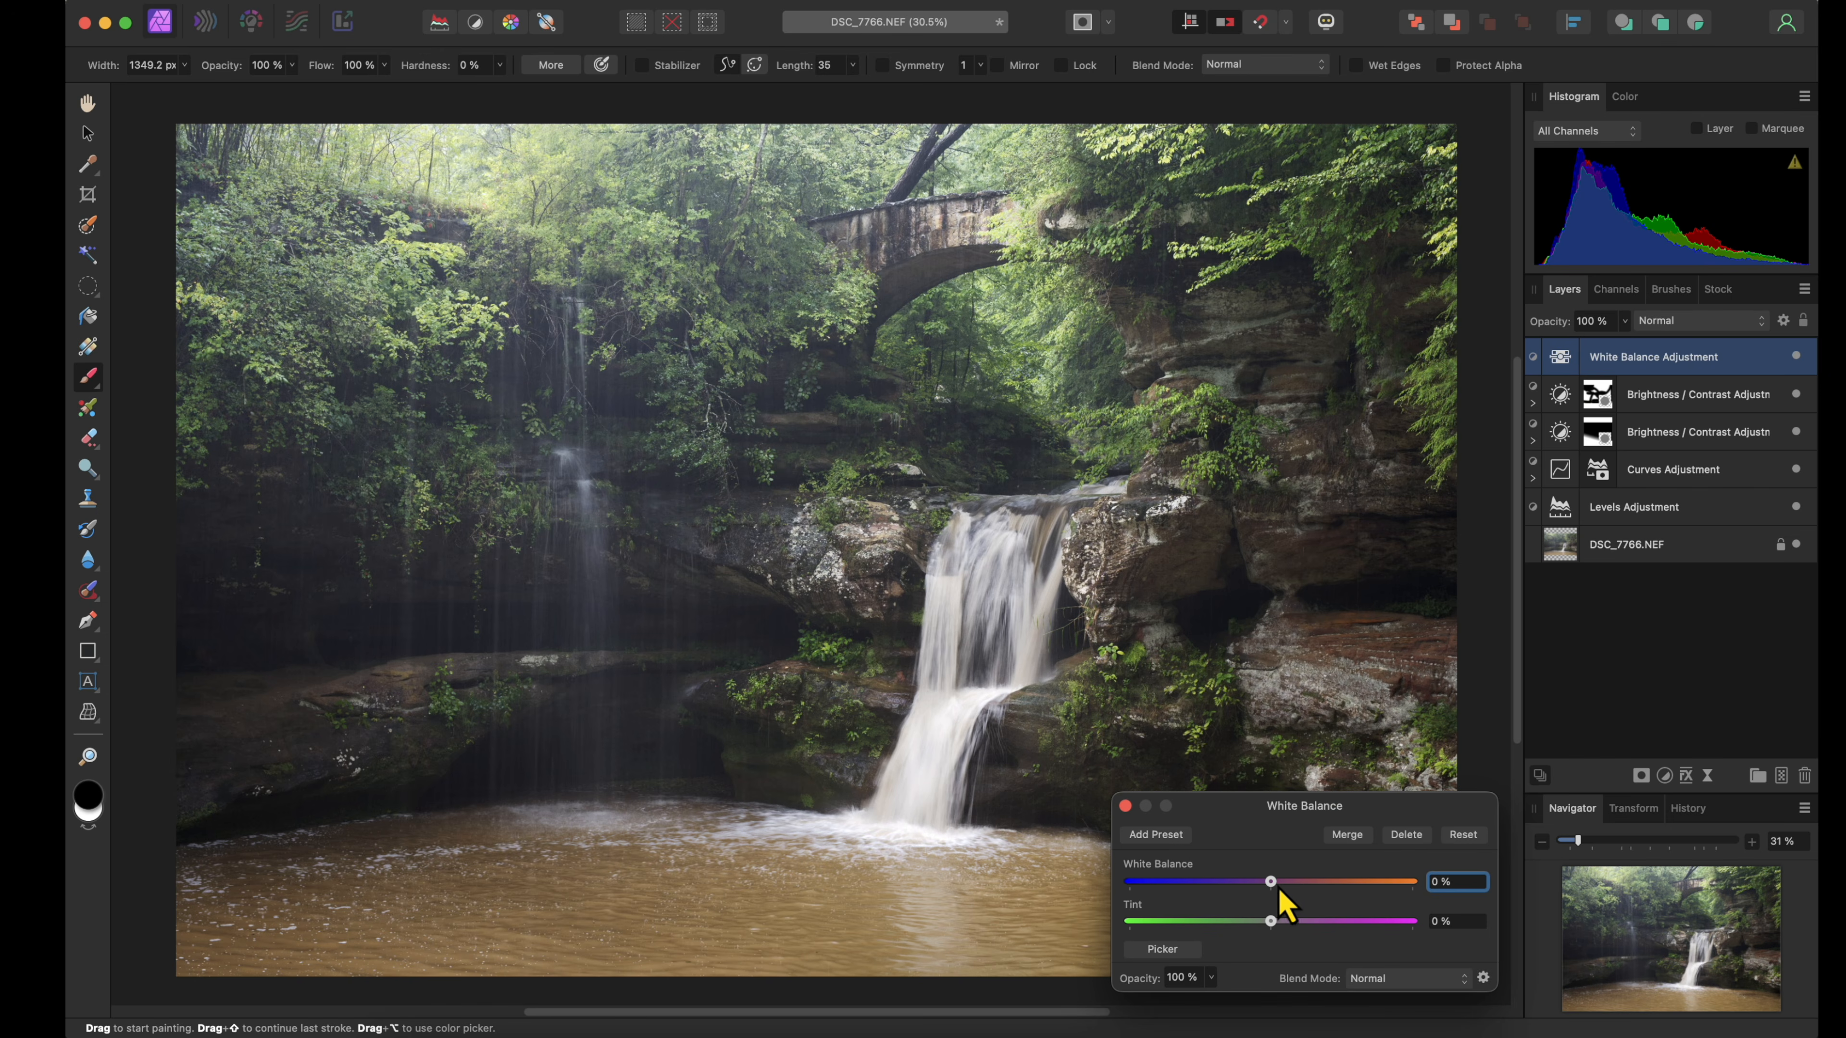
drag(1271, 883, 1280, 883)
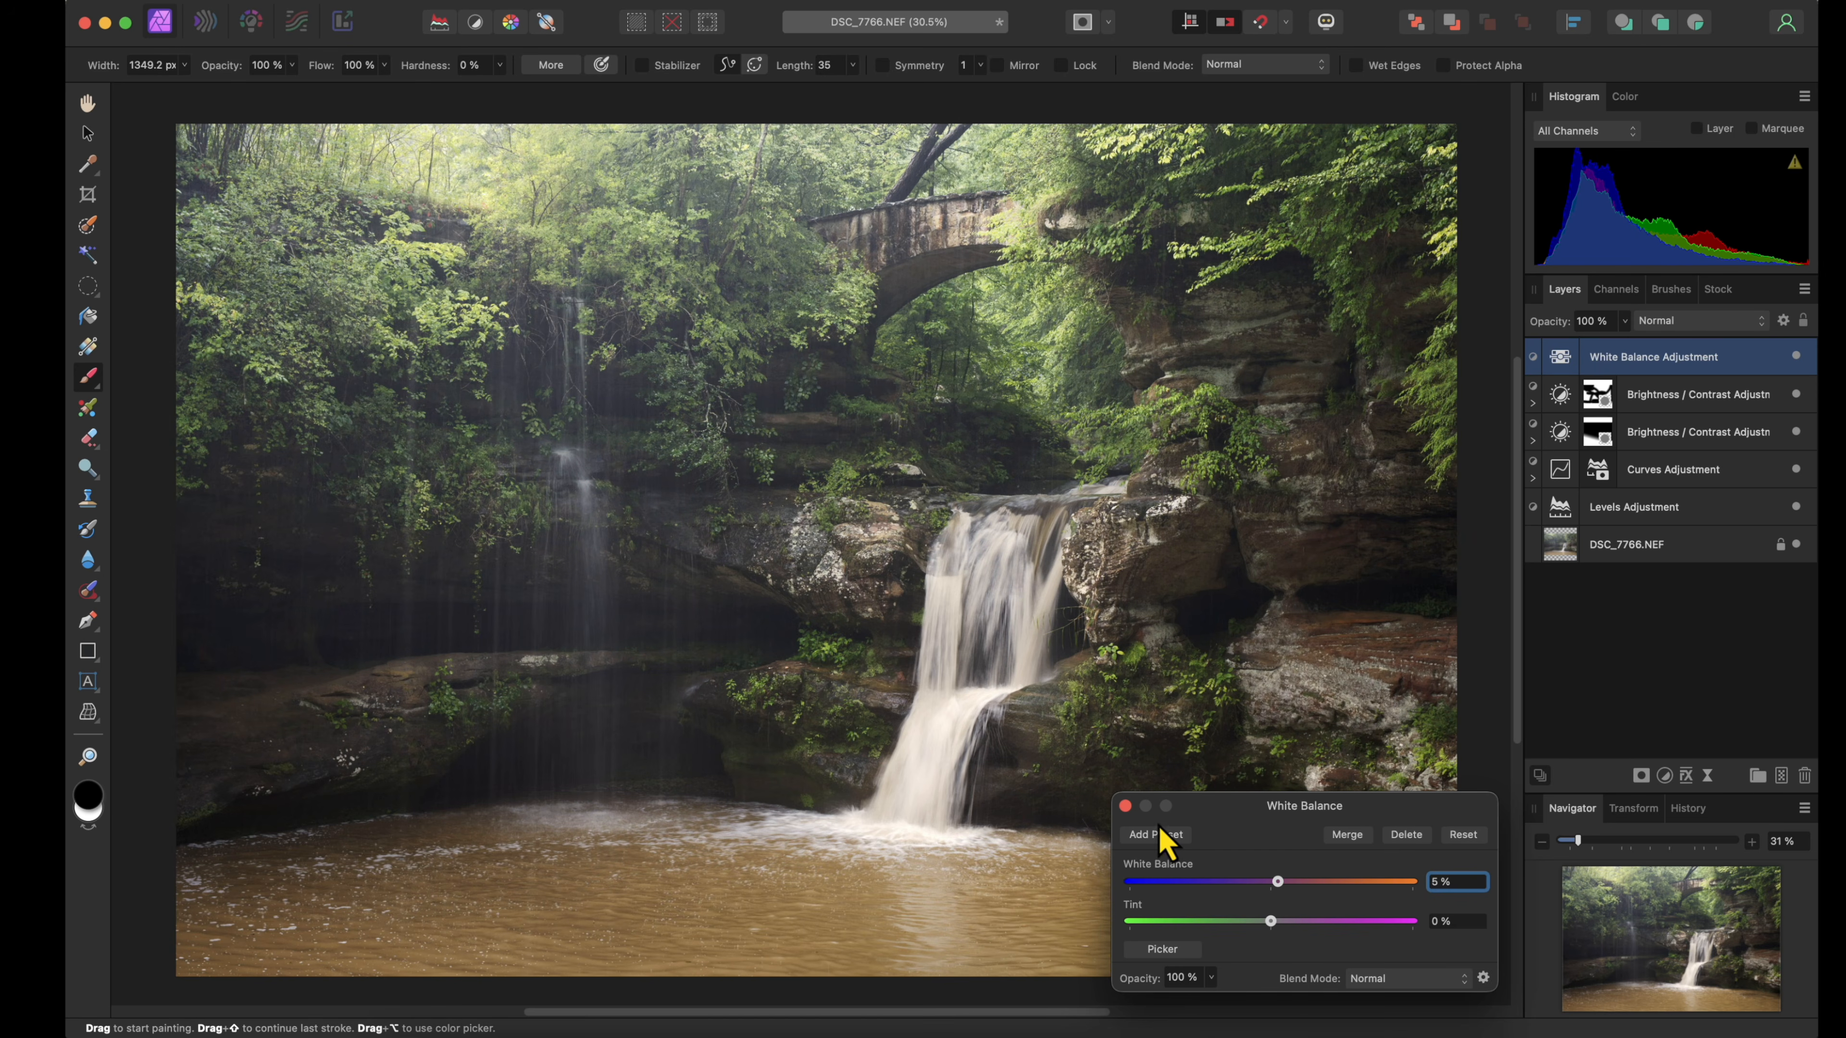
click(1125, 806)
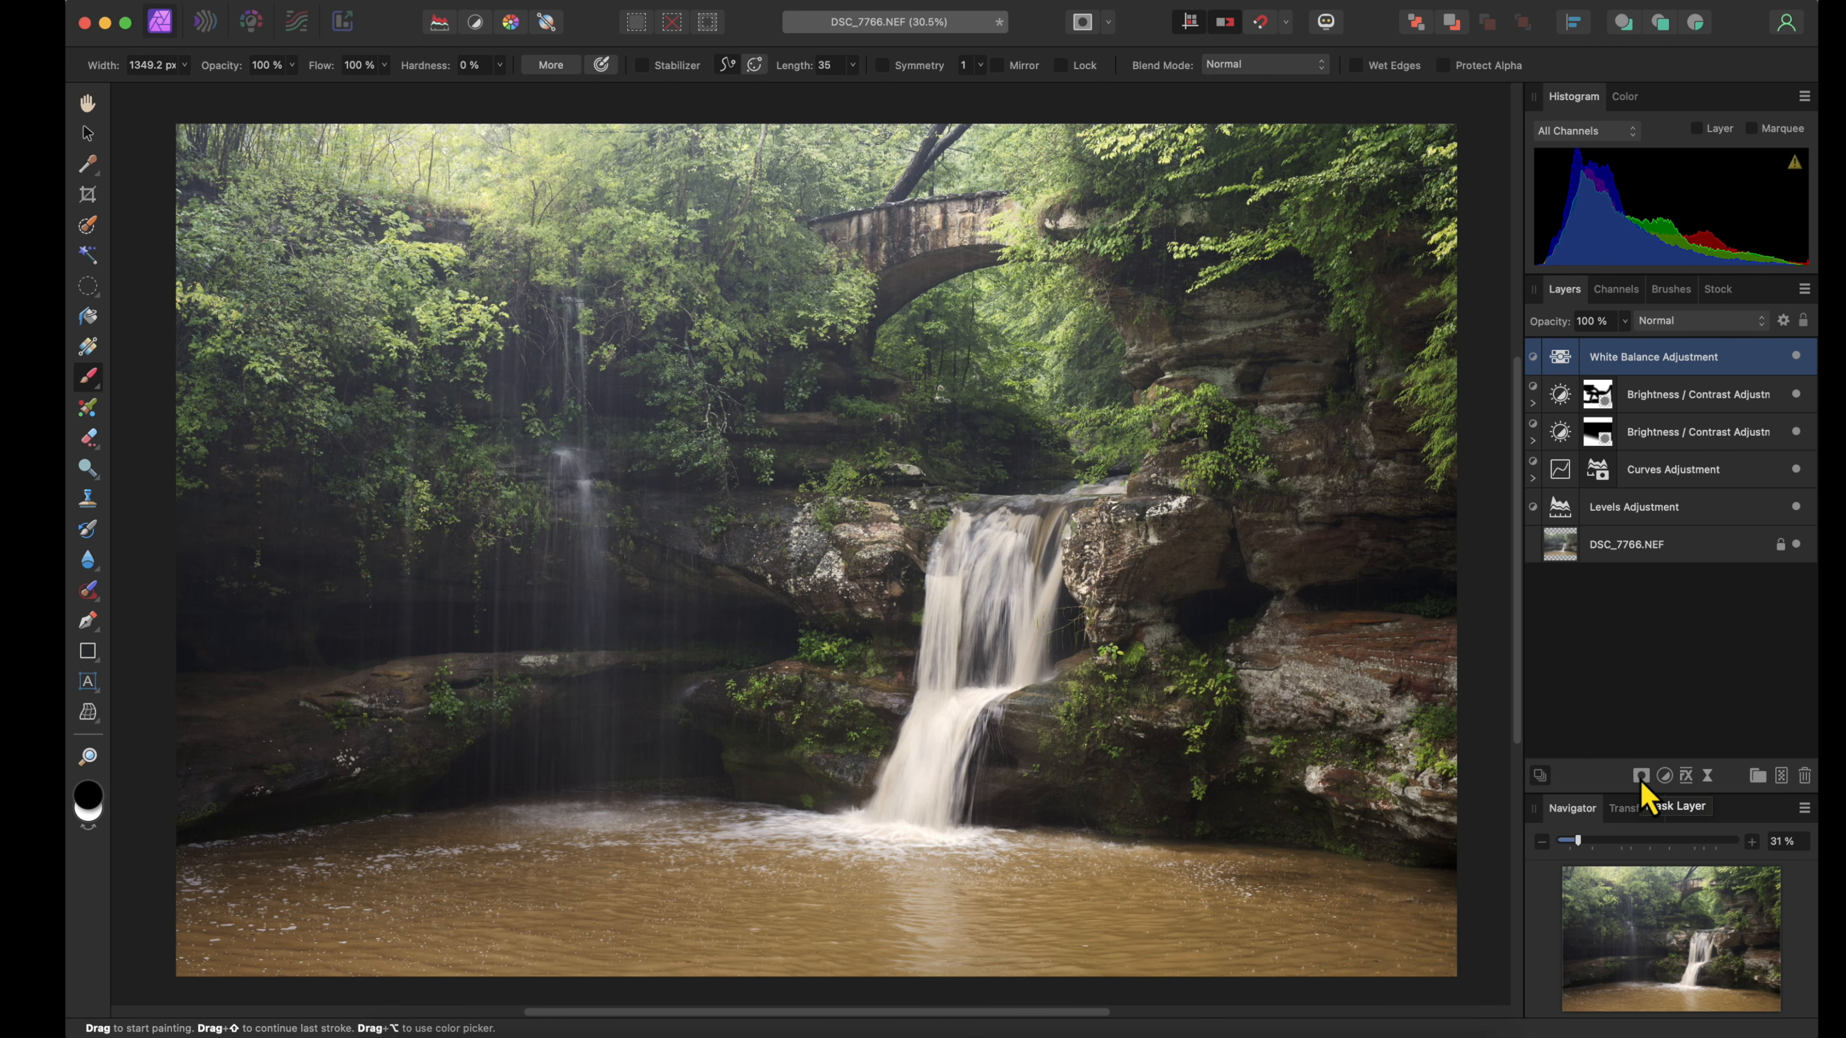
Limit the White Balance layer with a Luminosity Range Mask using the Highlights preset and check the mask preview
click(1642, 780)
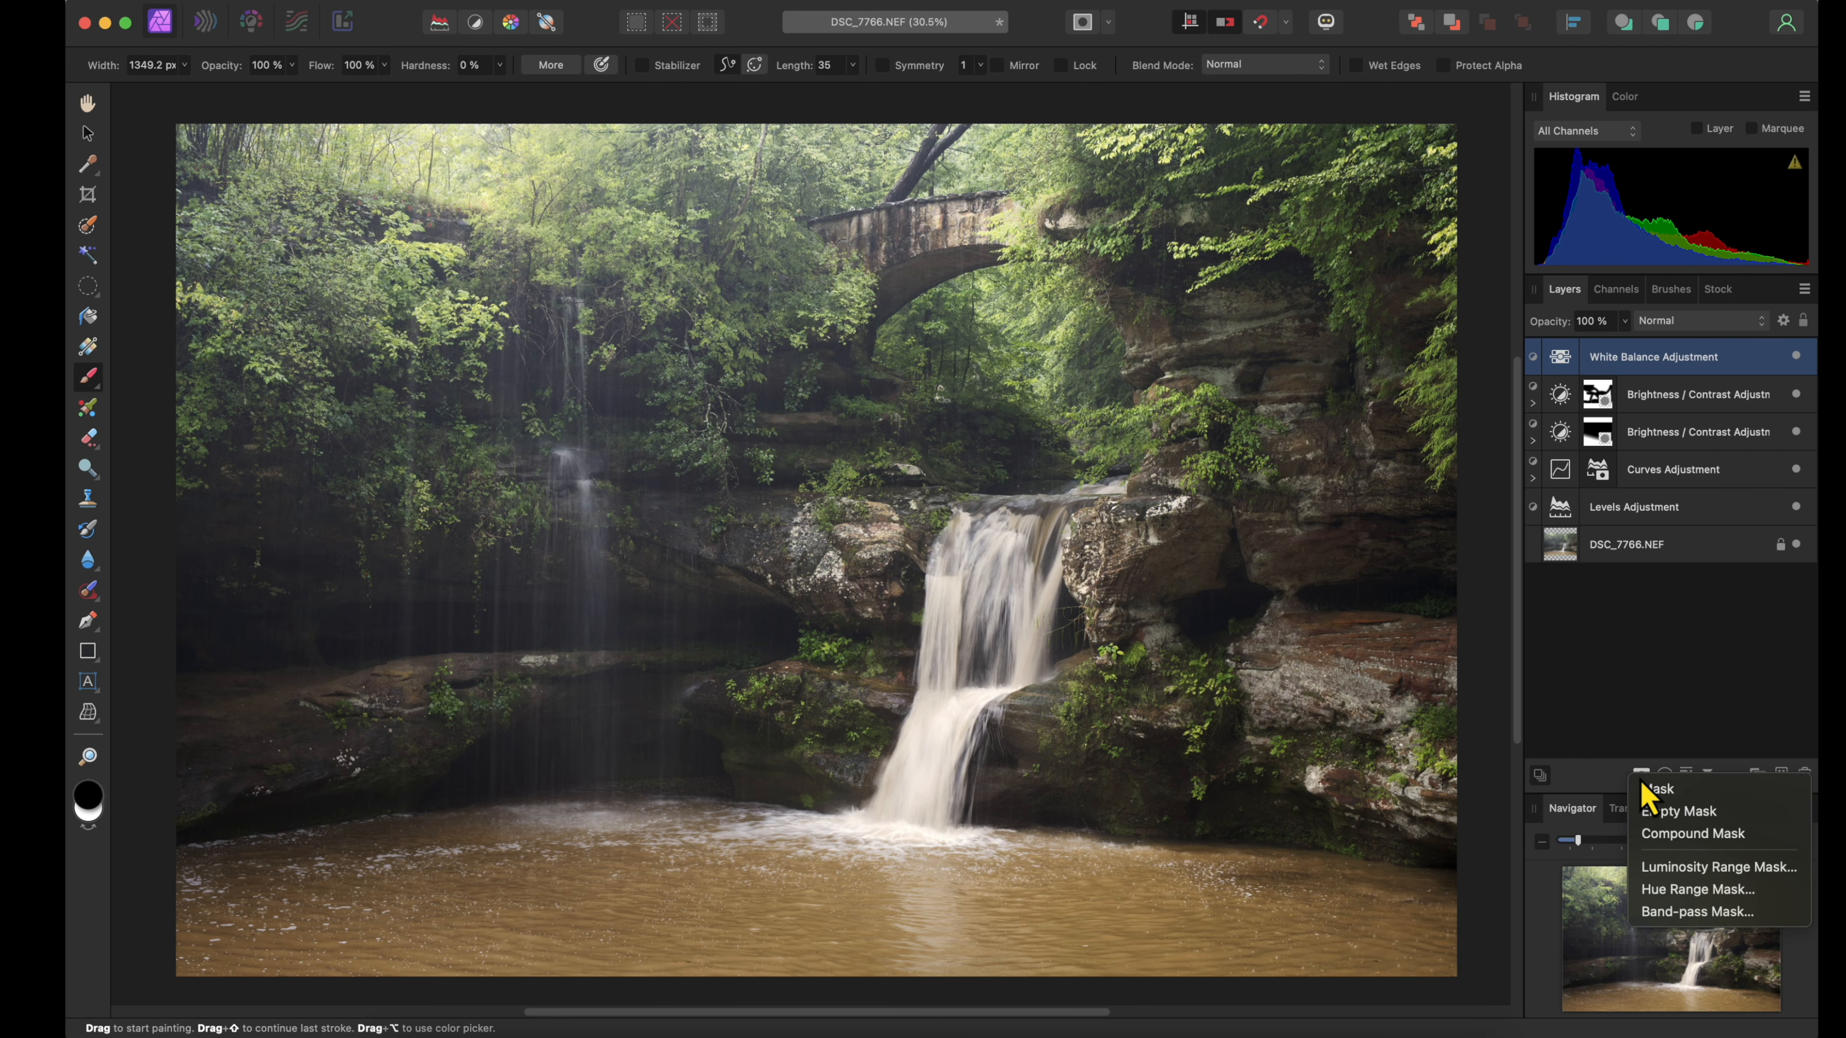
click(1671, 869)
click(1138, 601)
click(1158, 650)
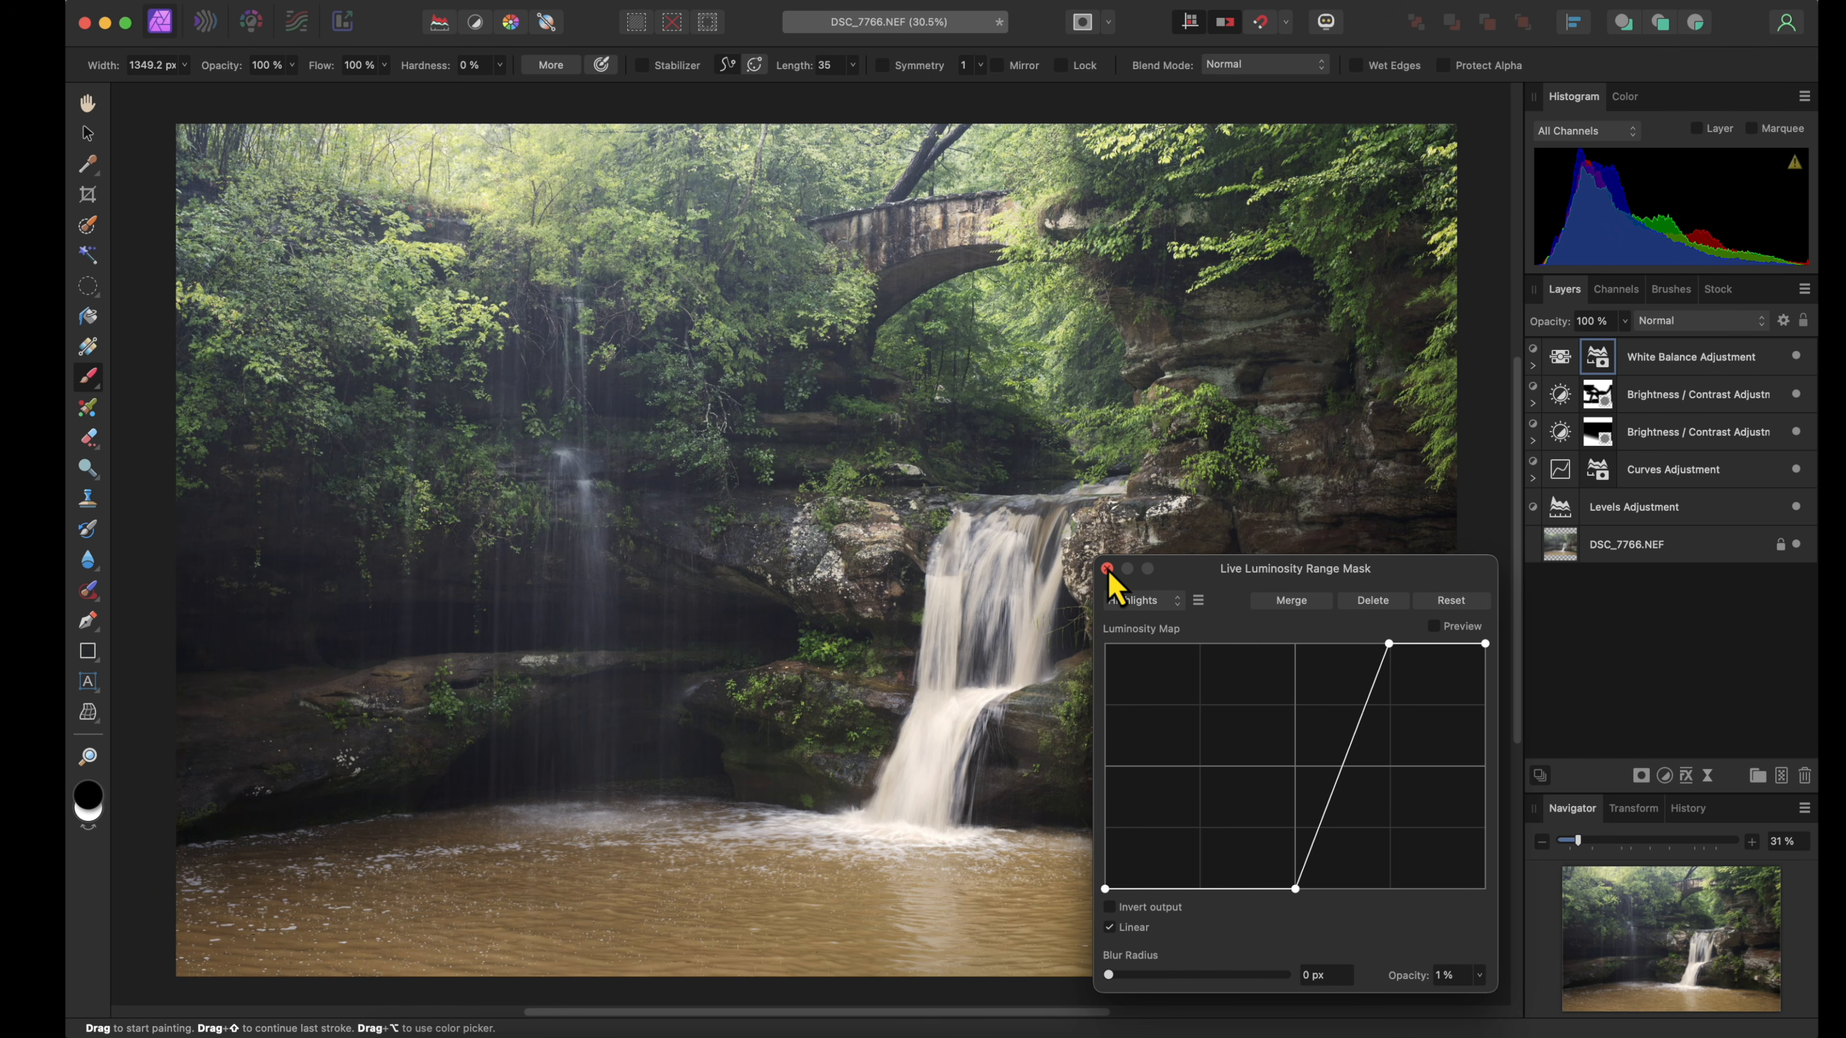
click(1436, 629)
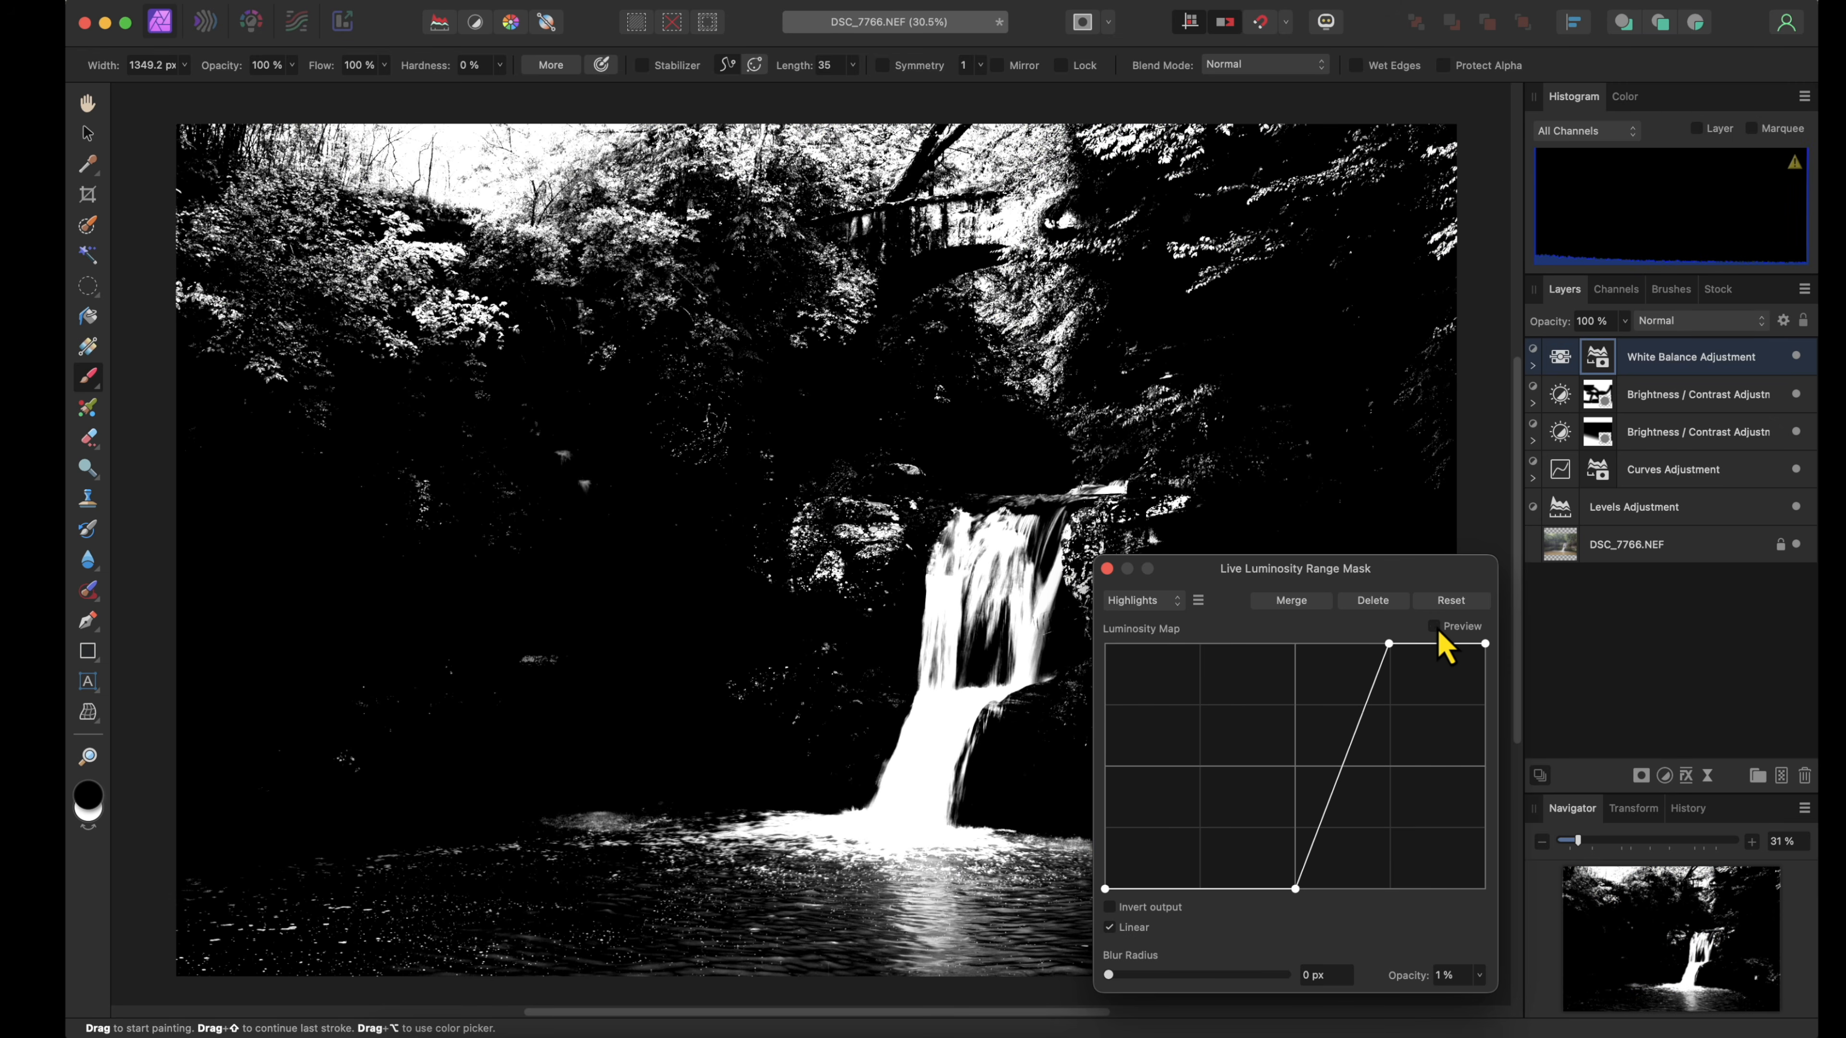
click(1434, 627)
click(1107, 569)
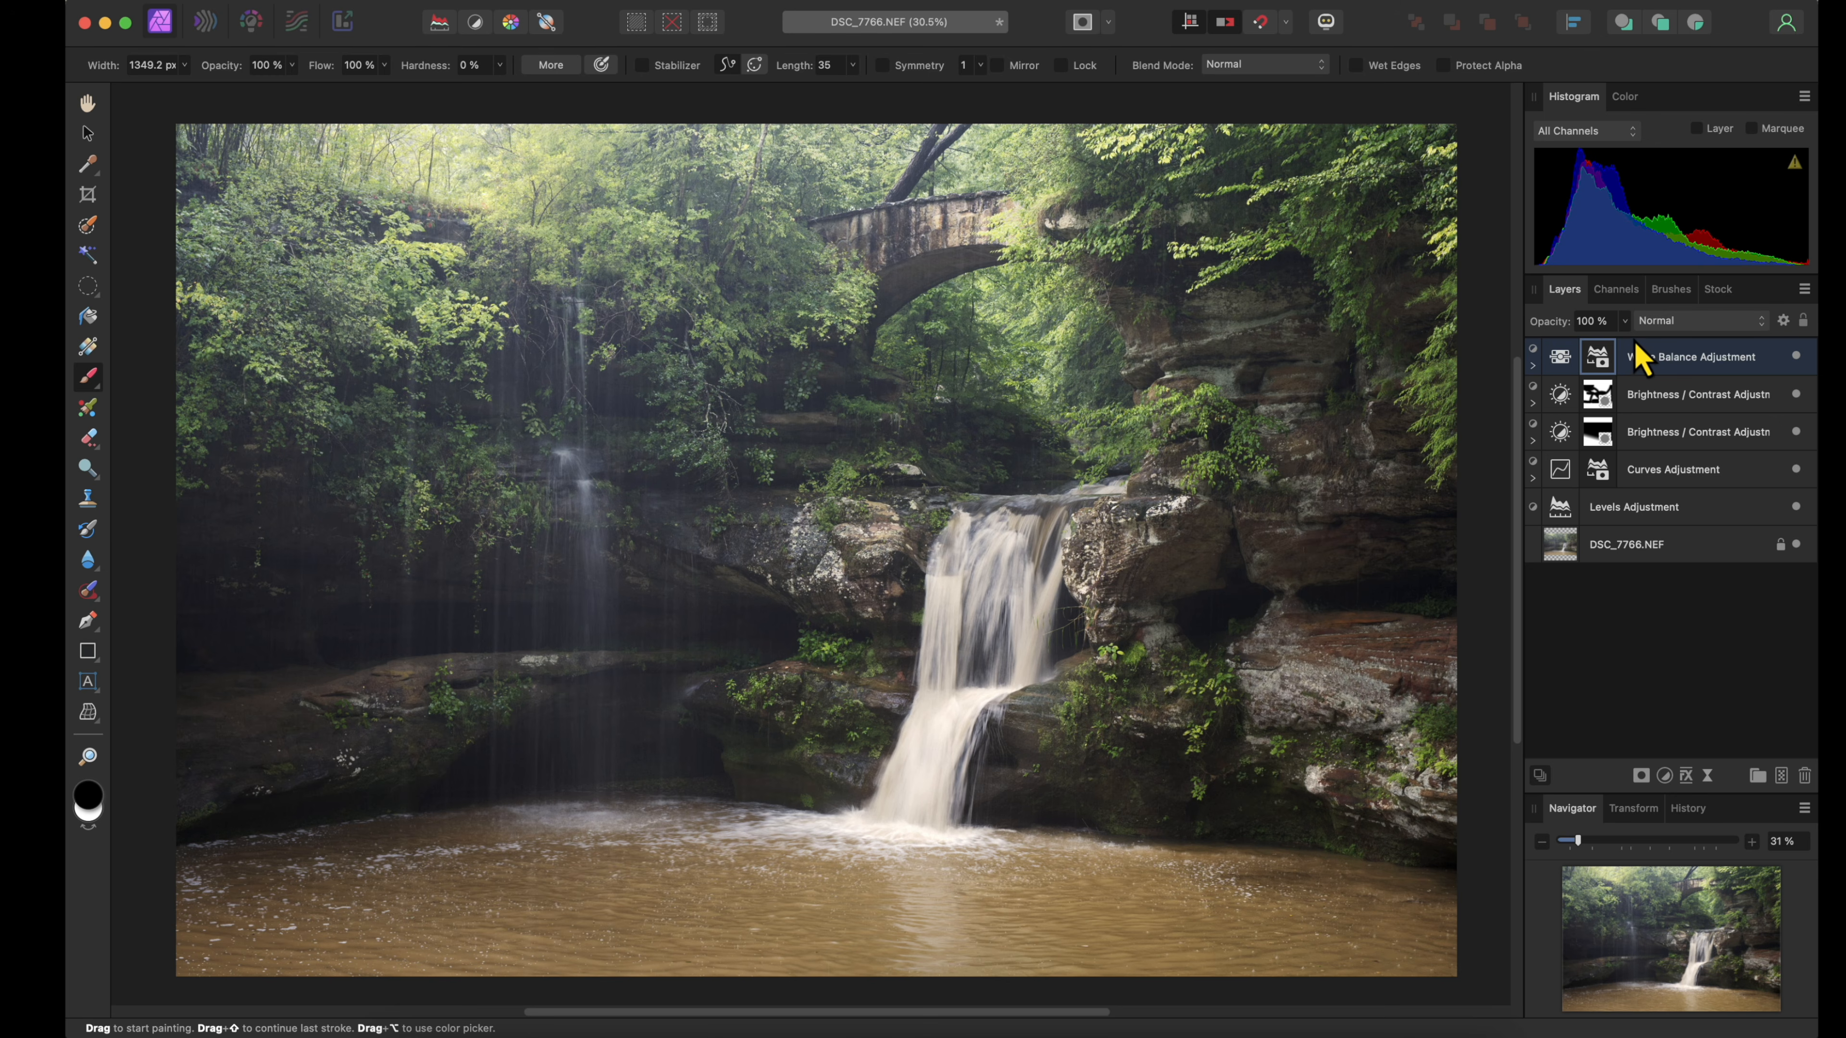
Add a second White Balance adjustment above the first with White Balance at -14 %
double_click(1562, 357)
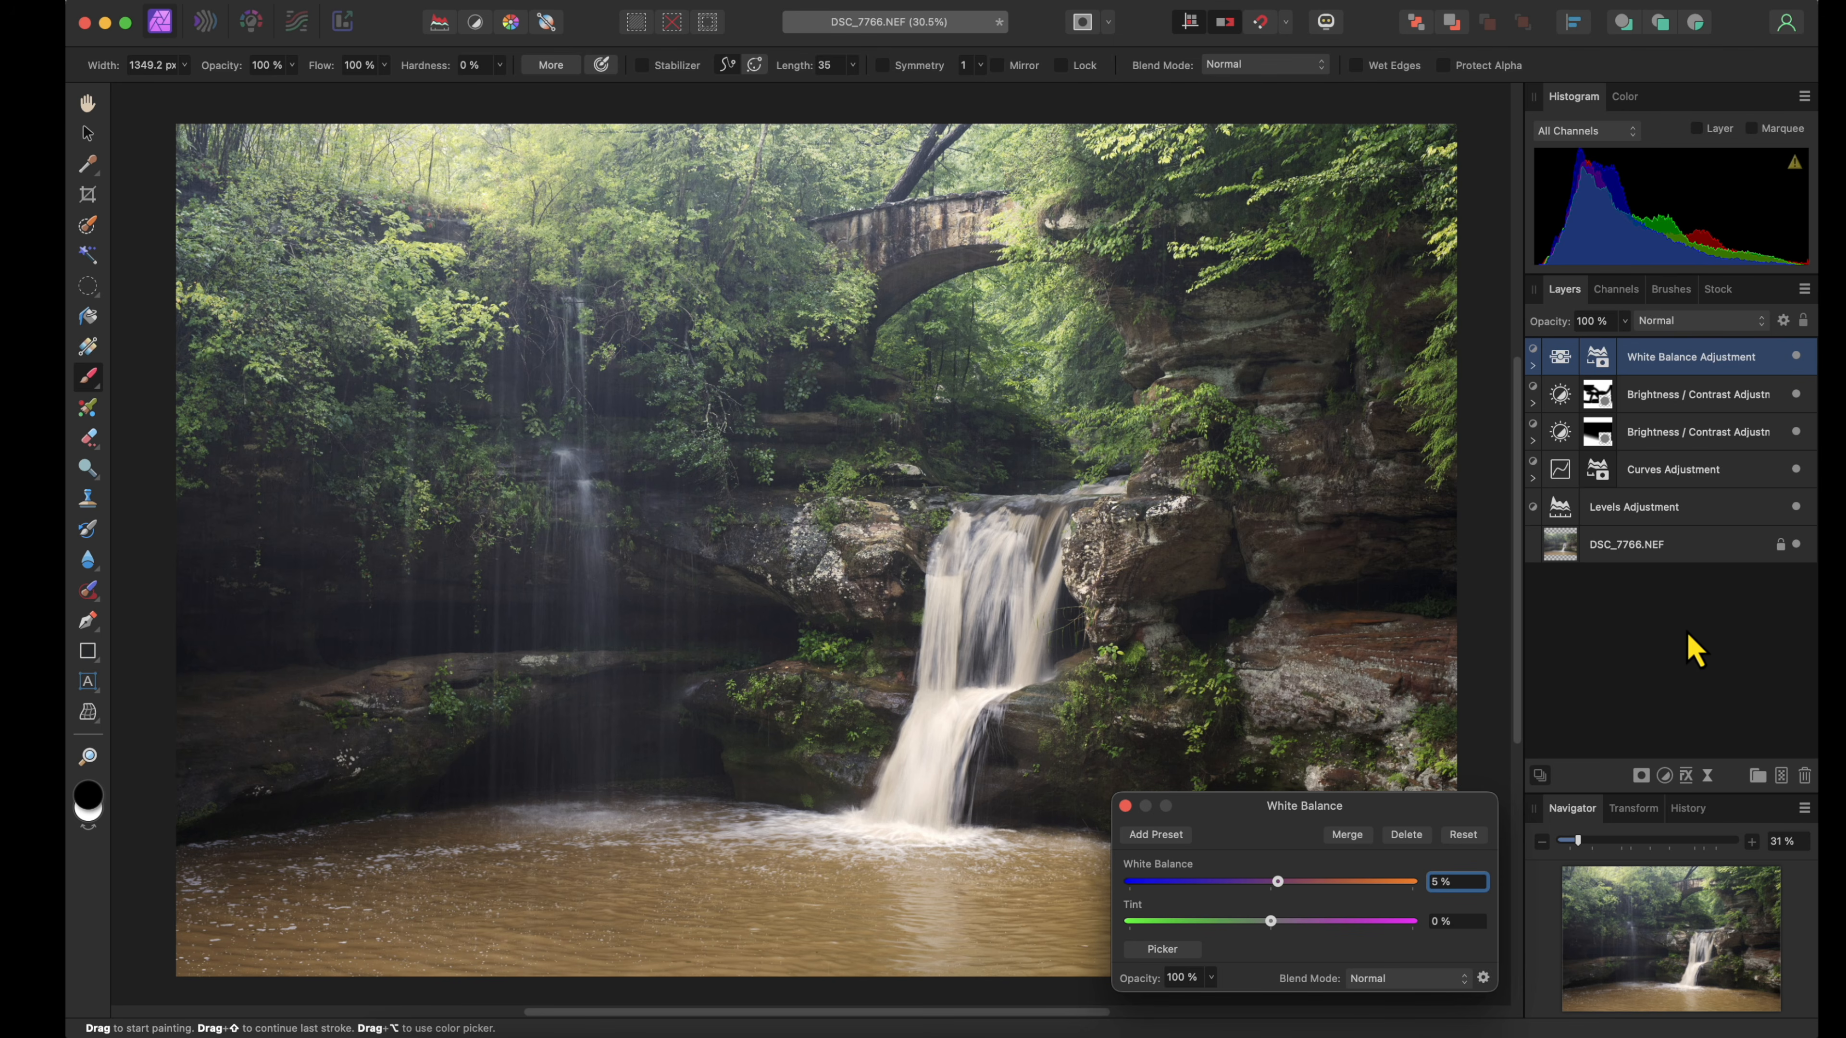
click(1685, 651)
click(1666, 776)
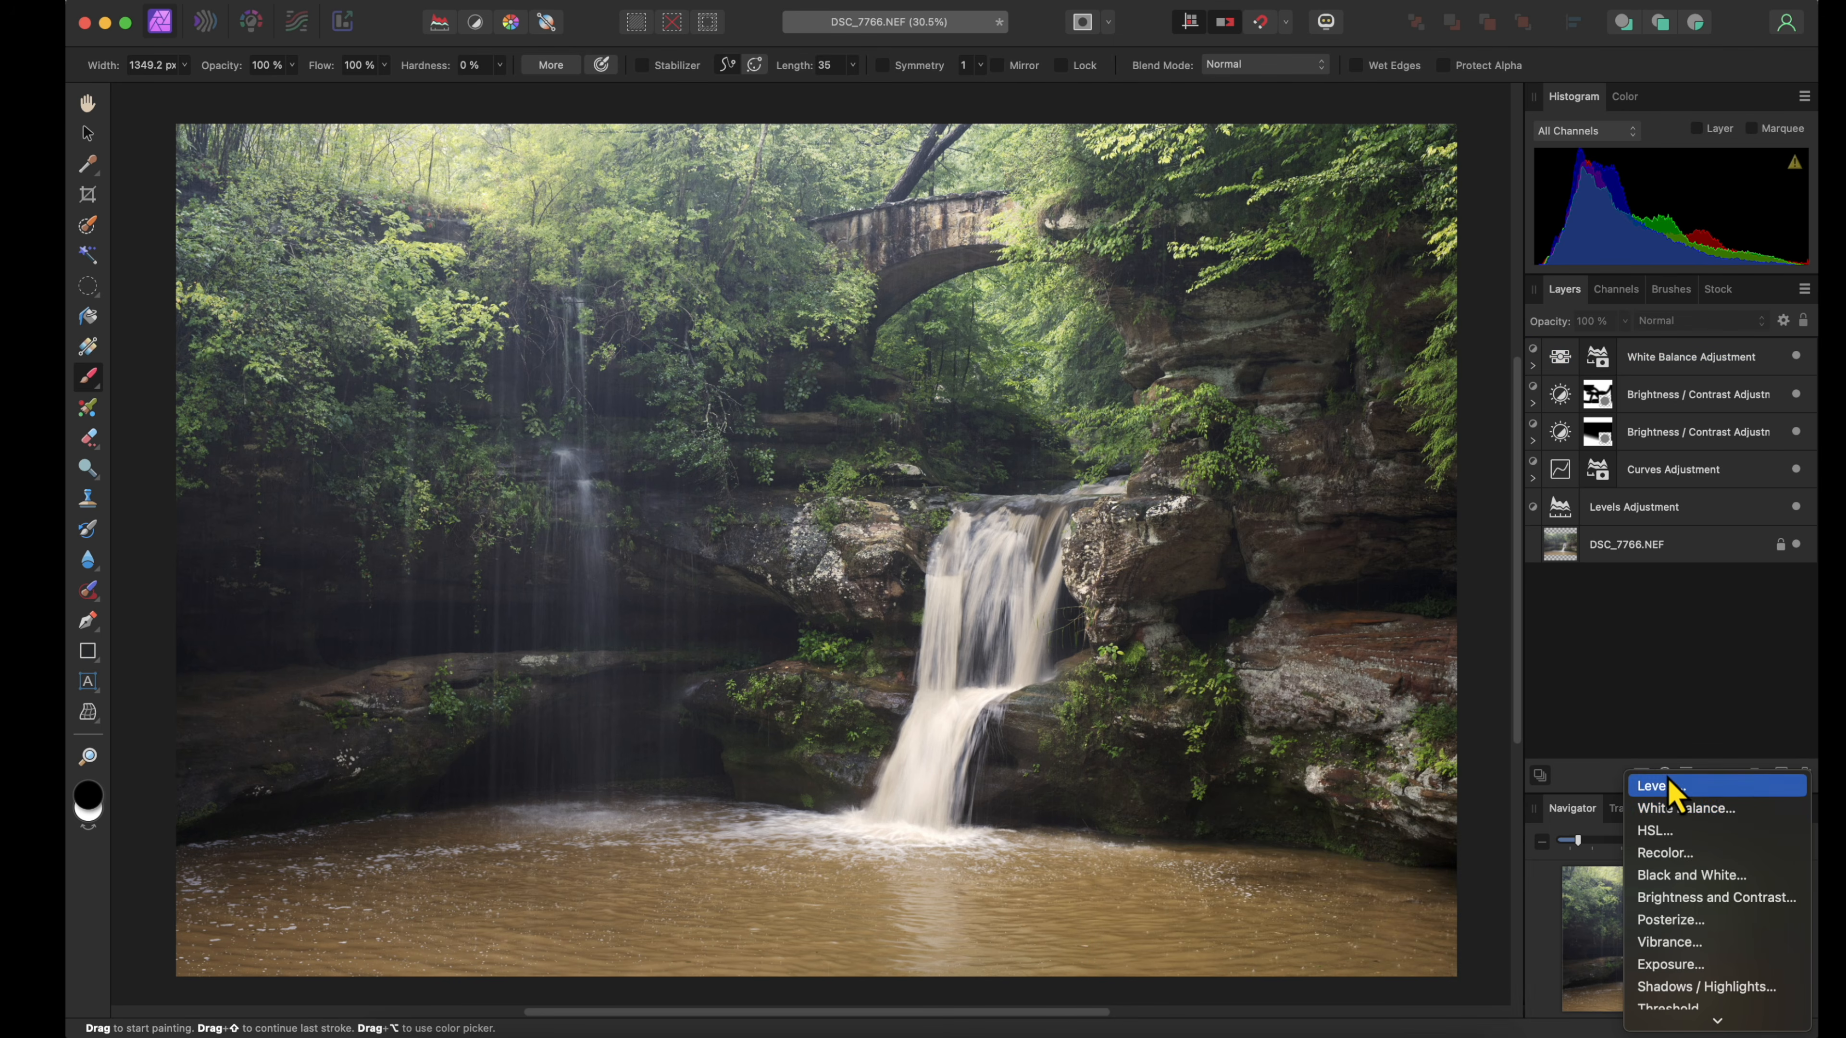
click(1671, 808)
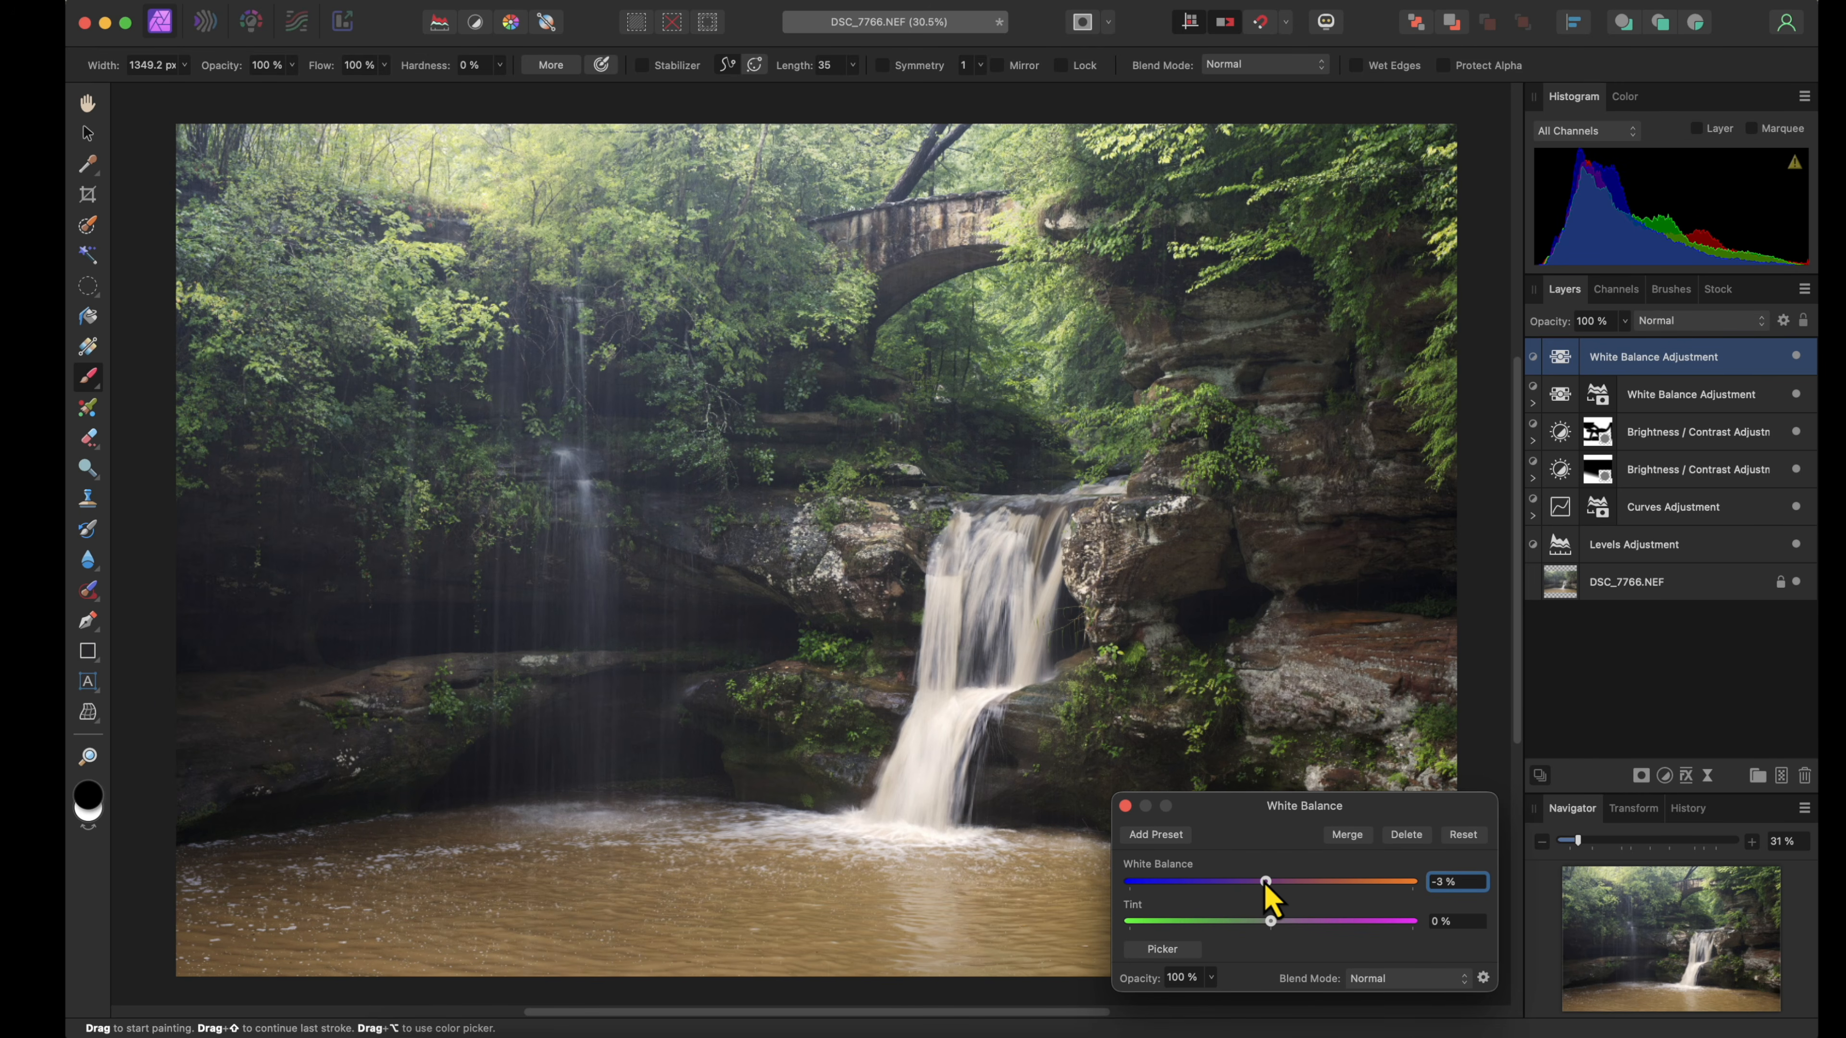
mouse_move(1251, 896)
mouse_down()
mouse_move(1228, 896)
mouse_move(1251, 882)
mouse_up()
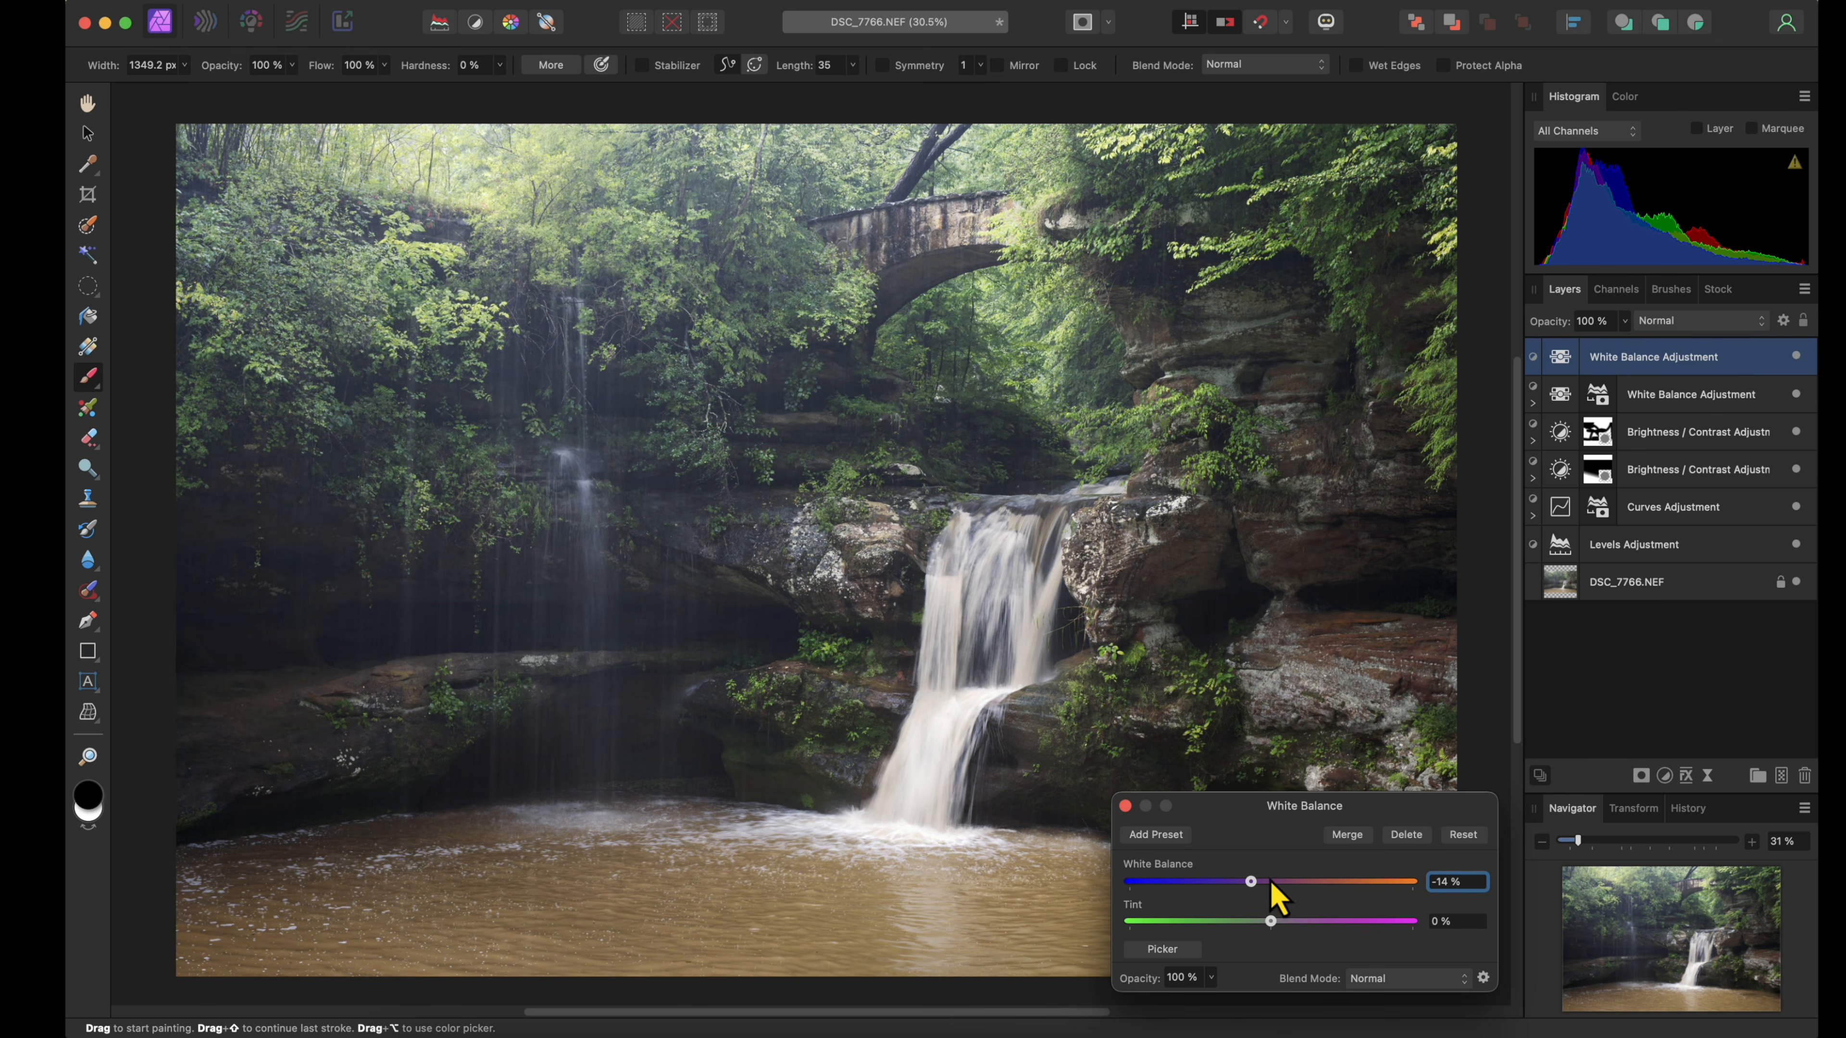
click(1126, 806)
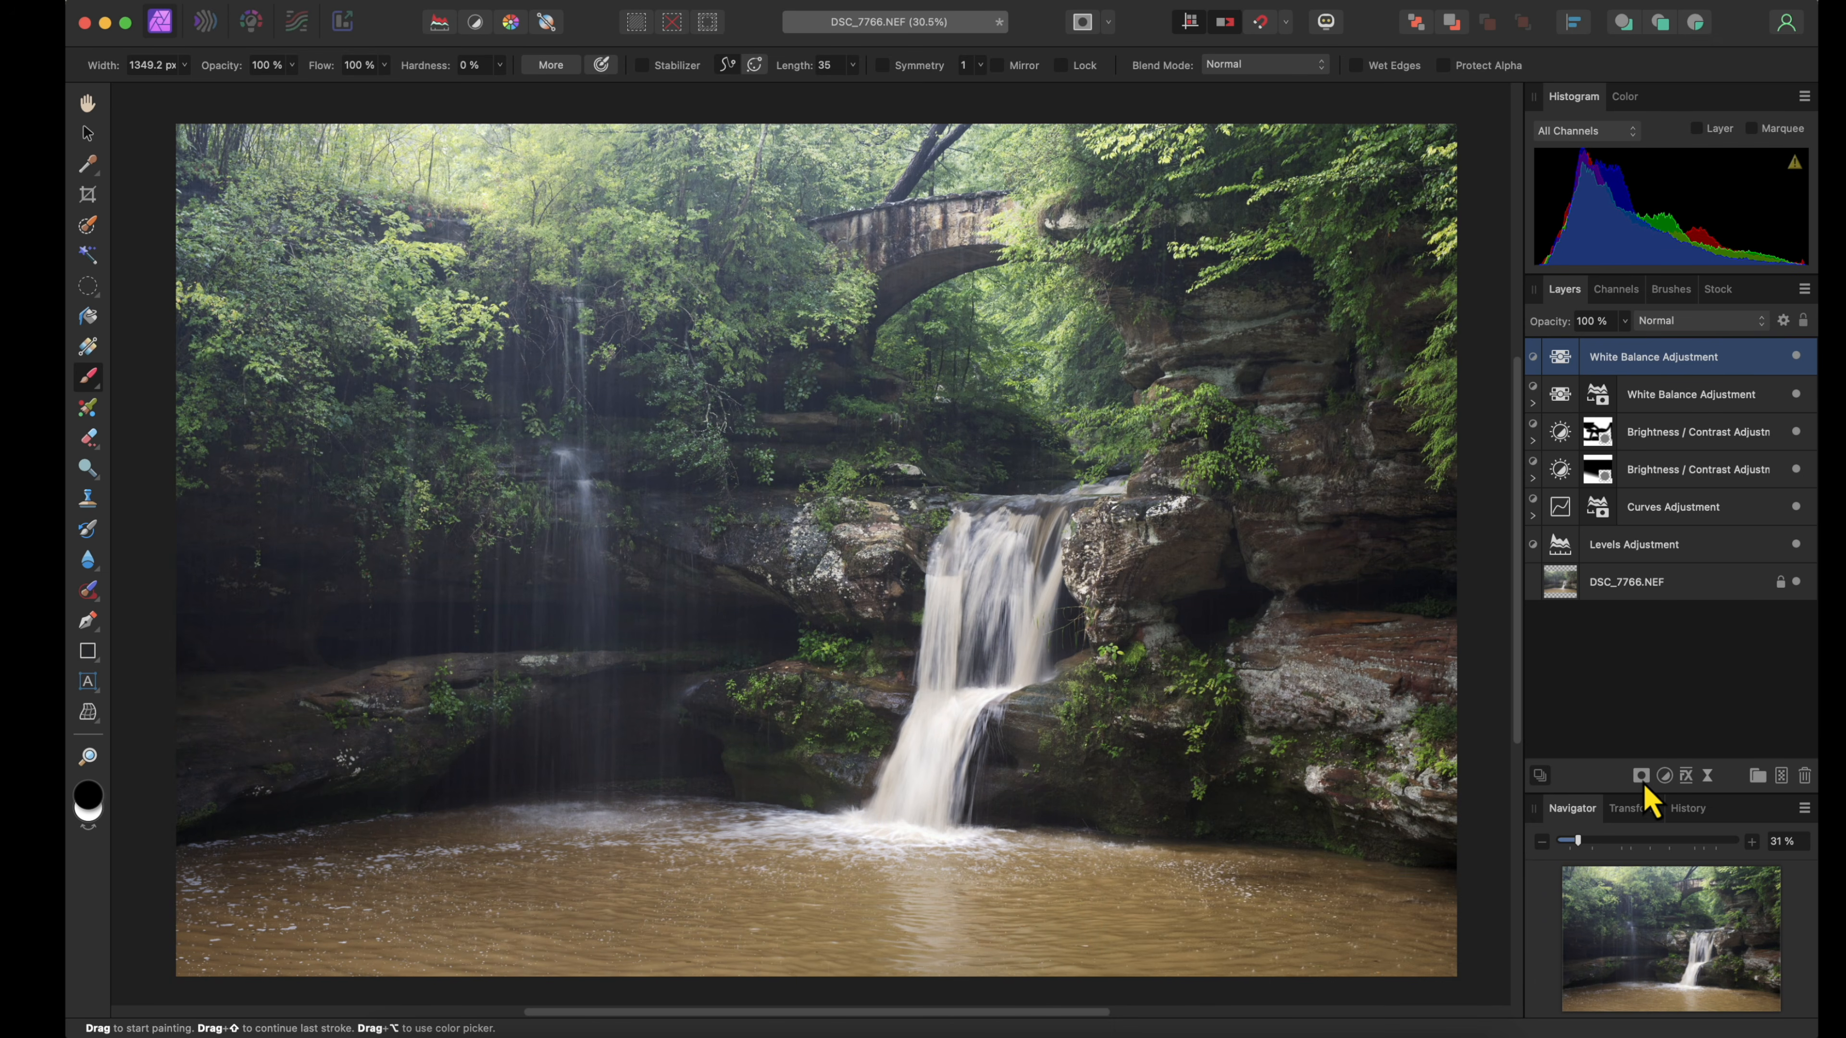
Limit the upper White Balance layer with a Luminosity Range Mask using the Shadows preset
click(1641, 776)
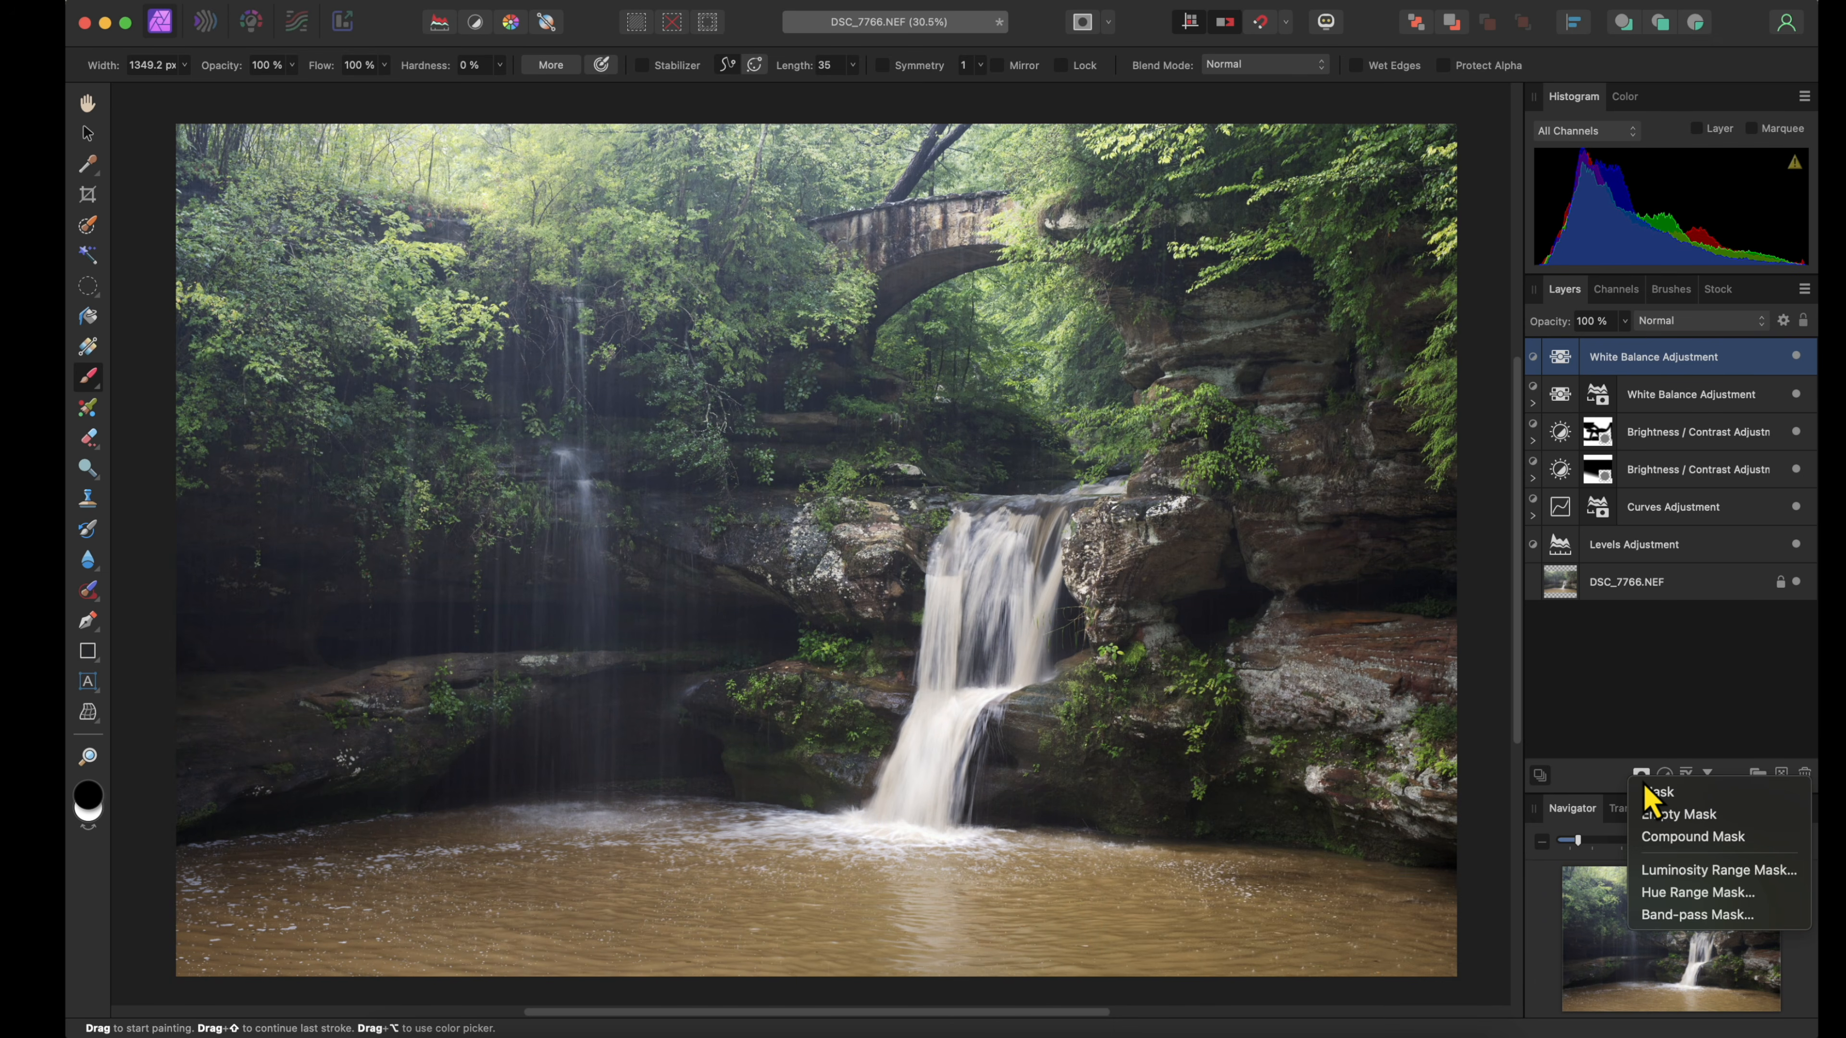
click(1664, 871)
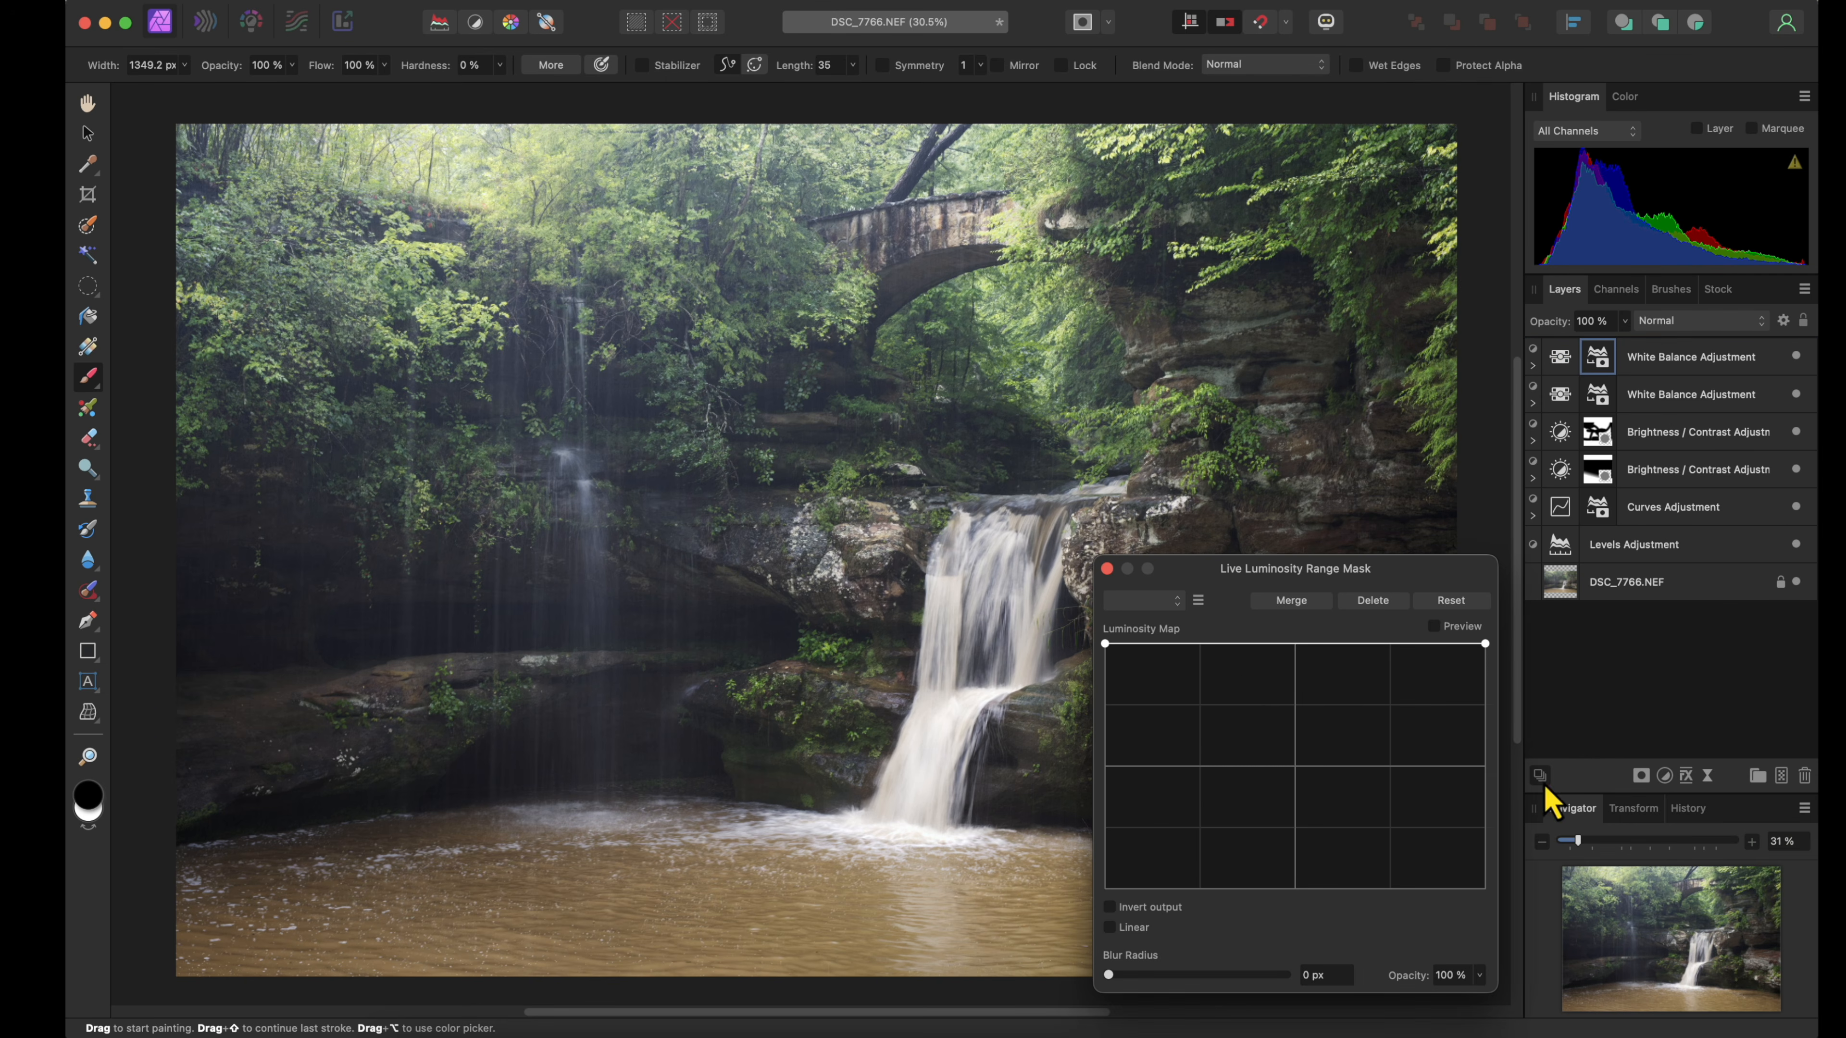
click(1161, 610)
click(1161, 610)
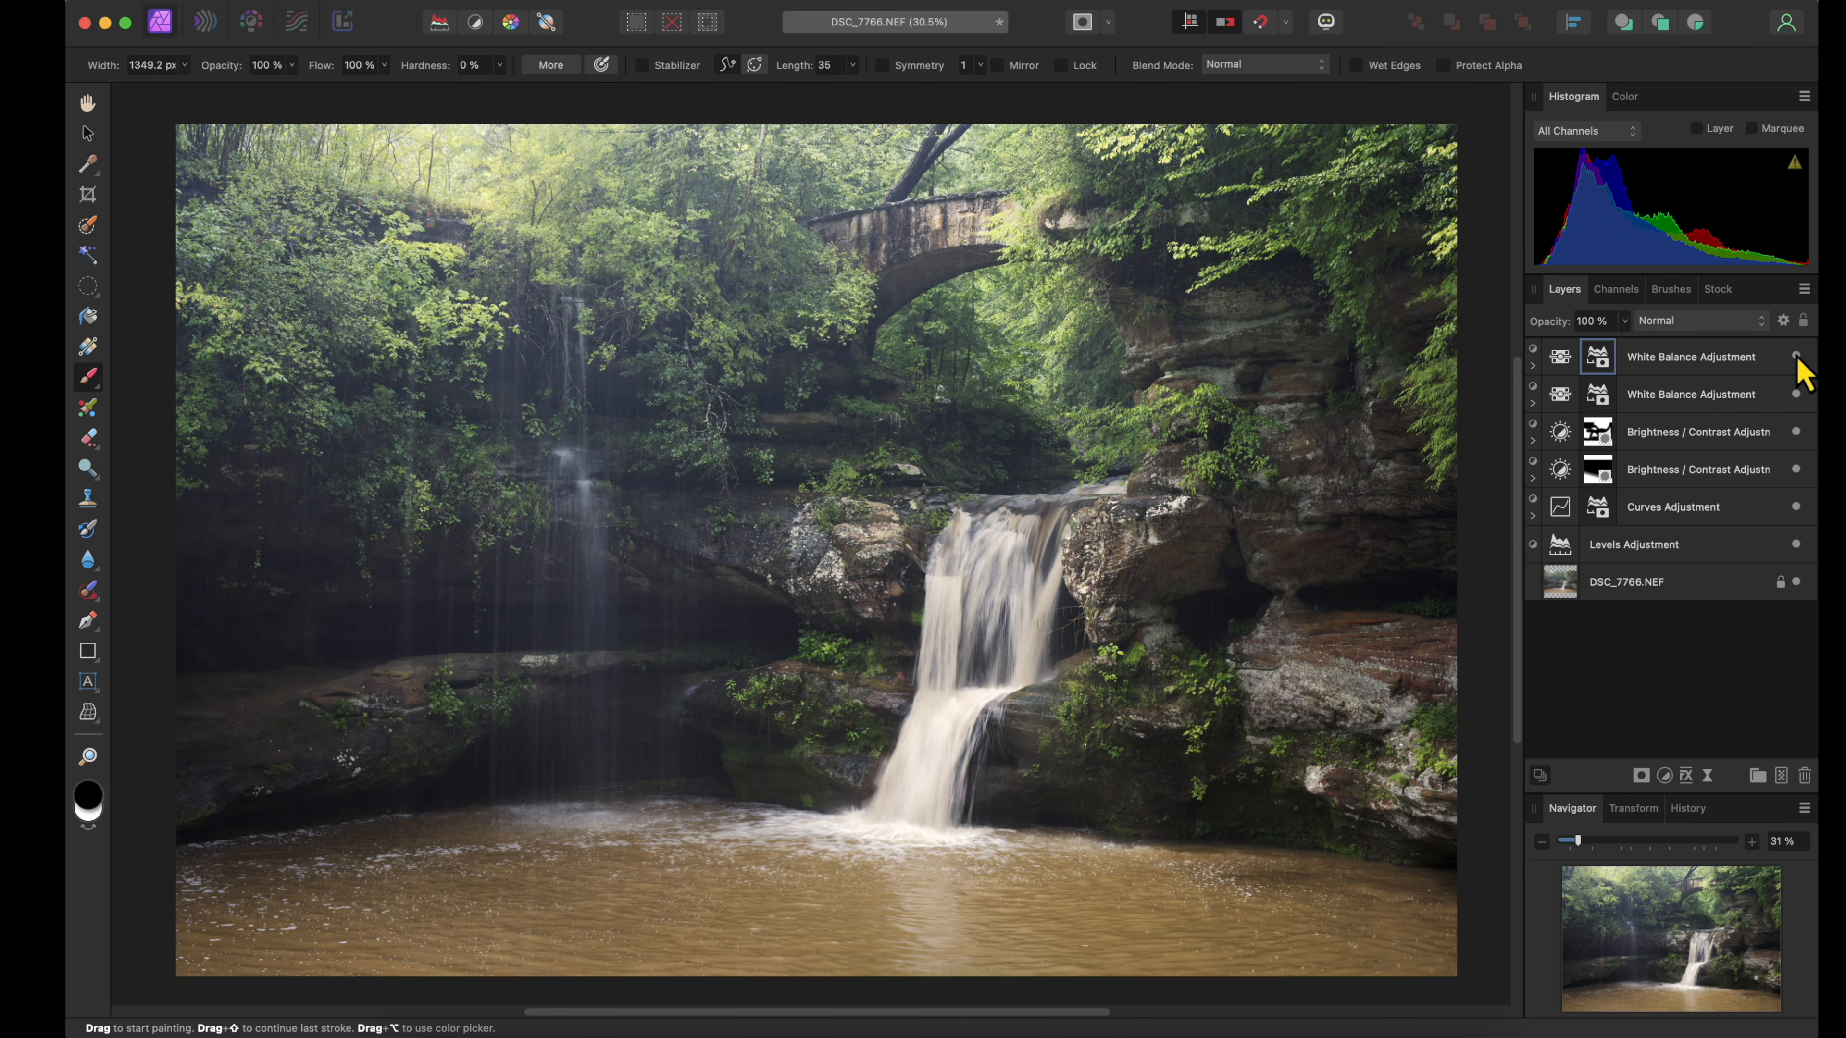
Compare the photo with and without the shadow-masked White Balance layer and try out a lower layer opacity
click(1797, 356)
click(1796, 356)
click(1621, 327)
click(1624, 321)
drag(1627, 342, 1607, 348)
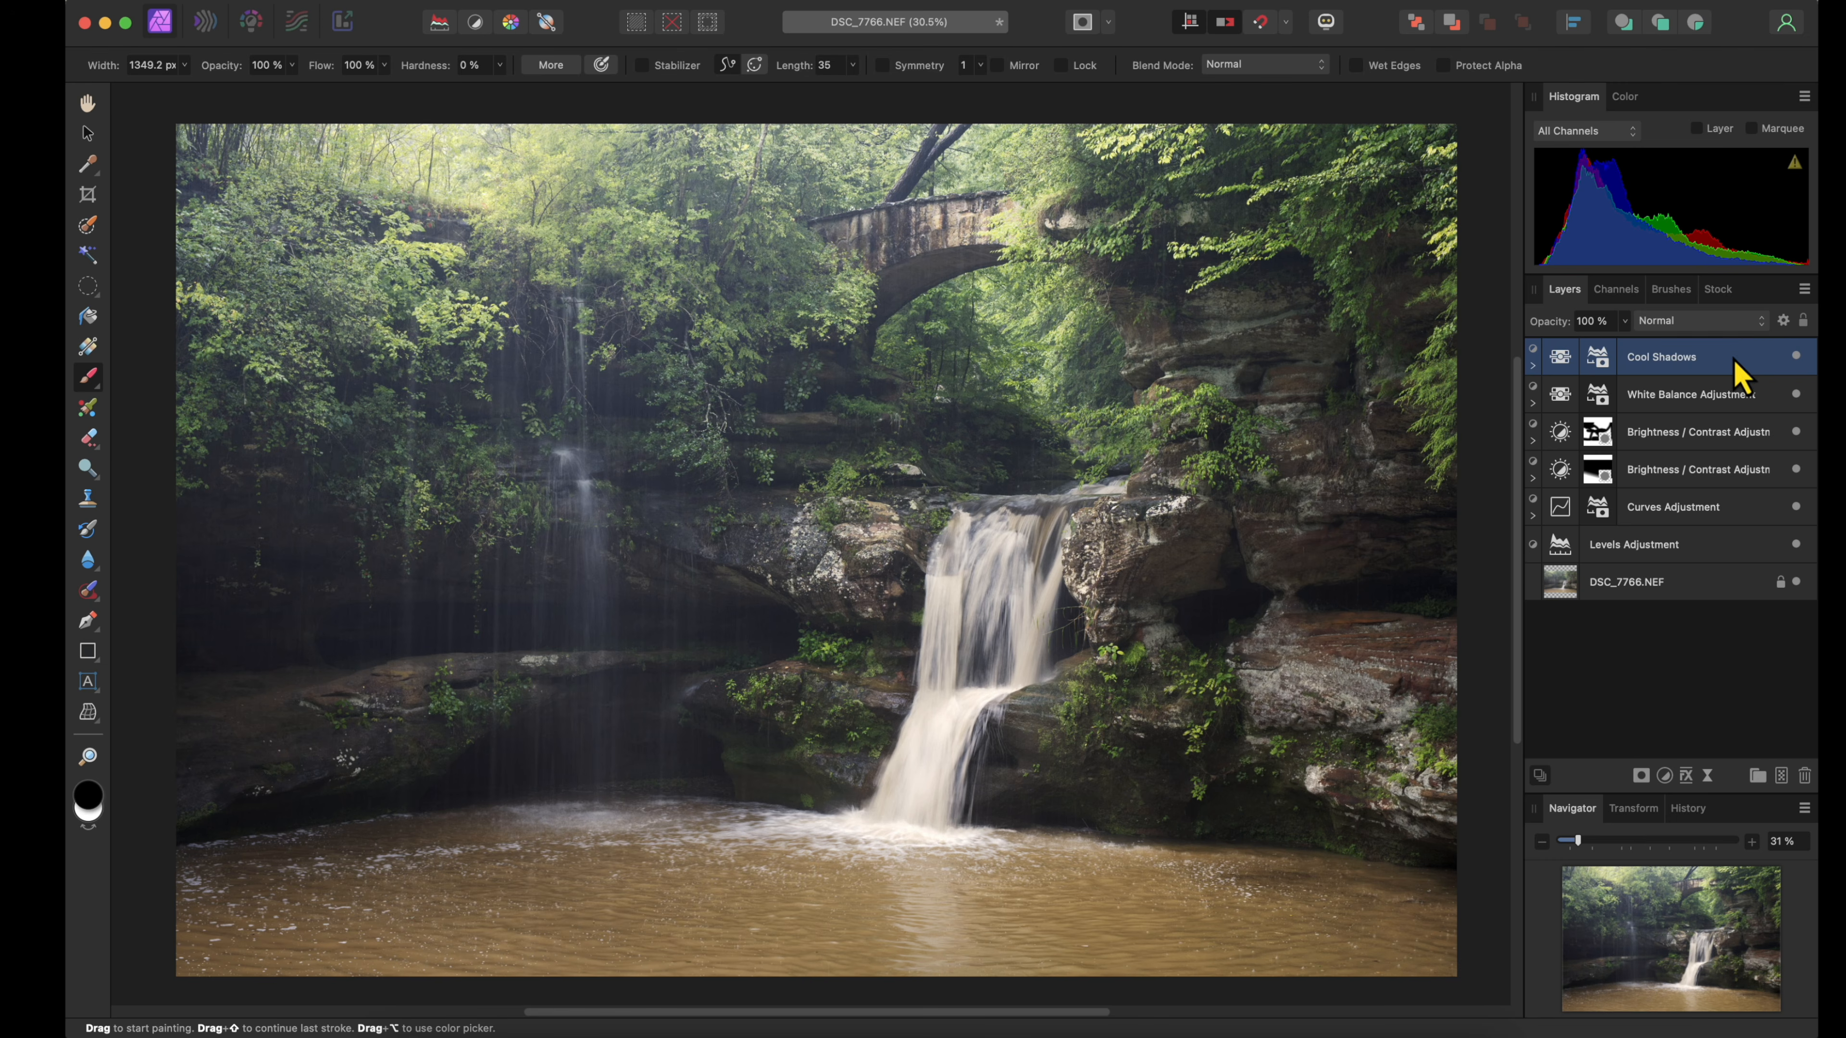
Rename the lower White Balance layer Warm Highlights and the gradient-masked Brightness / Contrast layer Water Fix
double_click(1701, 393)
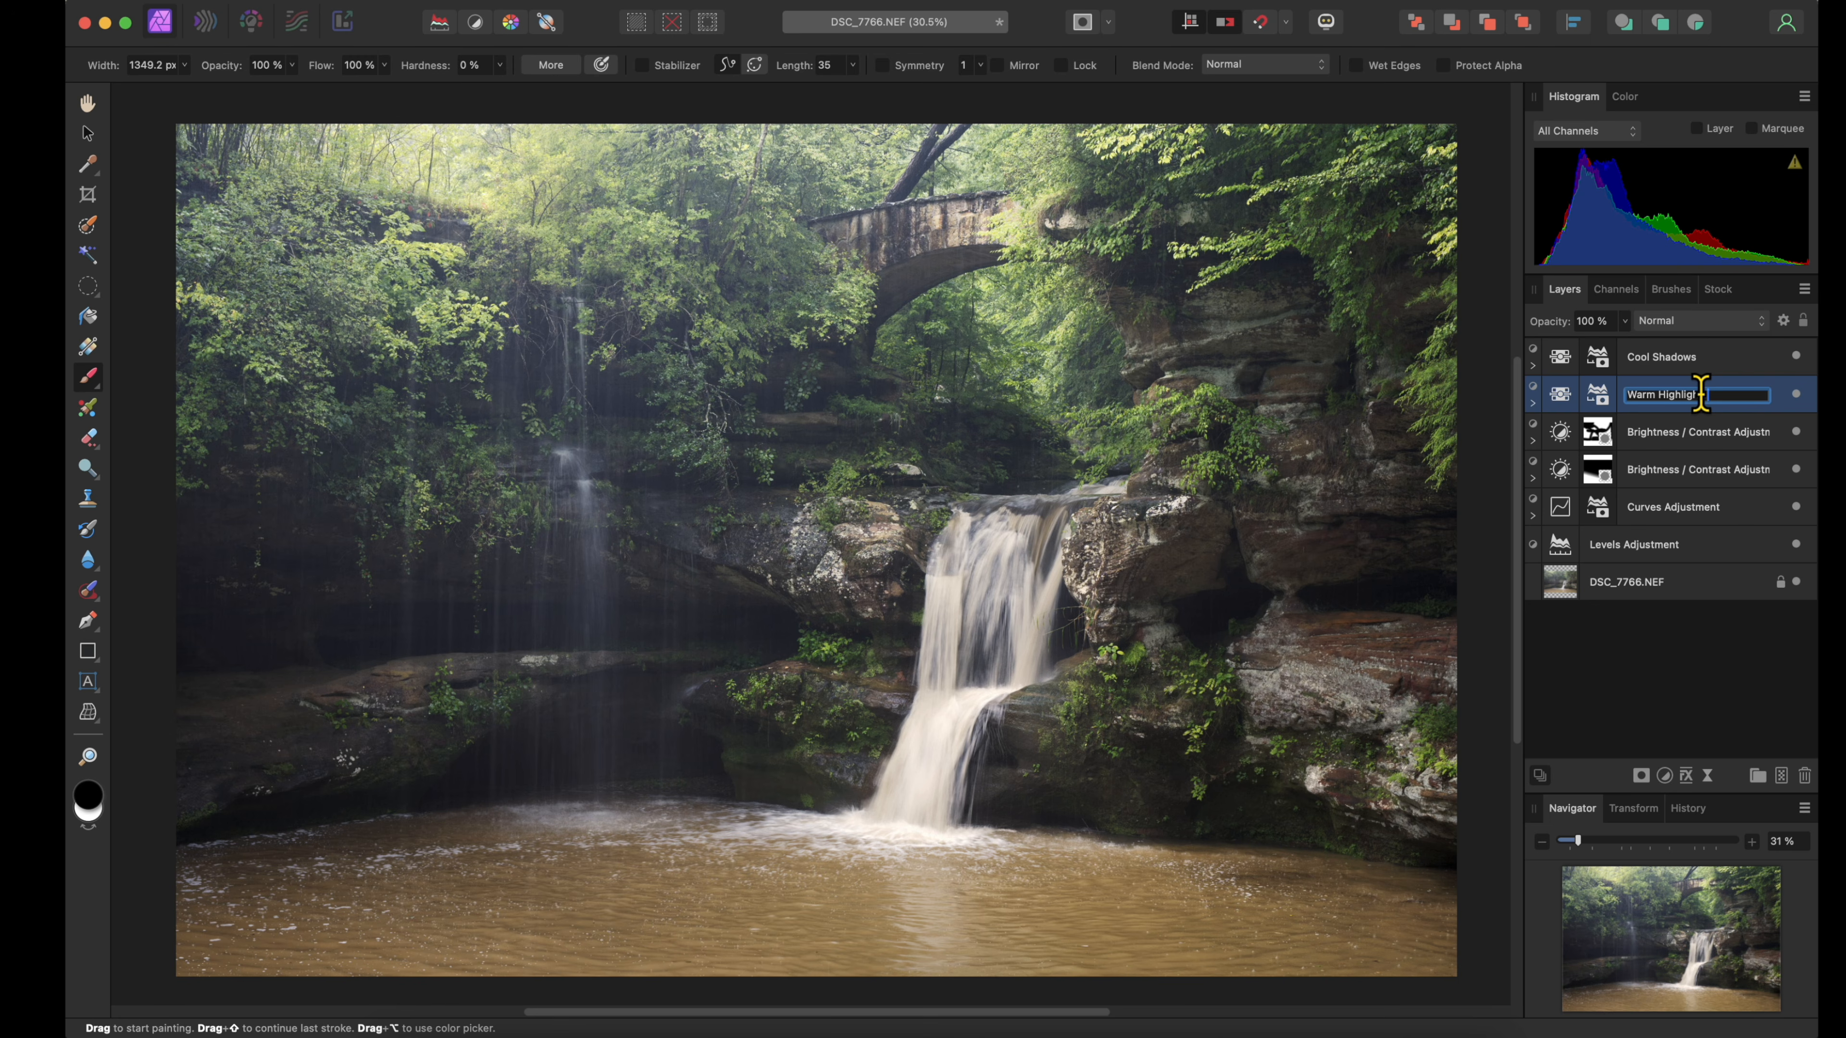
text(Warm Highlights)
click(1685, 480)
double_click(1678, 469)
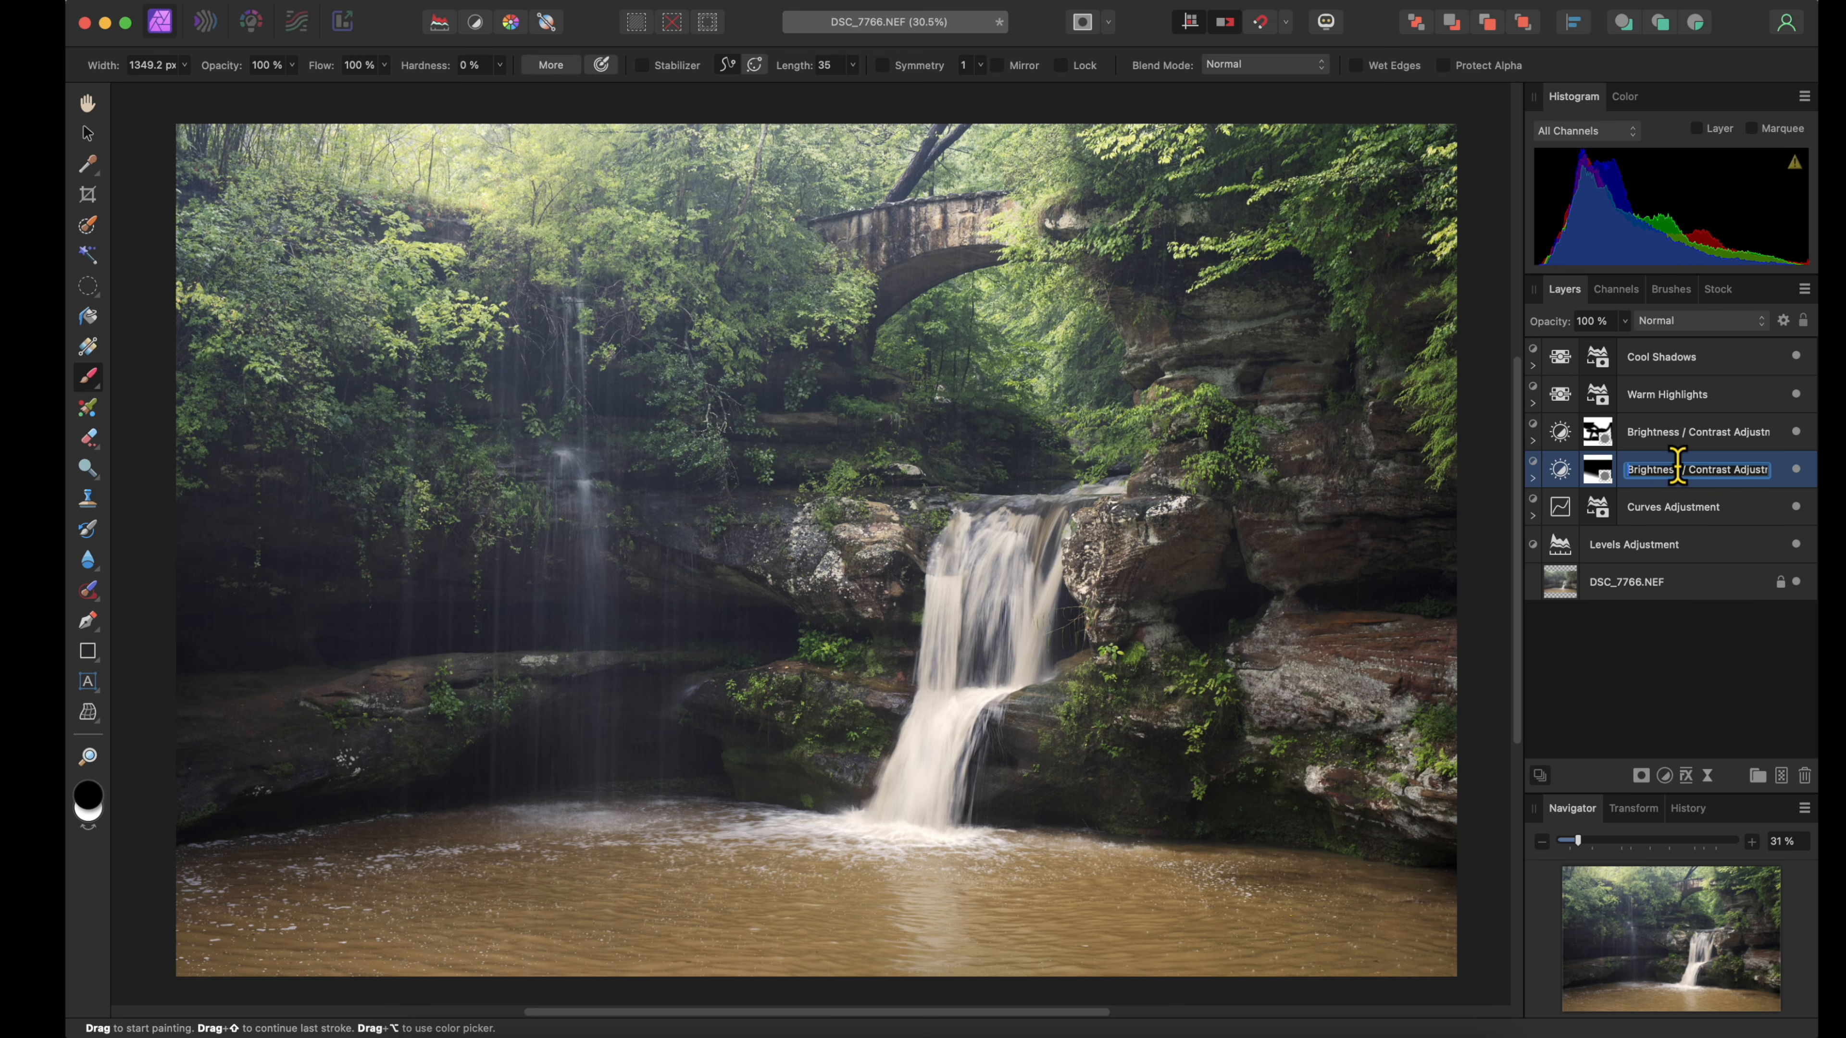
text(Water Fix)
key(Return)
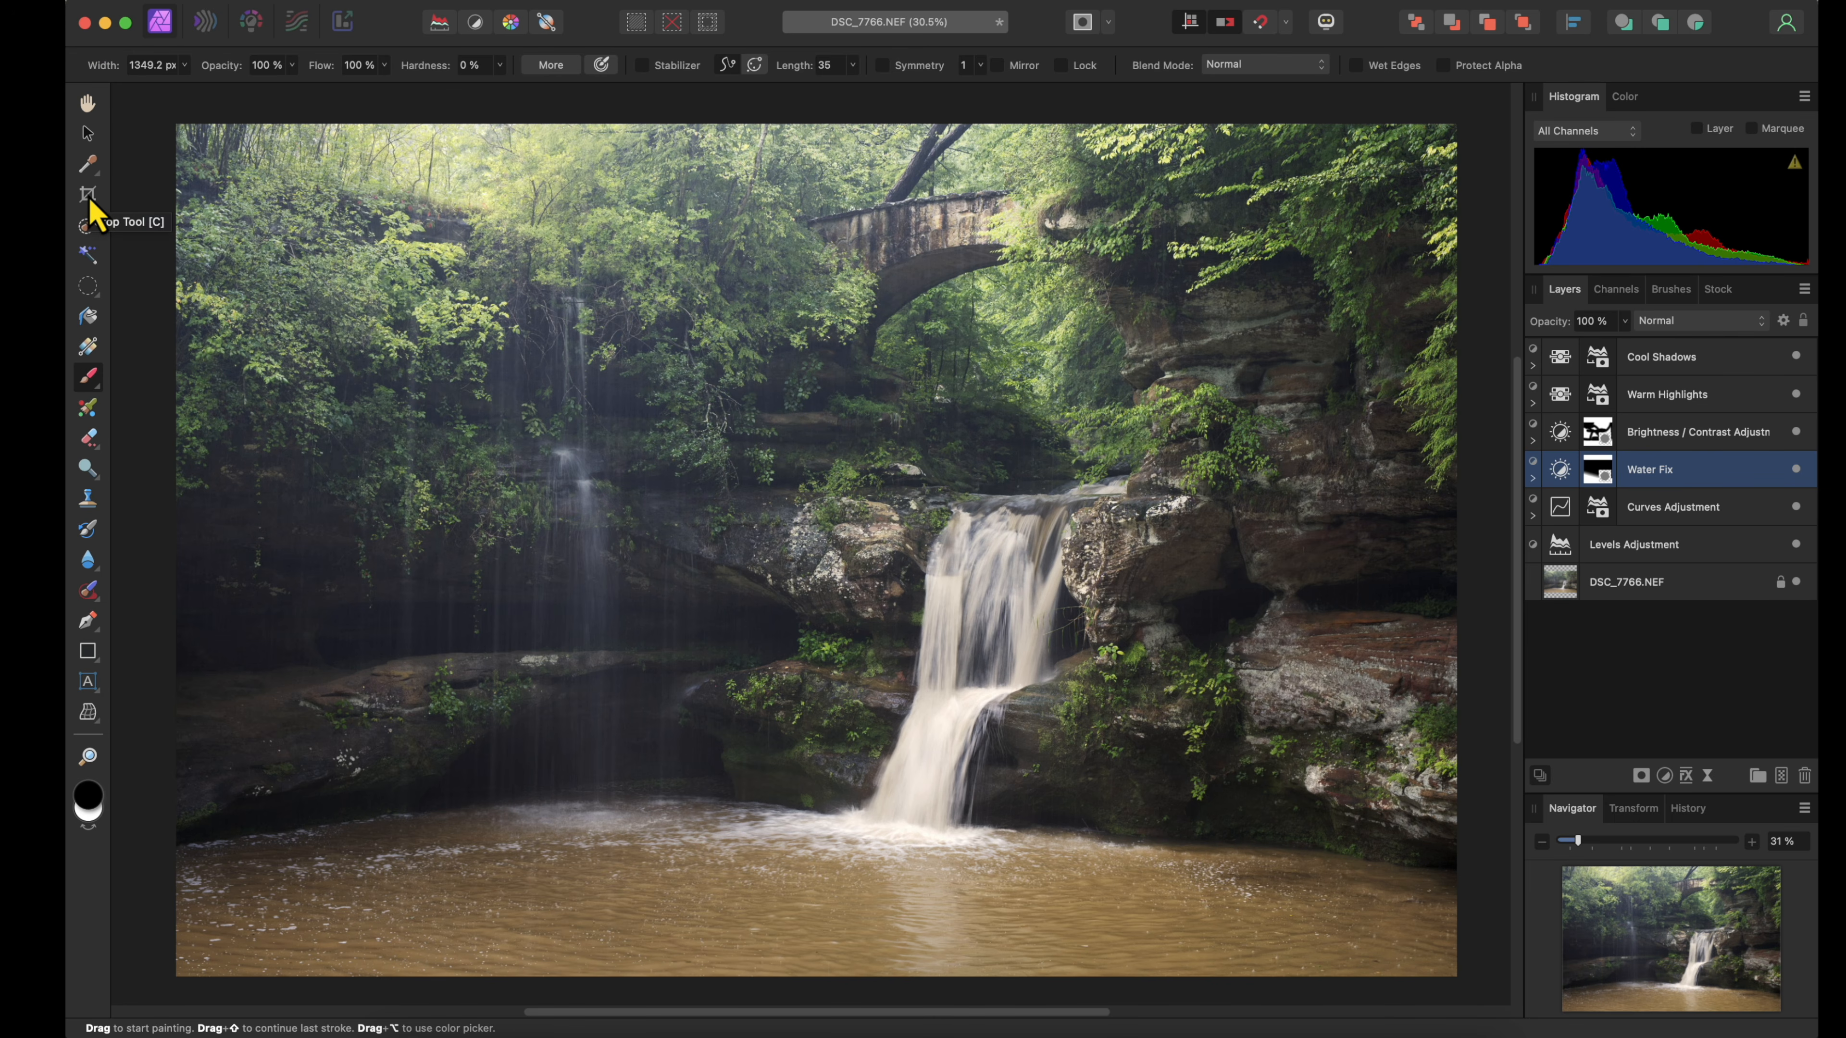
Crop the photo to a custom 5 x 4 ratio, framing the bridge and both waterfalls at 6870 x 5497 px
key(c)
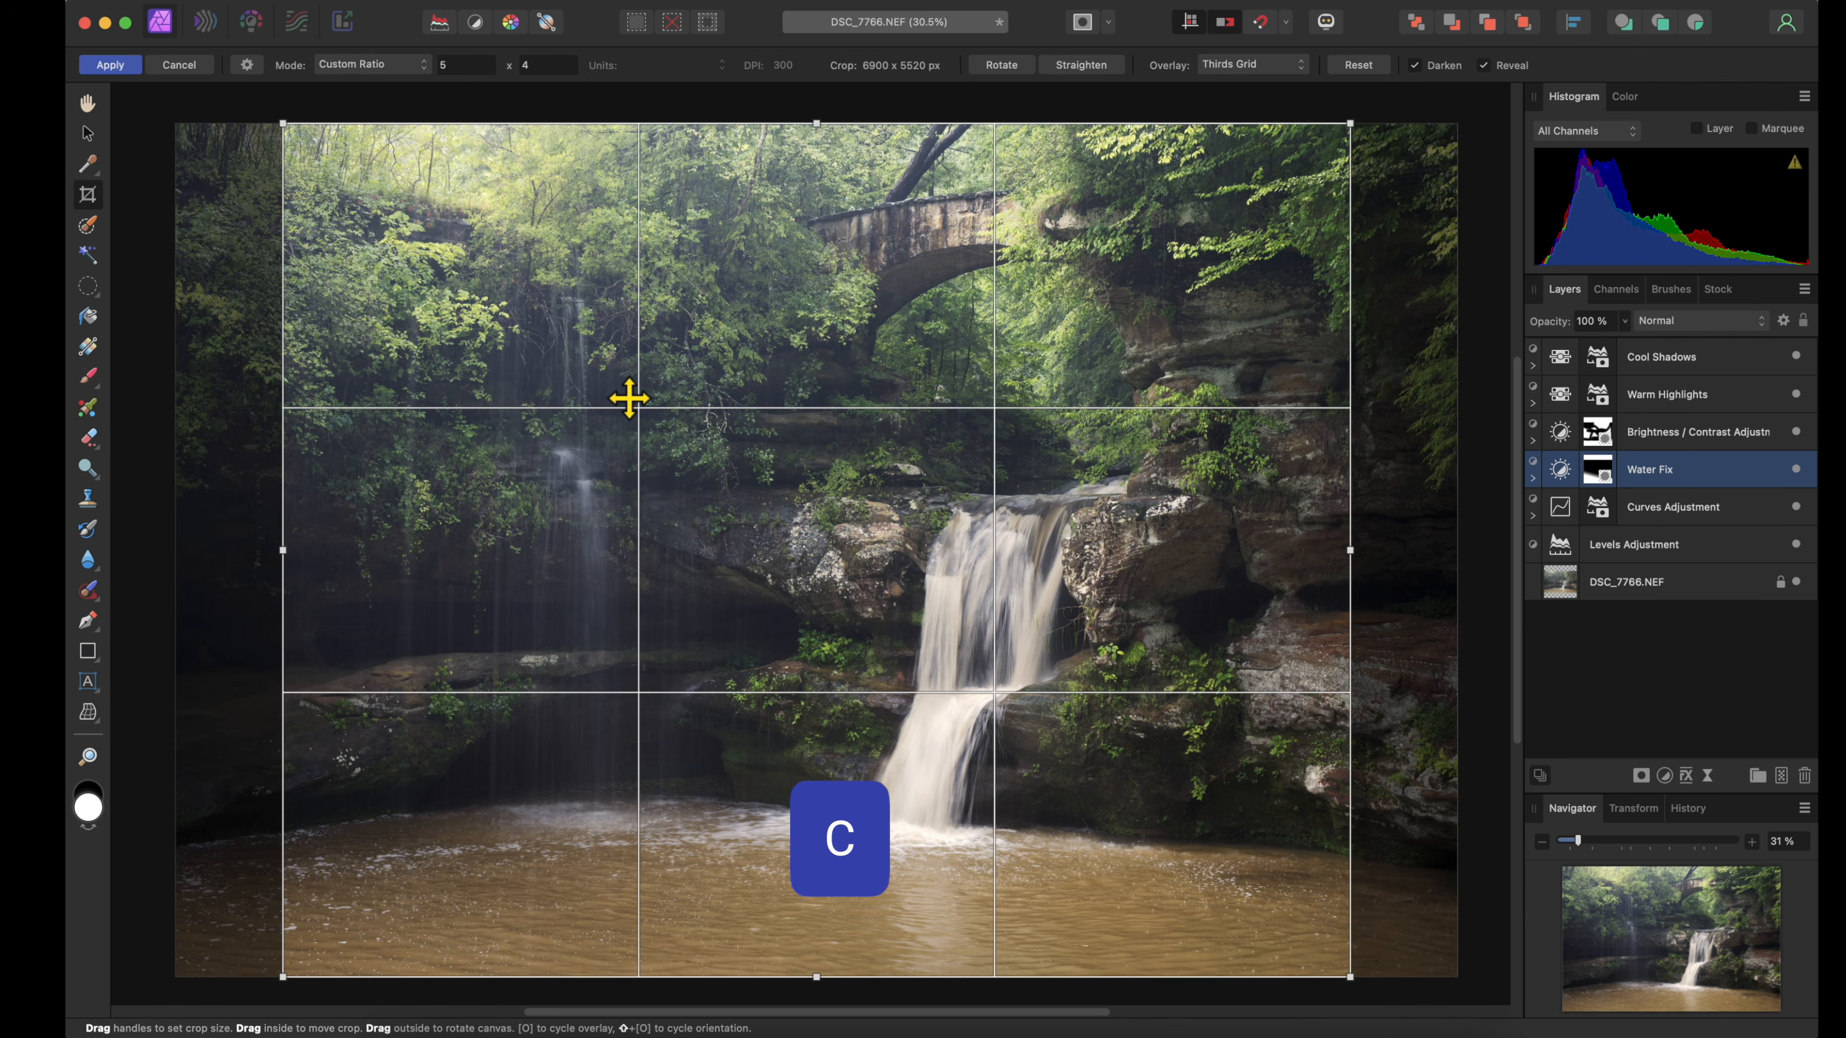
mouse_move(725, 400)
mouse_down()
mouse_move(704, 425)
mouse_move(741, 424)
mouse_up()
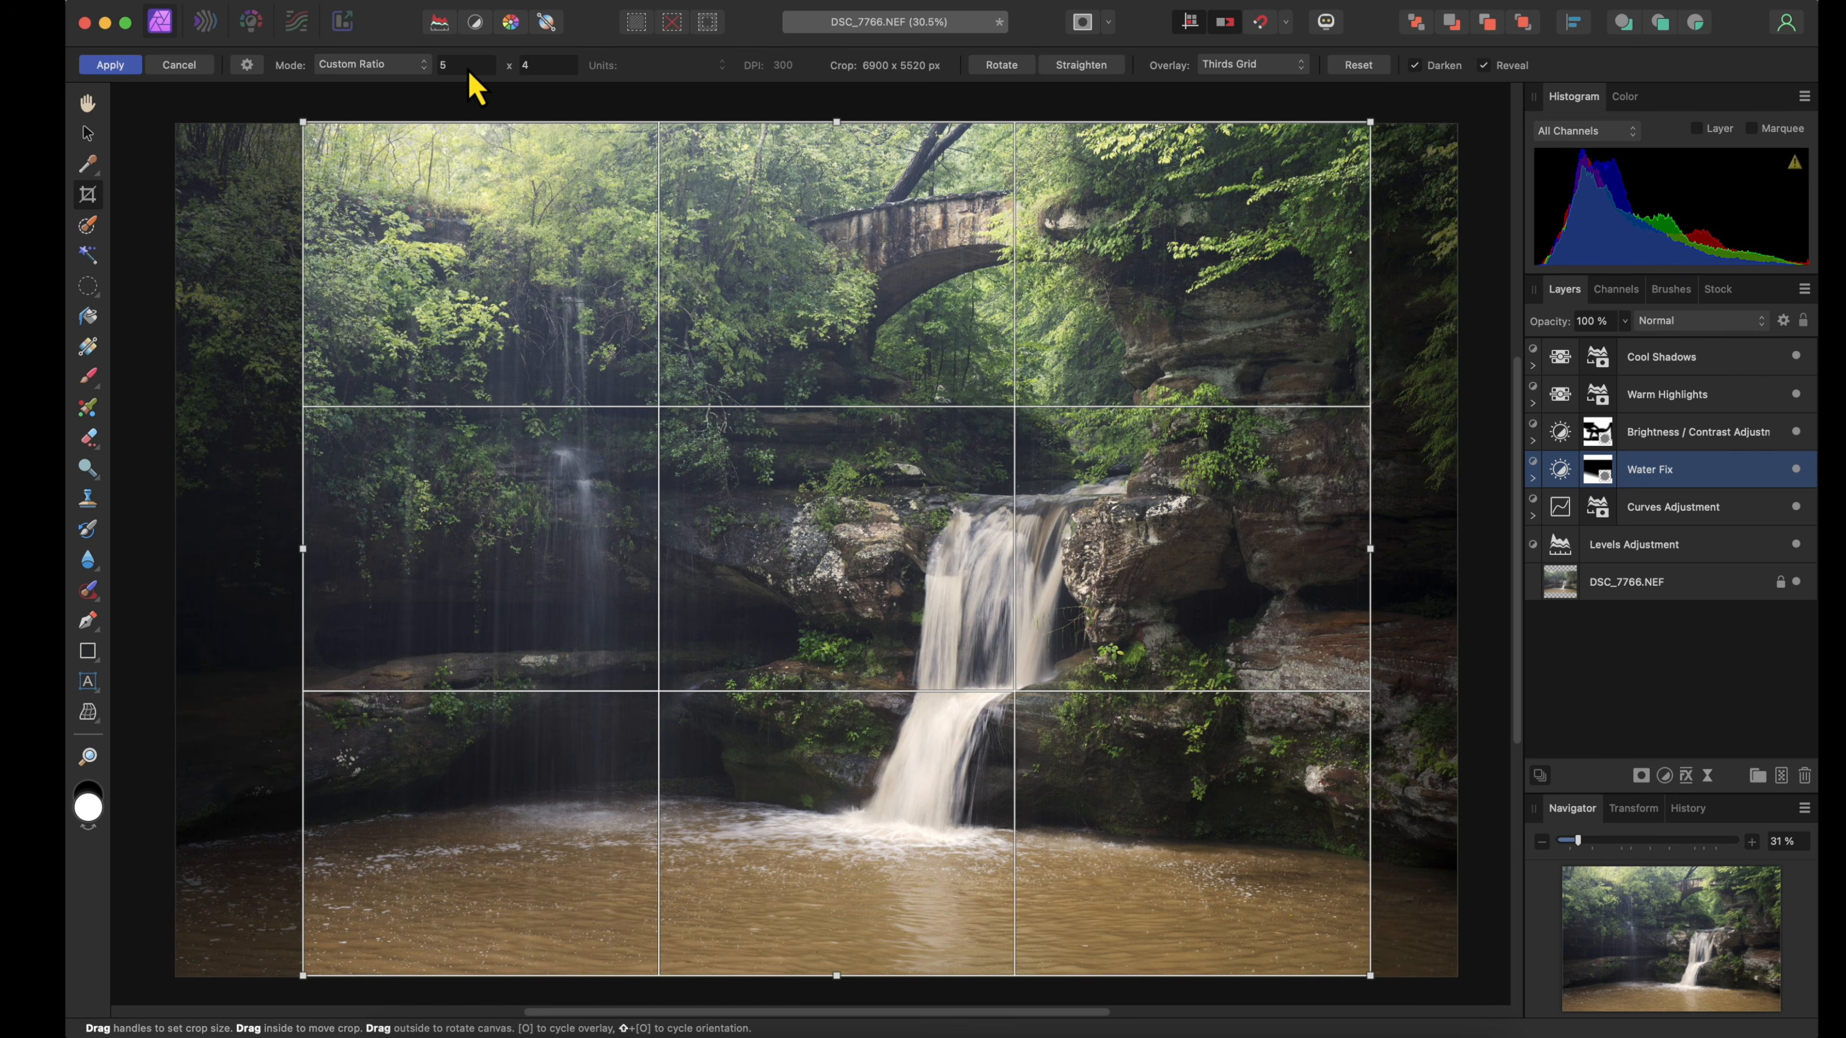
click(423, 67)
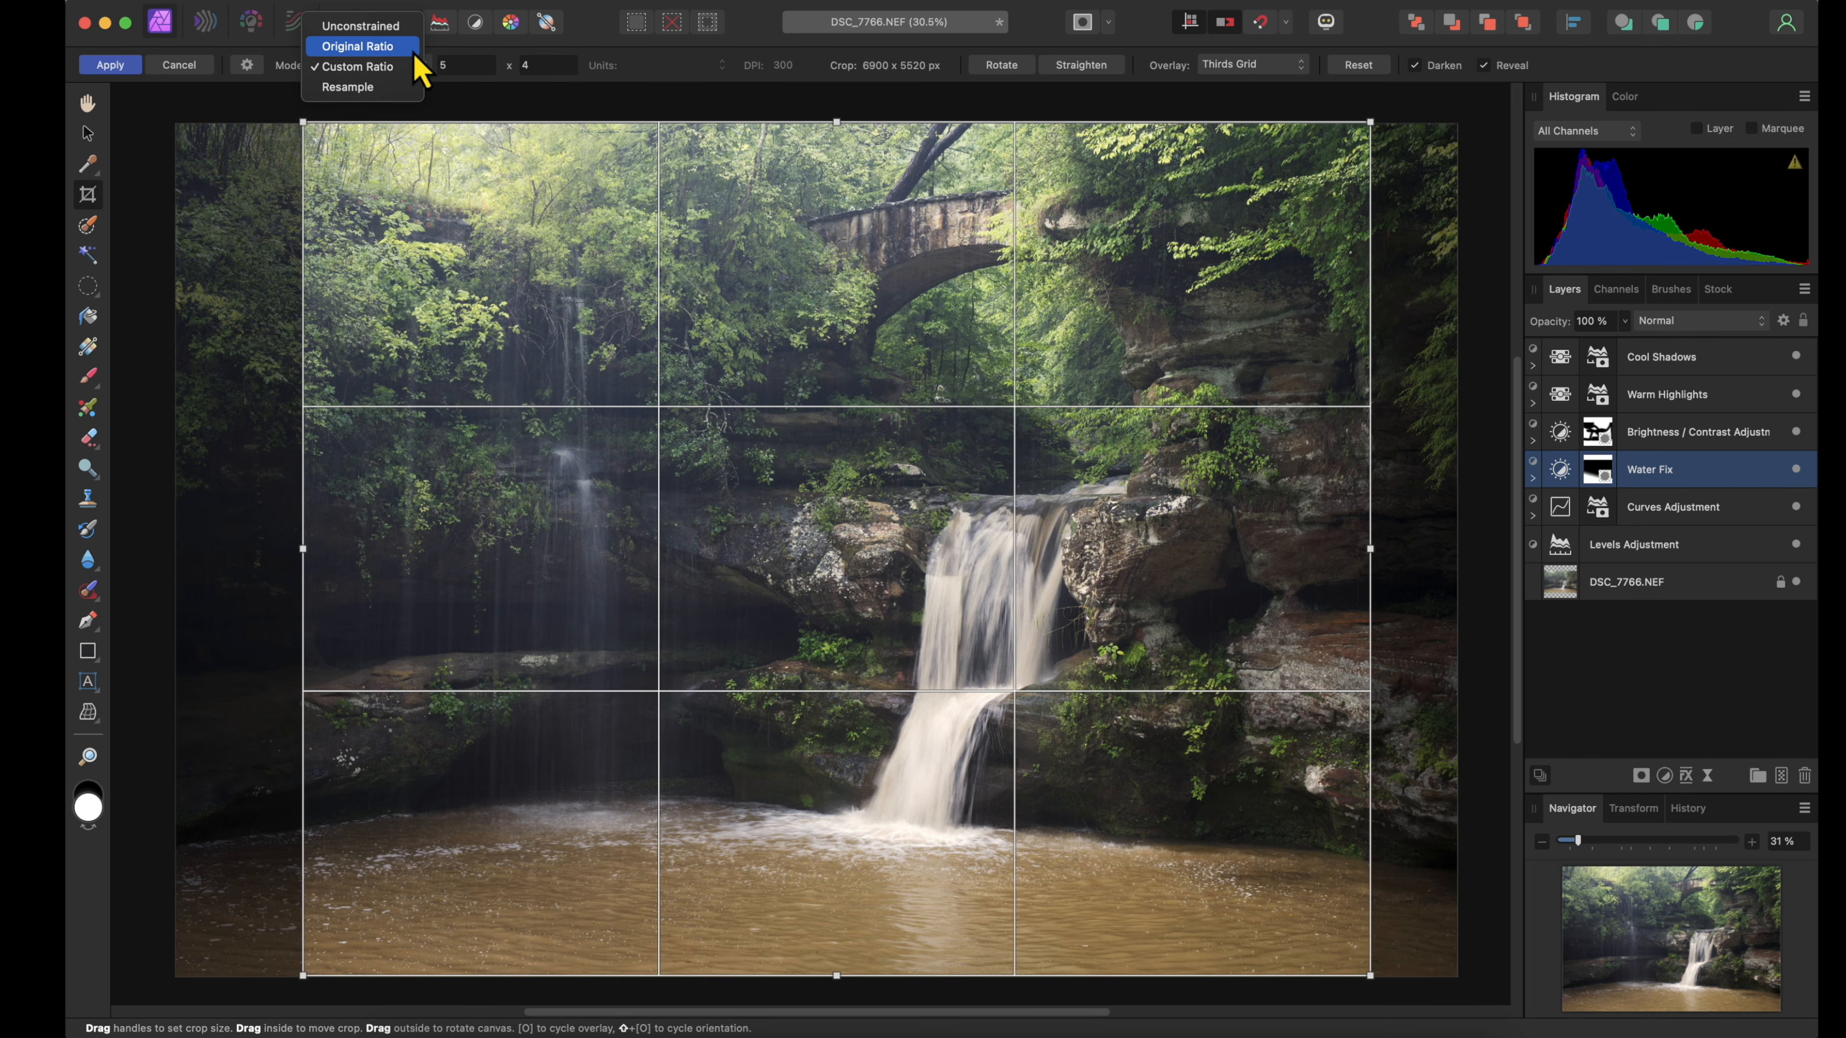
click(664, 78)
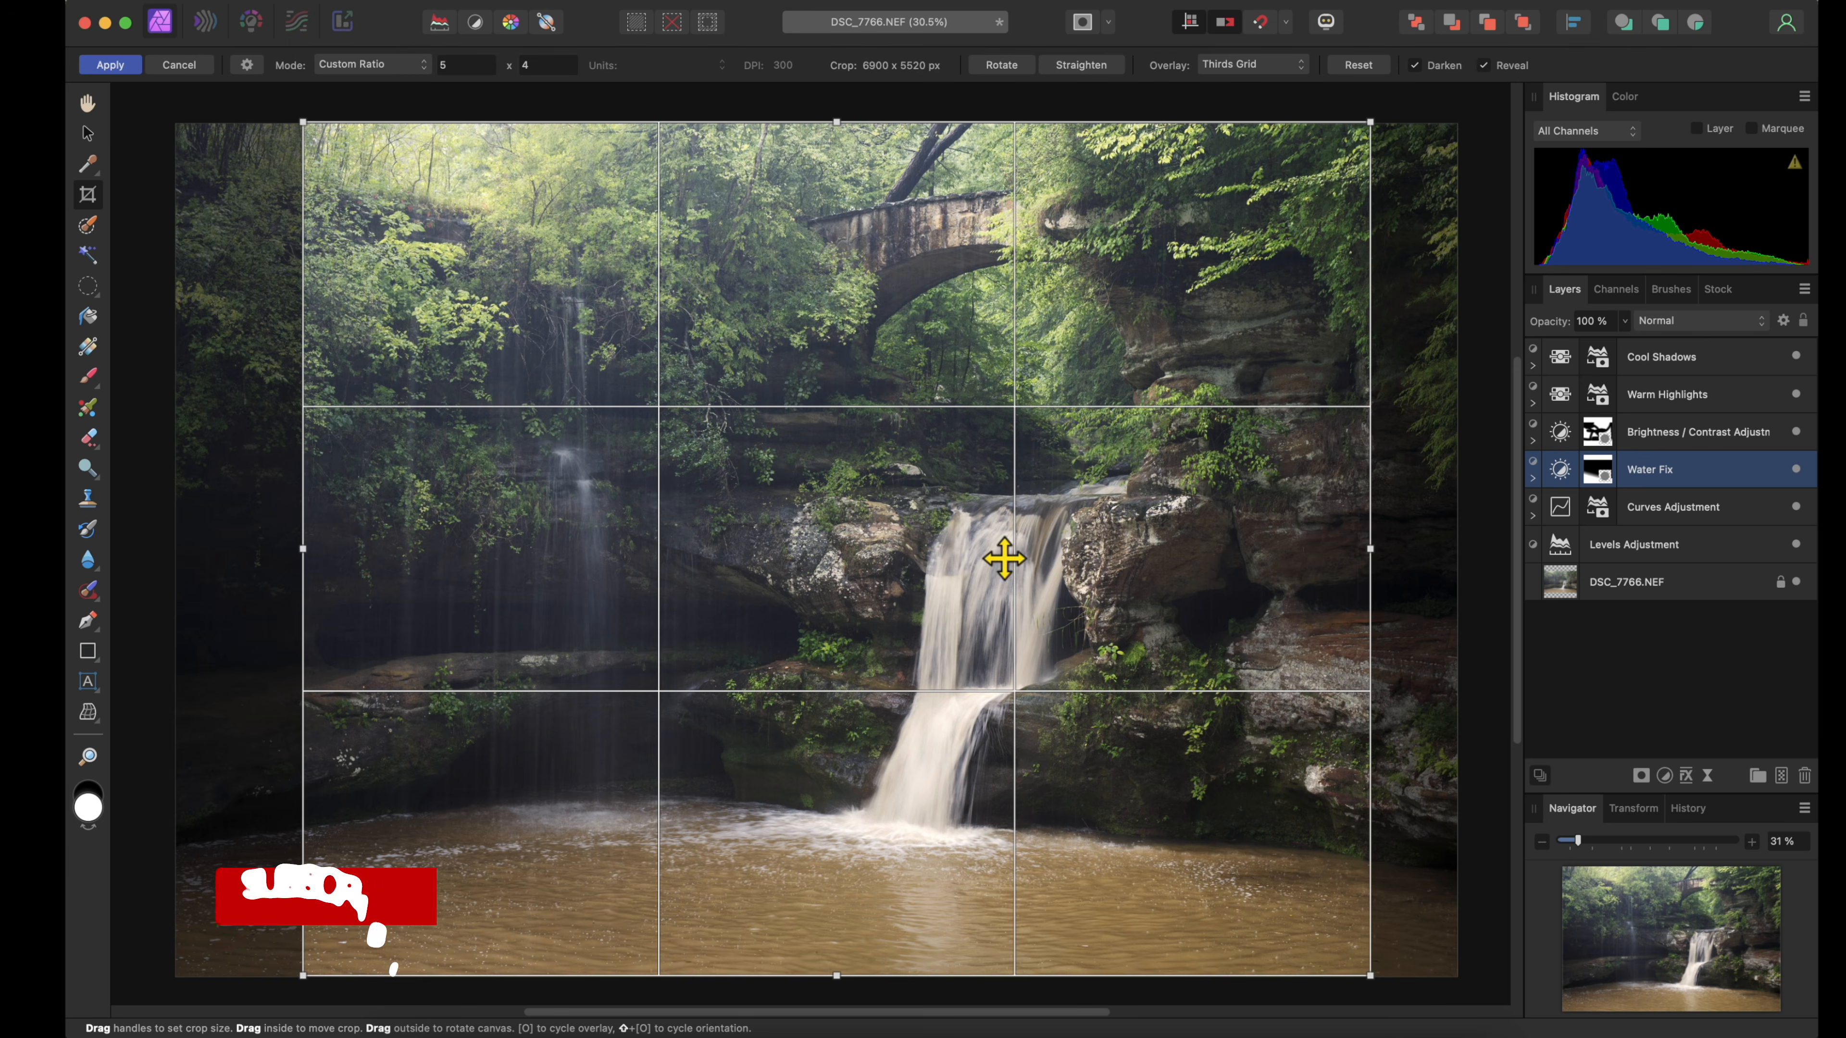
key(h)
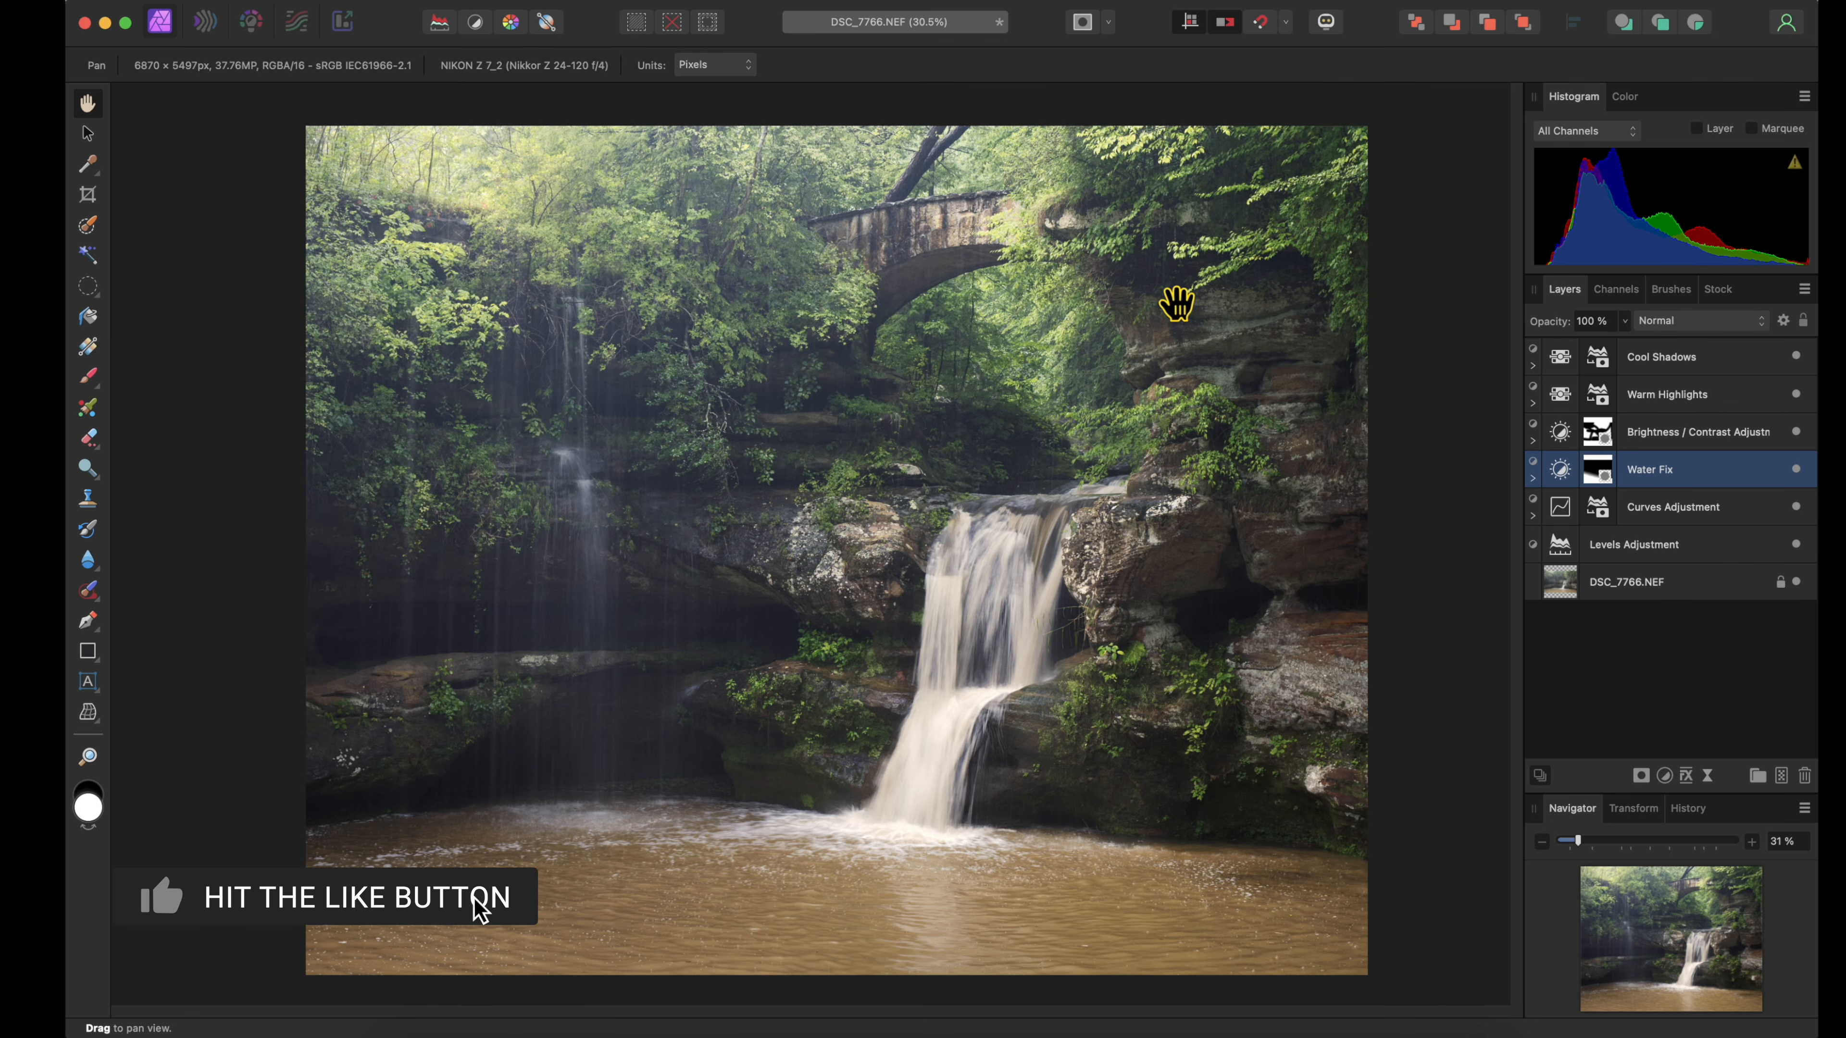
Add a live Unsharp Mask filter layer above the Cool Shadows layer
click(1653, 356)
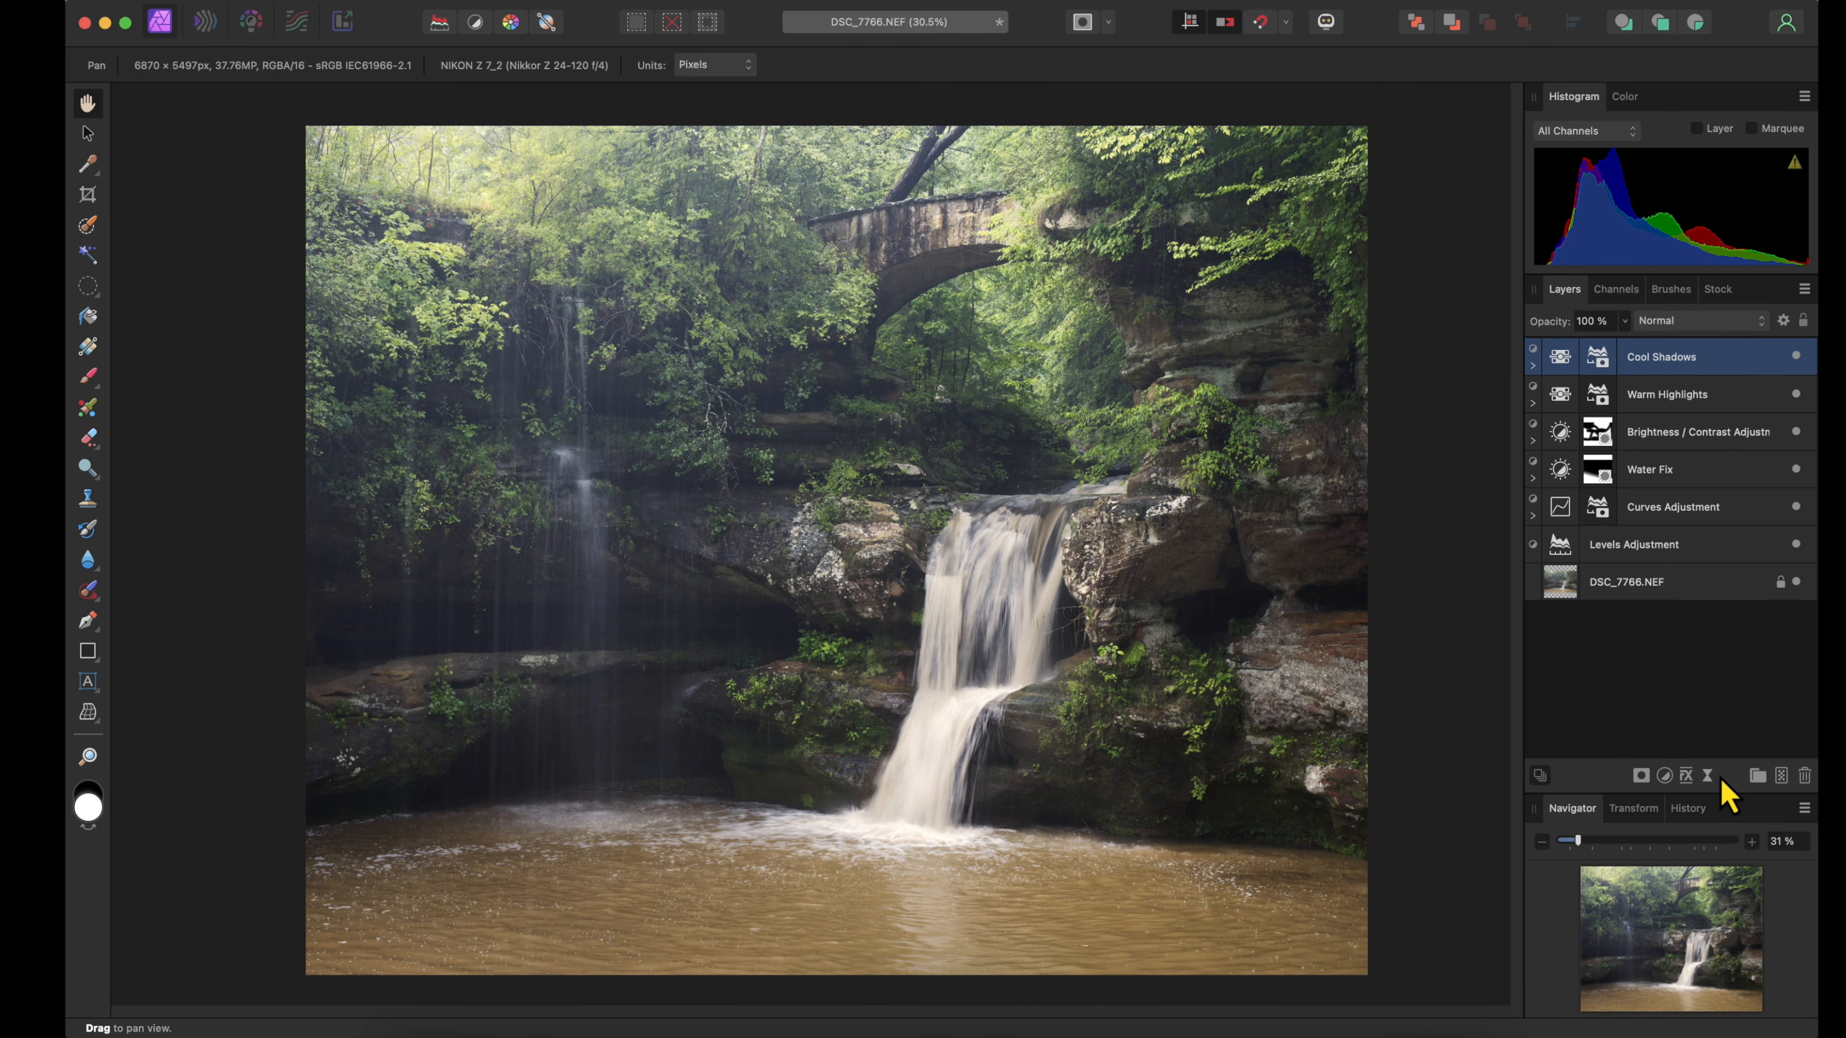
click(1708, 777)
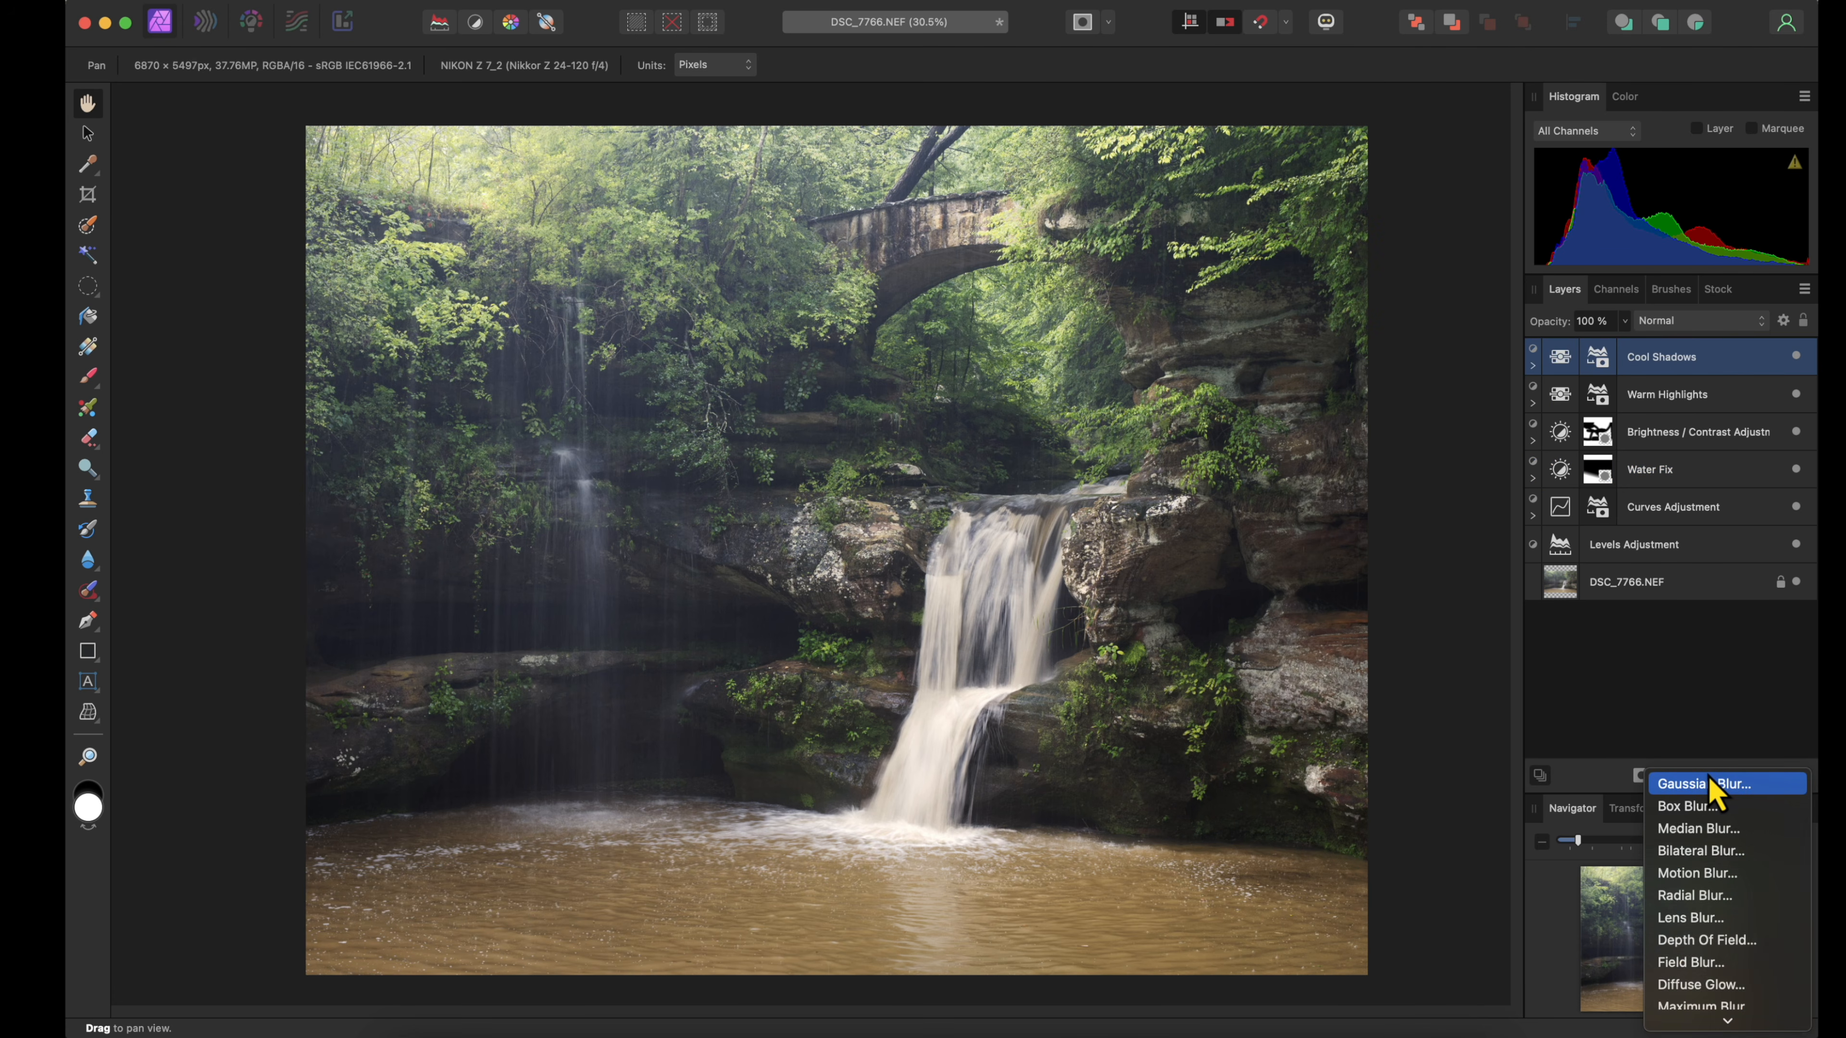
click(1677, 693)
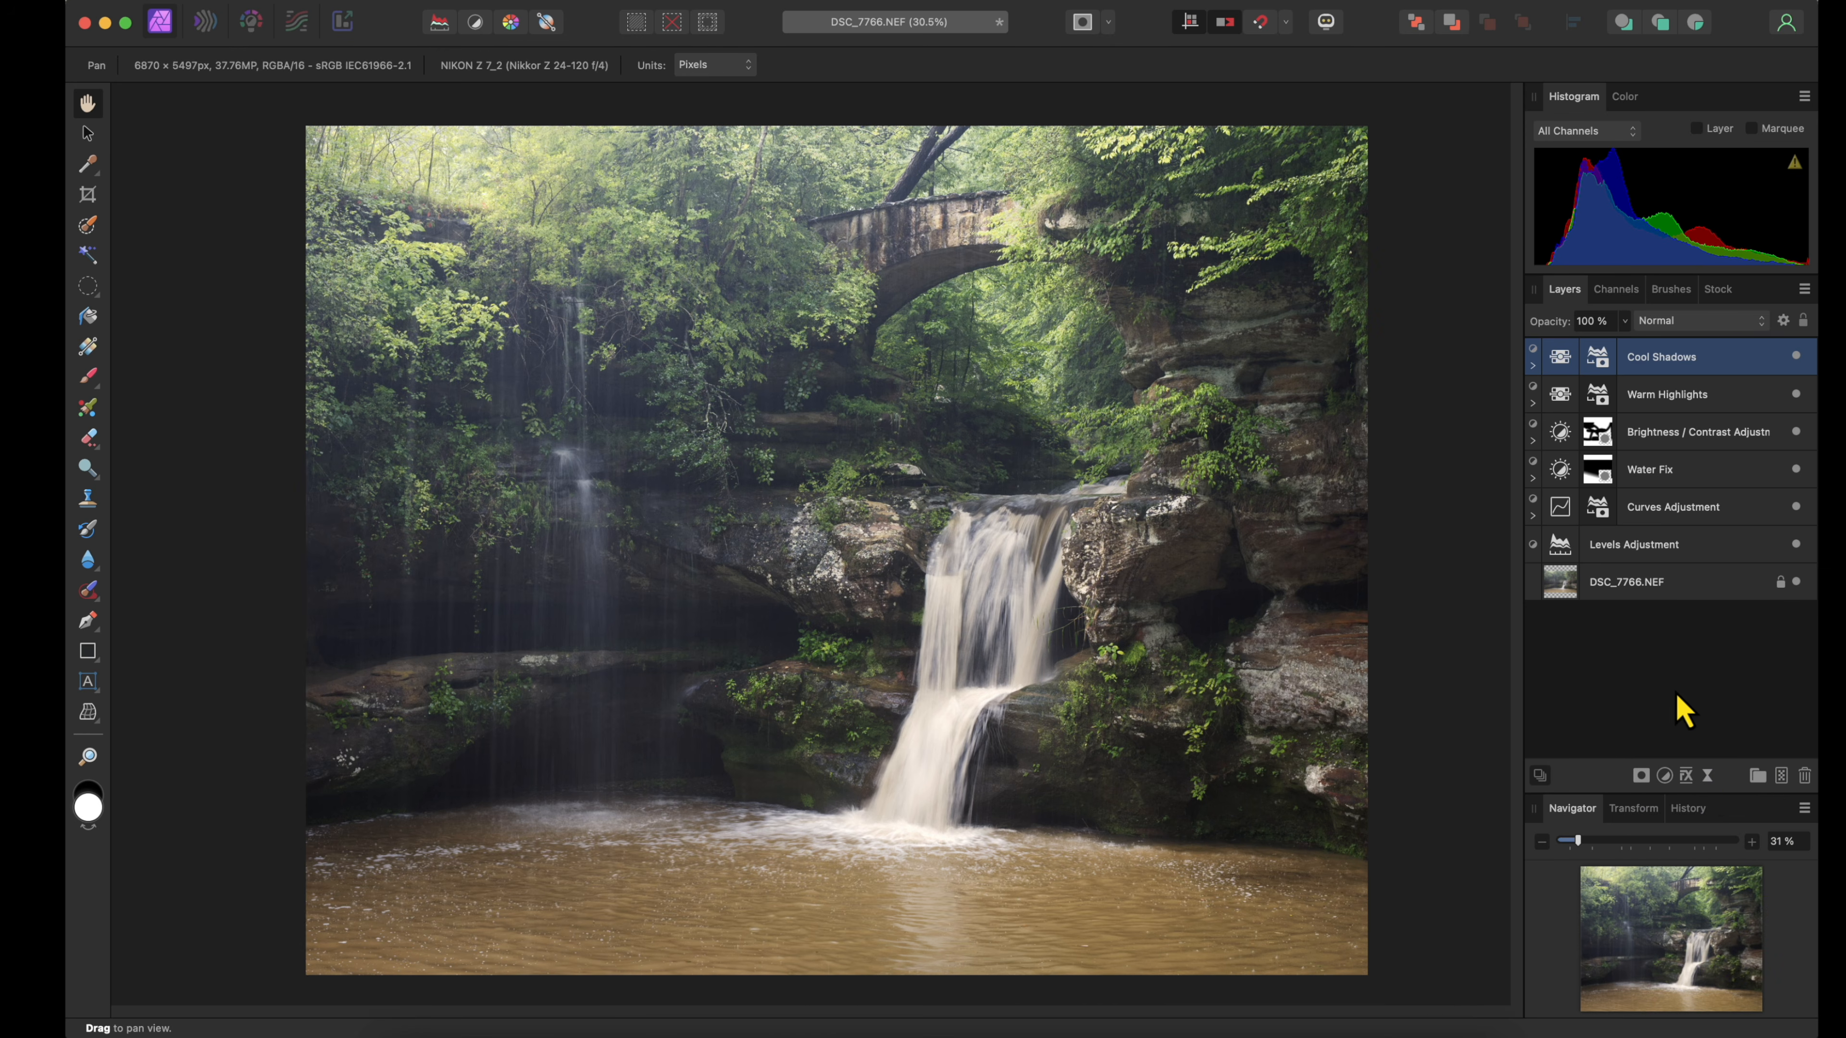
click(1708, 780)
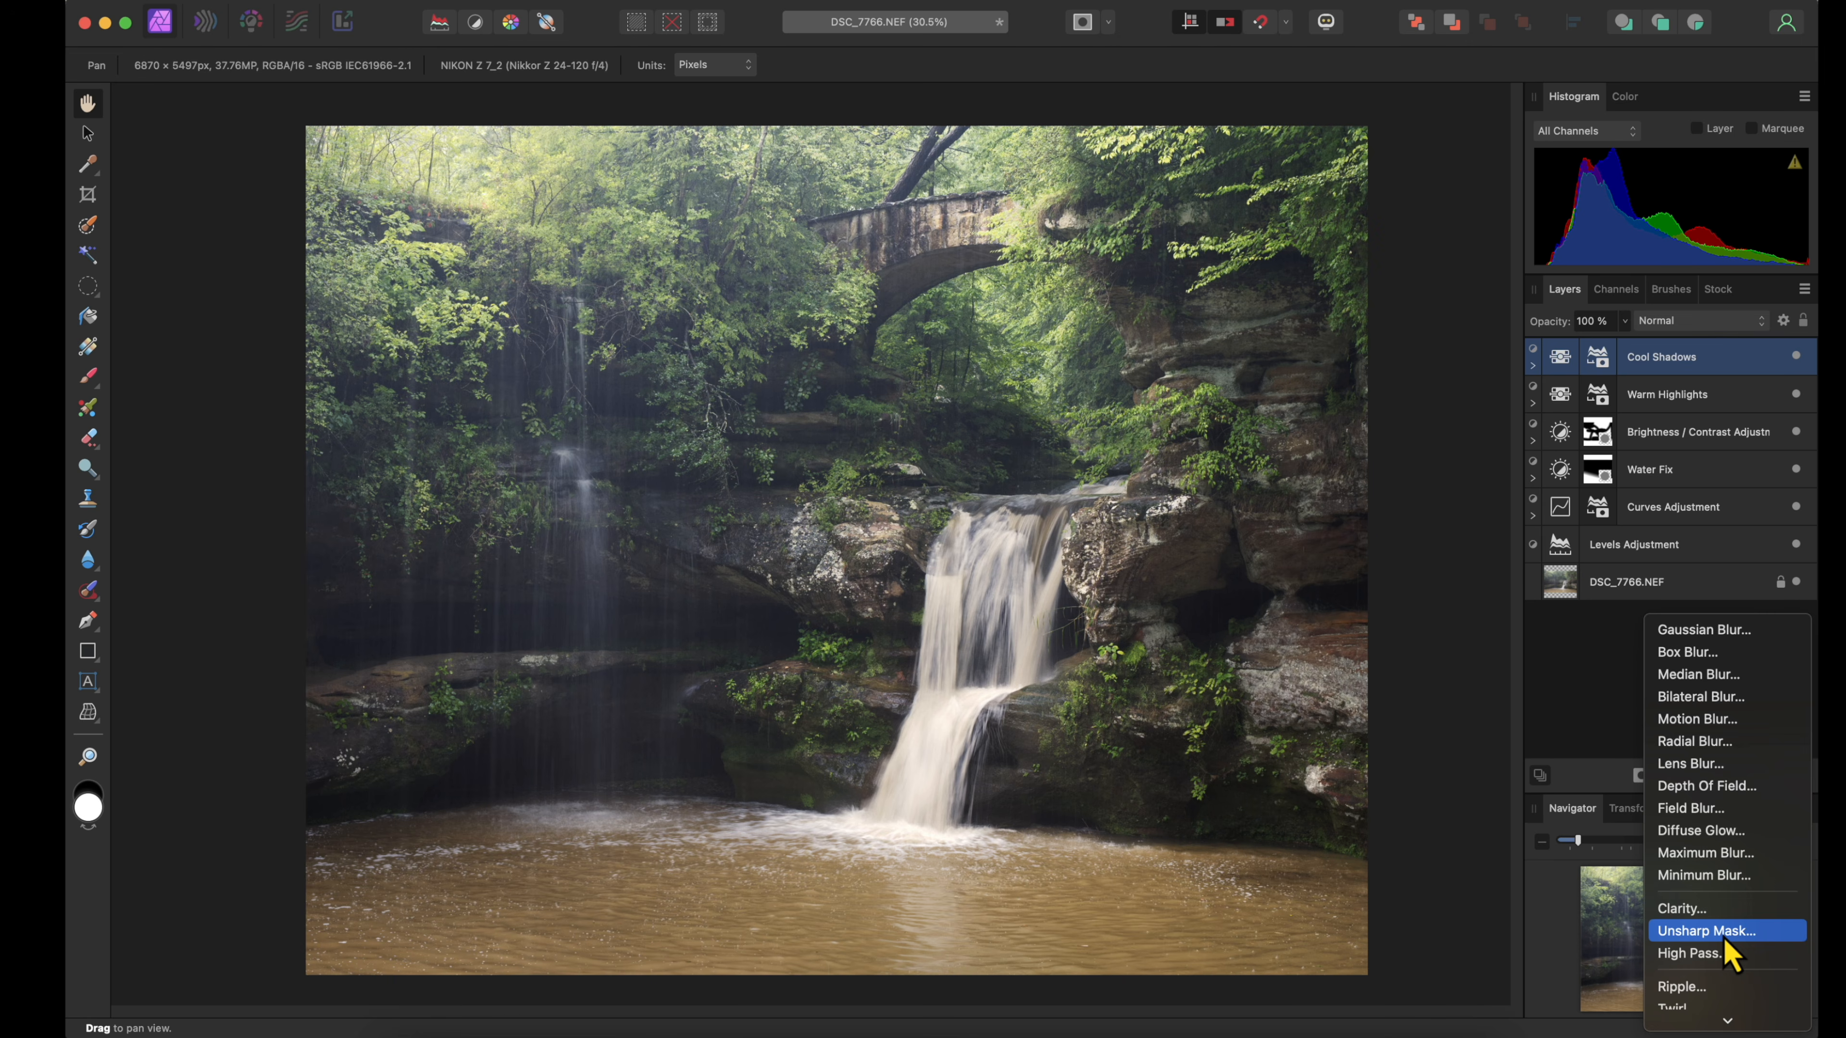
click(1724, 938)
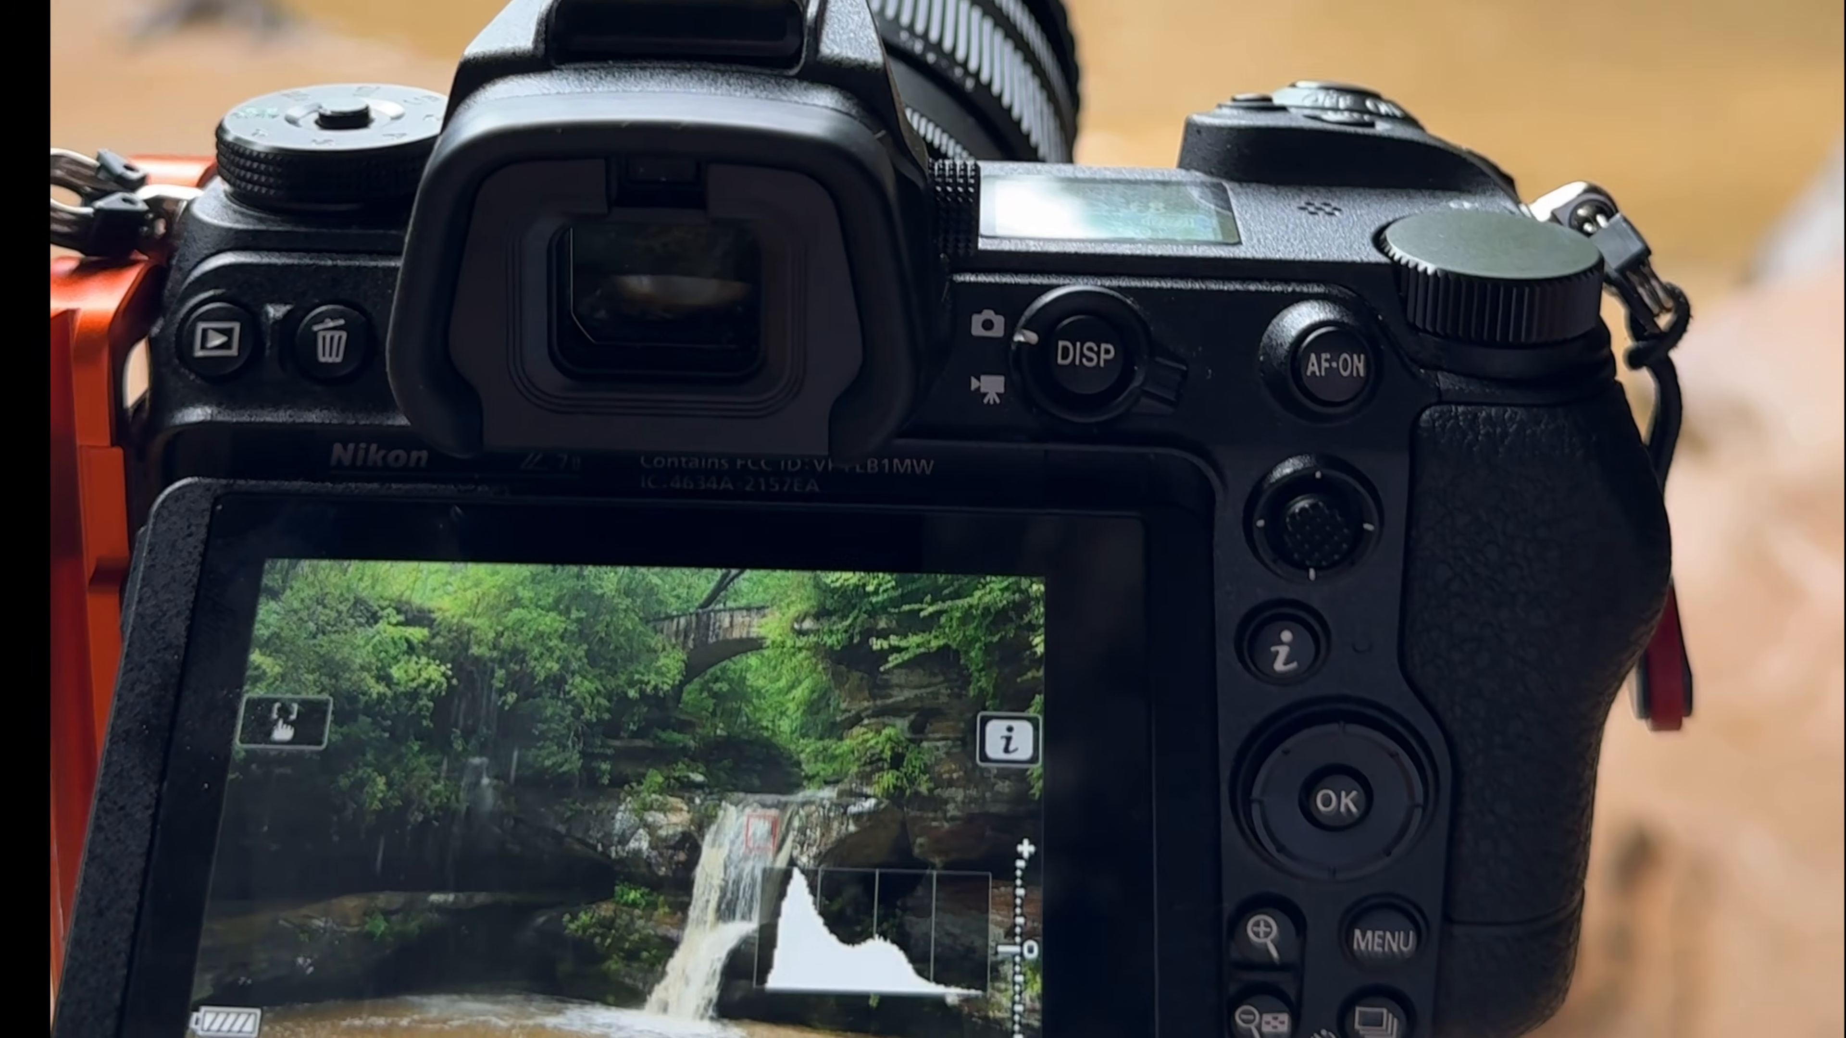
Set the Unsharp Mask's Radius to 2.9 px and Factor to 2.072, judging the sharpening at 100 % zoom
drag(1201, 867, 1252, 865)
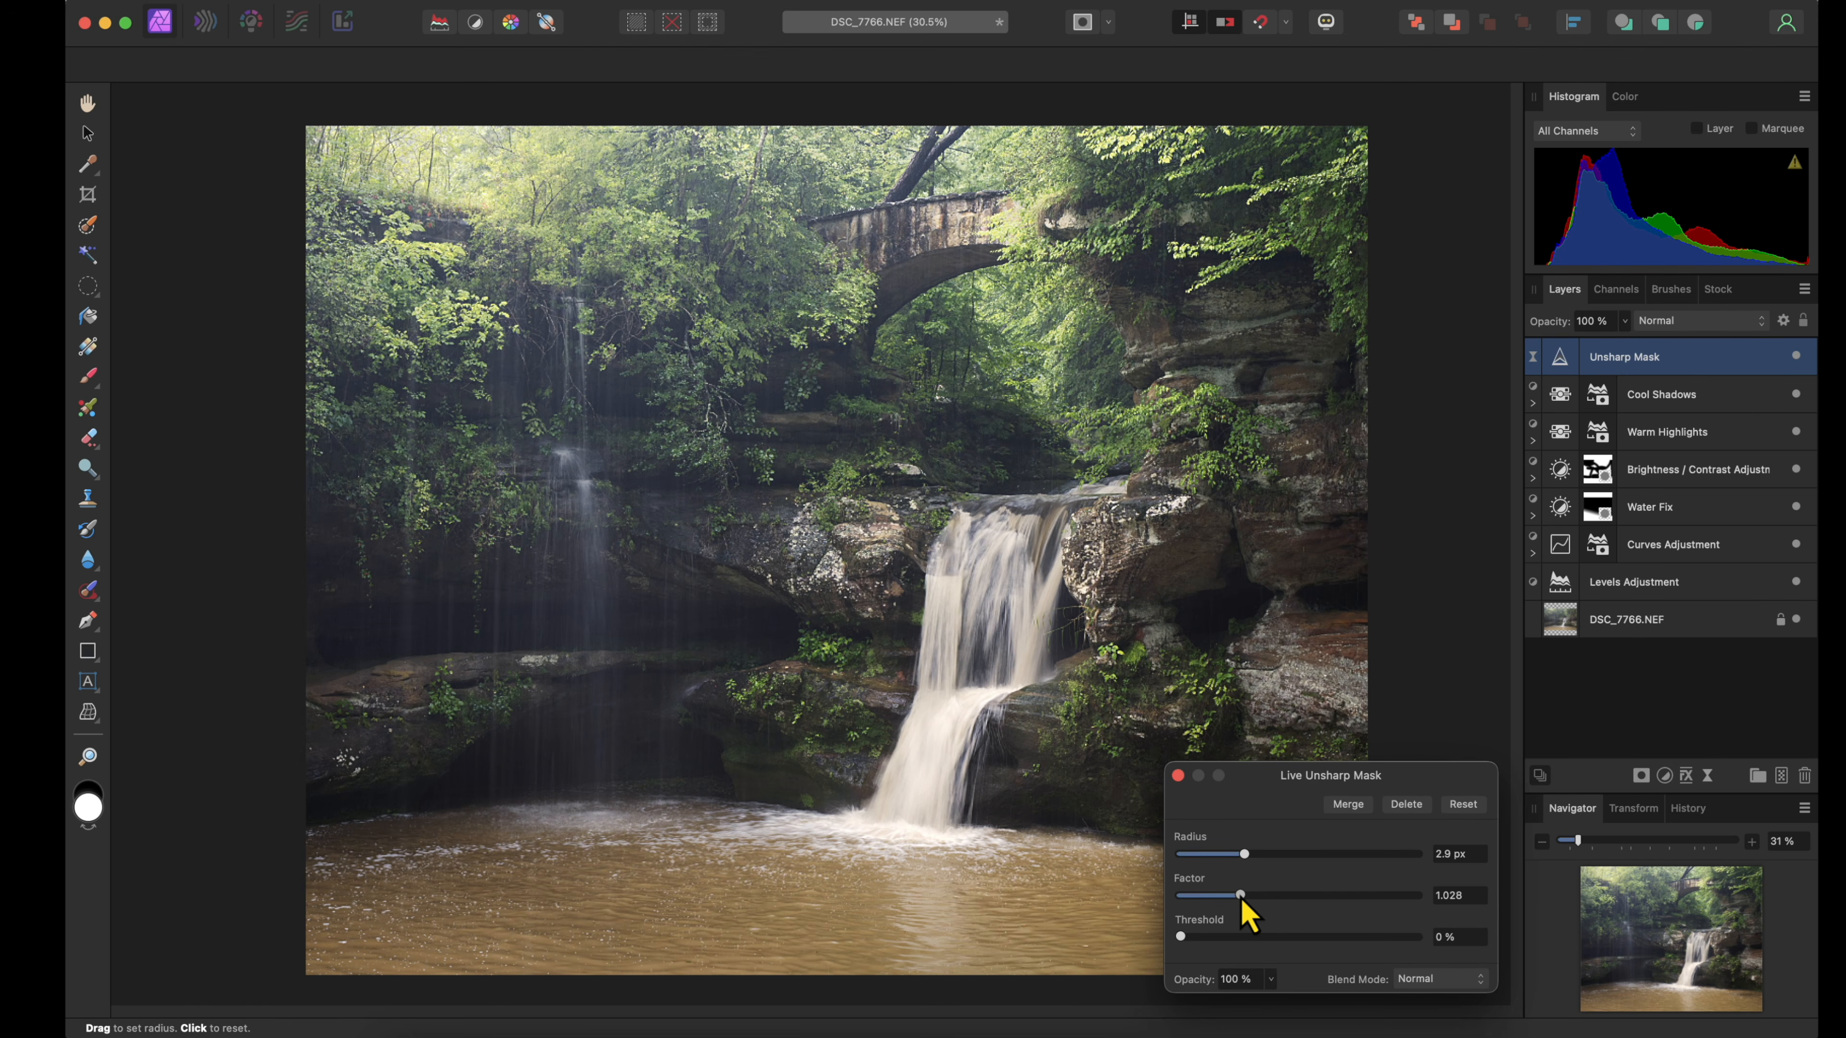
drag(1242, 902, 1239, 904)
key(super+1)
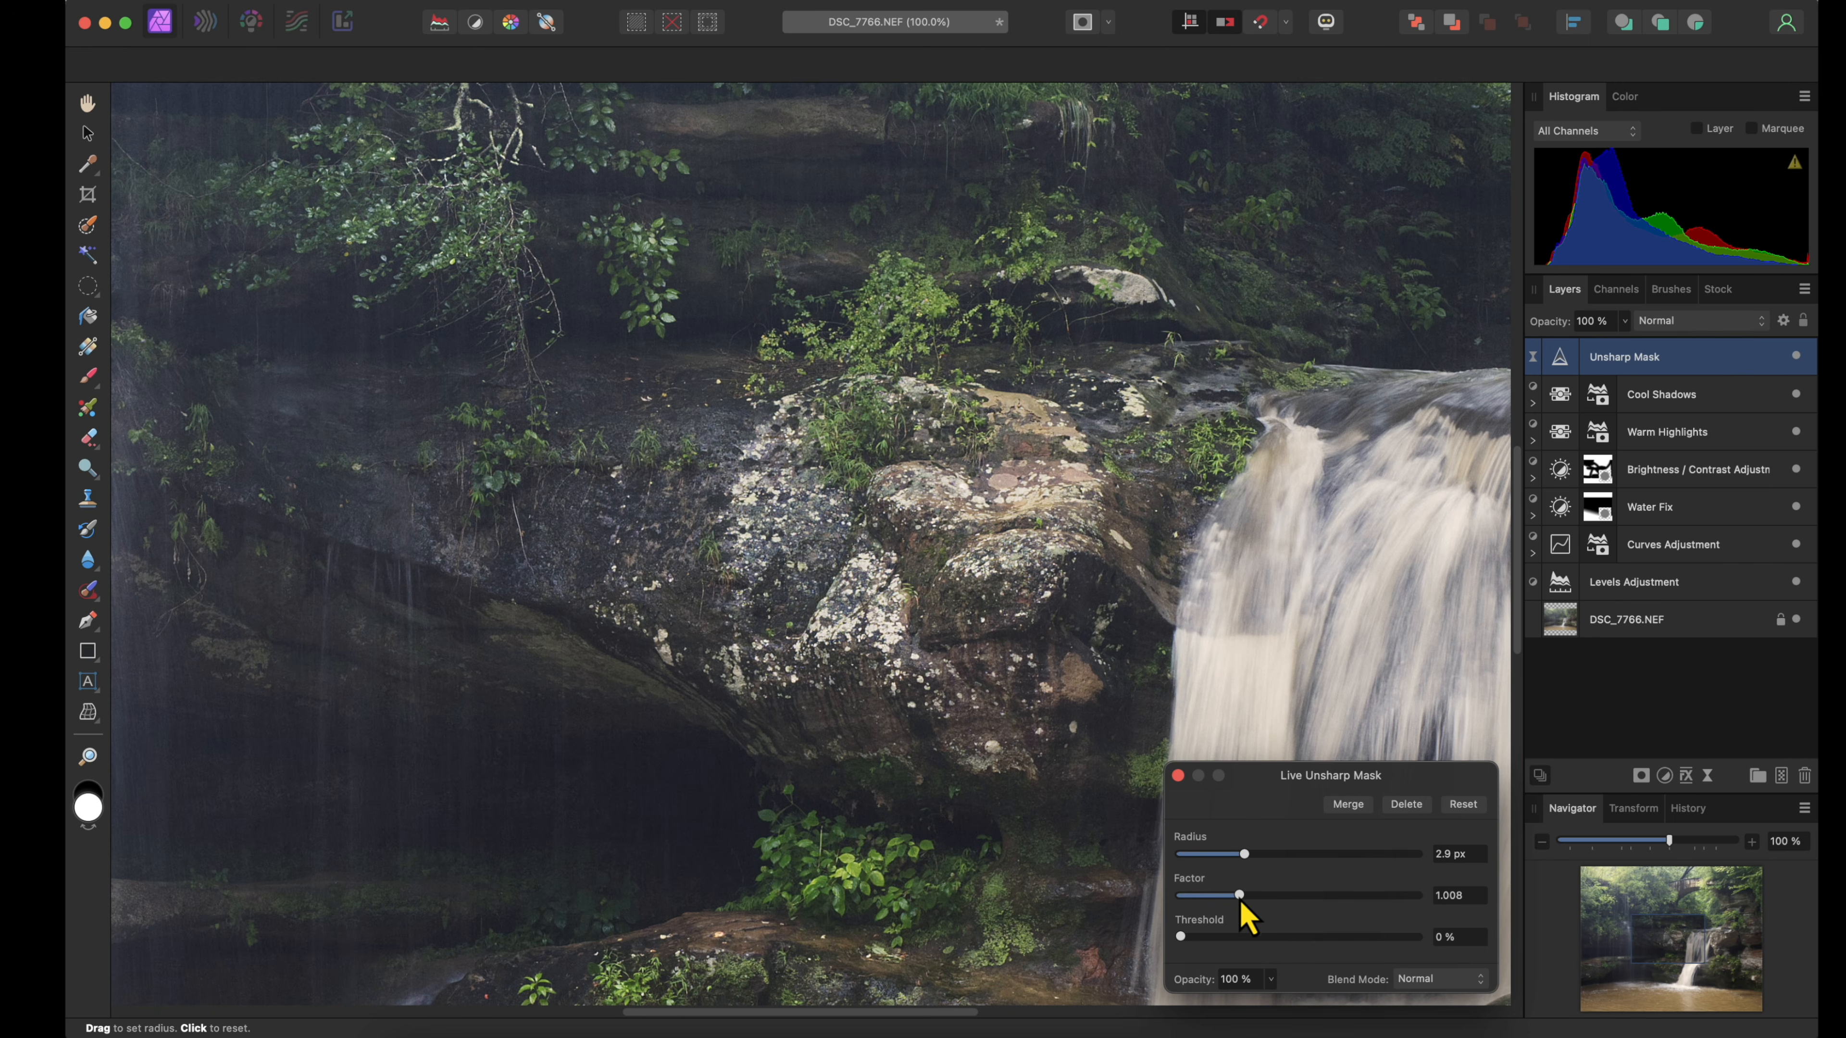
drag(1240, 896, 1463, 899)
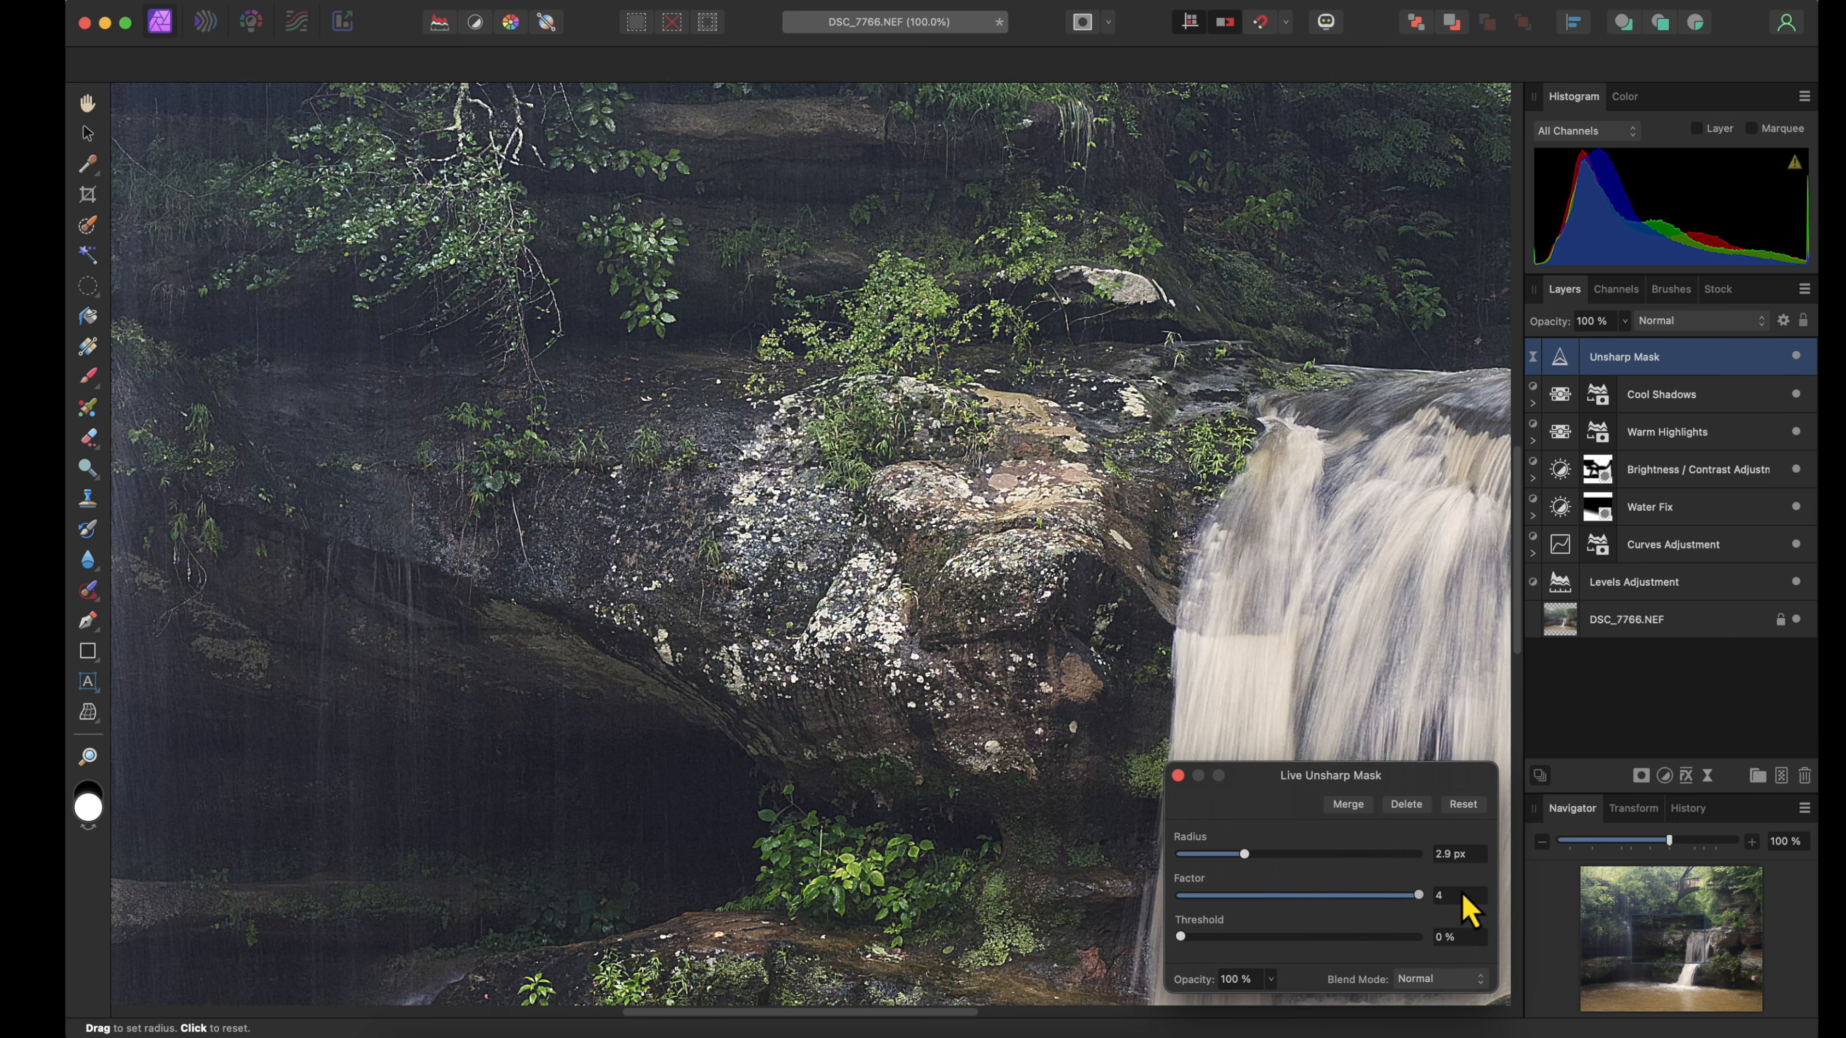
drag(1459, 900, 1303, 895)
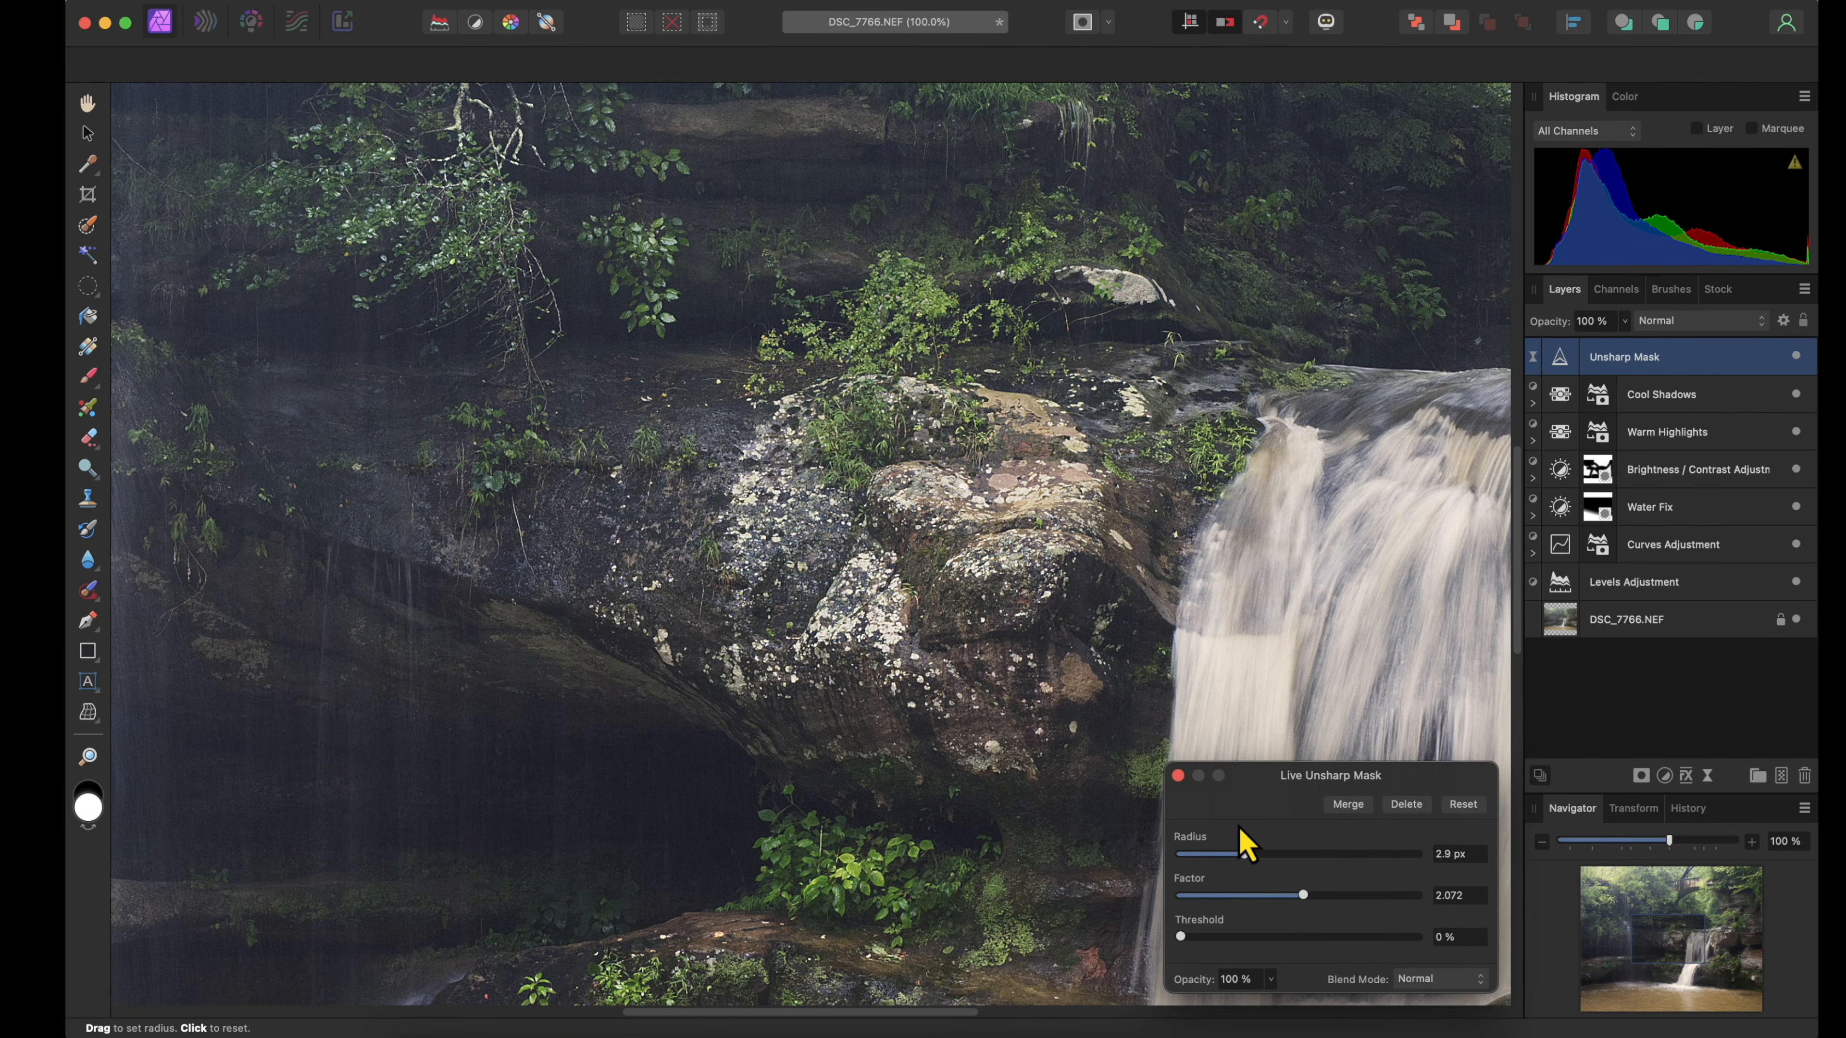
click(1178, 775)
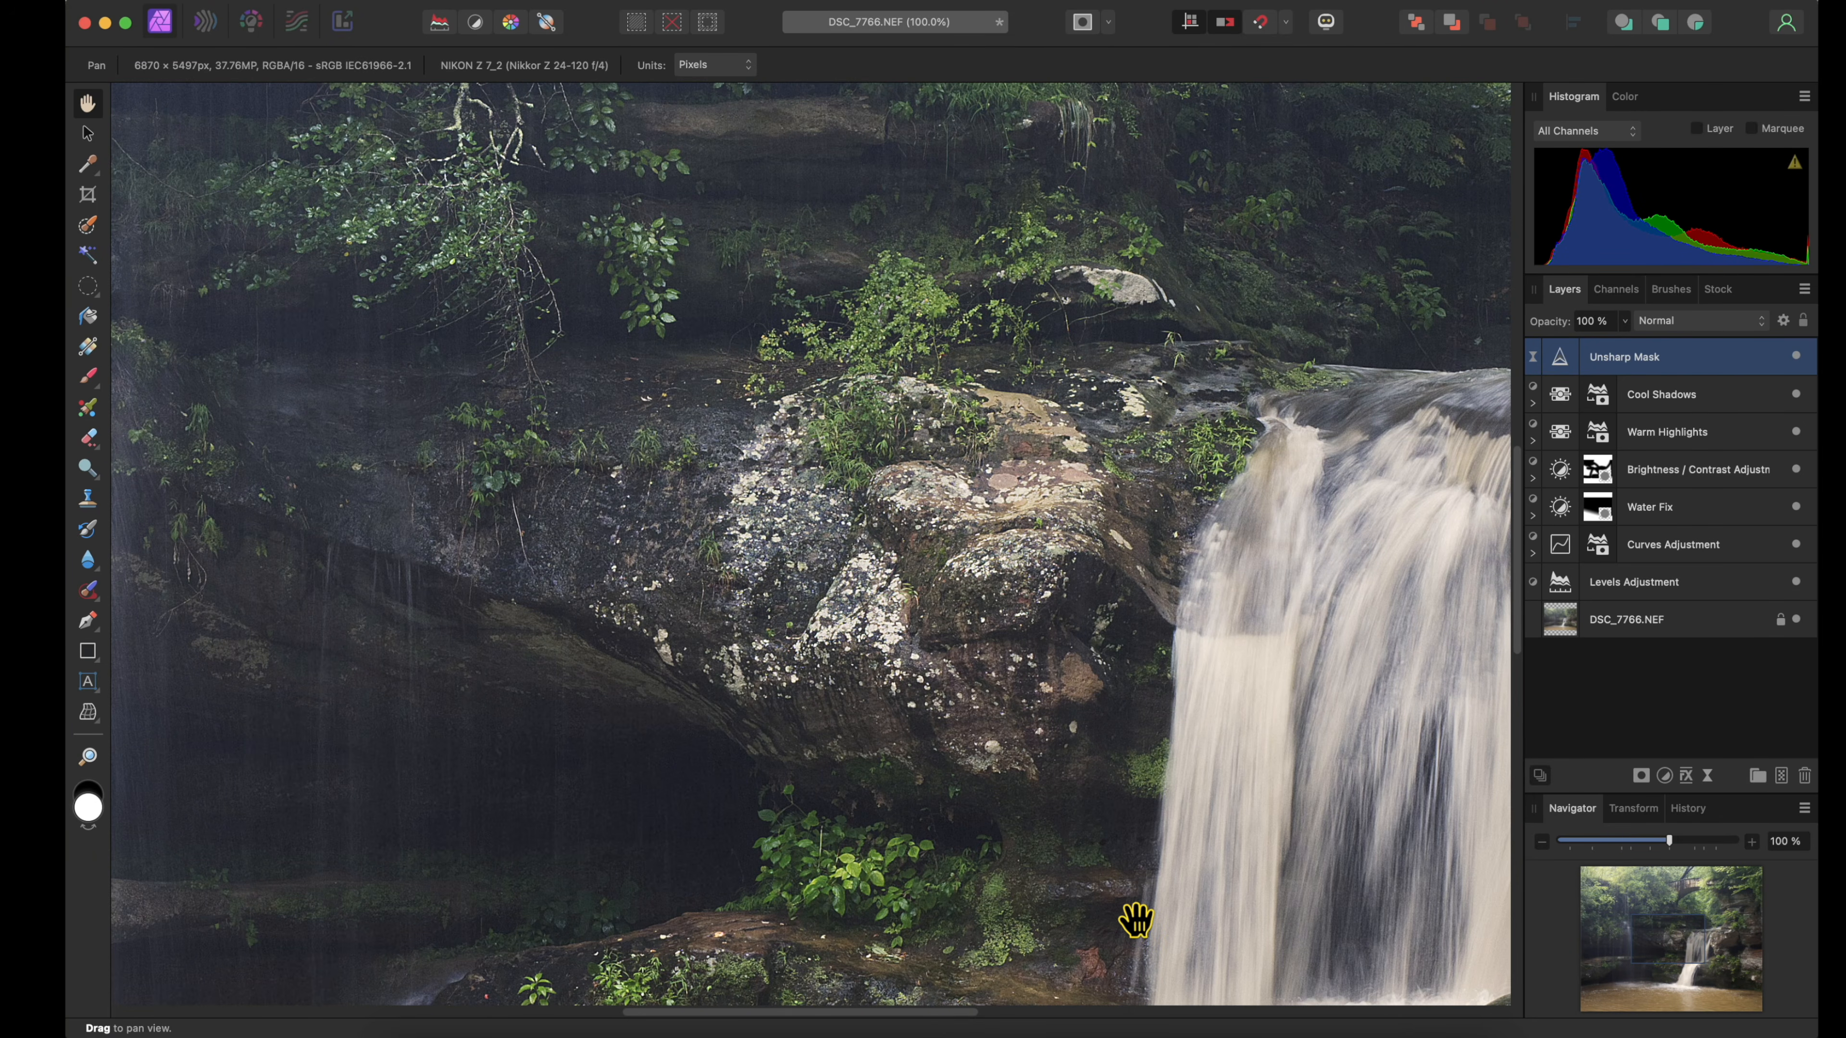
Limit the Unsharp Mask layer with a Luminosity Range Mask using the Midtones preset and check the sharpening up close
key(super+0)
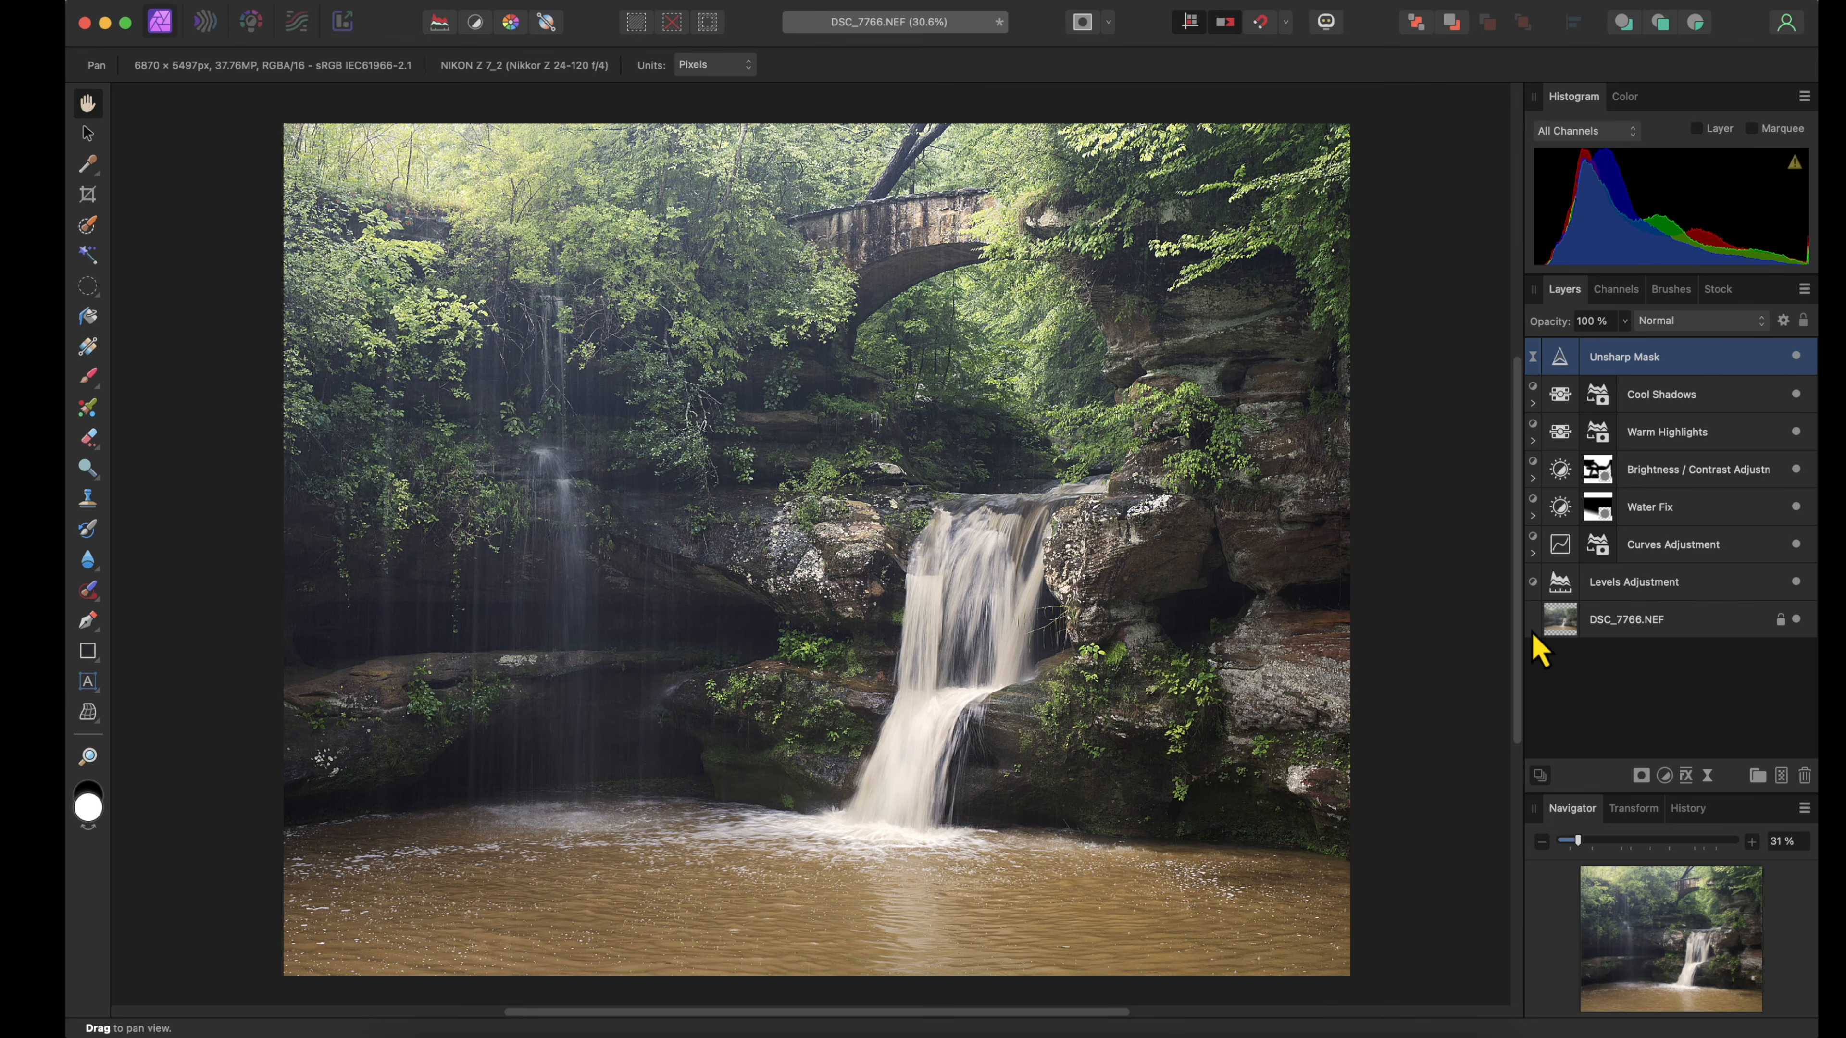
click(1642, 777)
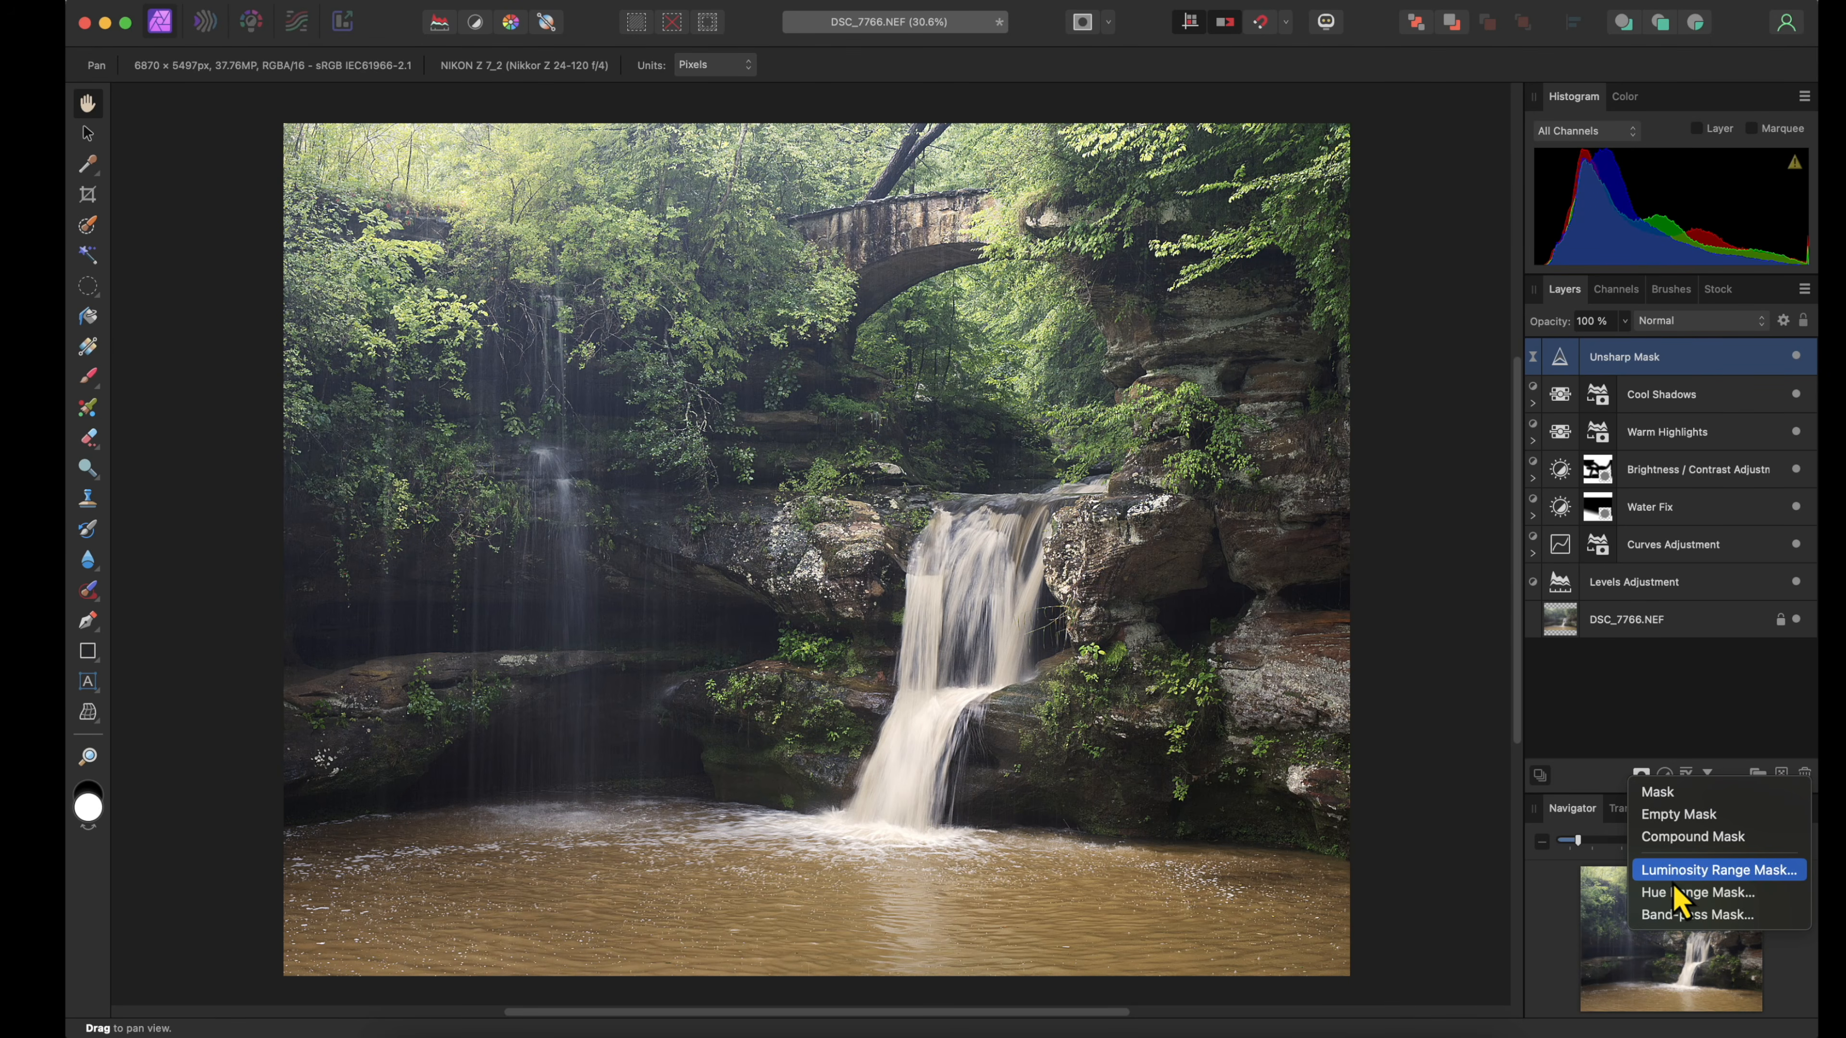
click(1677, 872)
click(1173, 605)
click(1154, 625)
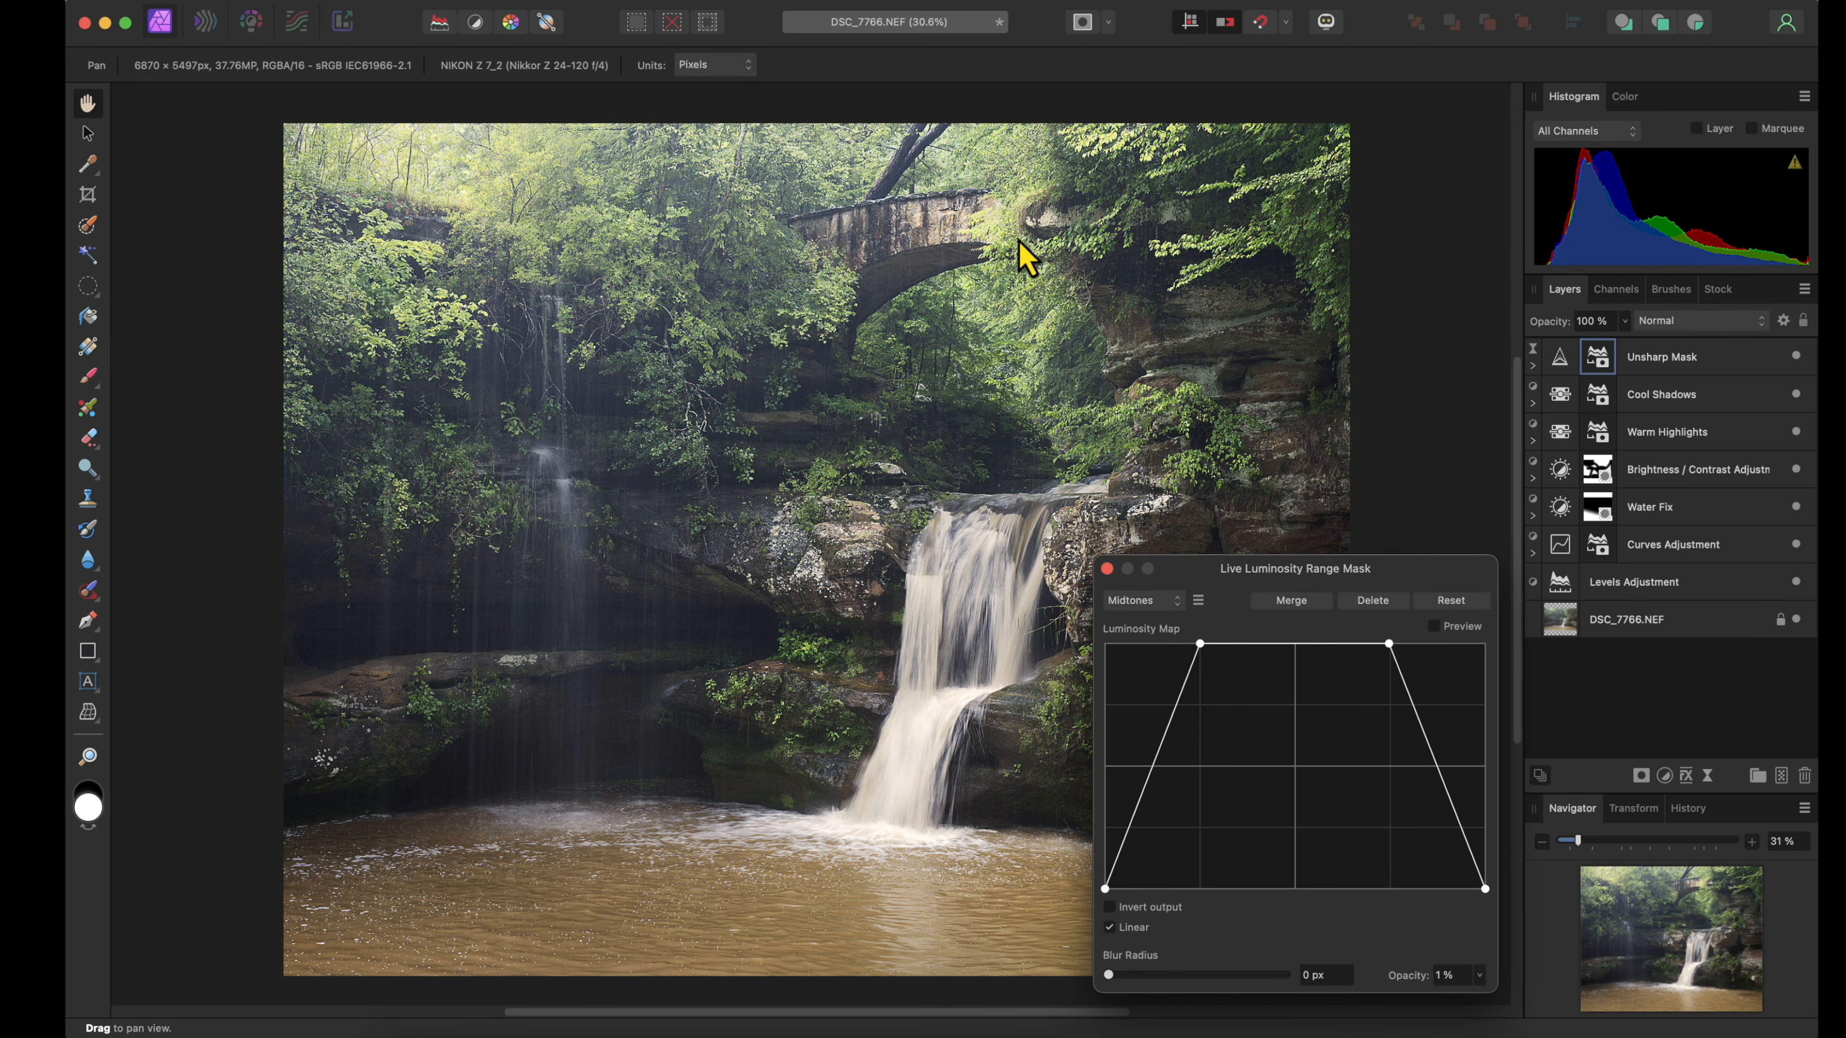
click(1106, 569)
key(super+1)
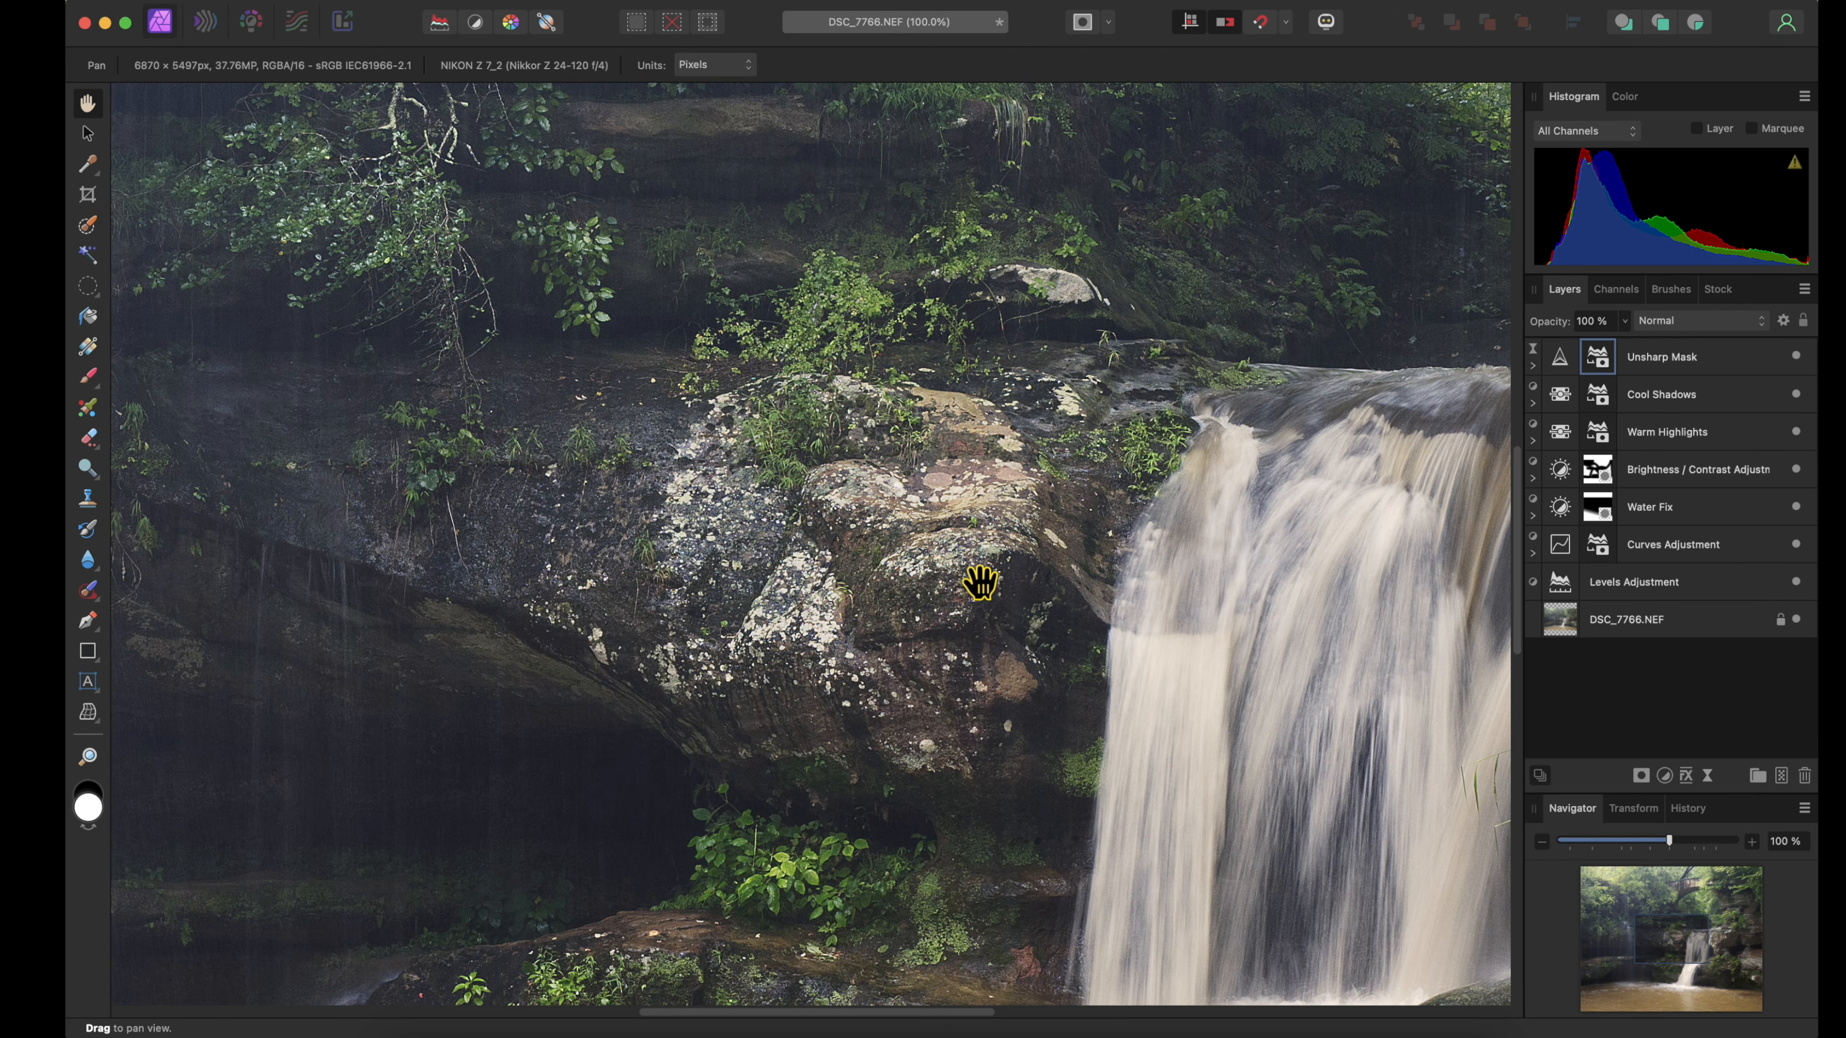
key(super+0)
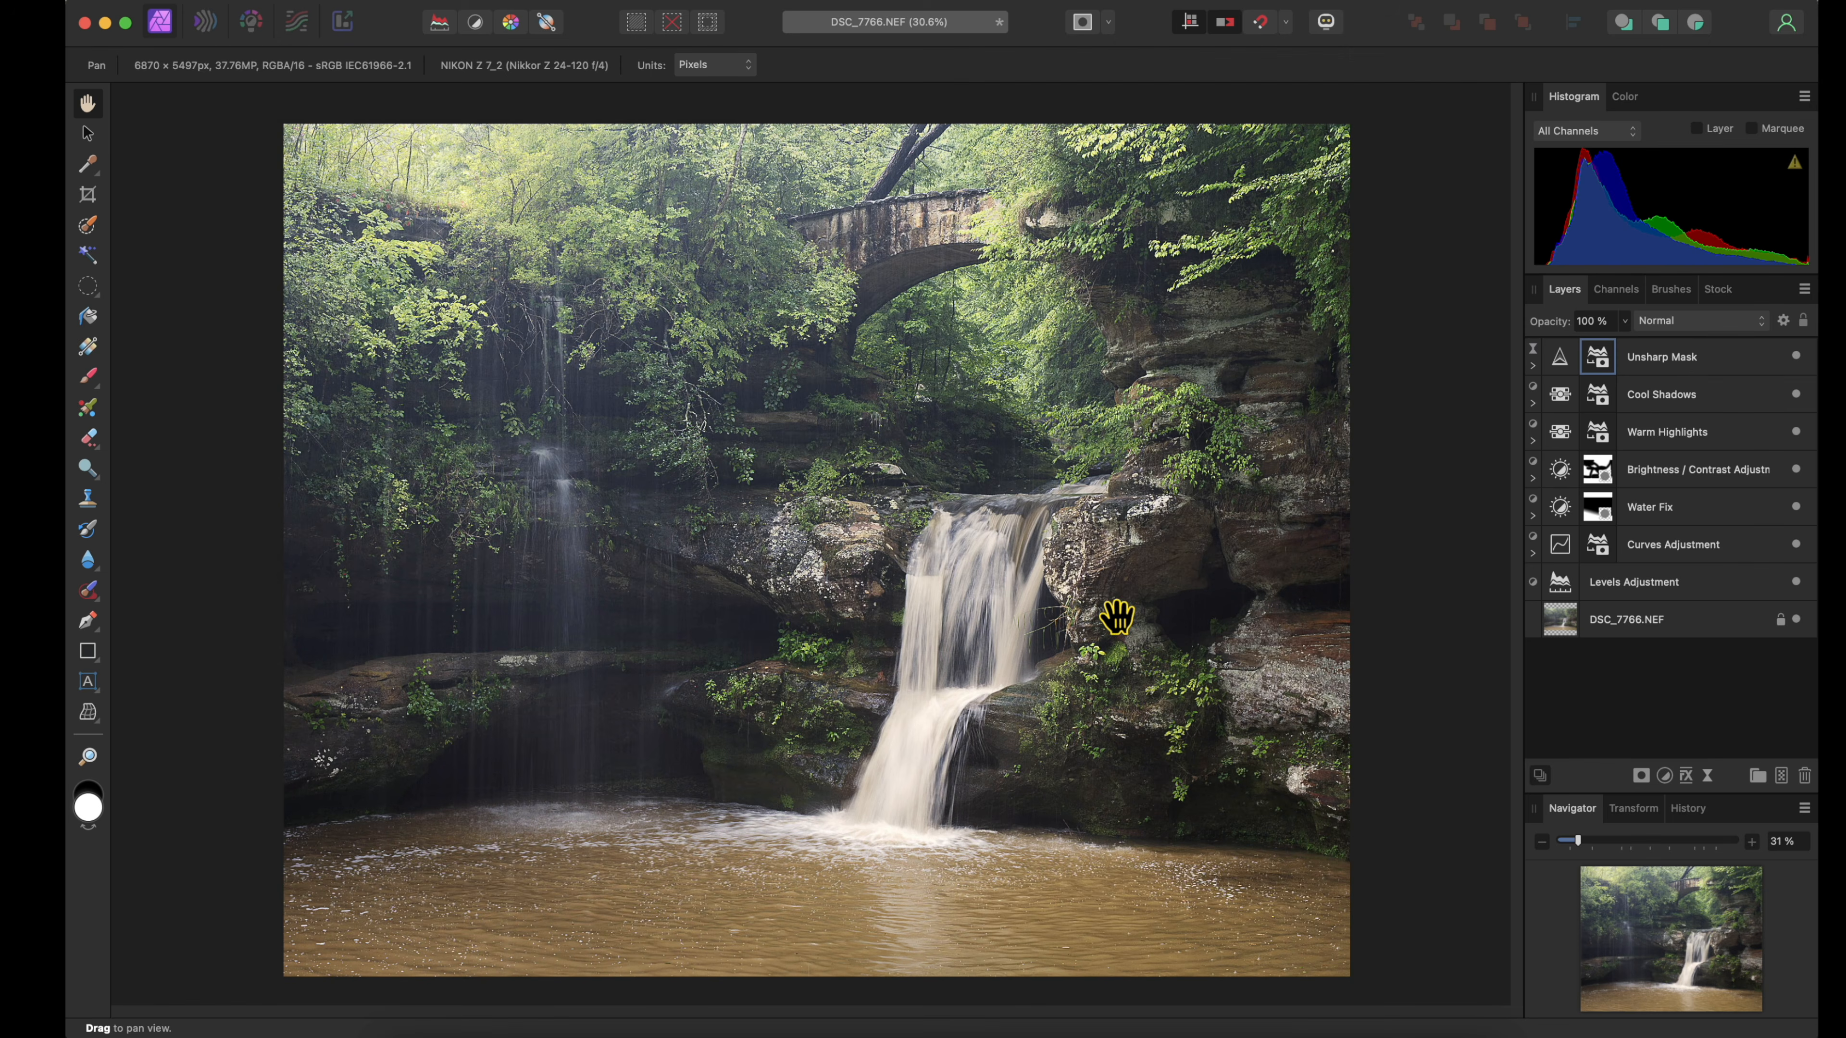
Add a live Vignette filter to the DSC_7766.NEF layer with Exposure -0.418 and Hardness 5 %
click(1607, 626)
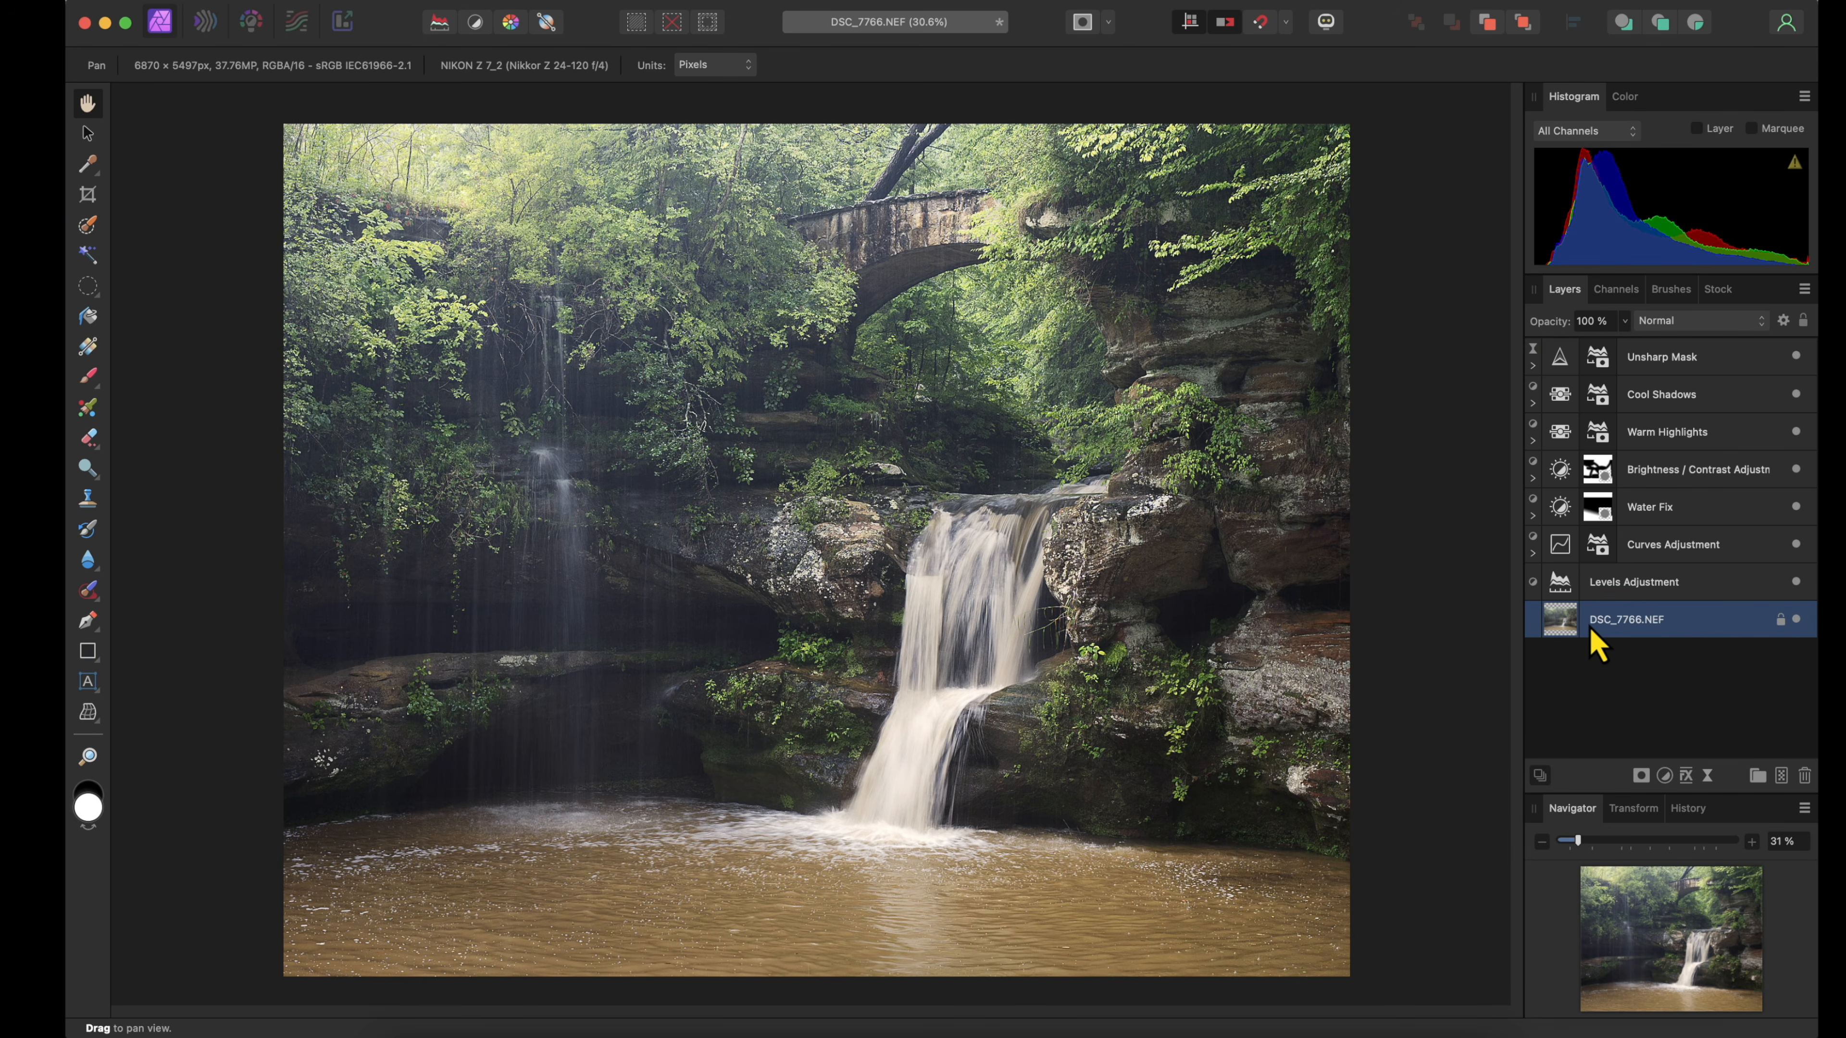
click(1675, 786)
mouse_move(1670, 794)
mouse_move(1728, 1024)
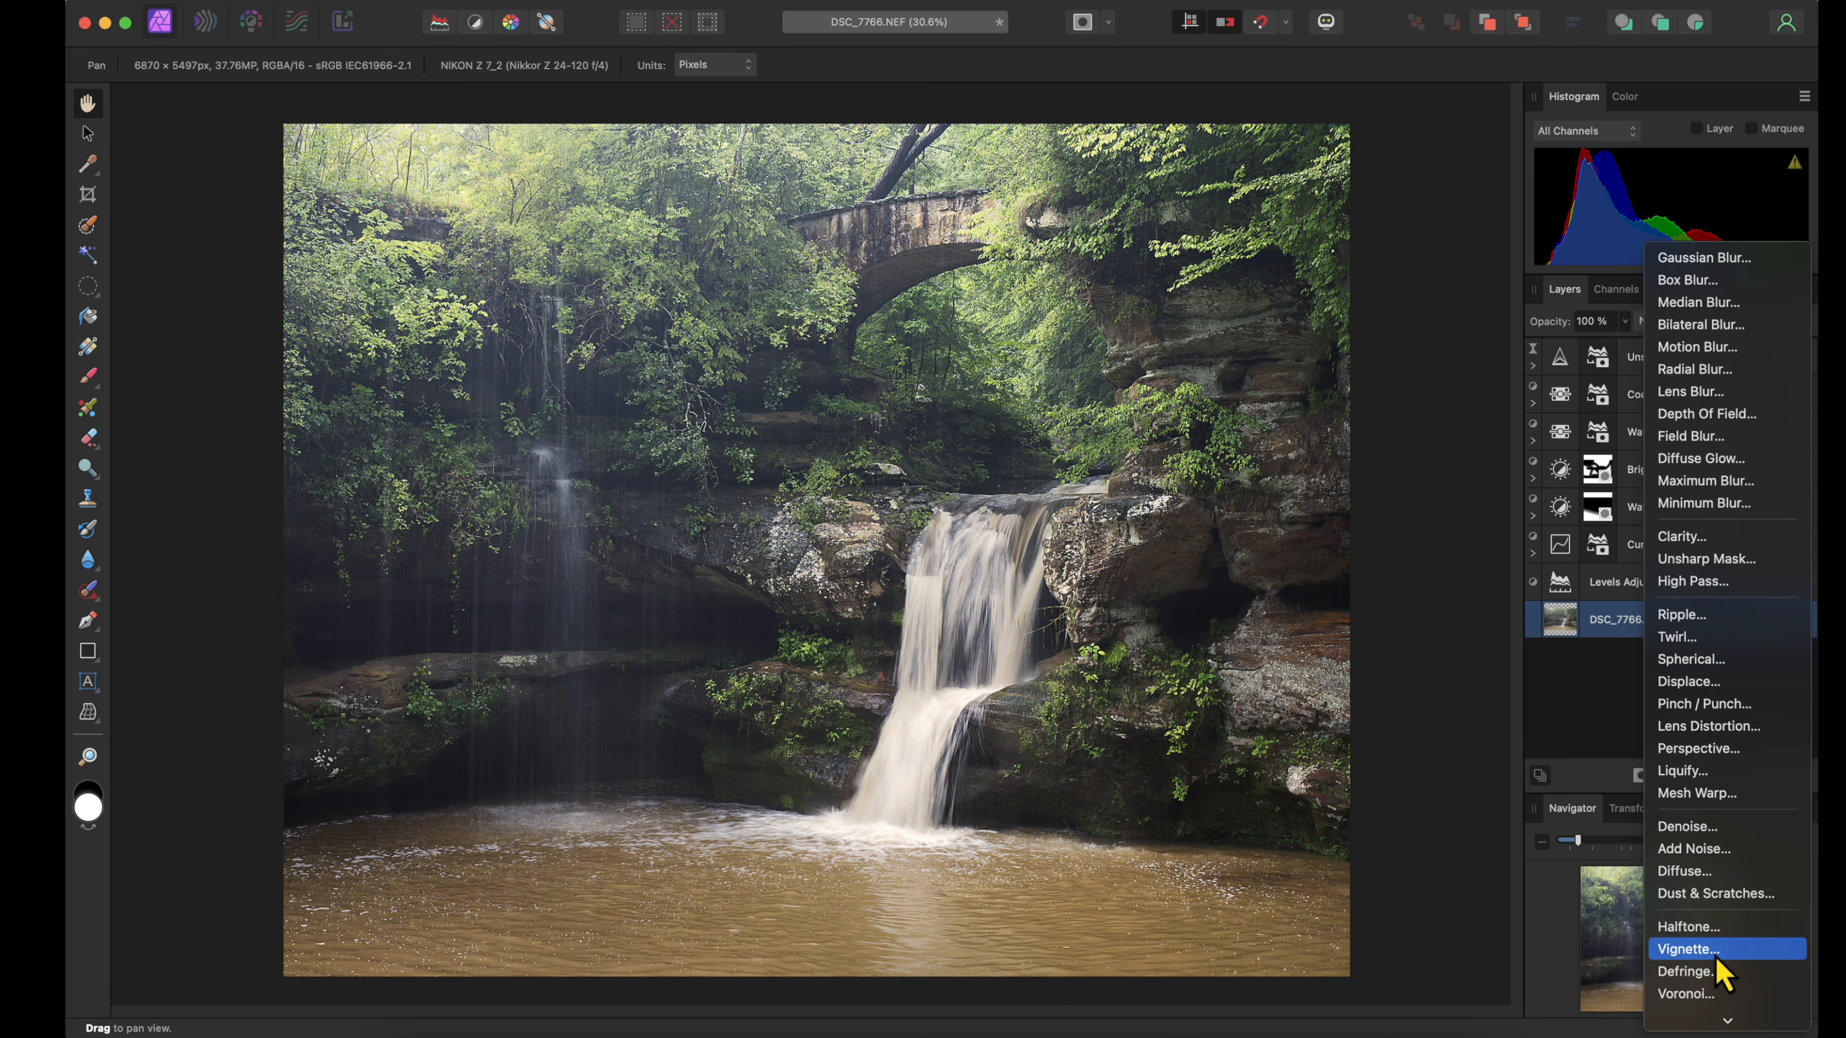
click(1701, 949)
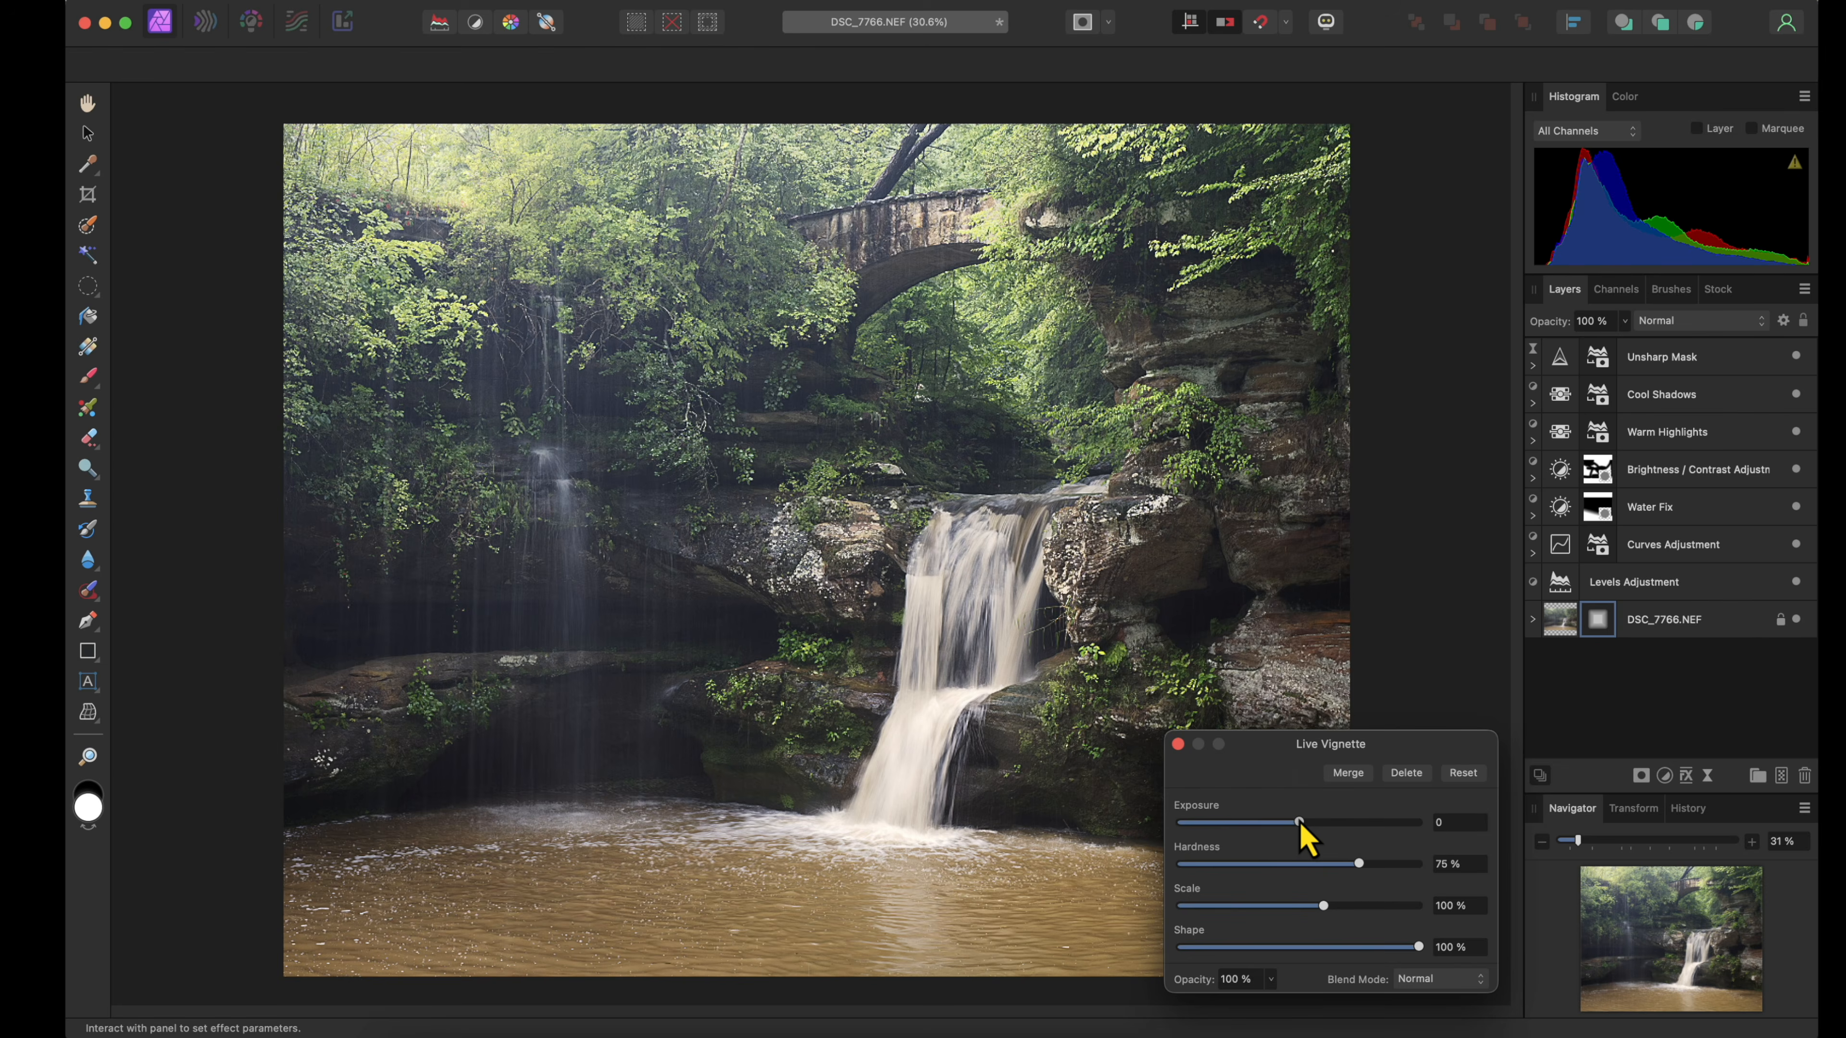
drag(1299, 823, 1207, 883)
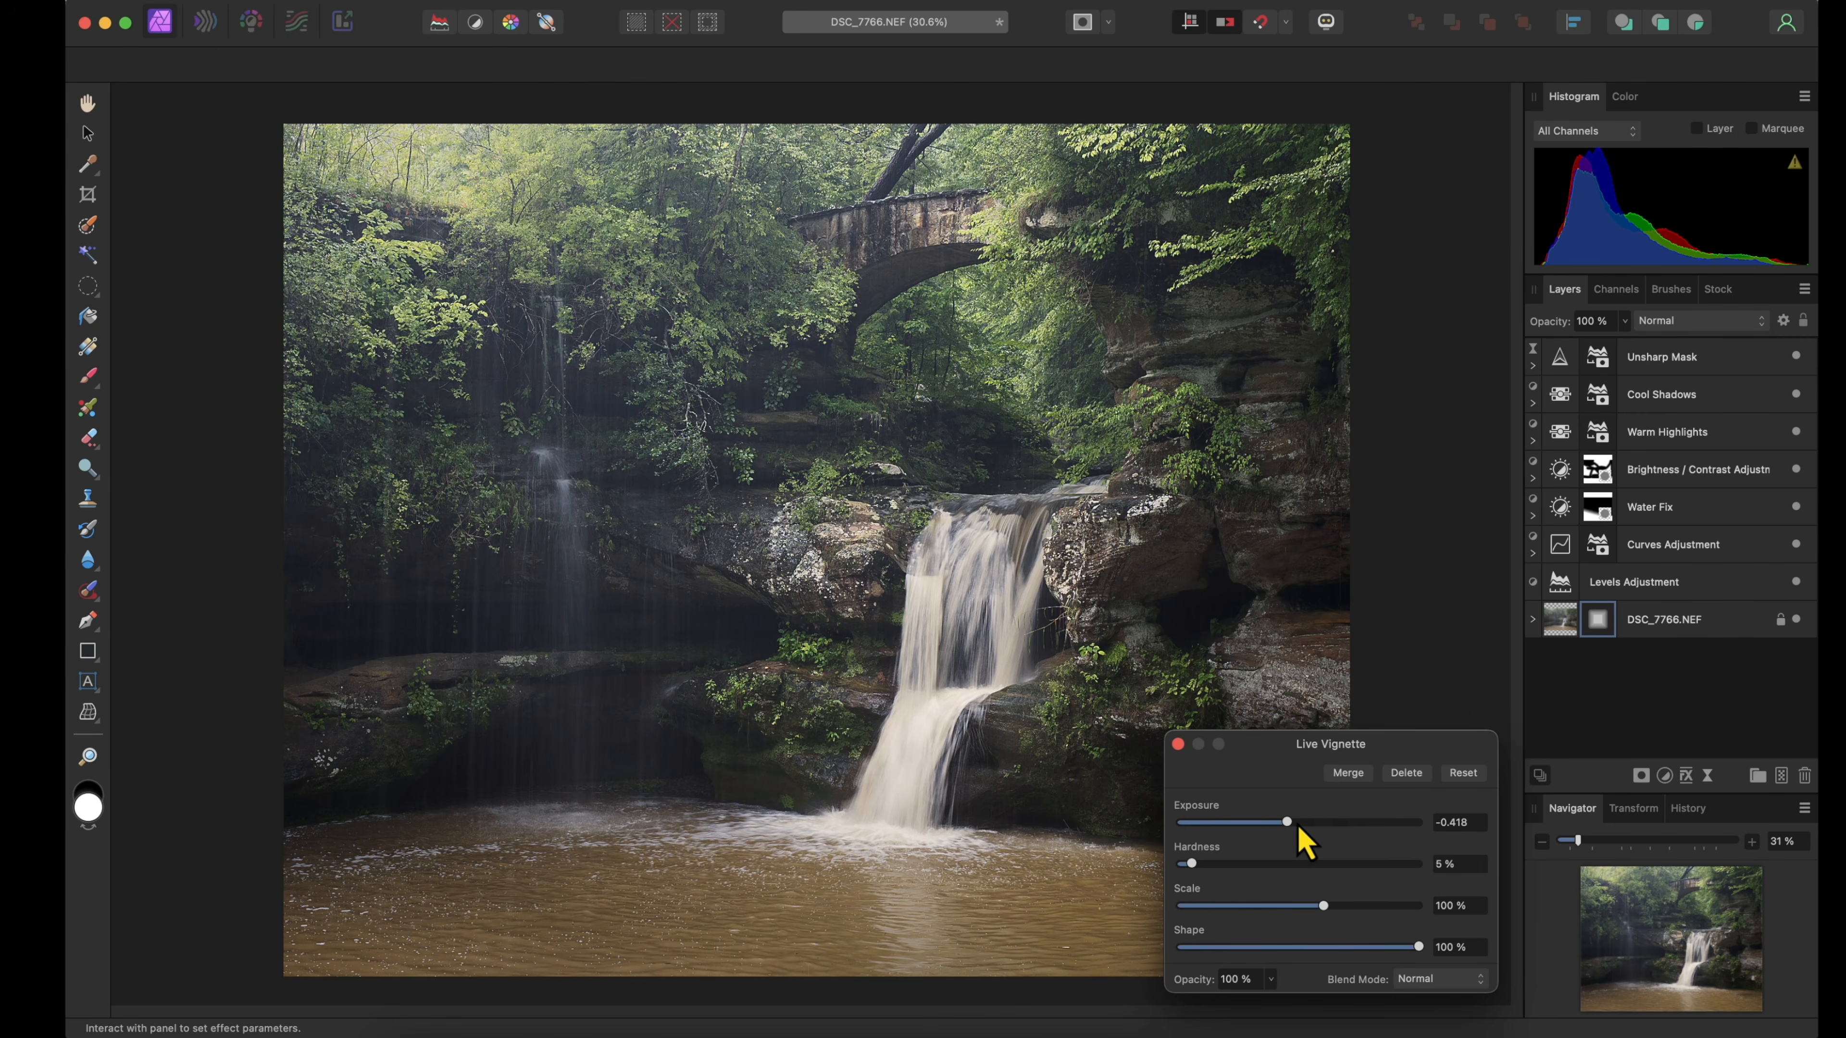
click(1178, 743)
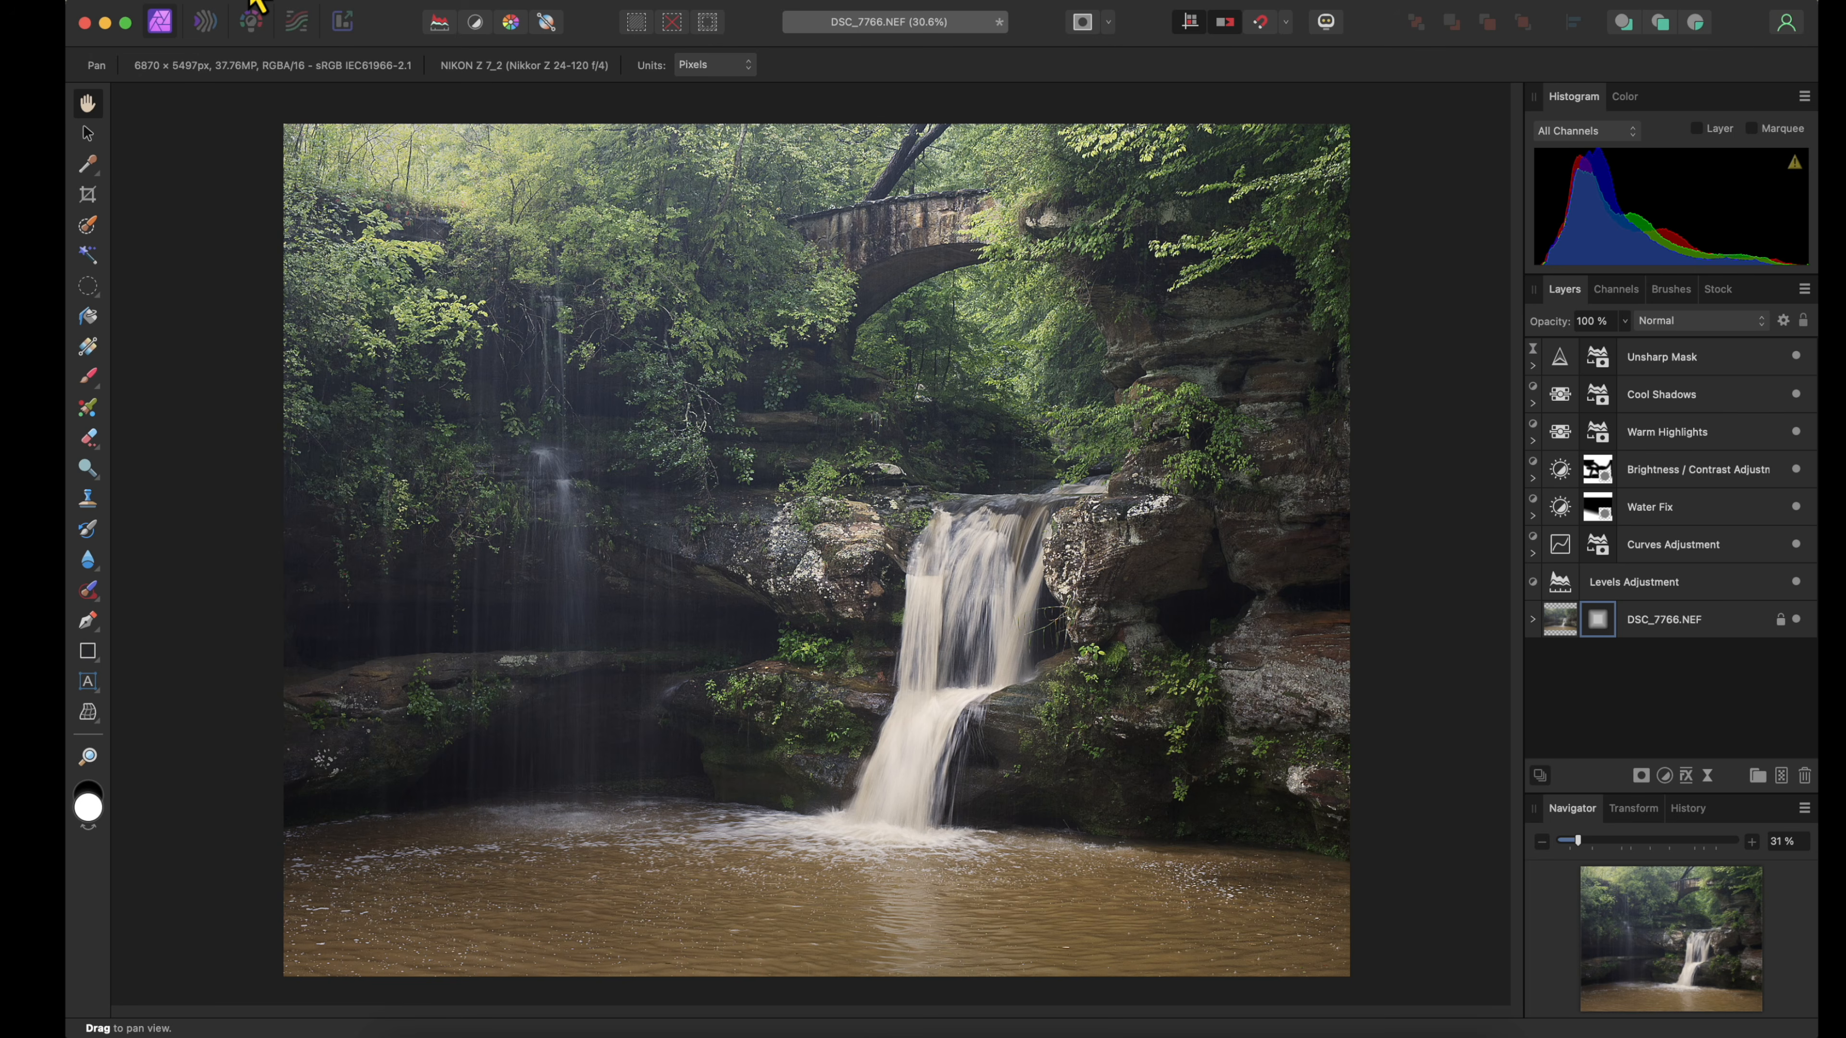
Export the whole document as a best-quality JPEG named DSC_7766 into the Affinity-Demo folder
click(256, 3)
click(277, 574)
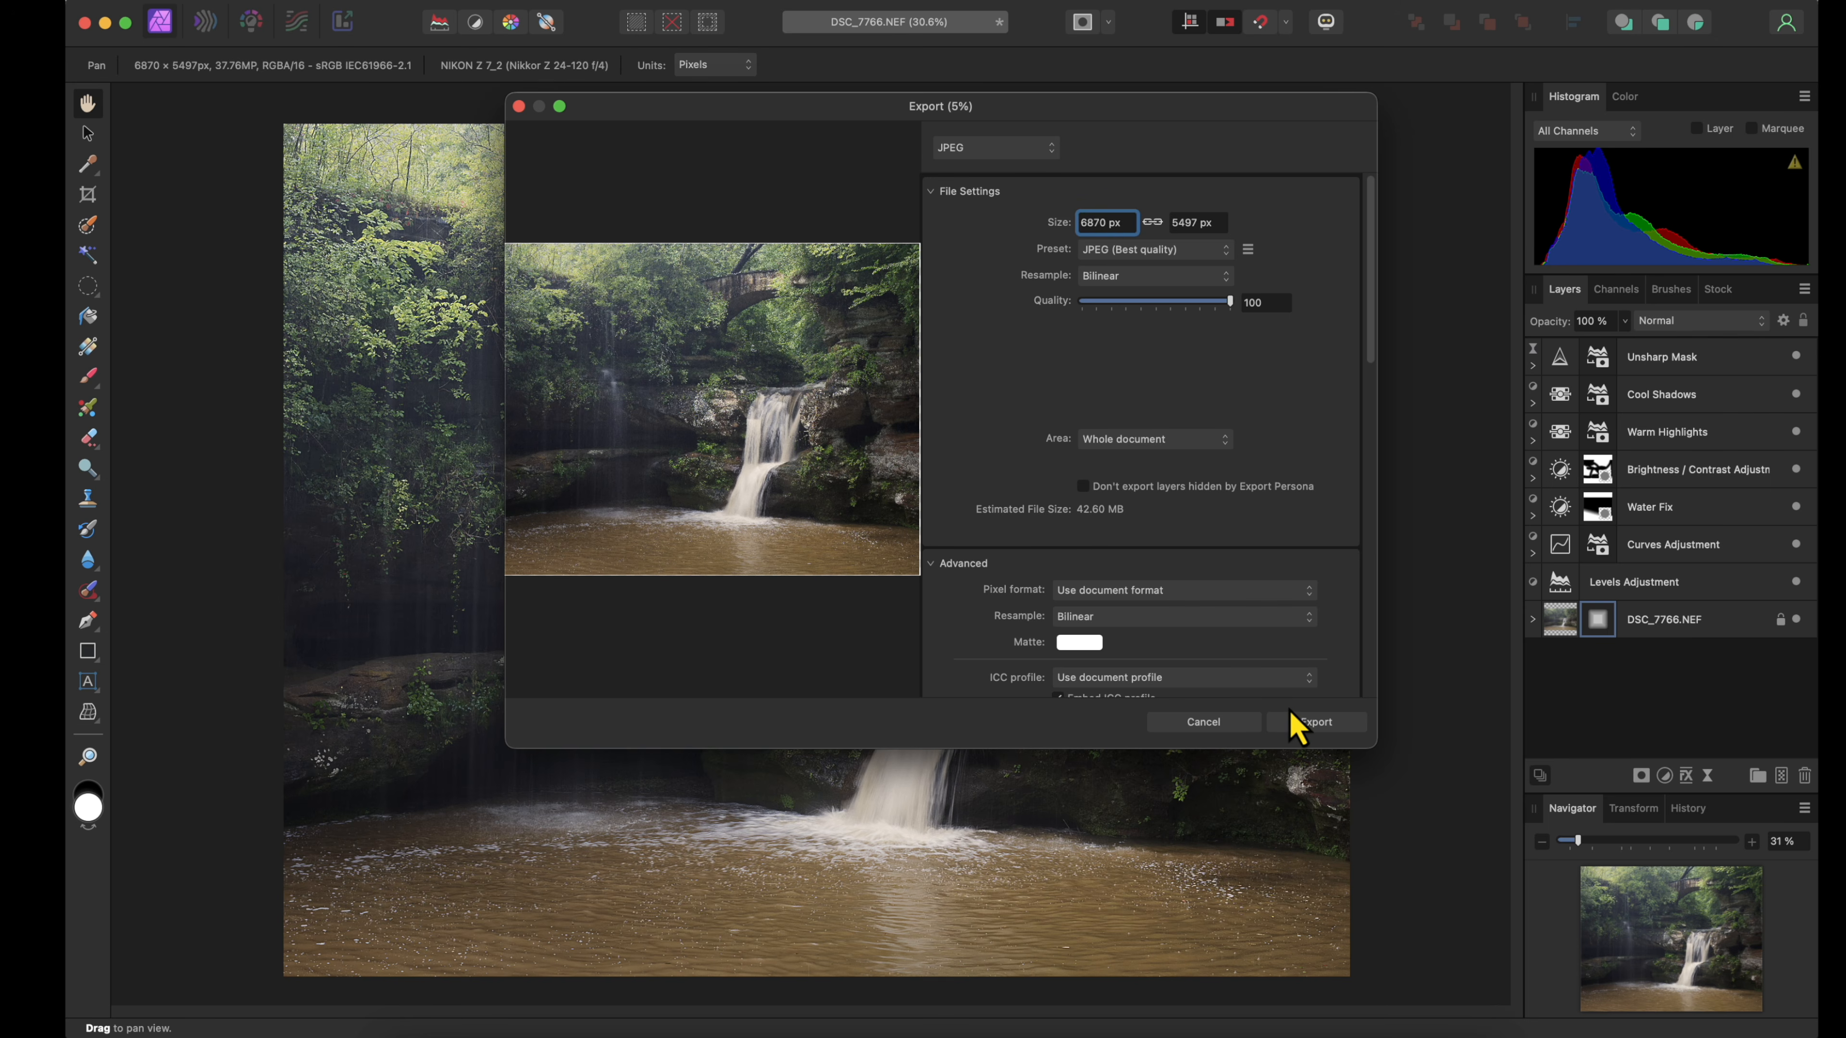
click(1299, 721)
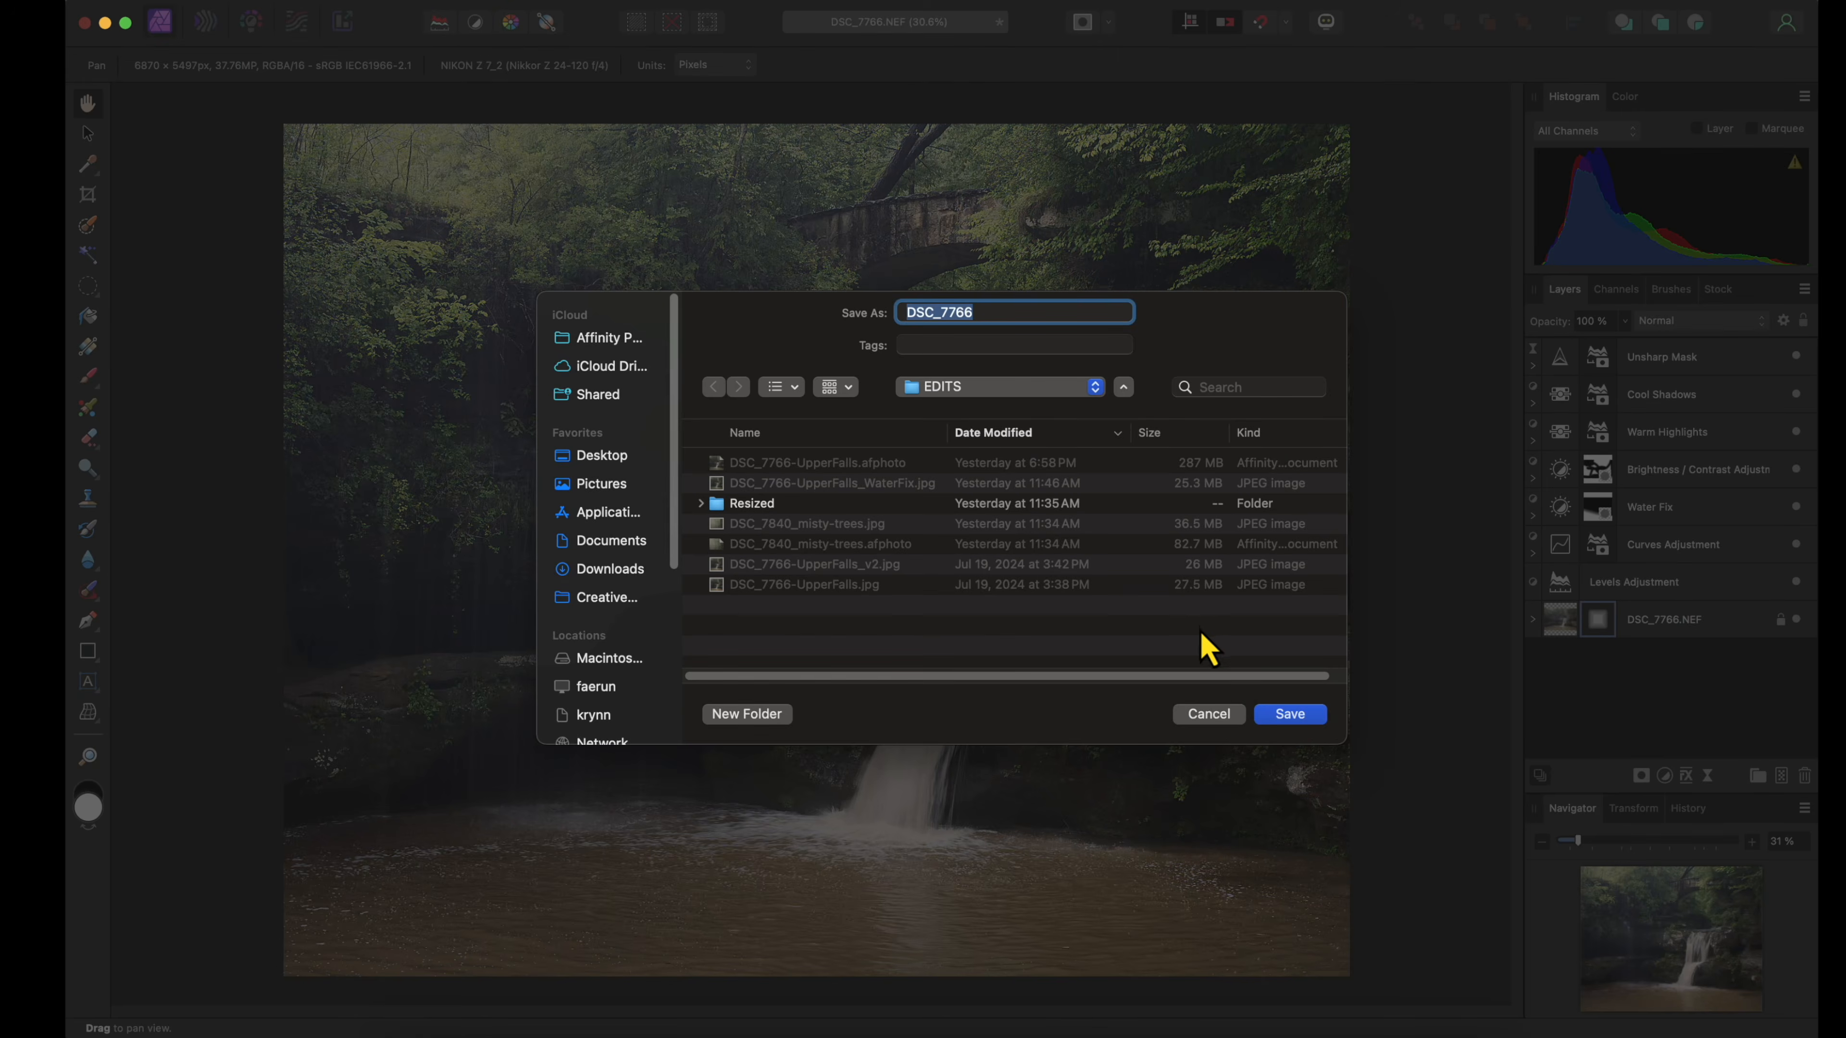
click(1081, 387)
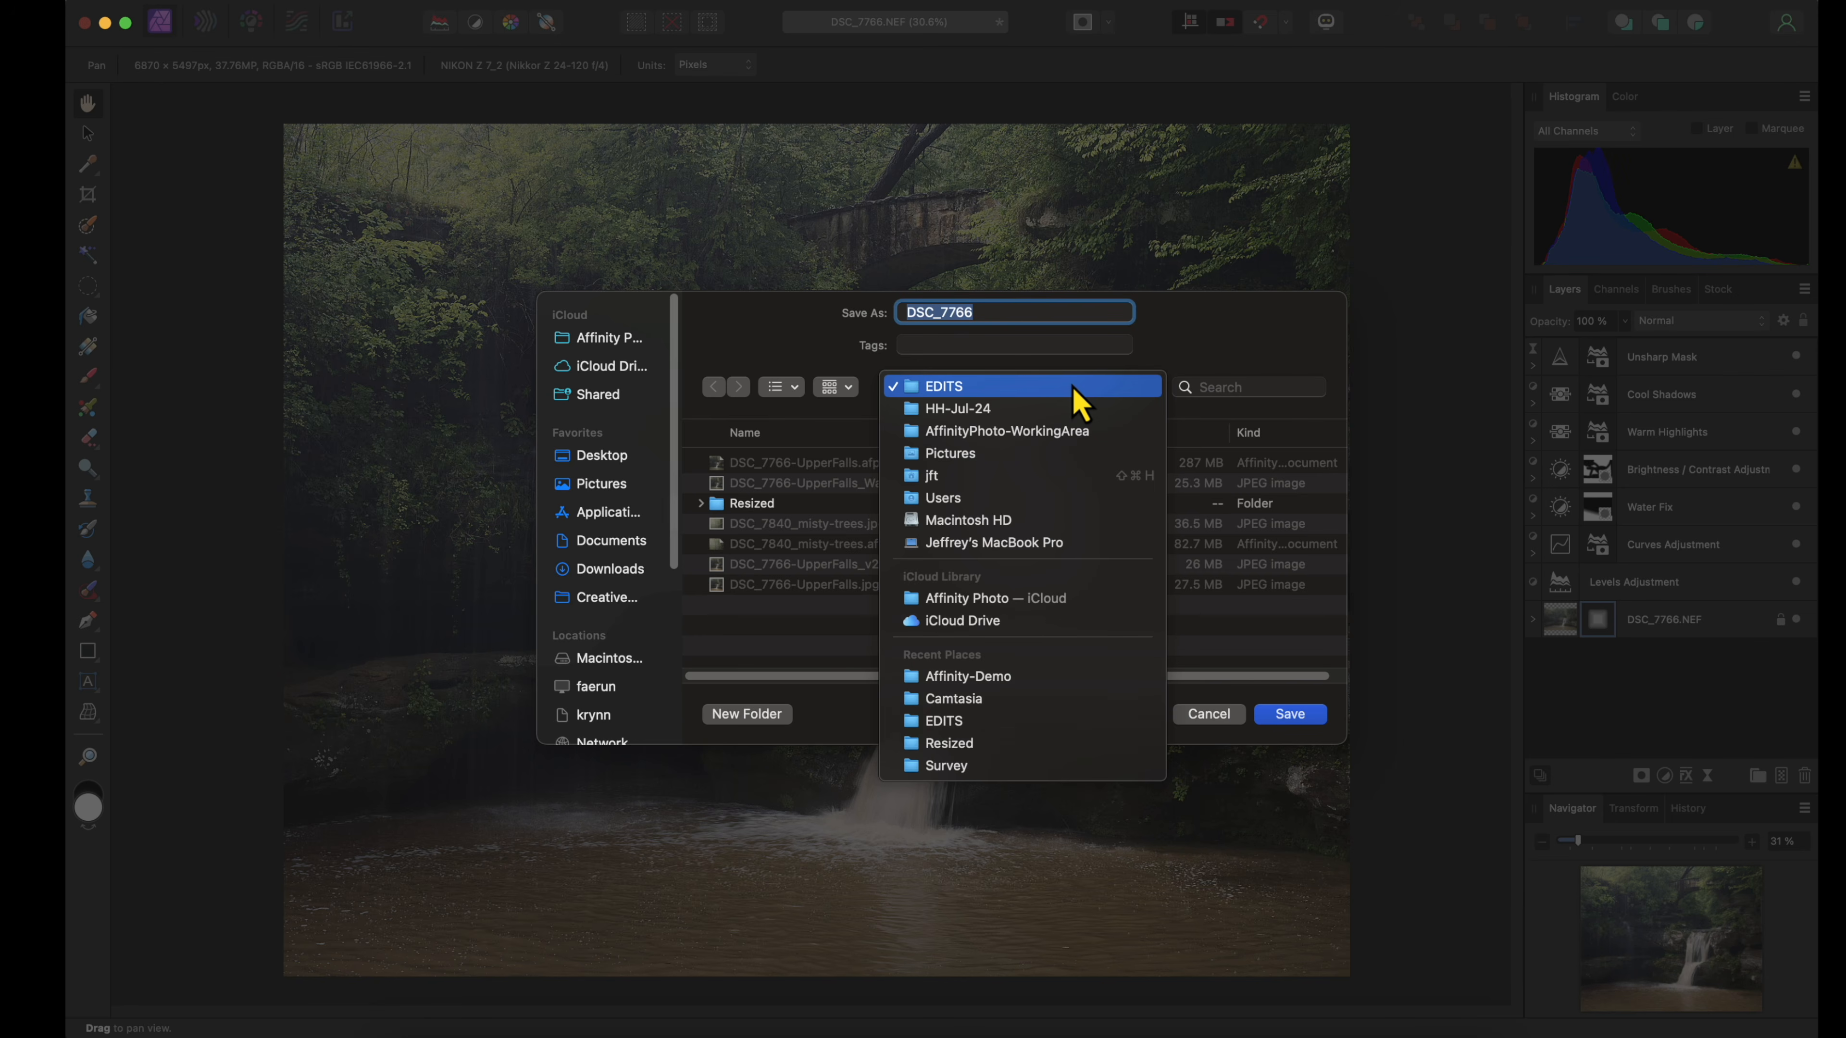
click(1014, 434)
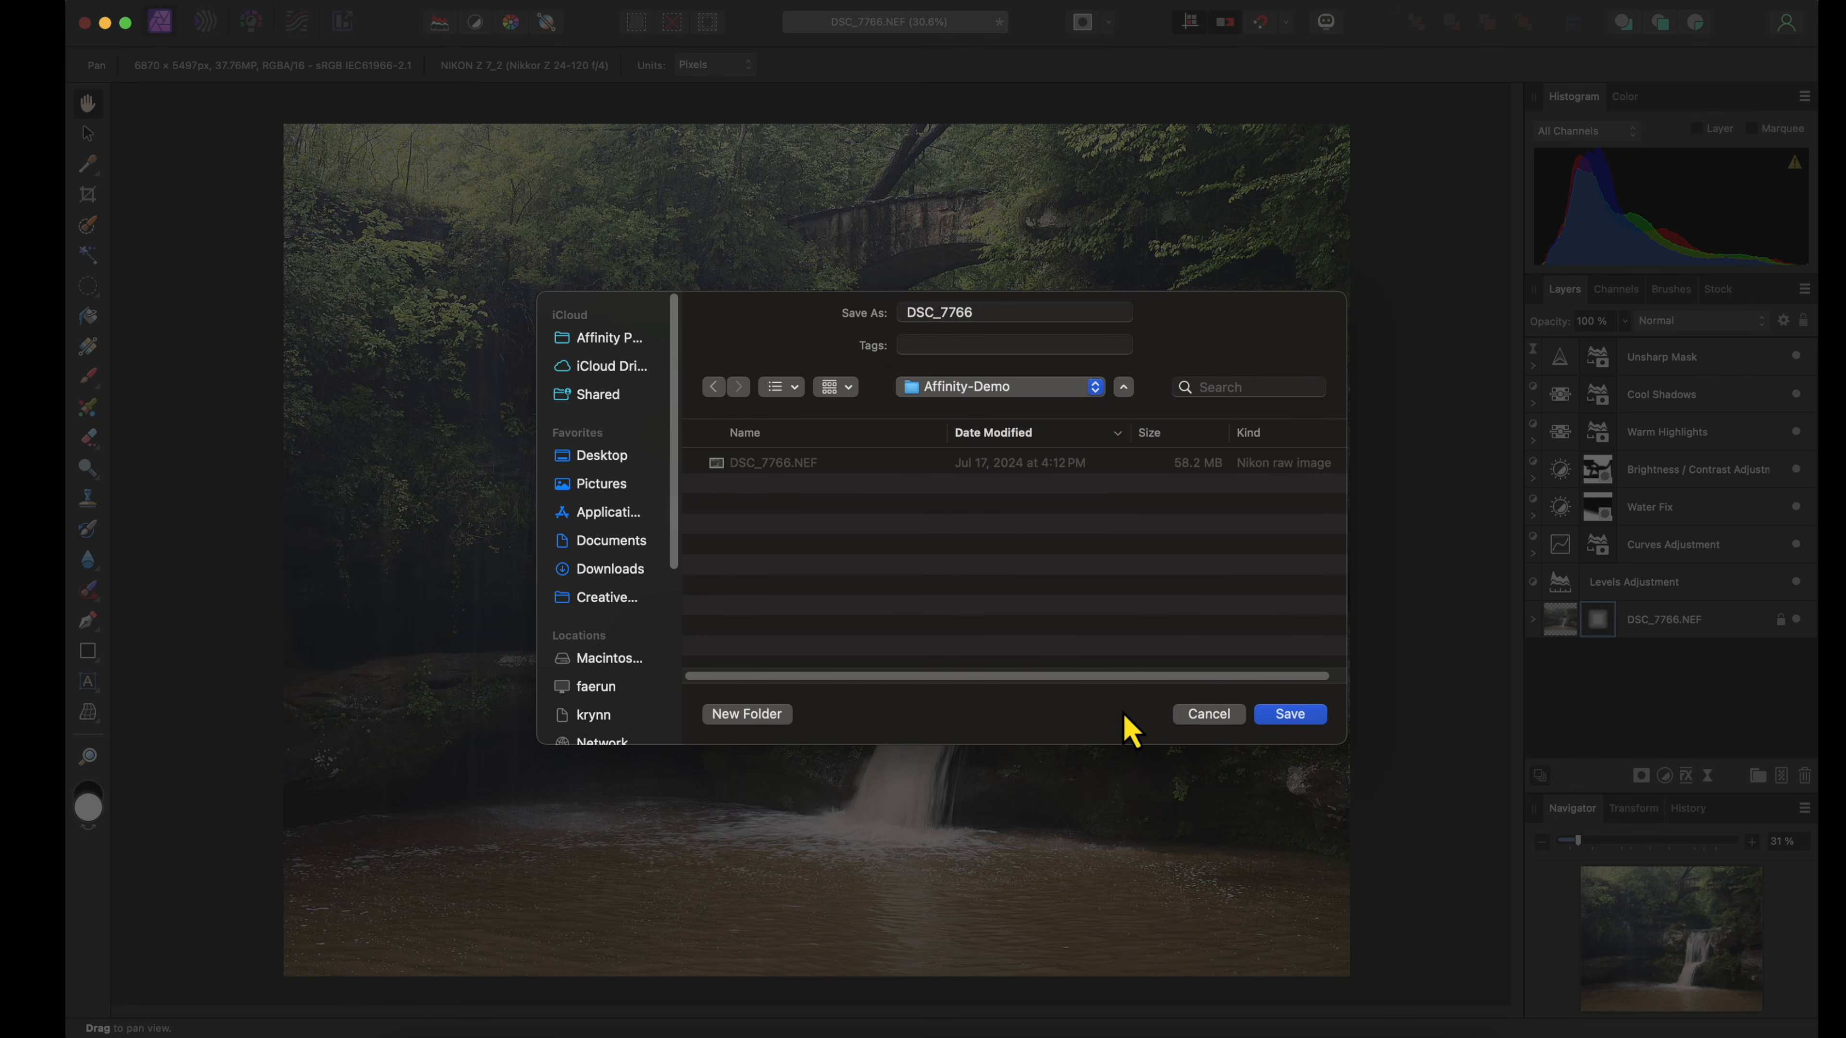
click(1290, 715)
Switch to the Finder window of the Affinity-Demo folder and select the exported DSC_7766.jpg
key(ctrl+Up)
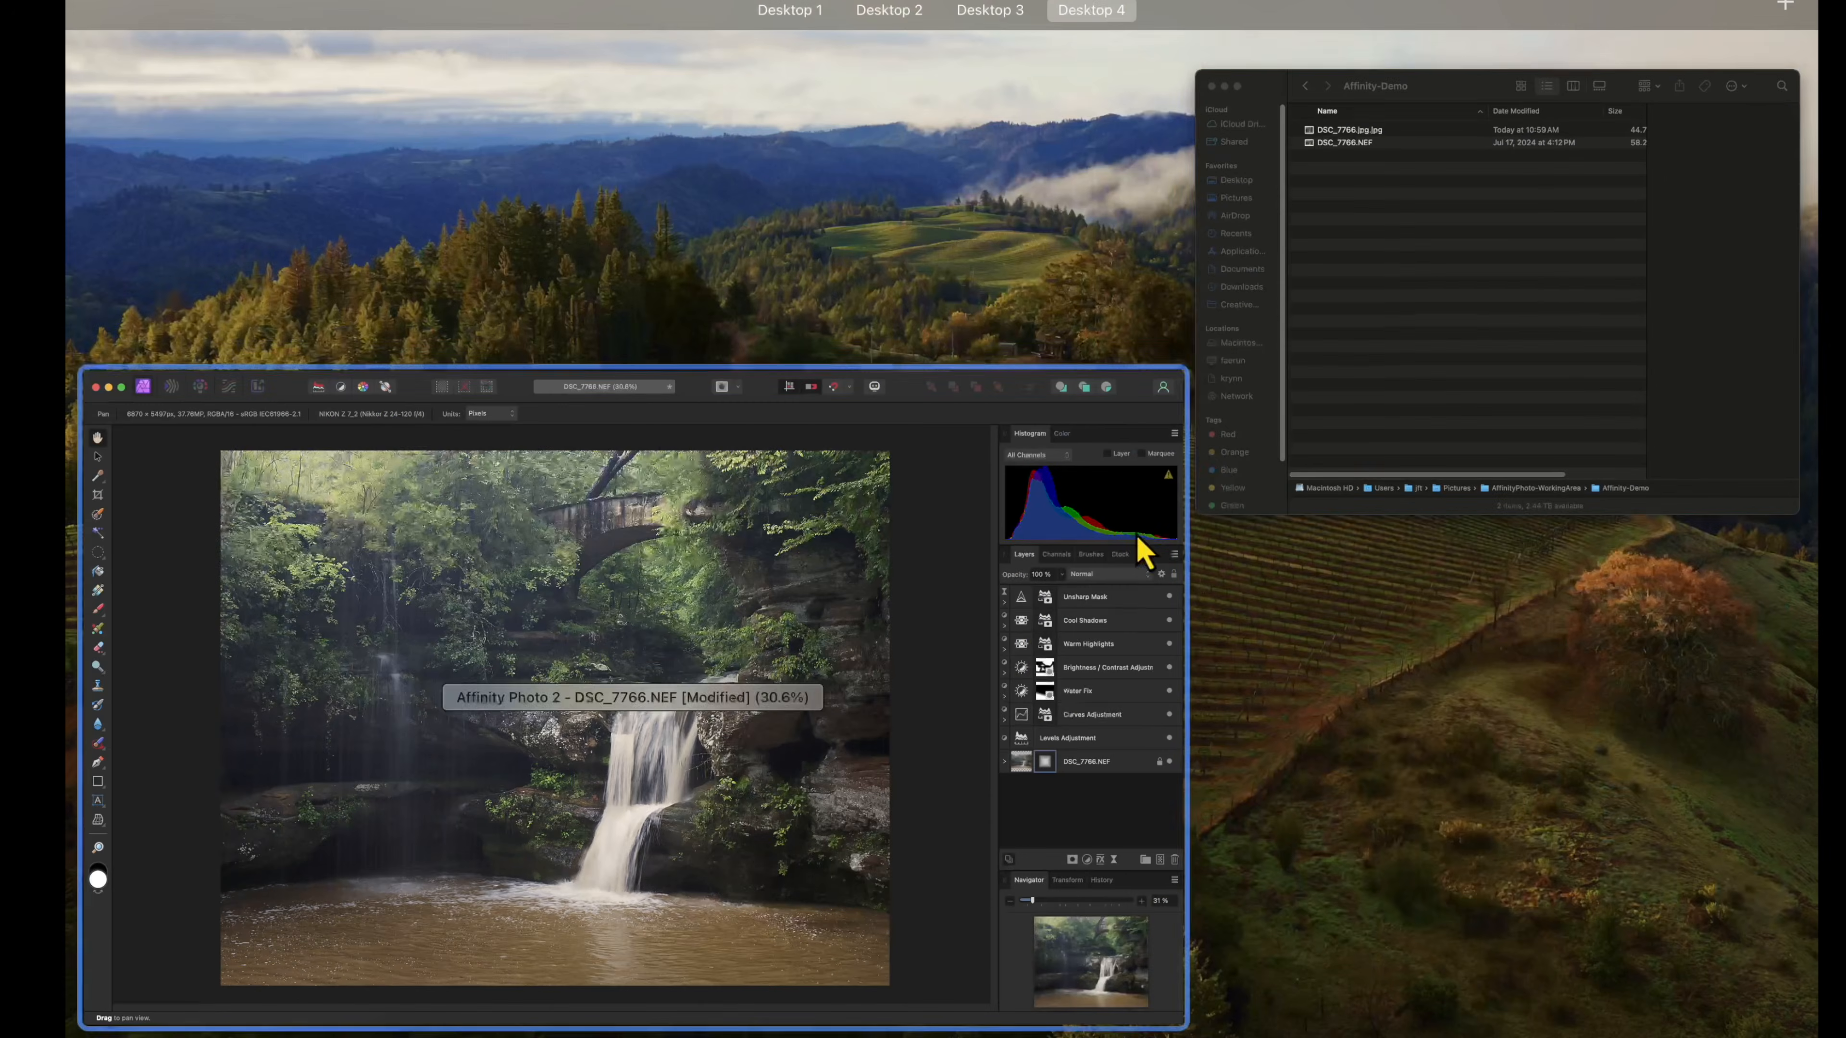
click(1311, 425)
click(954, 303)
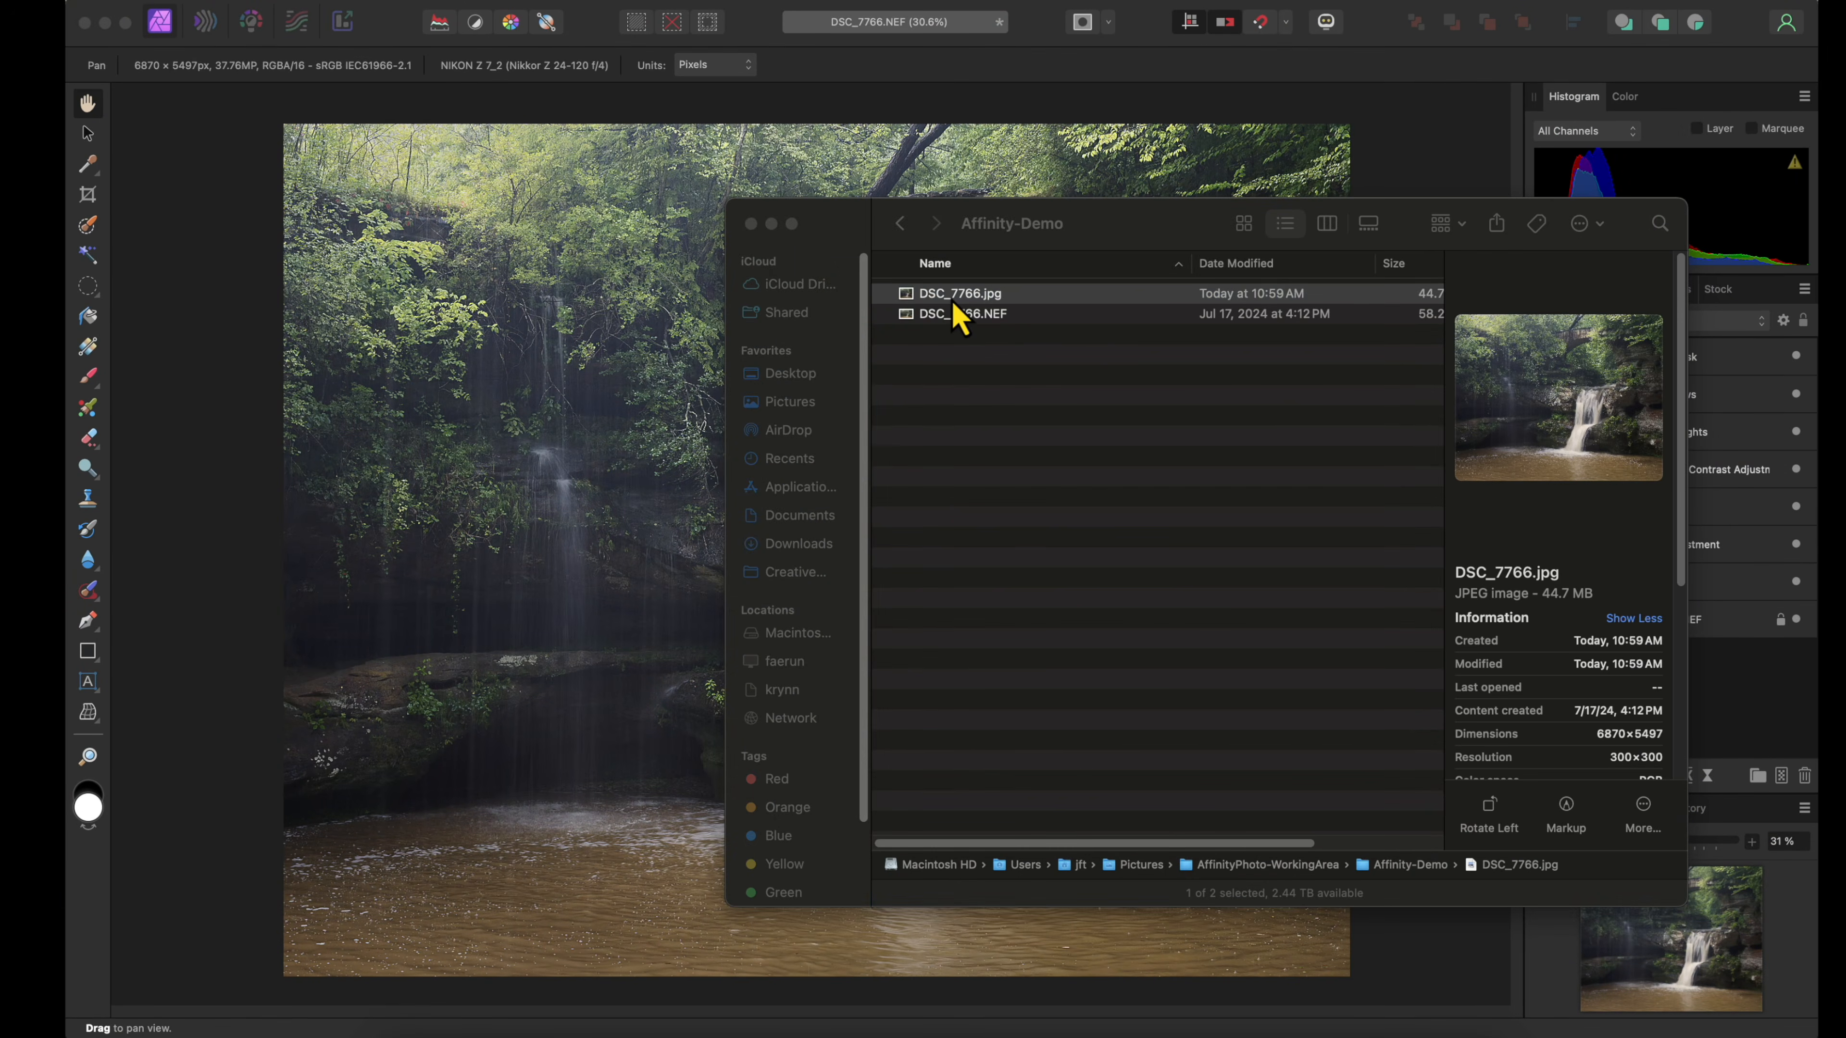